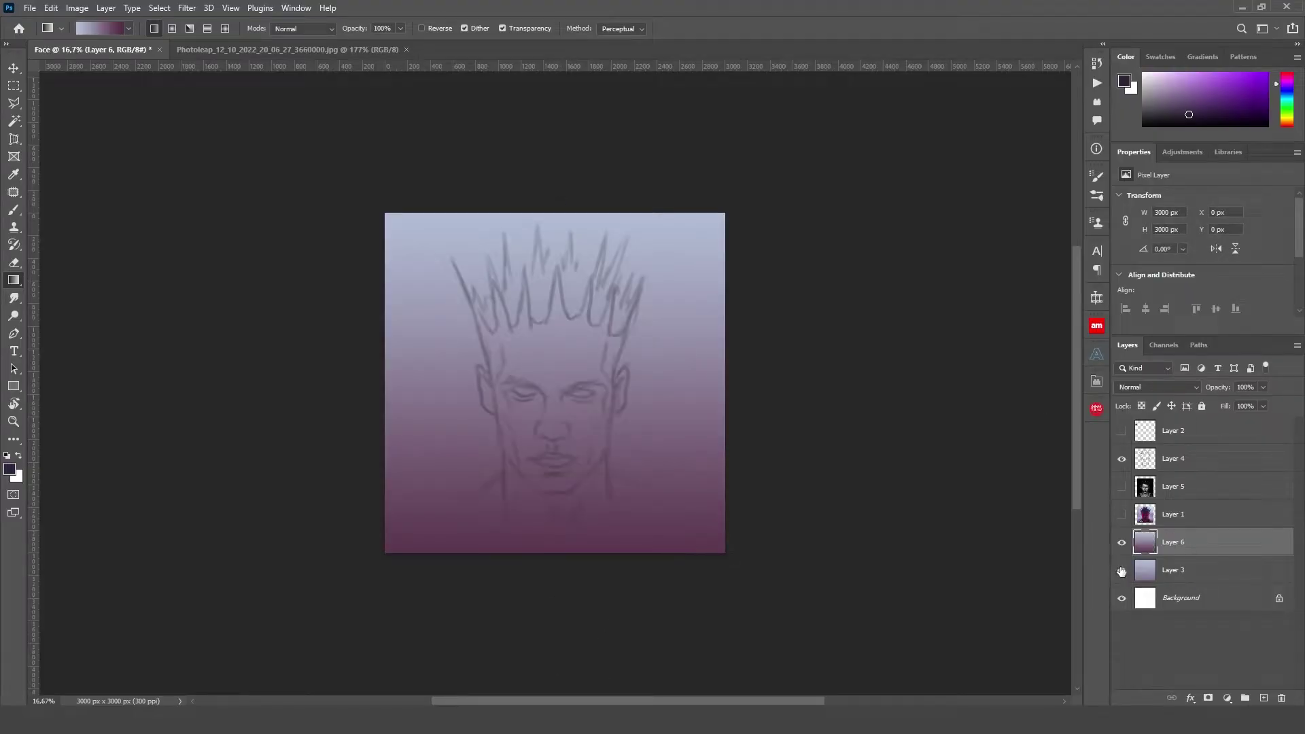
Delete Layer 3 from the layer stack
{"action": "left_click", "coordinate": [1173, 569]}
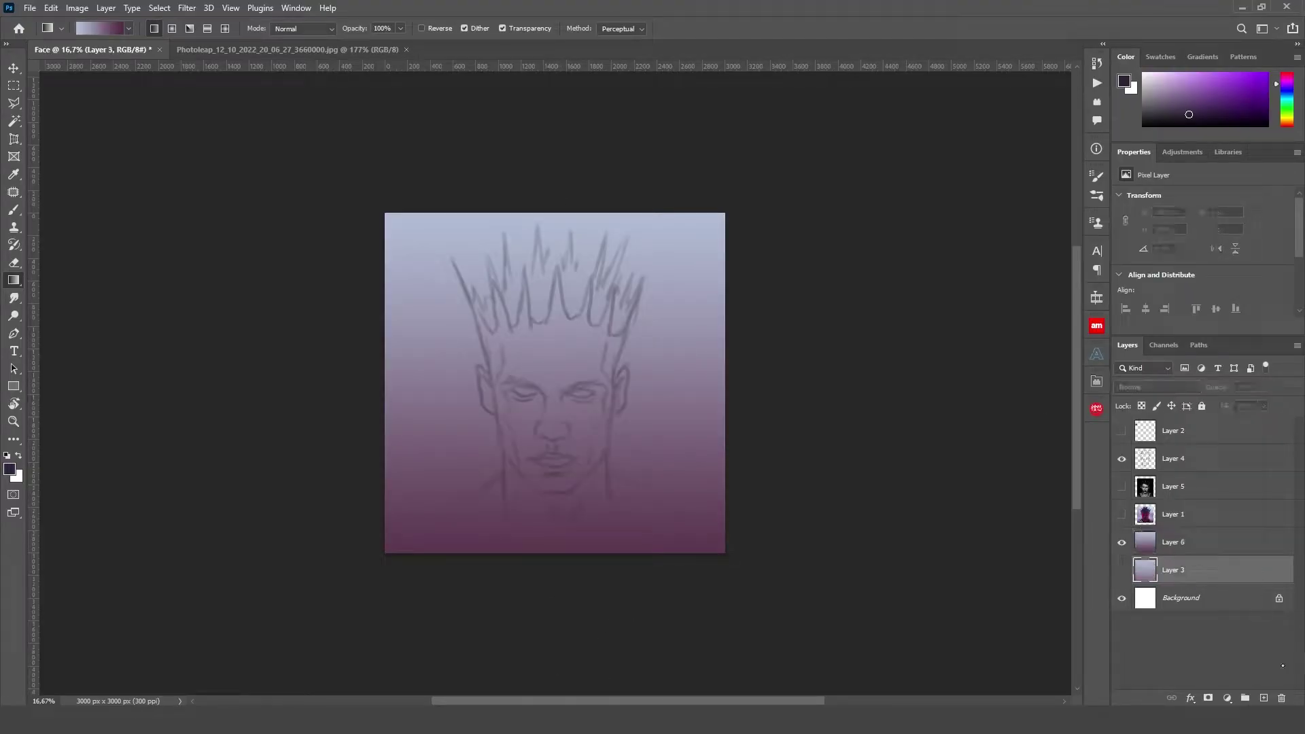
{"action": "left_click", "coordinate": [1281, 698]}
{"action": "left_click", "coordinate": [592, 265]}
Lock the lower layers and add a new empty Layer 7 above Layer 4
{"action": "left_click", "coordinate": [1172, 458]}
{"action": "key", "text": "ctrl+plus"}
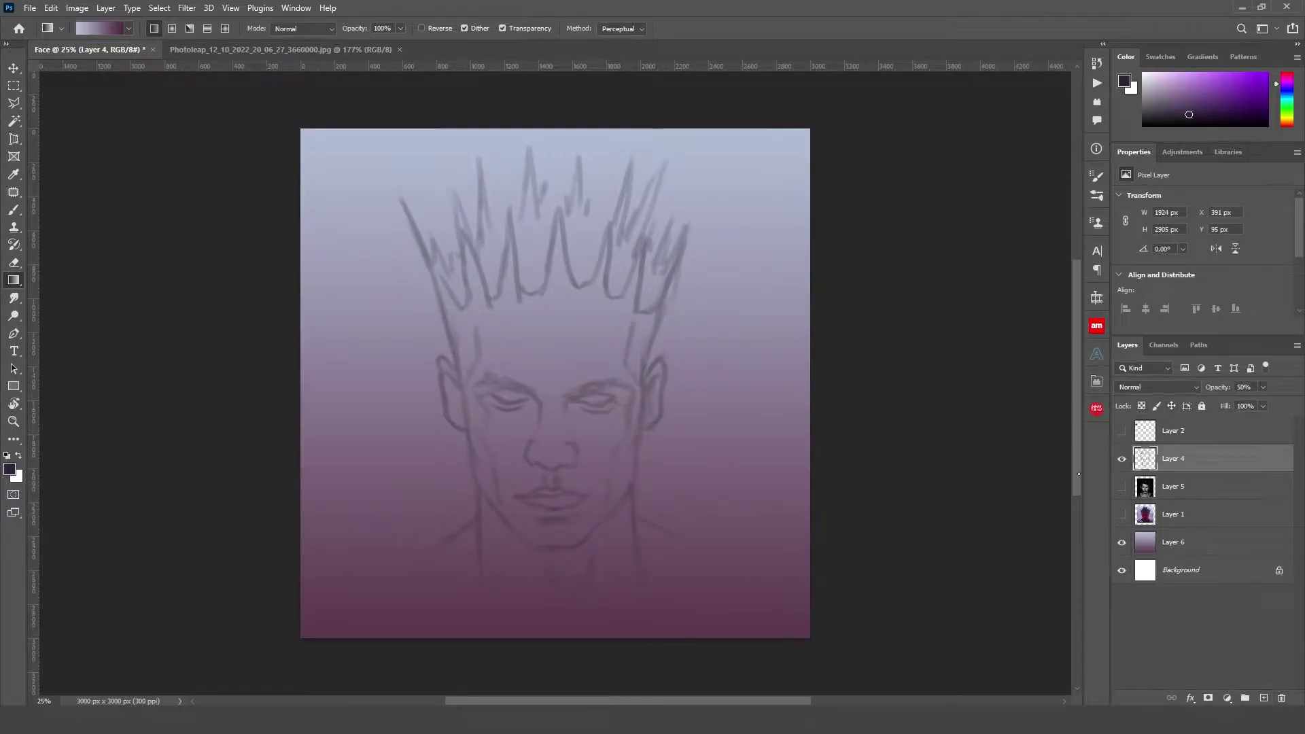
{"action": "left_click", "coordinate": [1202, 406]}
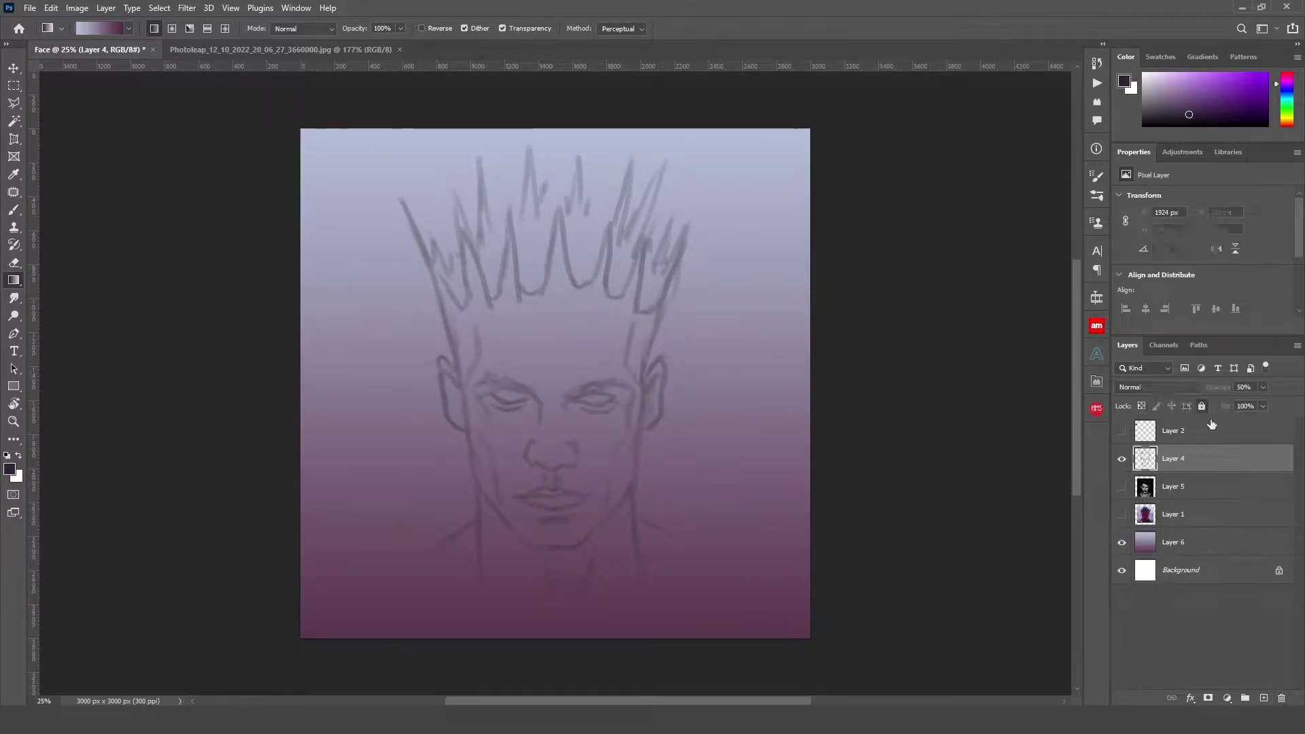
{"action": "key", "text": "ctrl+shift+alt+n"}
{"action": "key", "text": "b"}
{"action": "key", "text": "ctrl+plus"}
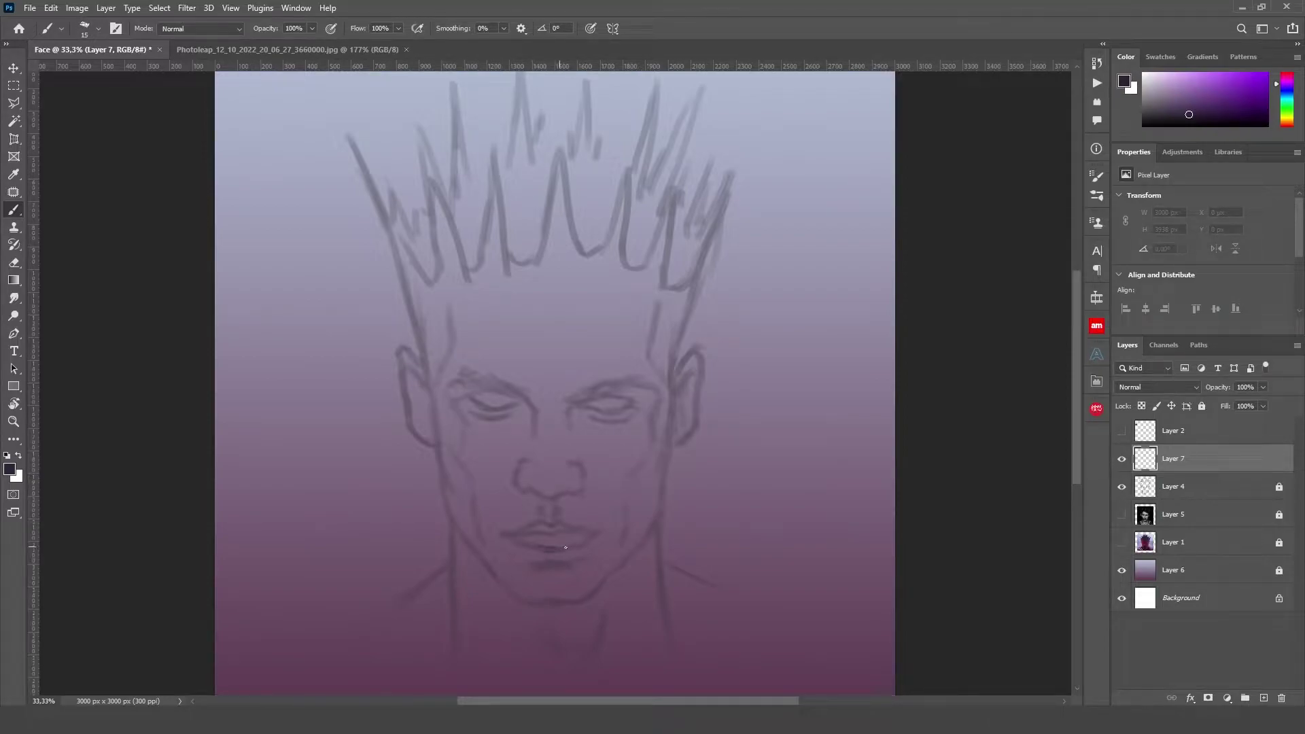
Trace a Polygonal Lasso outline from the left shoulder along the bottom to past the right shoulder
{"action": "left_click_drag", "start_coordinate": [565, 548], "coordinate": [537, 547]}
{"action": "key", "text": "l"}
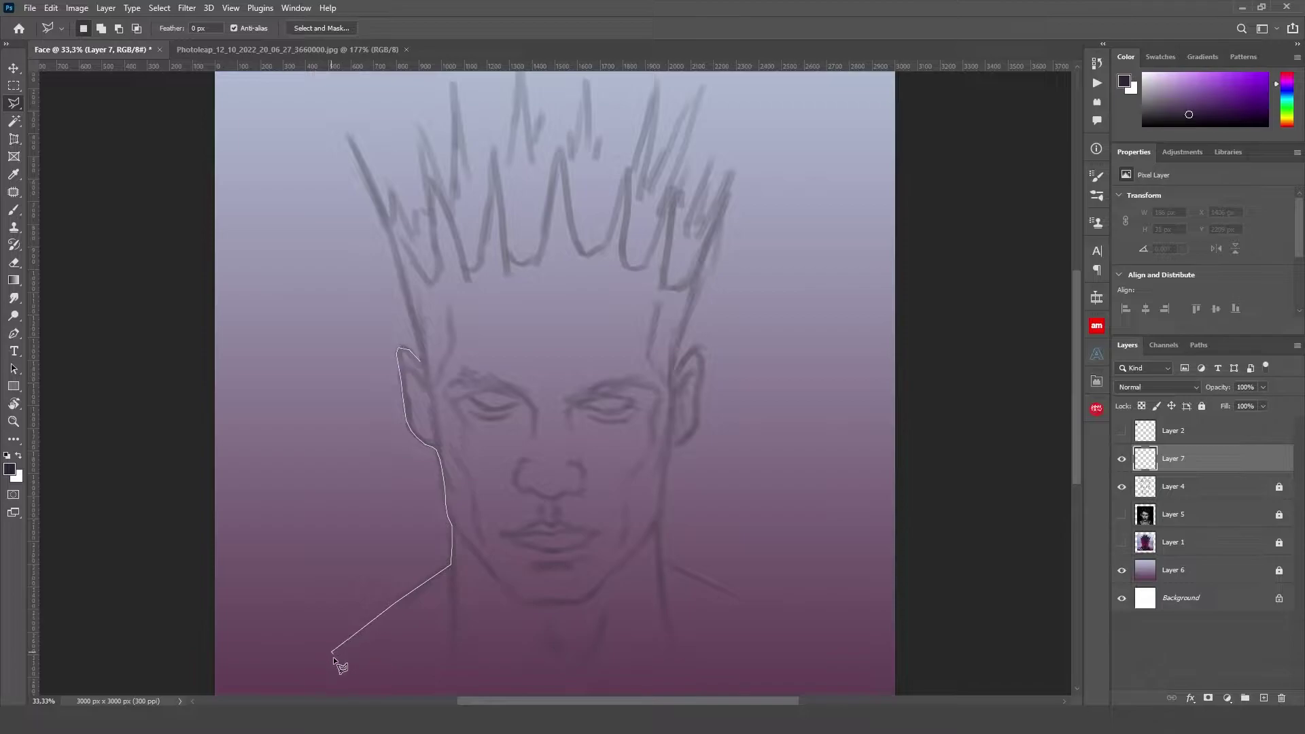
{"action": "left_click_drag", "start_coordinate": [333, 657], "coordinate": [224, 505]}
{"action": "left_click", "coordinate": [168, 541]}
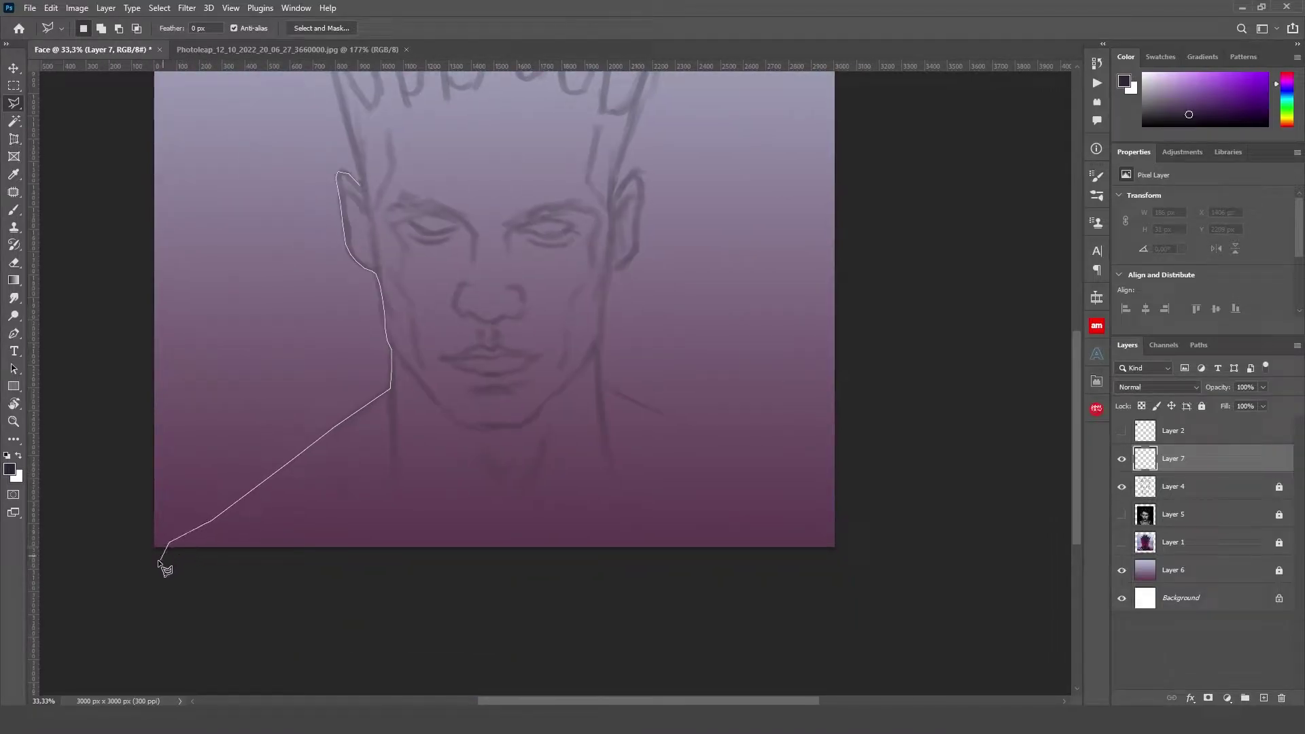
{"action": "left_click", "coordinate": [241, 620]}
{"action": "left_click", "coordinate": [487, 643]}
{"action": "left_click", "coordinate": [688, 613]}
{"action": "left_click", "coordinate": [788, 570]}
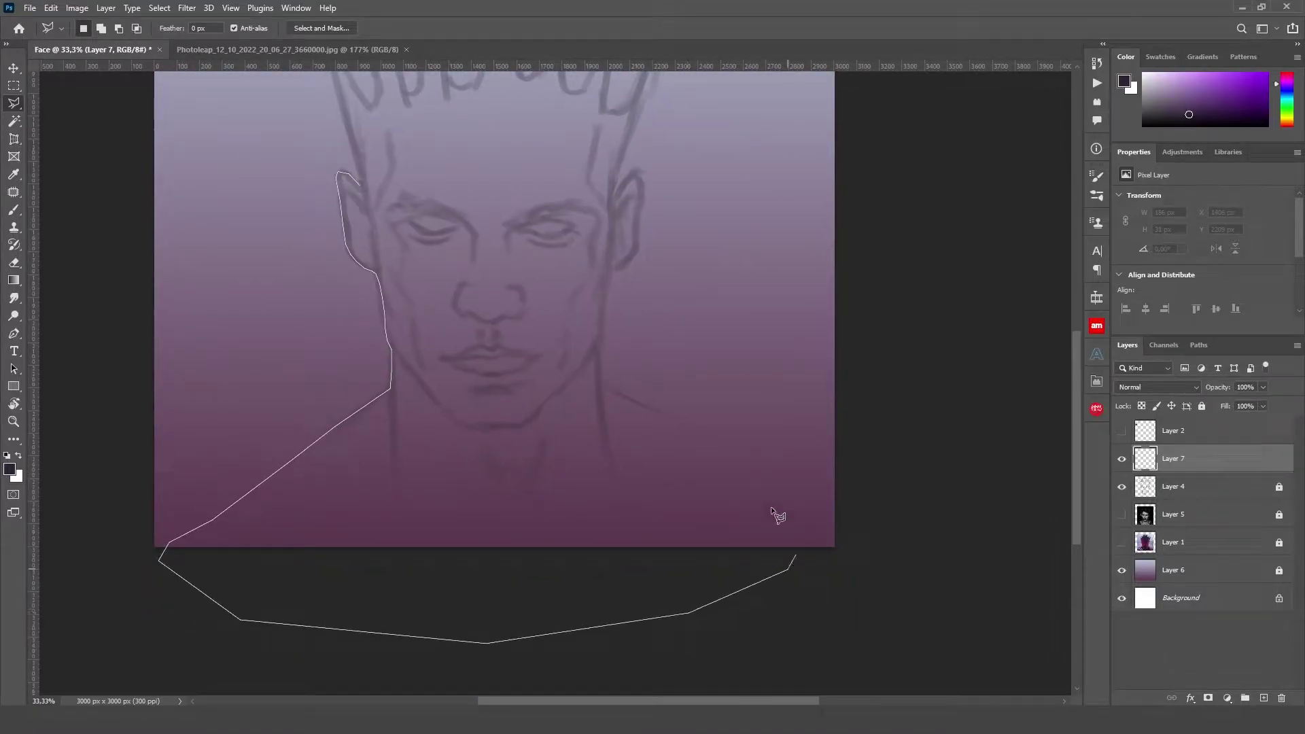
{"action": "left_click", "coordinate": [849, 543]}
Continue the outline up the head's right side through the right spikes and tall central crown peak
{"action": "scroll", "coordinate": [620, 204], "scroll_direction": "up", "scroll_amount": 3}
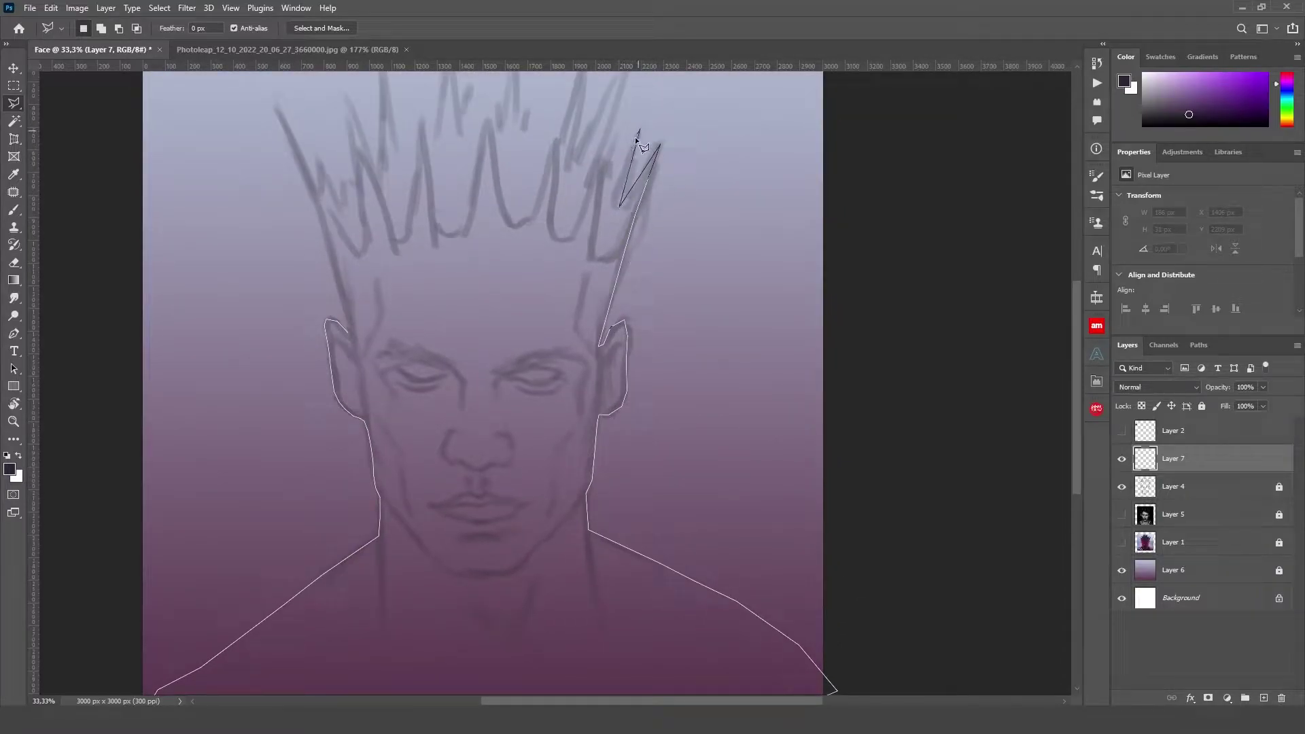
{"action": "left_click", "coordinate": [599, 163]}
{"action": "scroll", "coordinate": [612, 197], "scroll_direction": "up", "scroll_amount": 3}
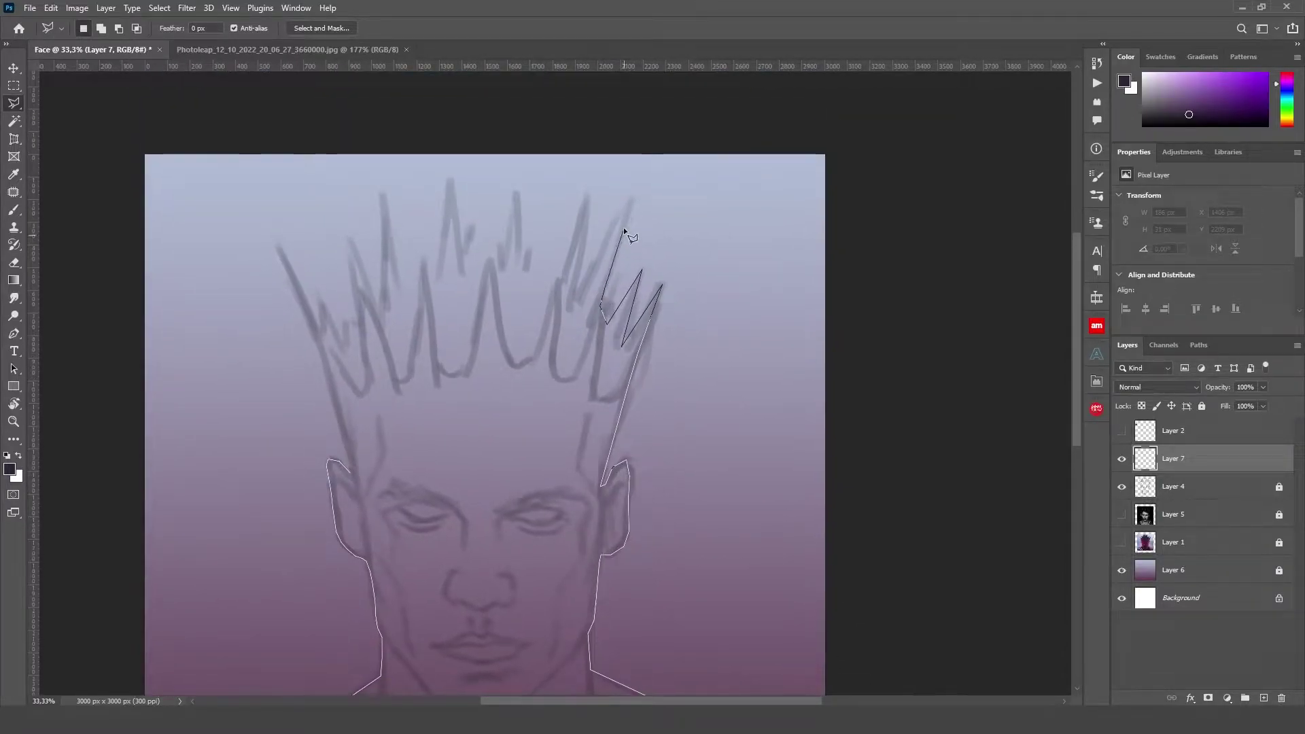
{"action": "left_click", "coordinate": [578, 298]}
{"action": "left_click", "coordinate": [586, 196]}
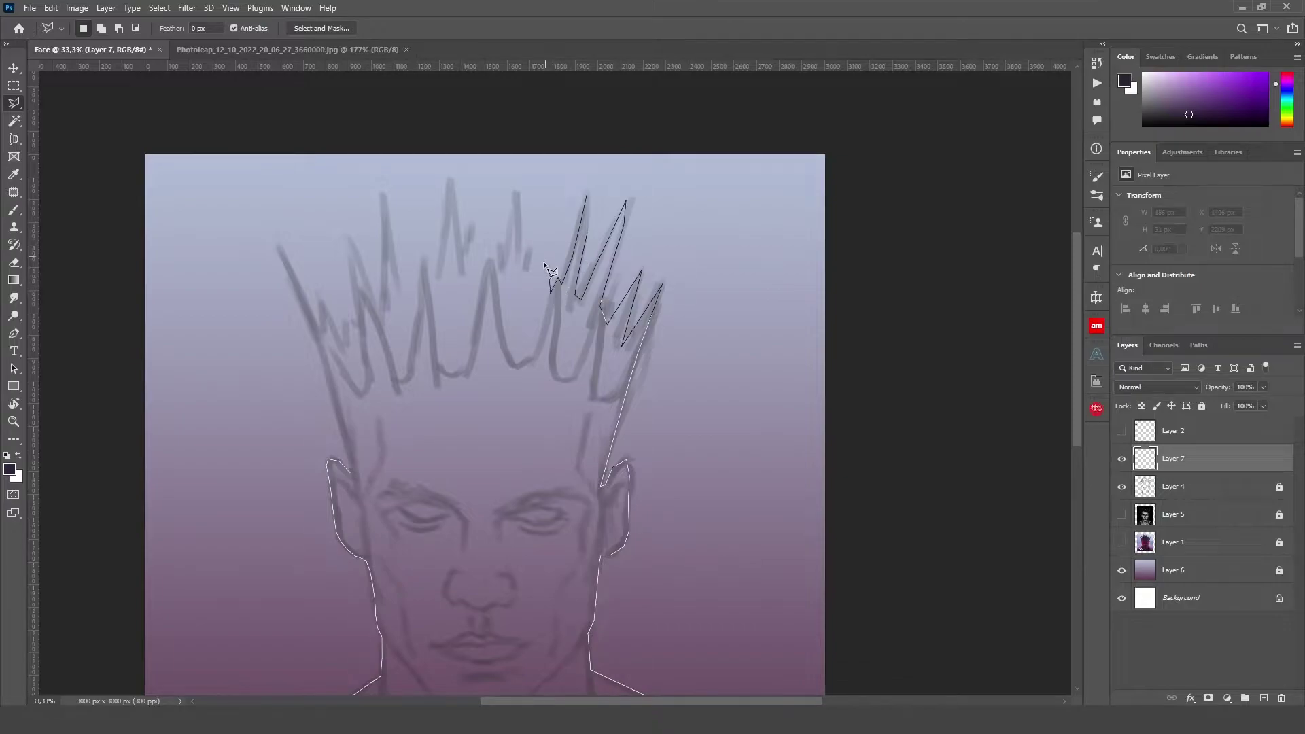
{"action": "left_click", "coordinate": [484, 238]}
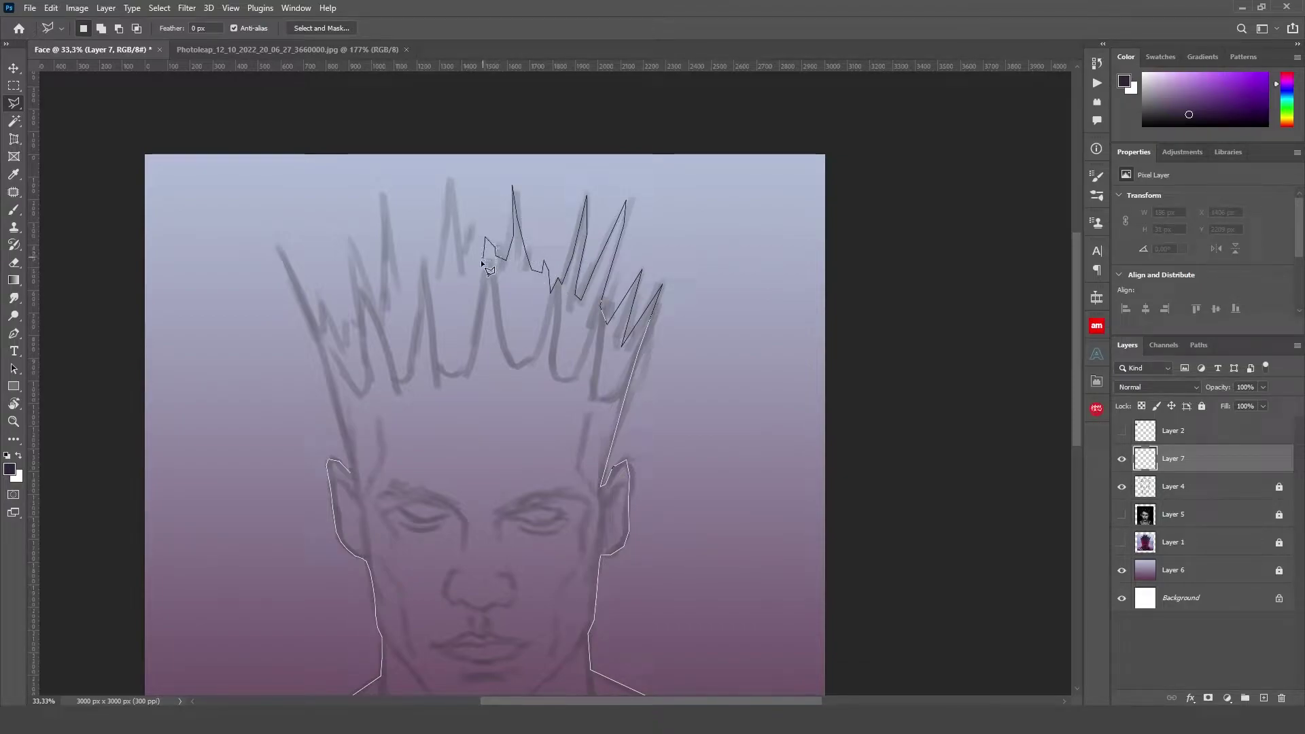
{"action": "left_click", "coordinate": [459, 243]}
{"action": "left_click", "coordinate": [443, 175]}
Trace the left crown spikes and close the outline into a selection
{"action": "left_click", "coordinate": [433, 277]}
{"action": "left_click", "coordinate": [419, 298]}
{"action": "left_click", "coordinate": [382, 315]}
{"action": "left_click", "coordinate": [341, 230]}
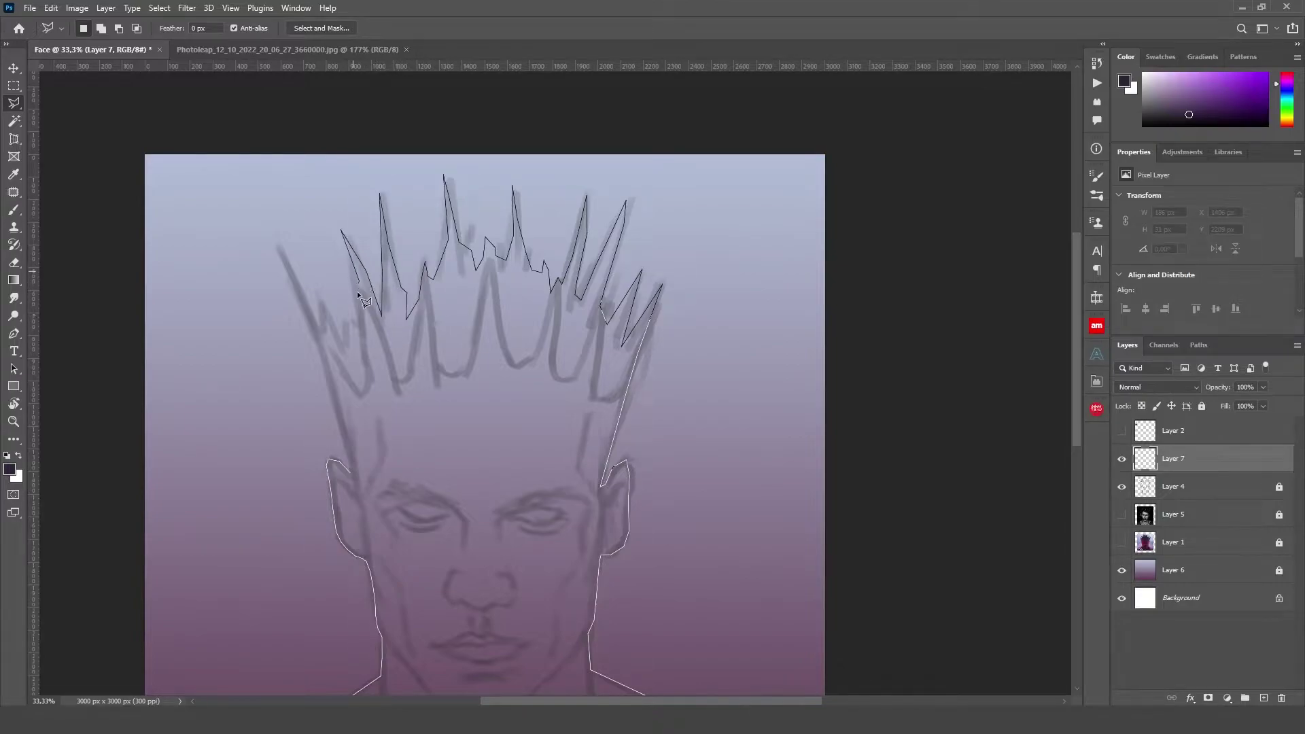
{"action": "left_click", "coordinate": [324, 282]}
{"action": "left_click", "coordinate": [329, 337]}
{"action": "left_click", "coordinate": [279, 251]}
{"action": "left_click", "coordinate": [353, 460]}
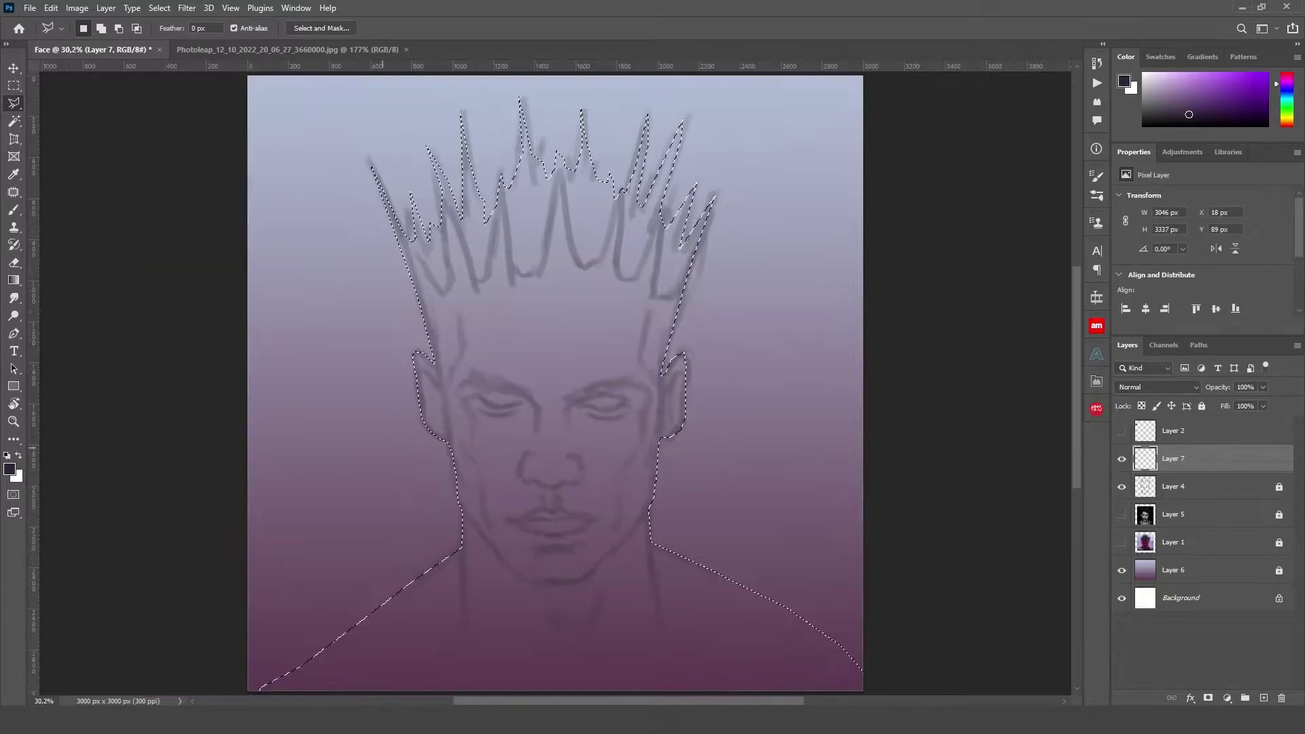
Fill the selected silhouette with flat dark purple using a 1300 px brush
{"action": "key", "text": "b"}
{"action": "key", "text": "ctrl+plus"}
{"action": "key", "text": "ctrl+minus"}
{"action": "key", "text": "ctrl+minus"}
{"action": "key", "text": "ctrl+minus"}
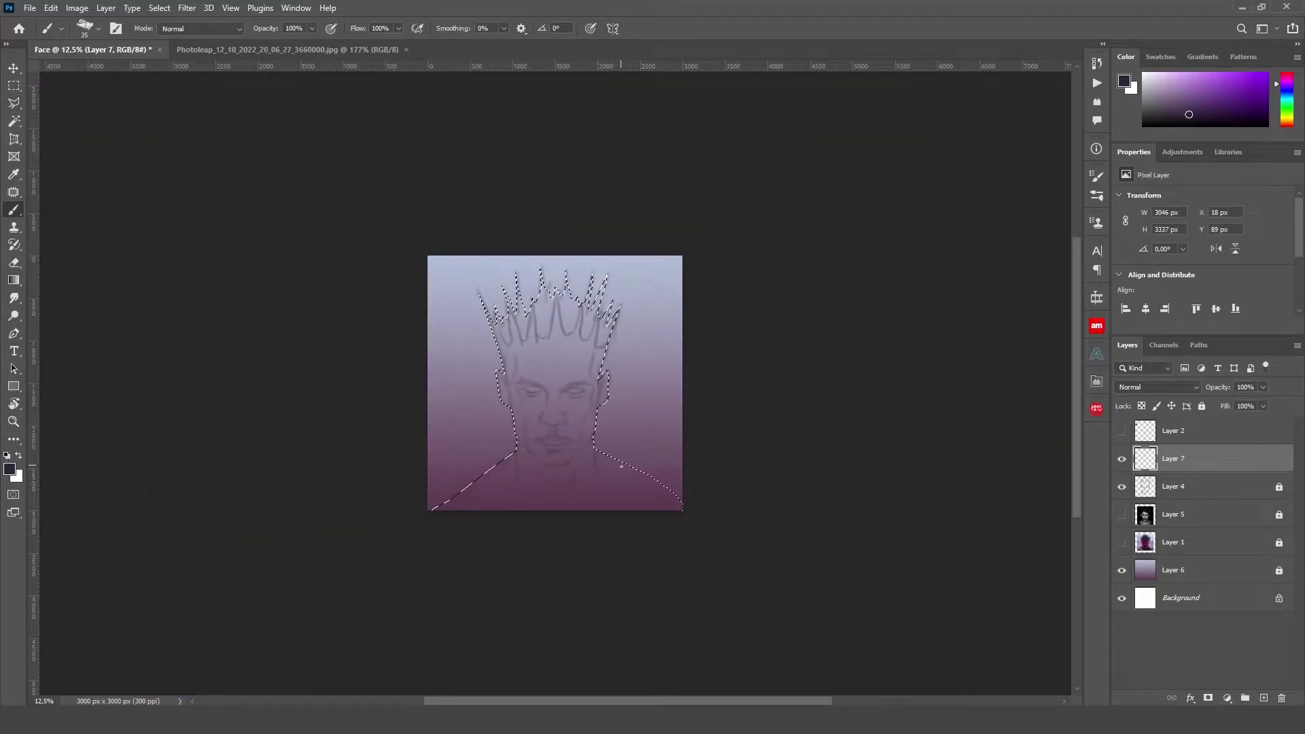
{"action": "mouse_move", "coordinate": [552, 230]}
{"action": "left_mouse_down"}
{"action": "mouse_move", "coordinate": [384, 455]}
{"action": "mouse_move", "coordinate": [450, 559]}
{"action": "mouse_move", "coordinate": [827, 455]}
{"action": "left_mouse_up"}
{"action": "left_click_drag", "start_coordinate": [554, 210], "coordinate": [568, 422]}
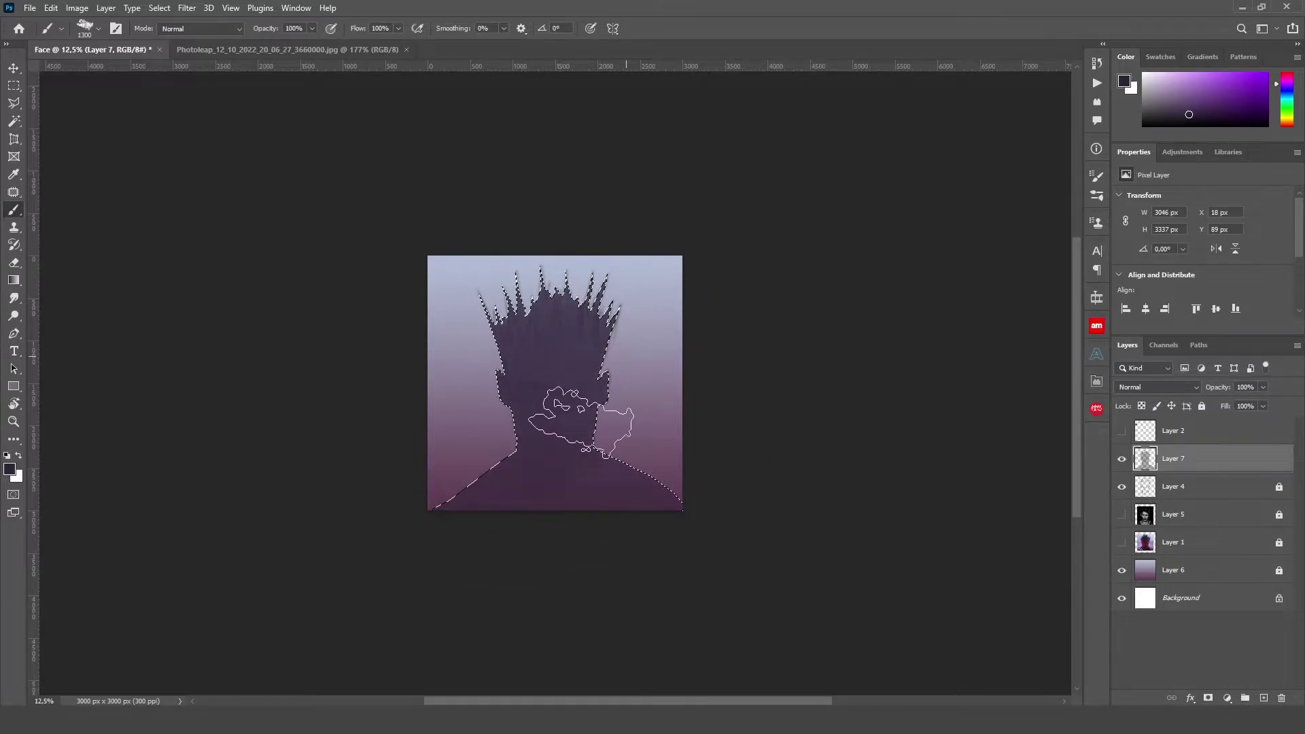
{"action": "key", "text": "ctrl+plus"}
{"action": "key", "text": "ctrl+plus"}
{"action": "key", "text": "ctrl+plus"}
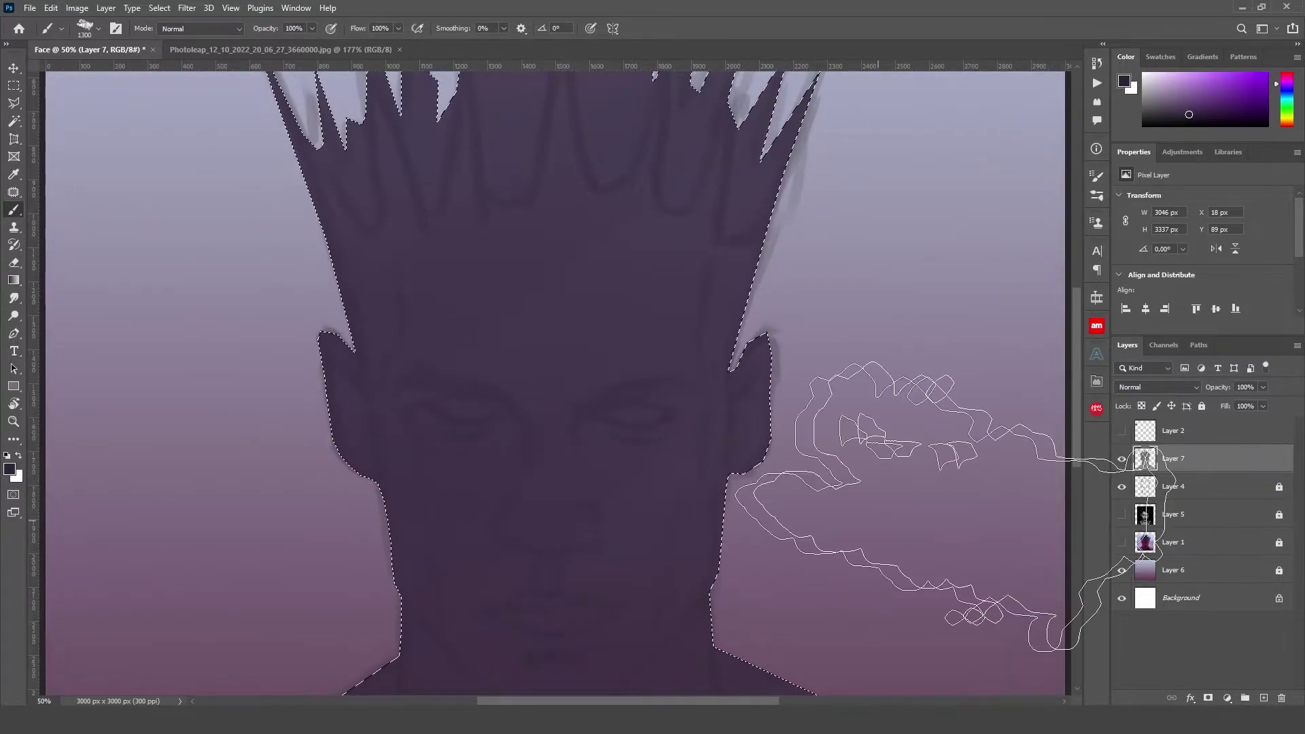
Hide Layer 4 to check the purple fill, then deselect and return to Layer 7
{"action": "left_click", "coordinate": [1174, 486]}
{"action": "left_click", "coordinate": [1122, 487]}
{"action": "key", "text": "ctrl+d"}
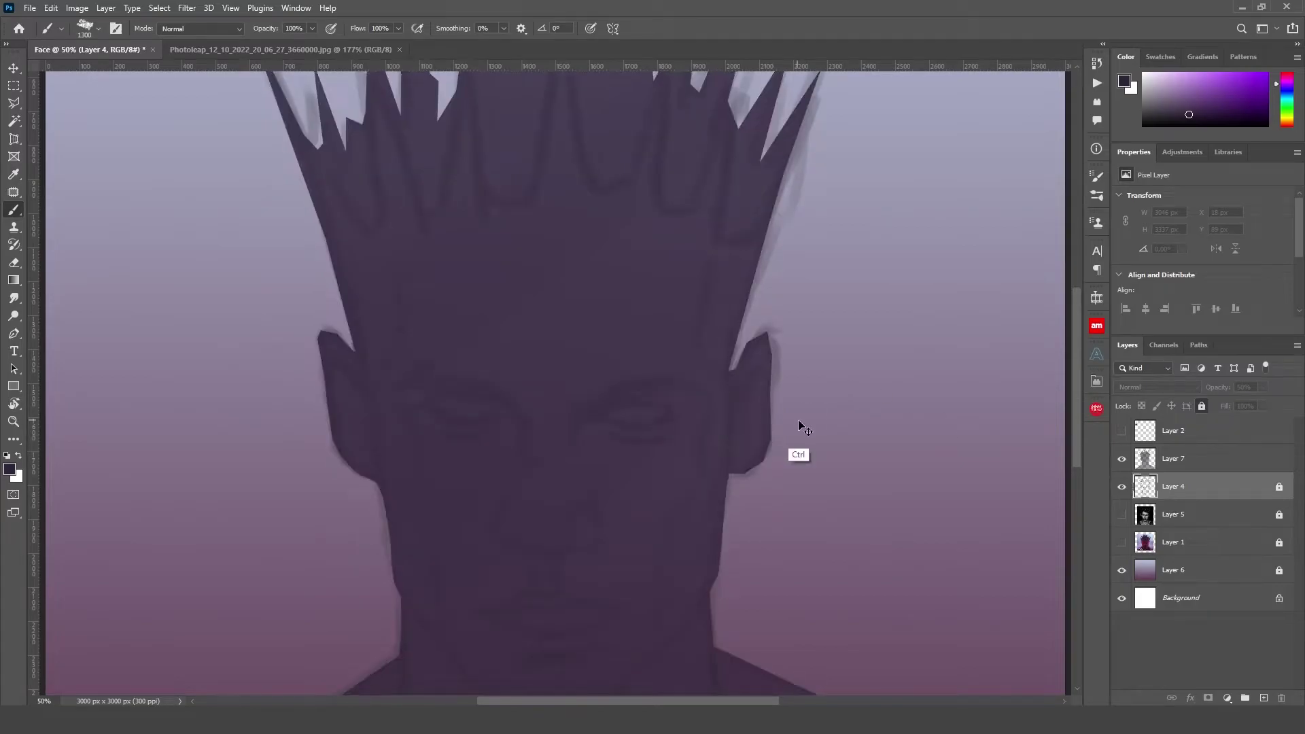
{"action": "left_click", "coordinate": [1173, 458]}
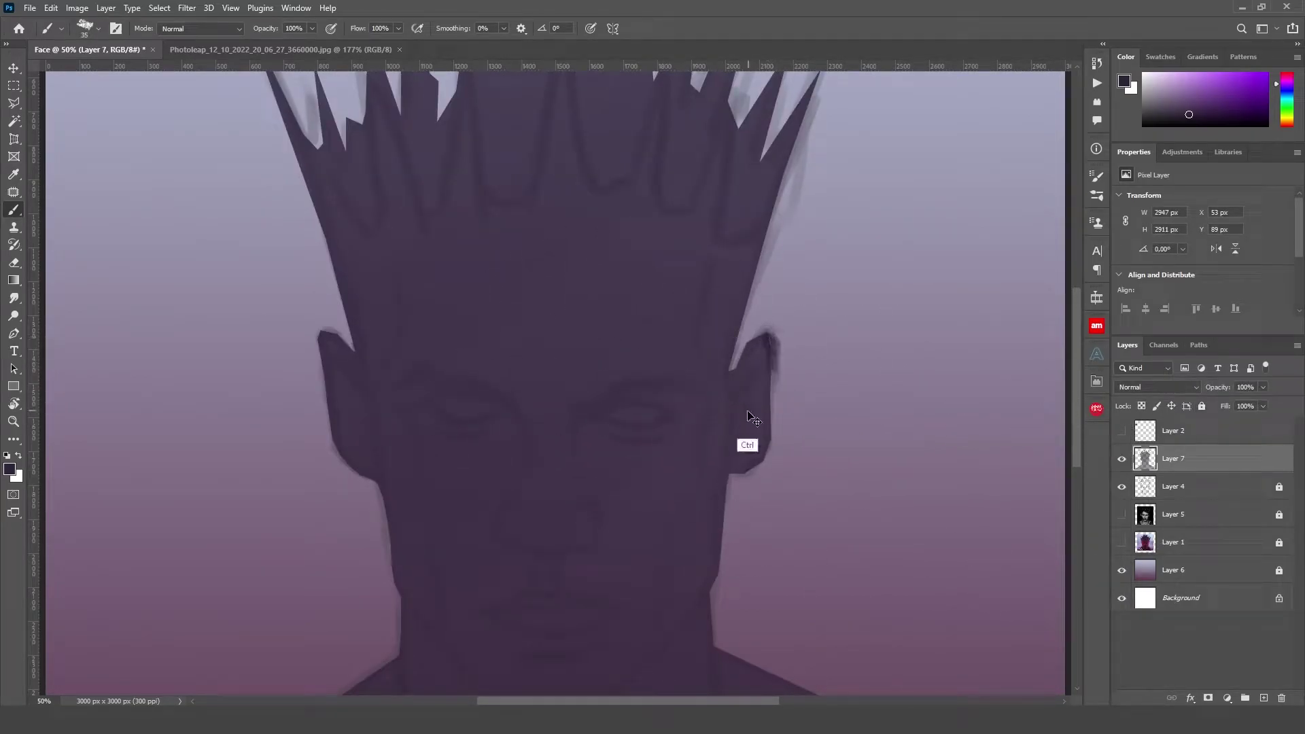
{"action": "key", "text": "ctrl+shift+d"}
{"action": "key", "text": "l"}
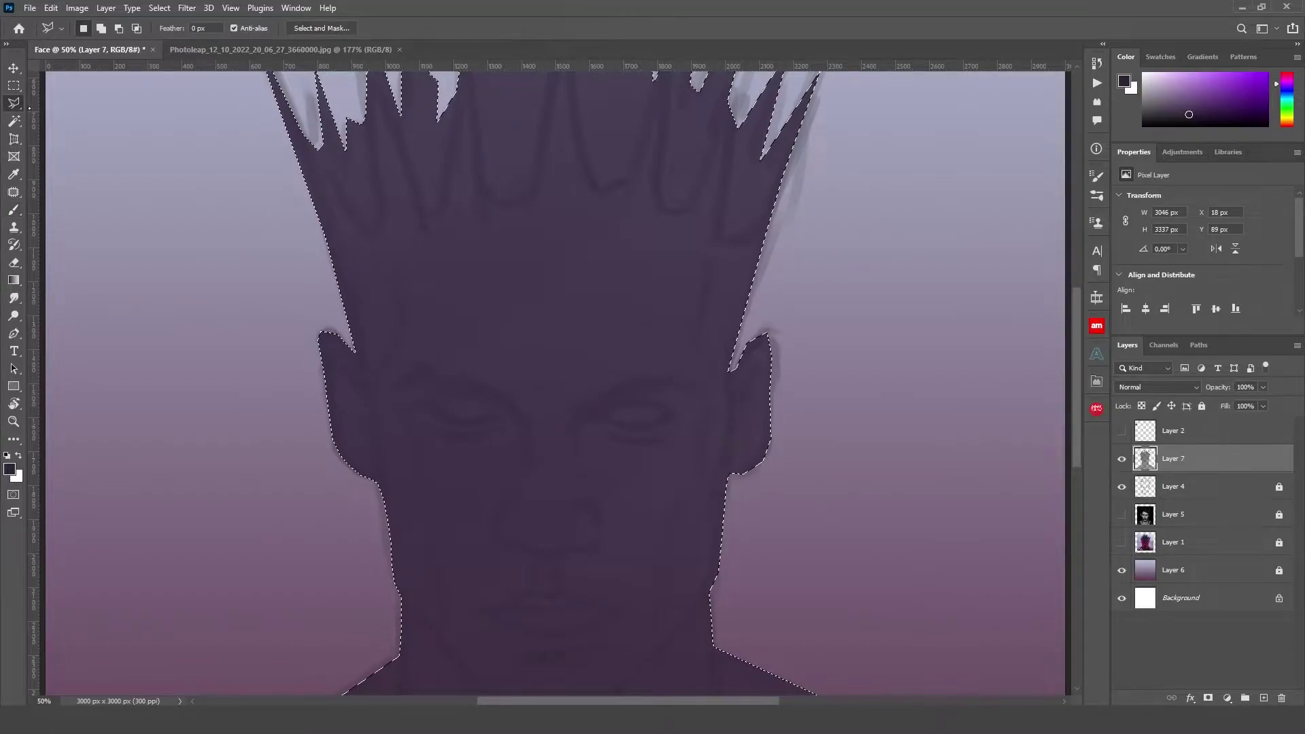
{"action": "key", "text": "ctrl+d"}
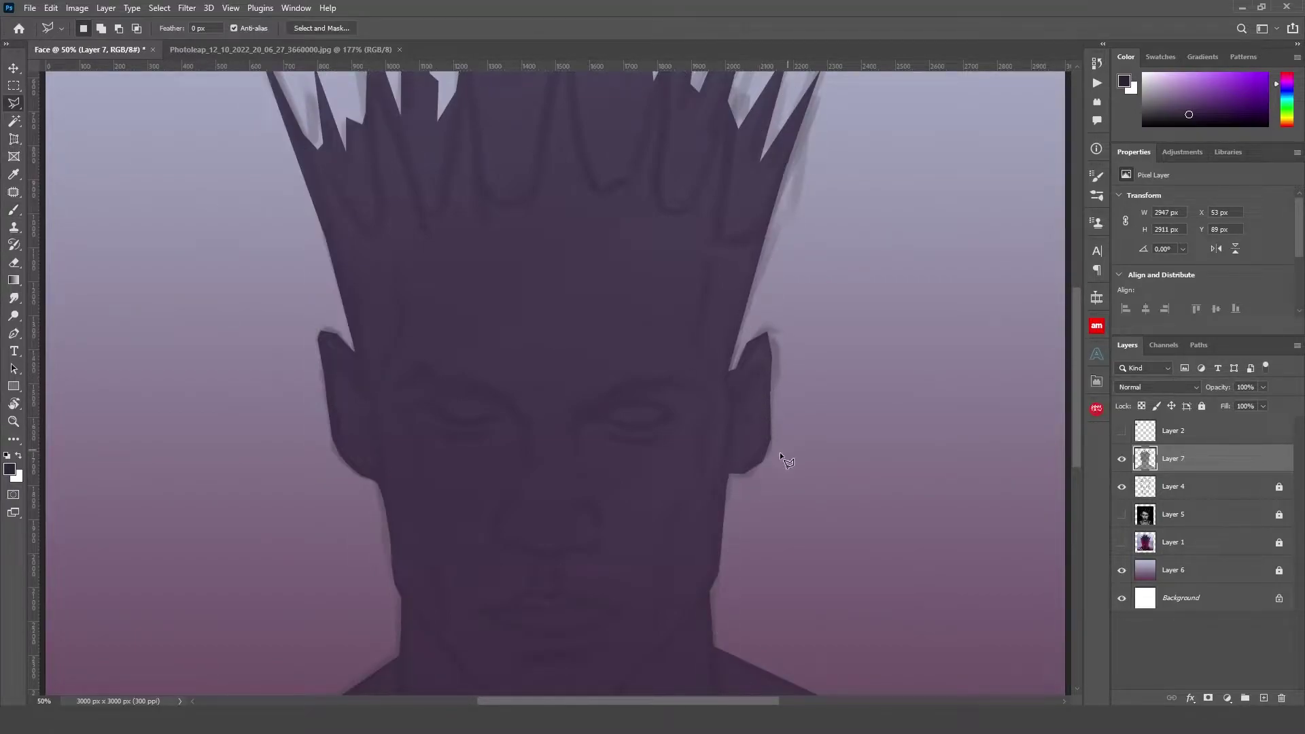
{"action": "key", "text": "b"}
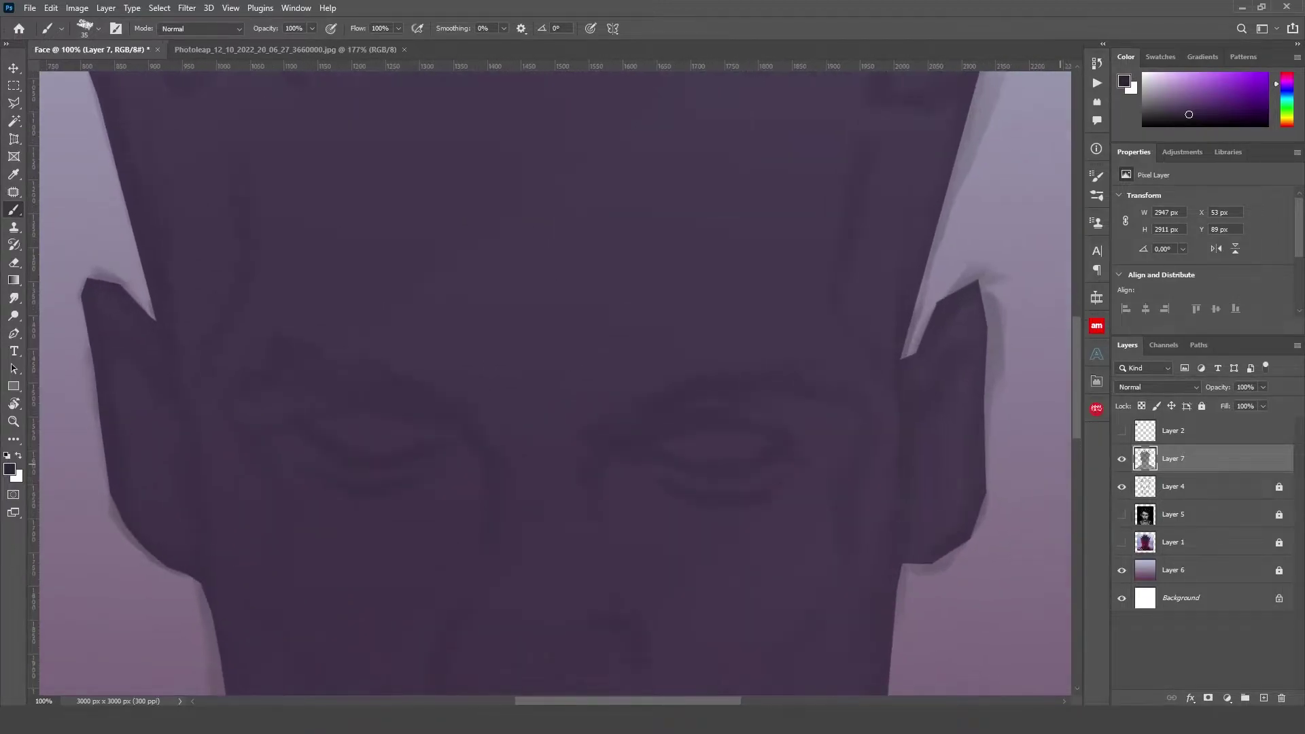
{"action": "key", "text": "ctrl+minus"}
{"action": "key", "text": "ctrl+minus"}
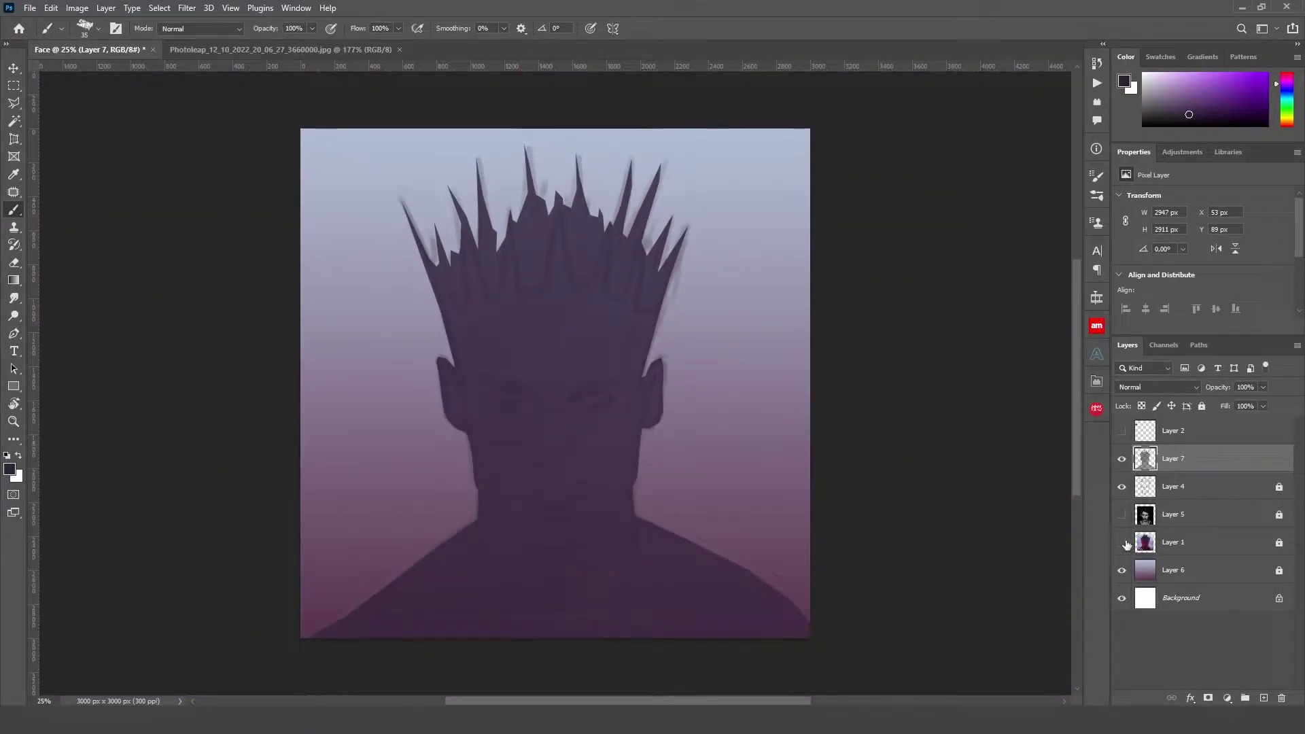
Move Layer 1 above Layer 7 and add a new Layer 8 beneath it
{"action": "left_click", "coordinate": [1206, 543]}
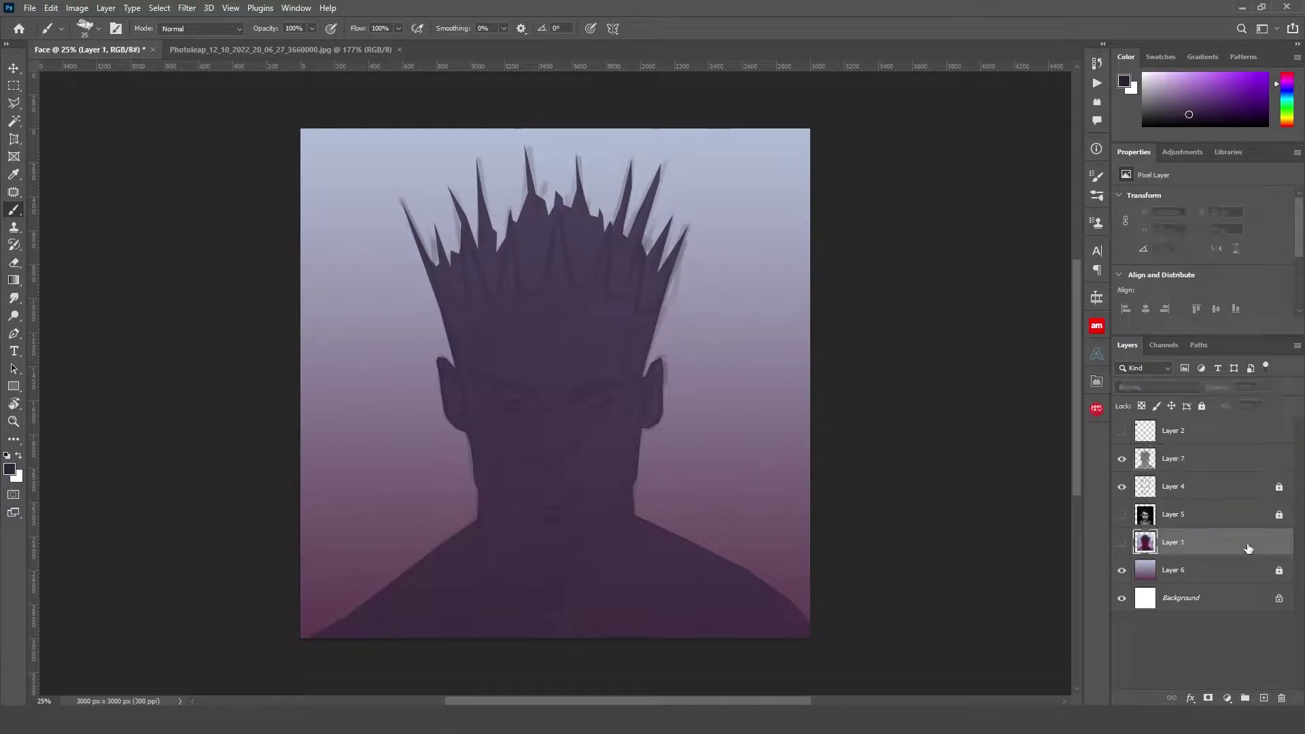
{"action": "left_click_drag", "start_coordinate": [1206, 544], "coordinate": [1206, 445]}
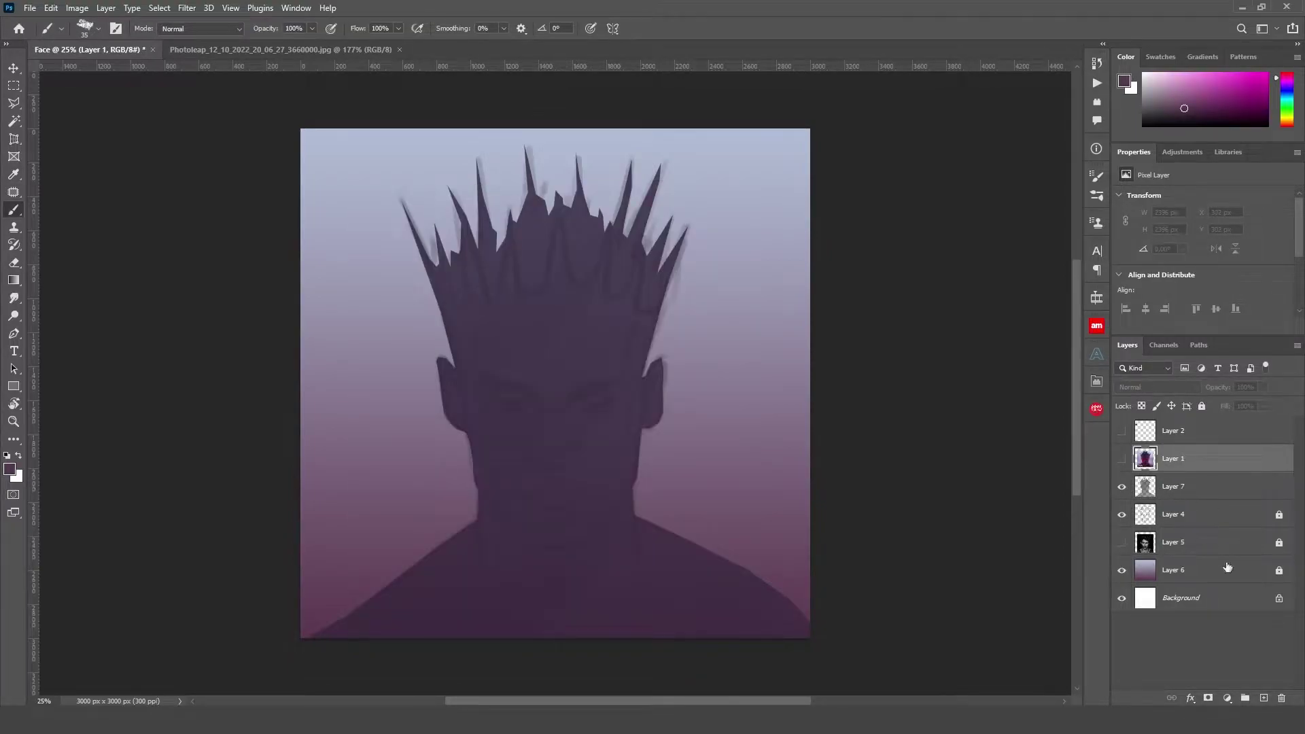
{"action": "left_click", "coordinate": [1263, 698], "text": "ctrl"}
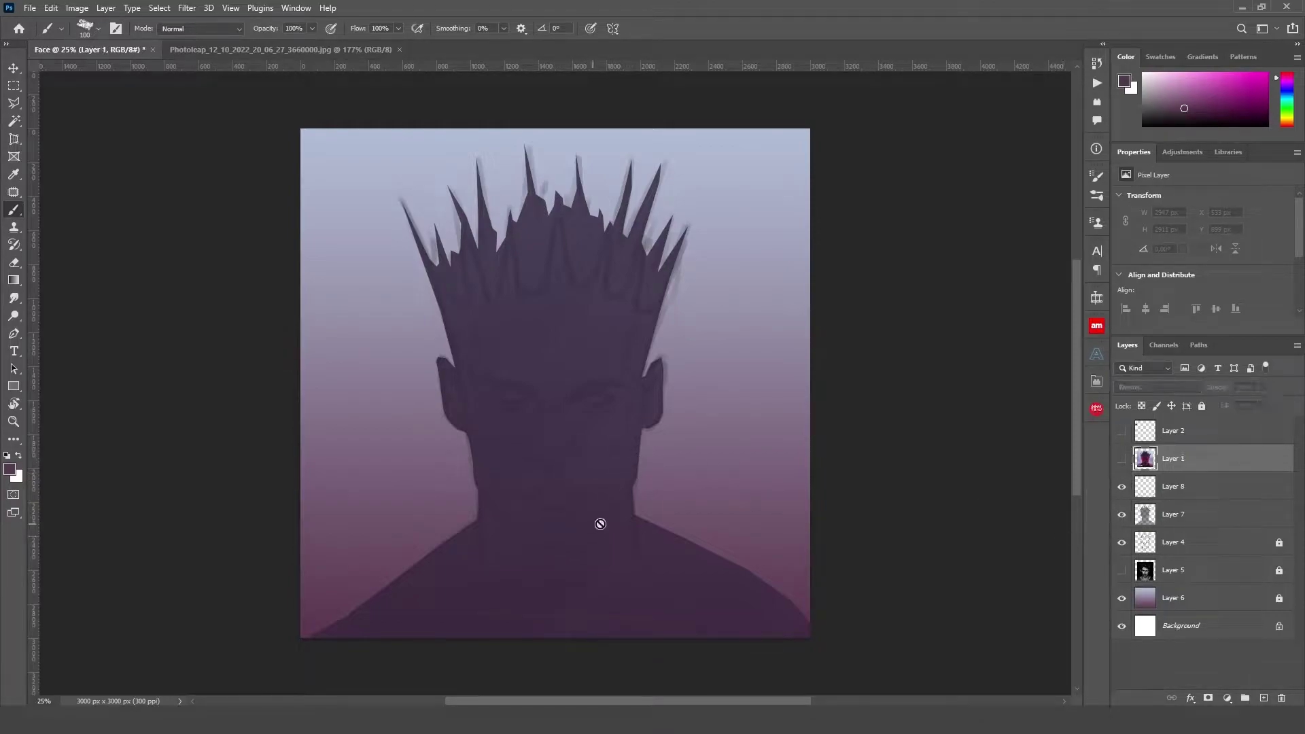
Paint faint lighter shading on the lower face on Layer 8, with Layer 4 above it
{"action": "left_click_drag", "start_coordinate": [529, 501], "coordinate": [586, 504]}
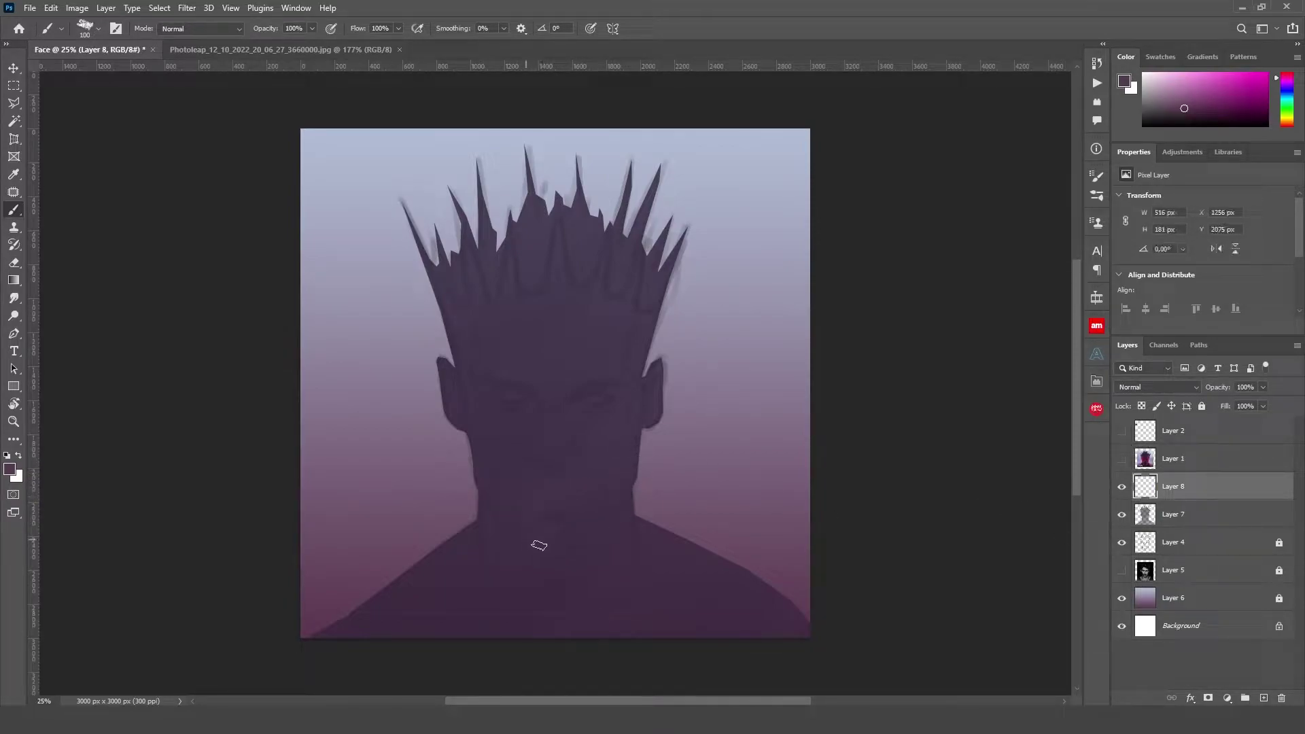
{"action": "left_click_drag", "start_coordinate": [1173, 542], "coordinate": [1173, 474]}
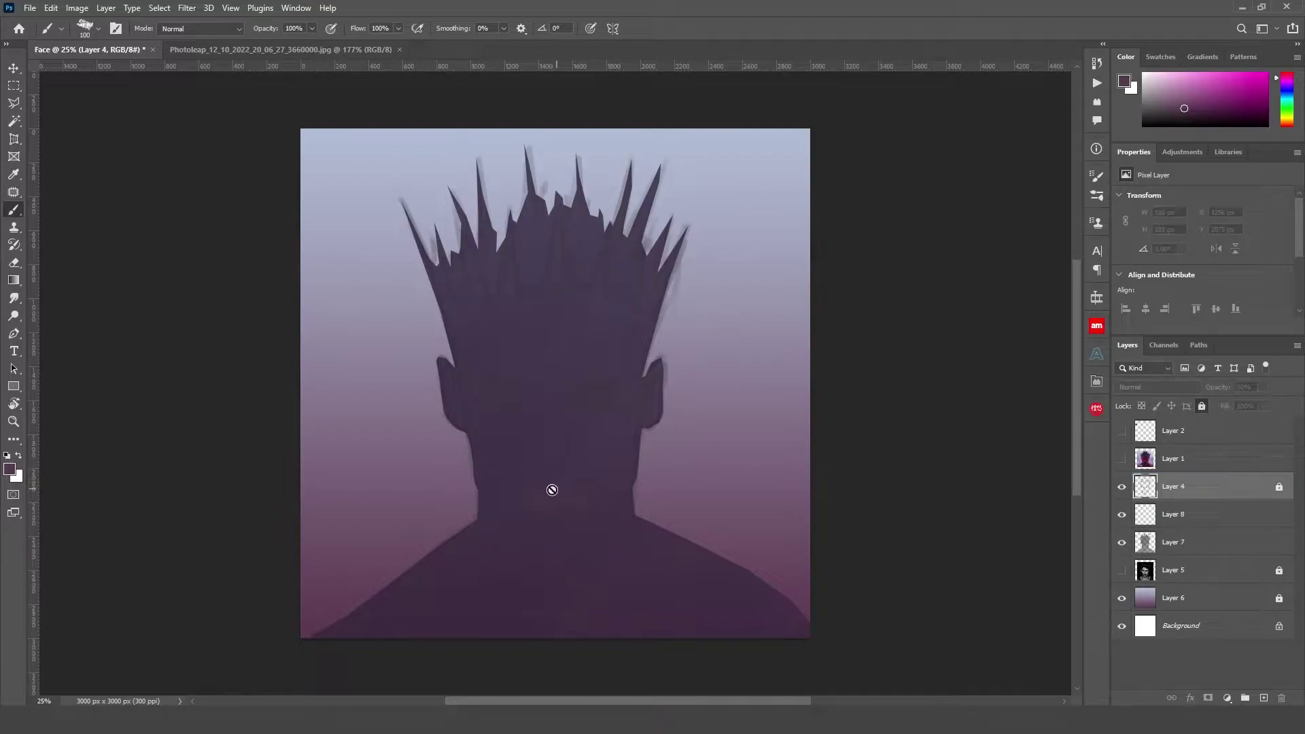
{"action": "key", "text": "alt+bracketleft"}
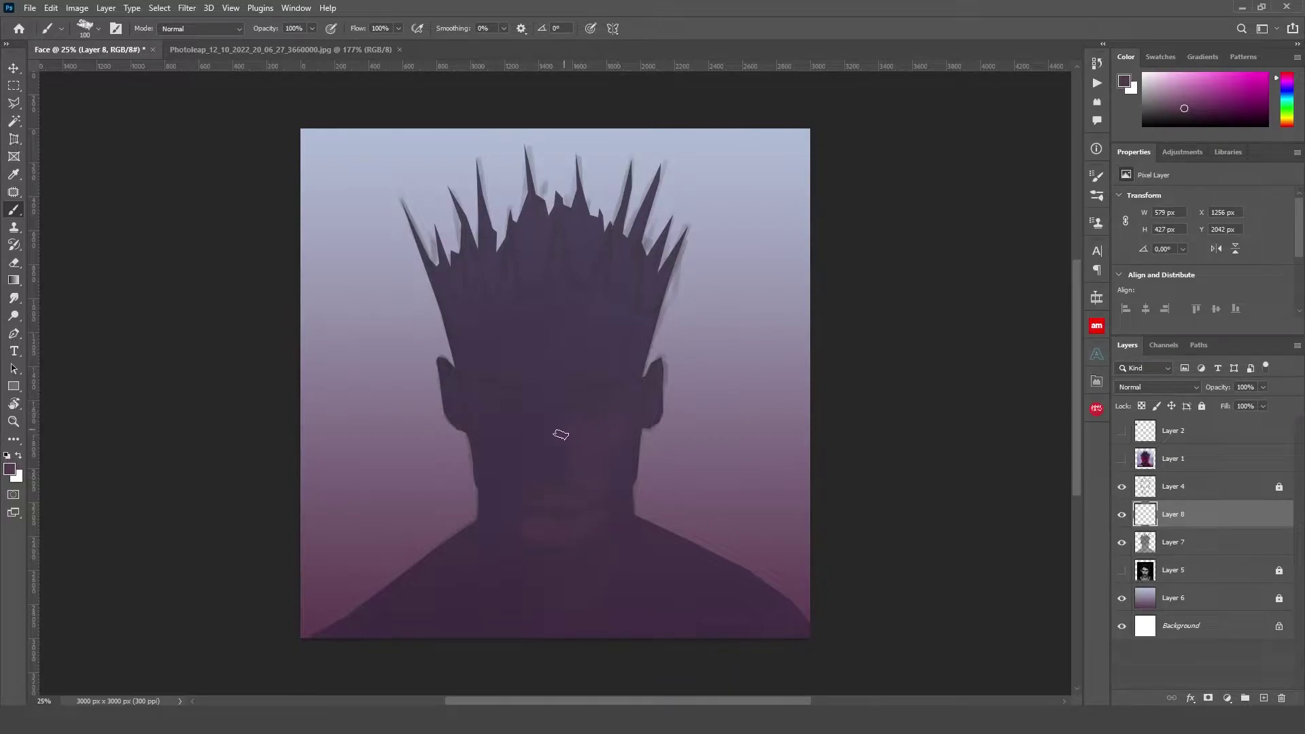
{"action": "mouse_move", "coordinate": [561, 435]}
{"action": "left_mouse_down"}
{"action": "mouse_move", "coordinate": [519, 414]}
{"action": "mouse_move", "coordinate": [520, 432]}
{"action": "mouse_move", "coordinate": [491, 443]}
{"action": "left_mouse_up"}
Darken the left crown edge and both ear edges with dark strokes
{"action": "key", "text": "e"}
{"action": "key", "text": "bracketleft"}
{"action": "key", "text": "bracketleft"}
{"action": "key", "text": "bracketleft"}
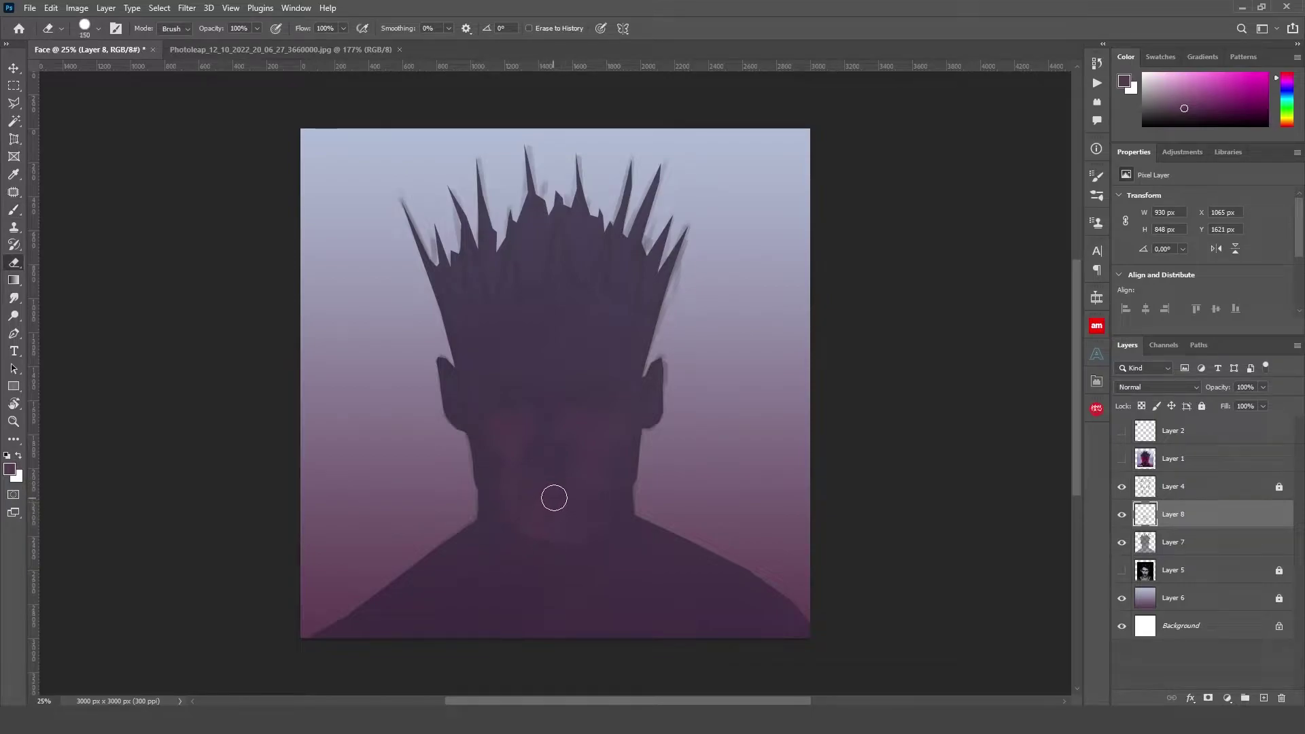
{"action": "key", "text": "b"}
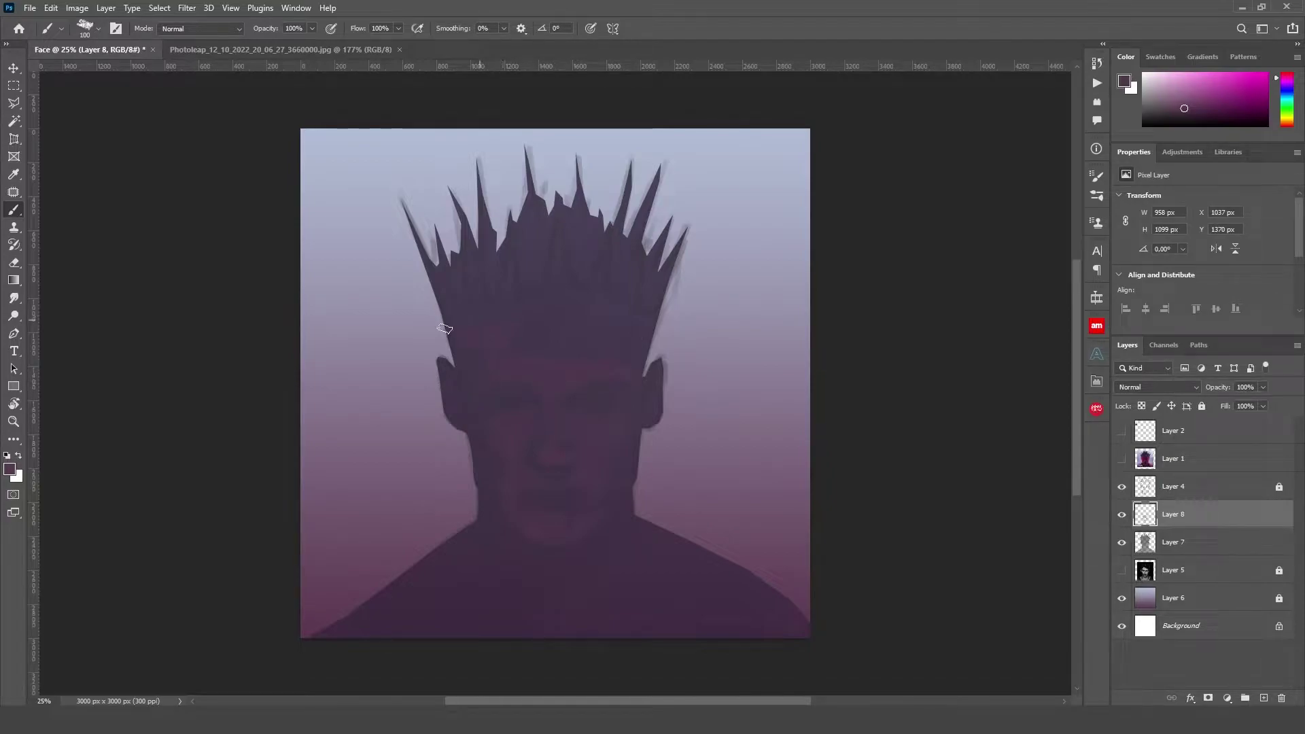
{"action": "left_click_drag", "start_coordinate": [444, 329], "coordinate": [446, 337]}
{"action": "left_click_drag", "start_coordinate": [654, 359], "coordinate": [670, 388]}
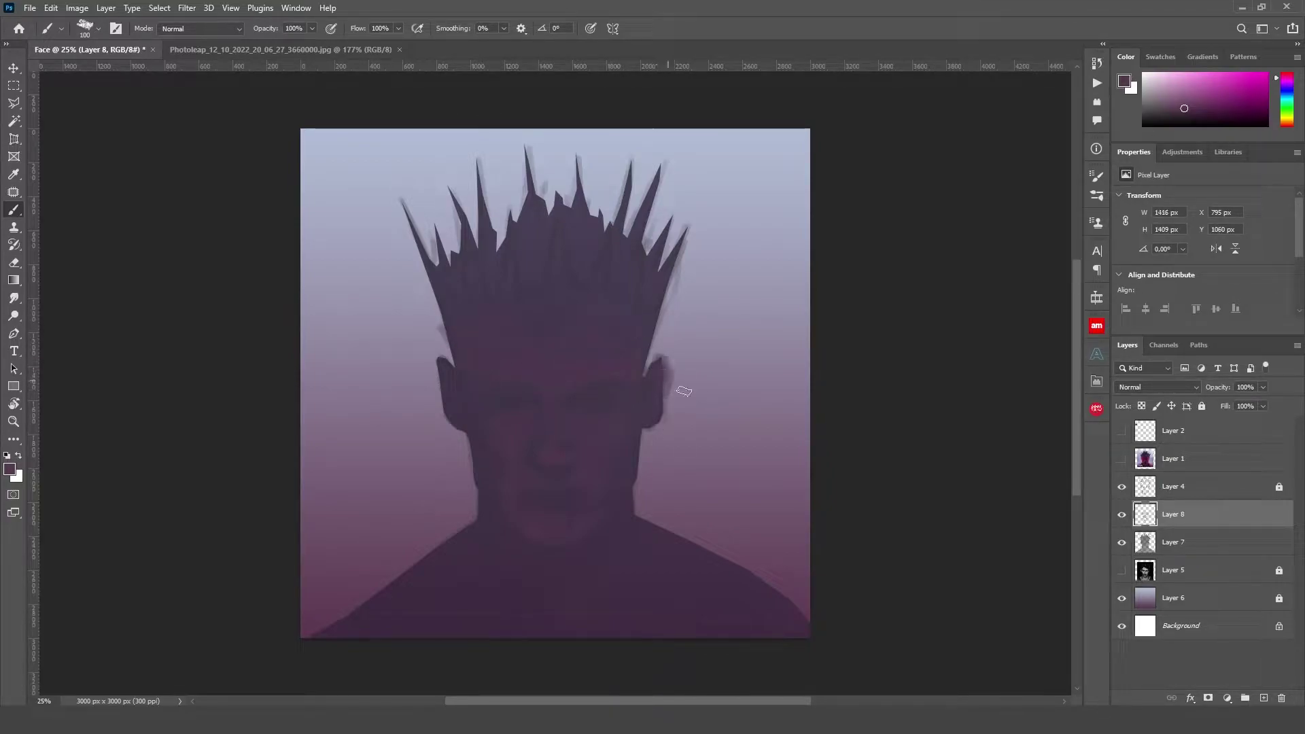
{"action": "left_click_drag", "start_coordinate": [446, 361], "coordinate": [438, 456]}
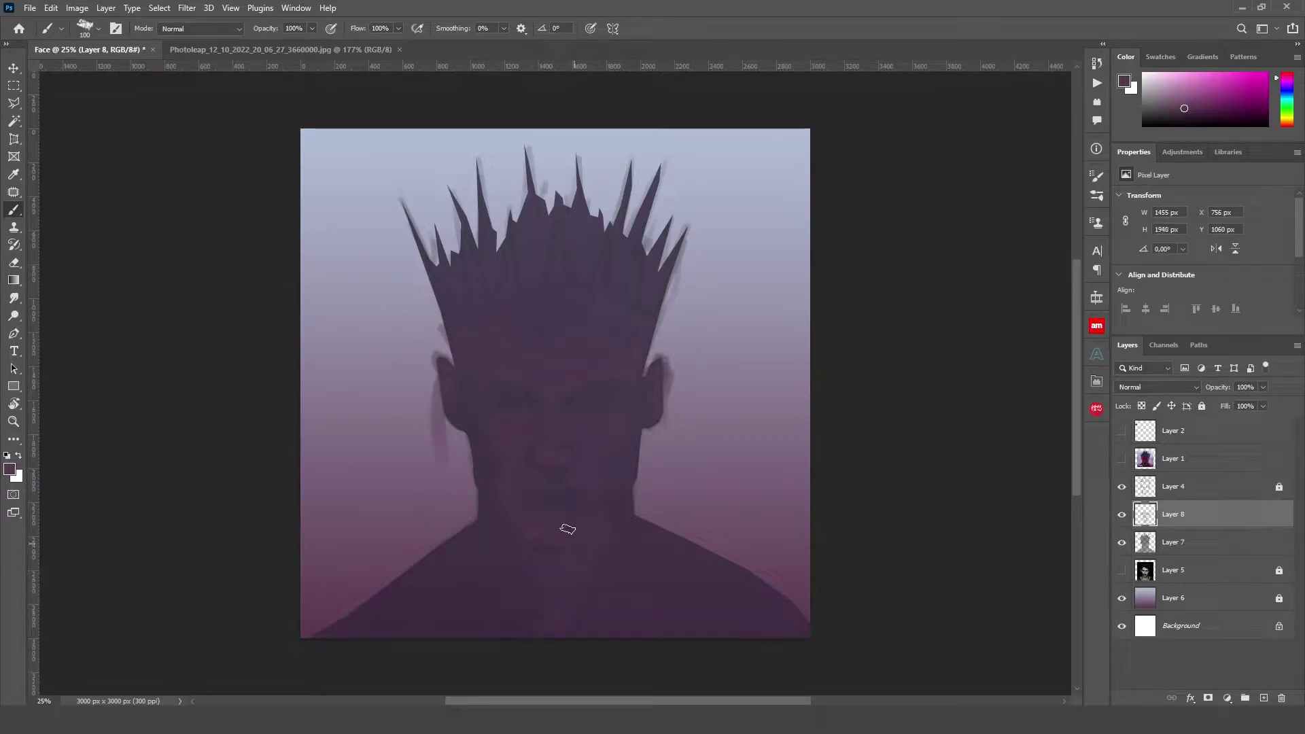
Soften the crown's right edge and darken the left crown spikes
{"action": "key", "text": "e"}
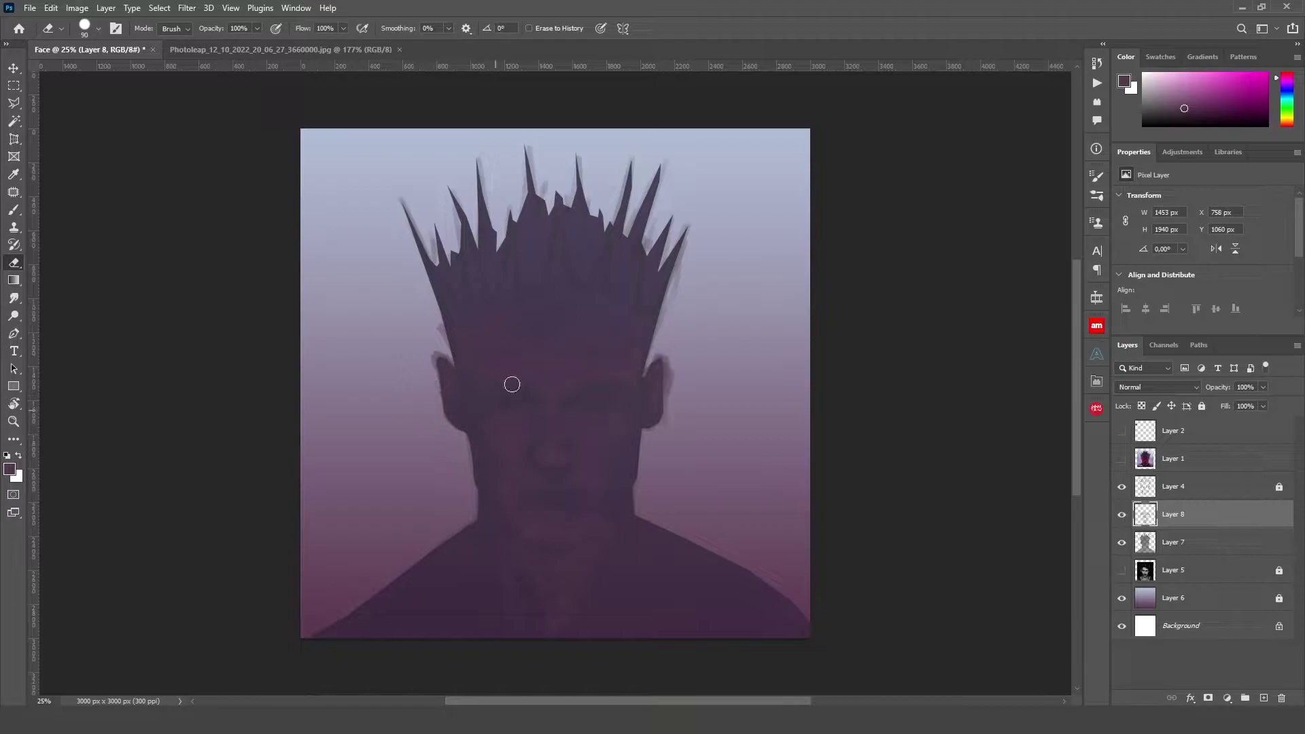
{"action": "key", "text": "b"}
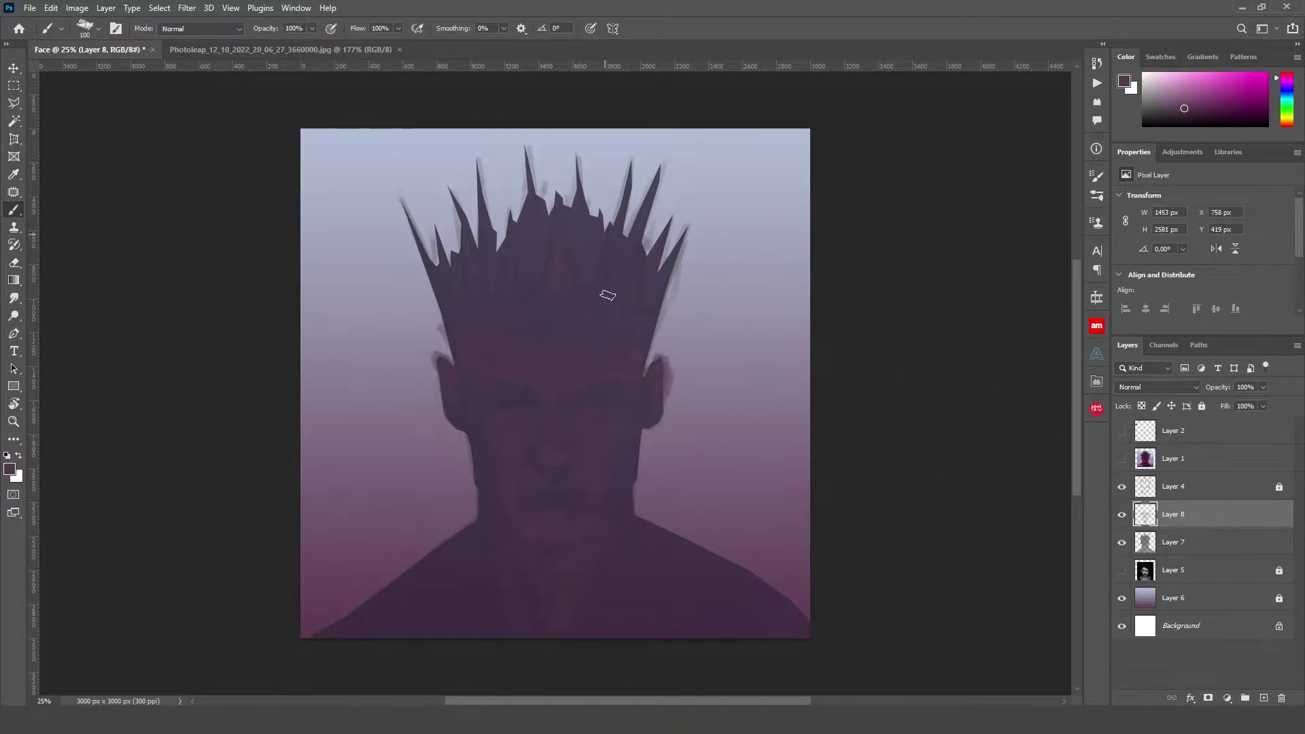
{"action": "left_click_drag", "start_coordinate": [658, 317], "coordinate": [680, 314]}
{"action": "left_click_drag", "start_coordinate": [408, 229], "coordinate": [423, 266]}
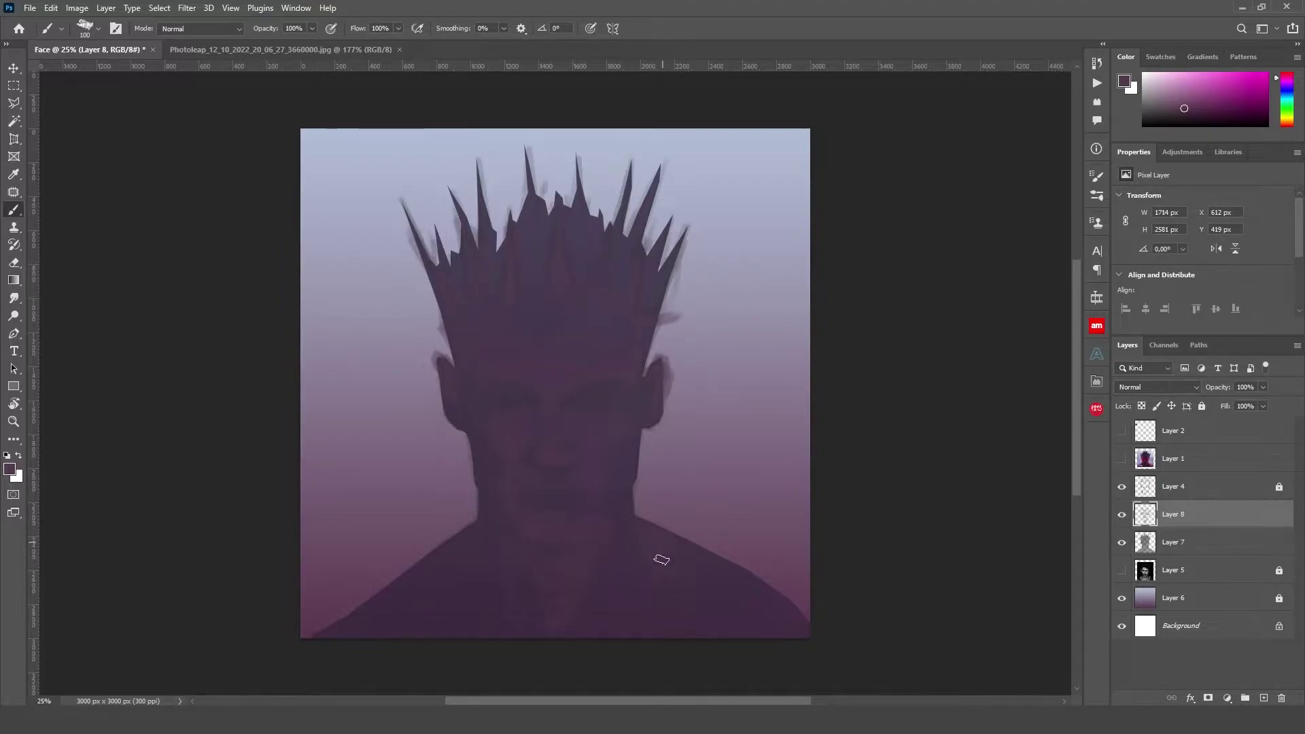
Toggle layer visibility to compare, and pick a darker magenta-red colour
{"action": "left_click", "coordinate": [1122, 542]}
{"action": "left_click", "coordinate": [1123, 543]}
{"action": "left_click", "coordinate": [1122, 487]}
{"action": "left_click", "coordinate": [1122, 487]}
{"action": "left_click", "coordinate": [585, 401], "text": "alt"}
{"action": "left_click", "coordinate": [1122, 517]}
{"action": "left_click", "coordinate": [1122, 516]}
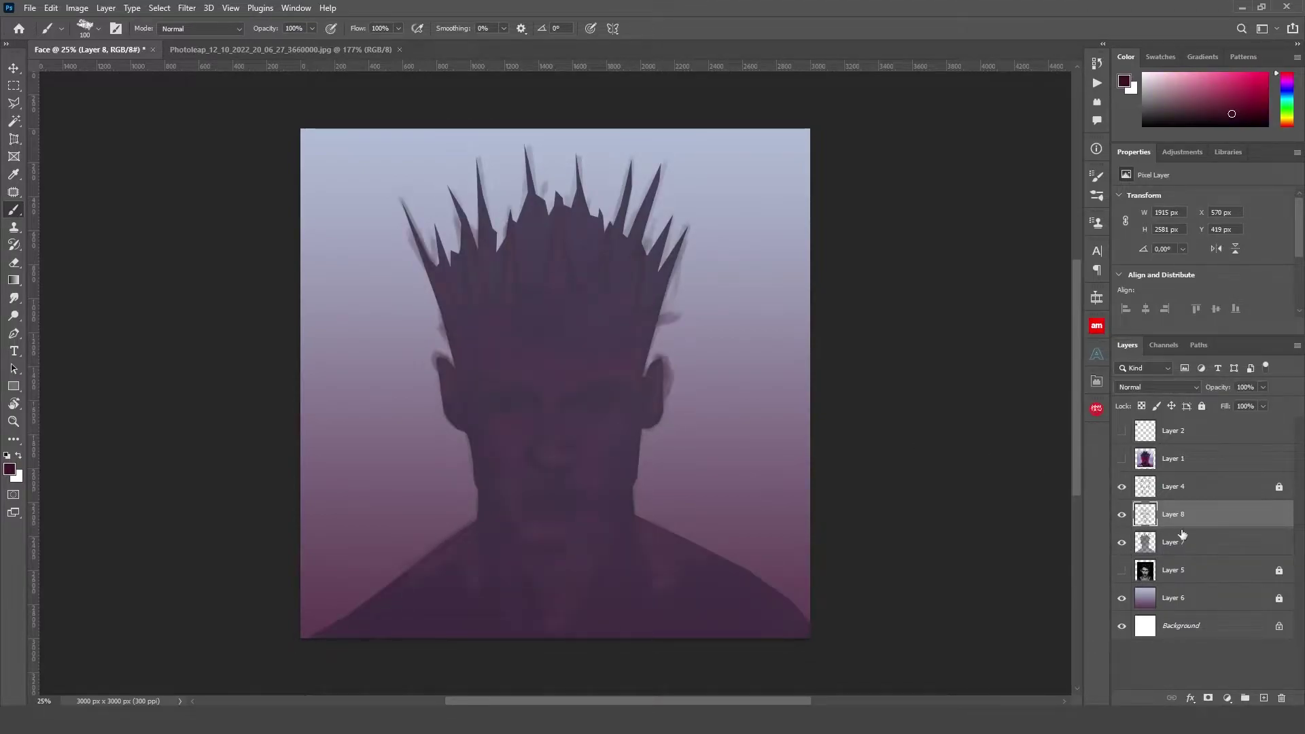
Create Layer 9 and try dark red strokes over the eyes, then undo them
{"action": "key", "text": "ctrl+shift+alt+n"}
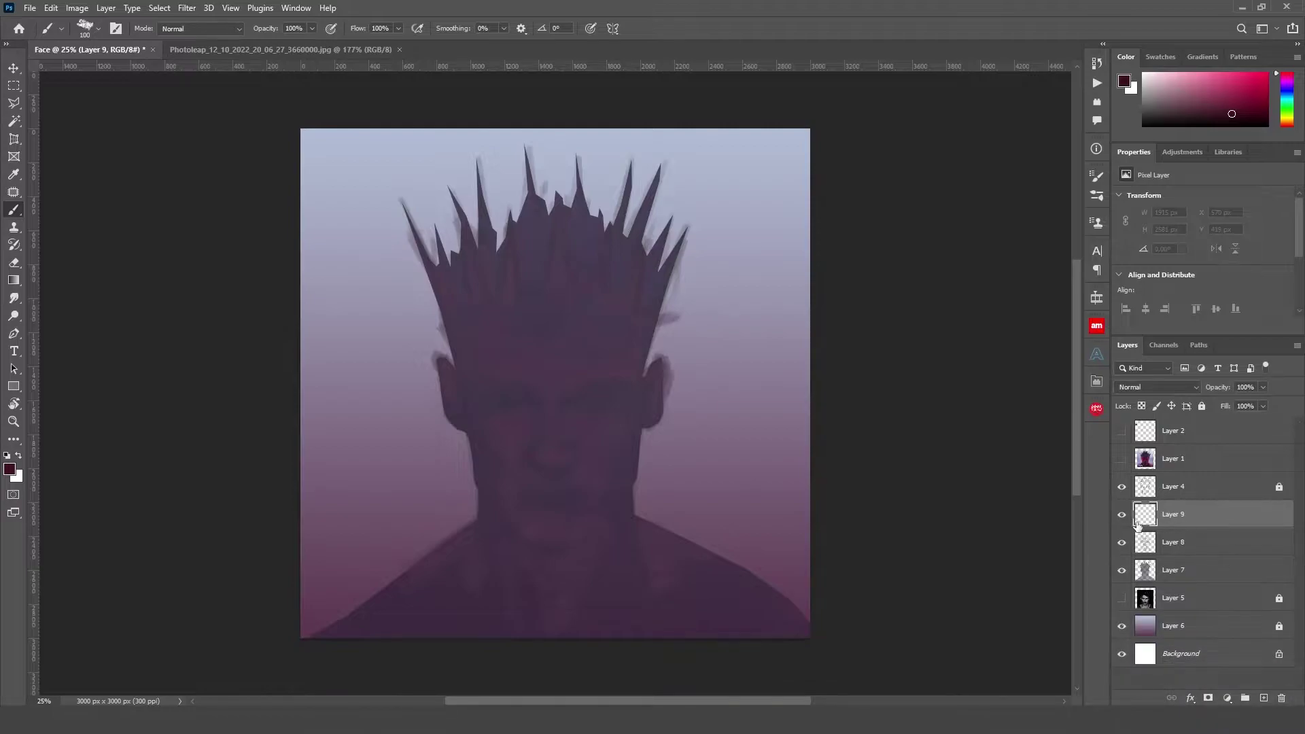
{"action": "left_click_drag", "start_coordinate": [604, 416], "coordinate": [632, 420]}
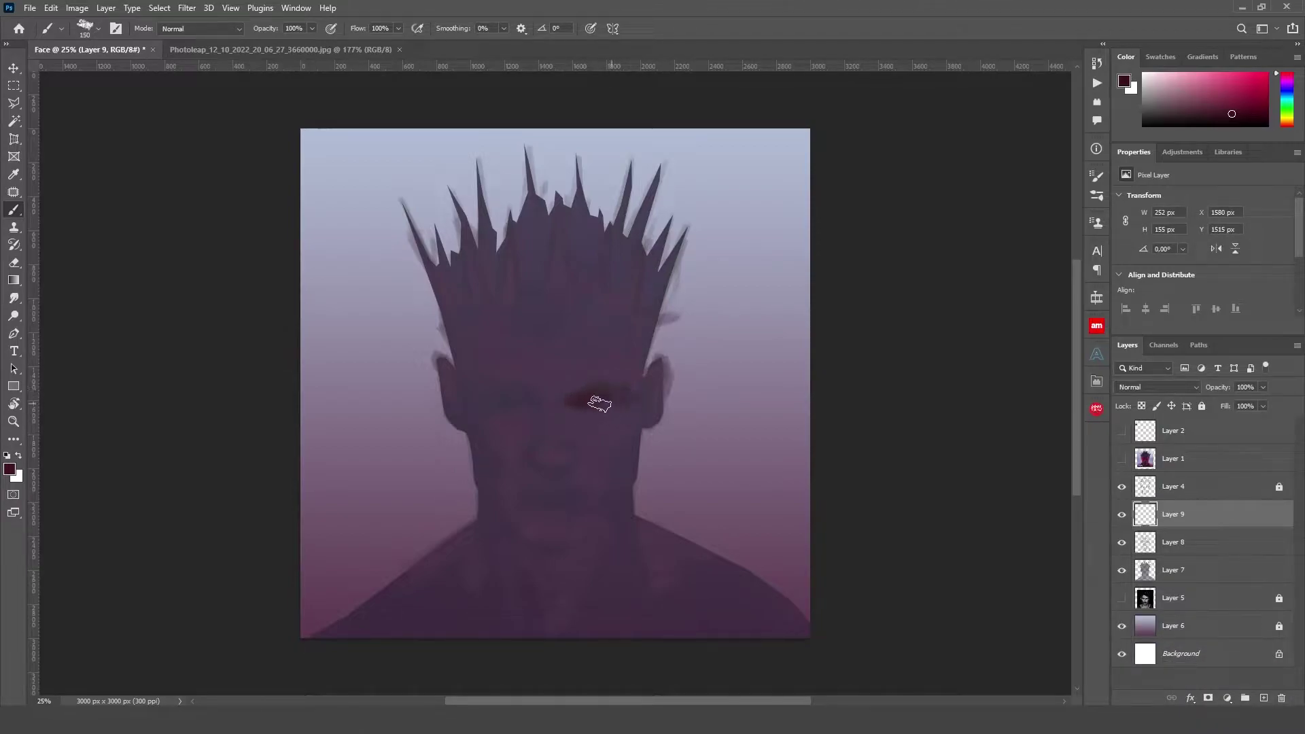
{"action": "left_click_drag", "start_coordinate": [510, 400], "coordinate": [495, 389]}
{"action": "scroll", "coordinate": [561, 412], "scroll_direction": "up", "scroll_amount": 2}
{"action": "key", "text": "ctrl+z"}
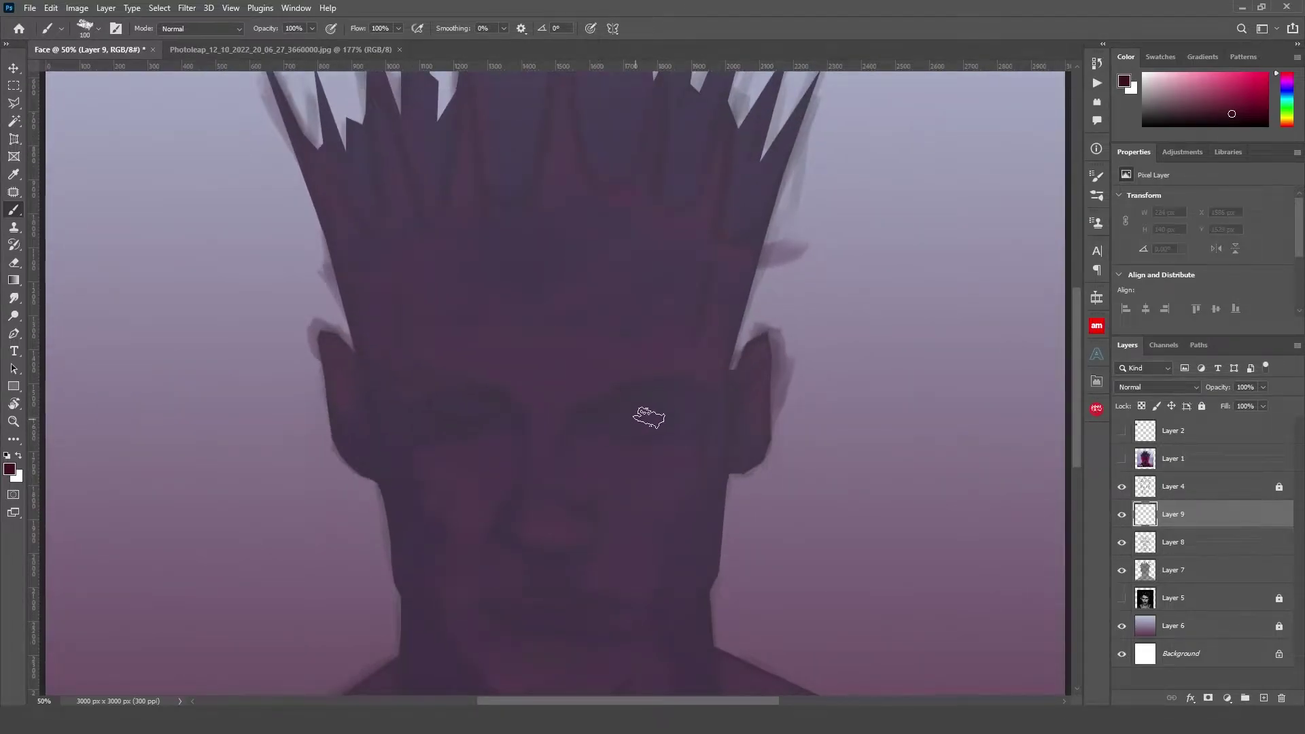
Shade both ears, eyes, the left cheek and jaw, and the lips in dark red
{"action": "left_click_drag", "start_coordinate": [350, 393], "coordinate": [355, 432]}
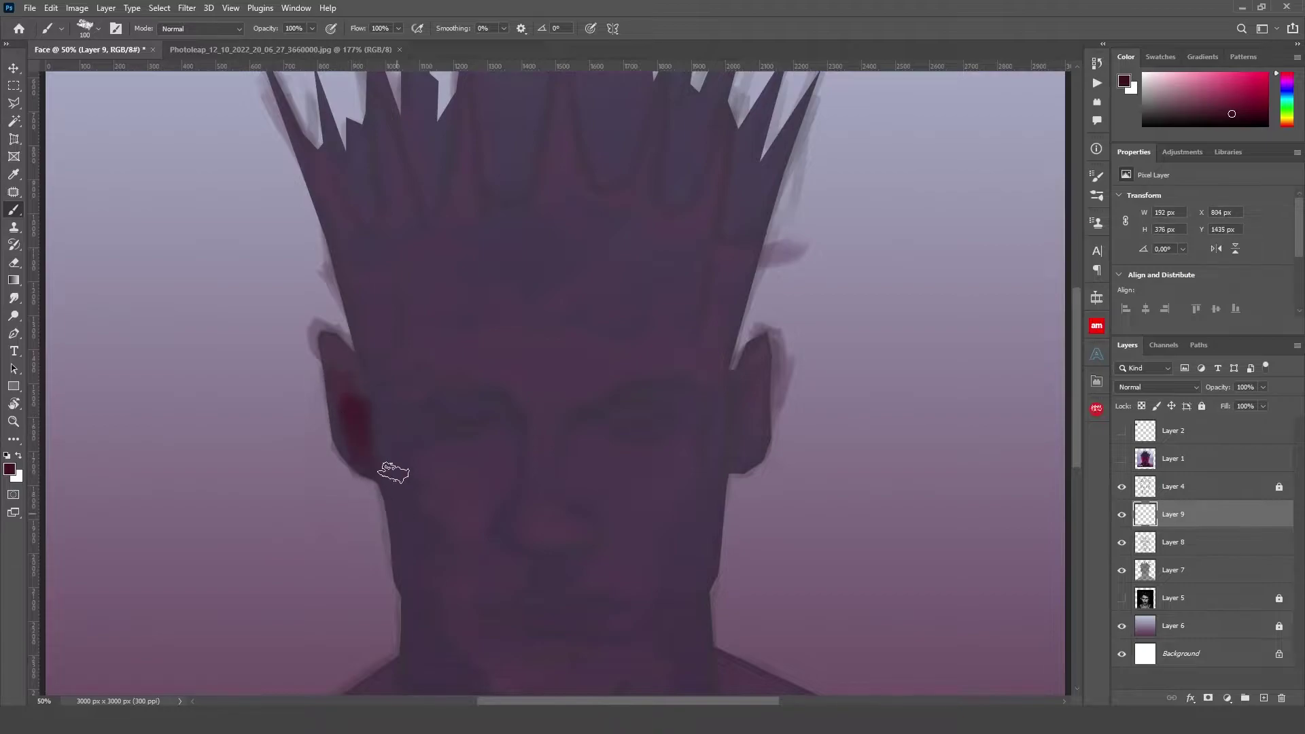
{"action": "mouse_move", "coordinate": [502, 425]}
{"action": "left_mouse_down"}
{"action": "mouse_move", "coordinate": [423, 387]}
{"action": "mouse_move", "coordinate": [379, 402]}
{"action": "mouse_move", "coordinate": [408, 443]}
{"action": "mouse_move", "coordinate": [378, 402]}
{"action": "left_mouse_up"}
{"action": "mouse_move", "coordinate": [402, 520]}
{"action": "left_mouse_down"}
{"action": "mouse_move", "coordinate": [422, 592]}
{"action": "mouse_move", "coordinate": [428, 554]}
{"action": "left_mouse_up"}
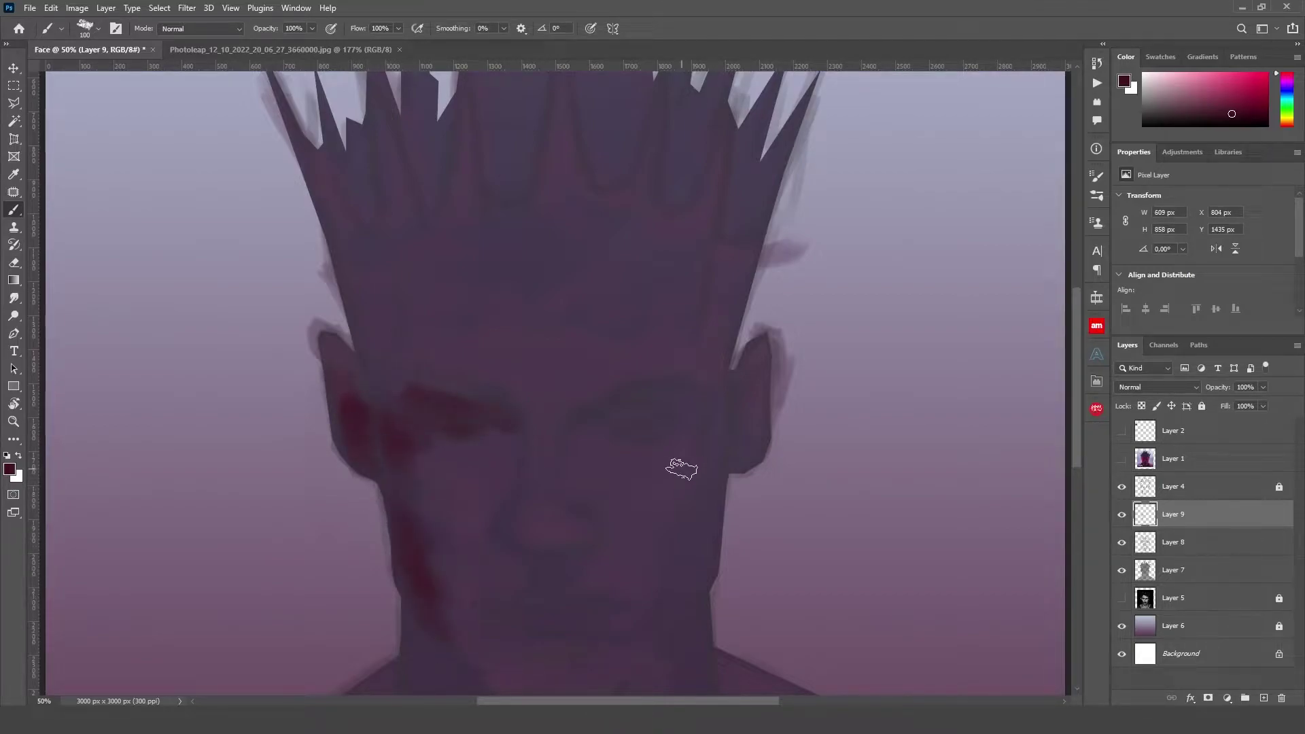
{"action": "left_click_drag", "start_coordinate": [714, 439], "coordinate": [752, 431]}
{"action": "left_click_drag", "start_coordinate": [646, 401], "coordinate": [625, 439]}
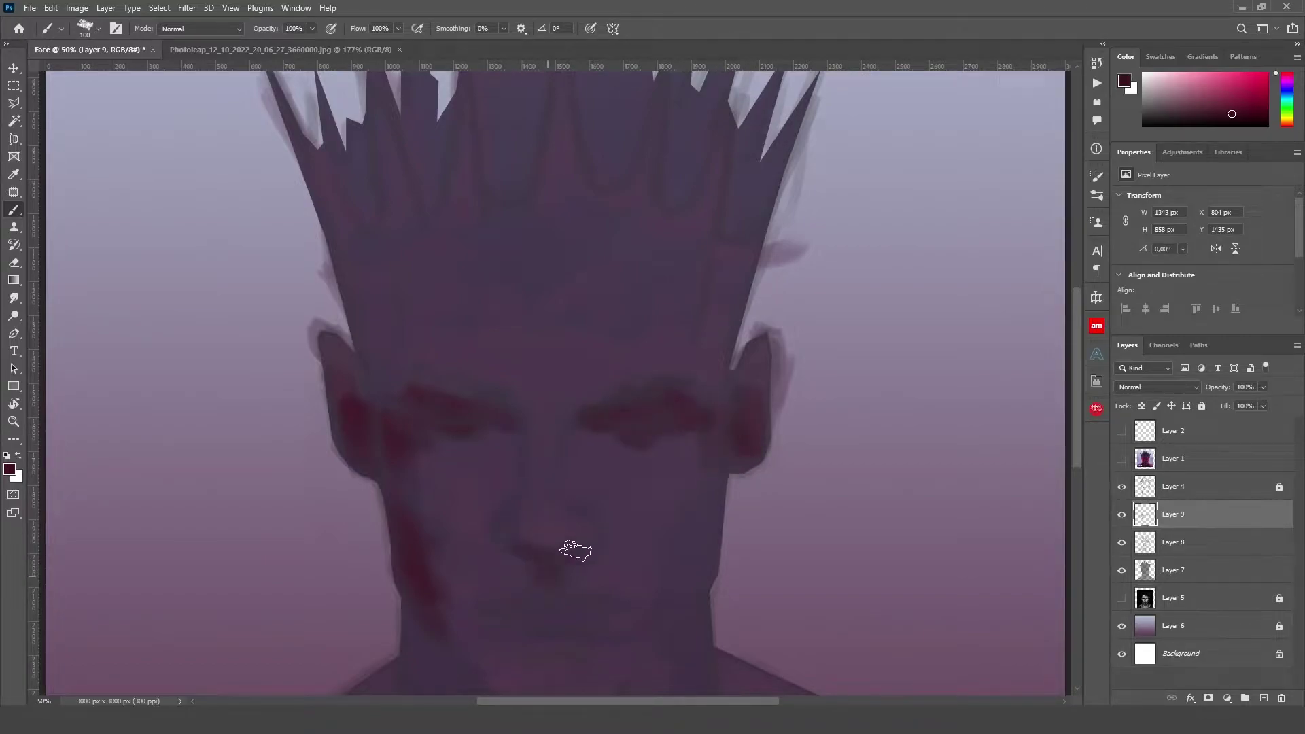
{"action": "left_click_drag", "start_coordinate": [504, 557], "coordinate": [593, 574]}
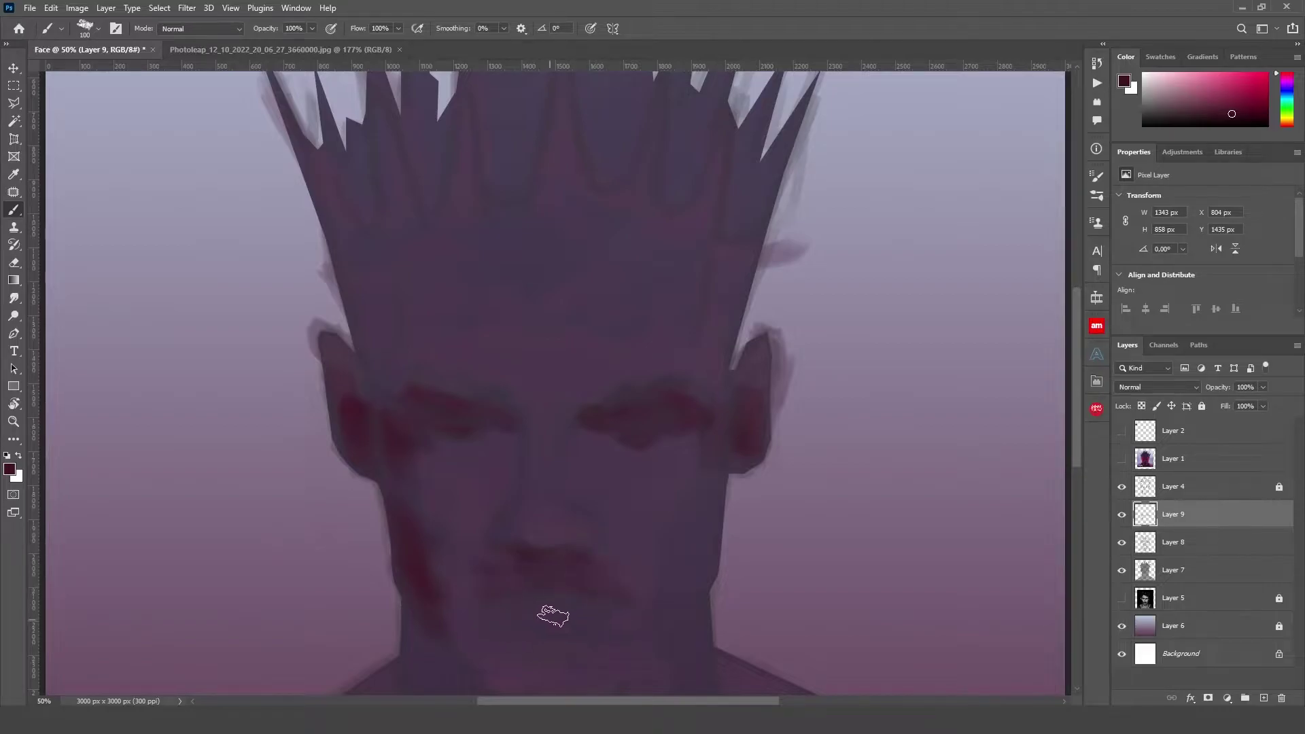
With a smaller brush, paint the lower lip, right cheek and left jaw toward the chin
{"action": "key", "text": "bracketleft"}
{"action": "key", "text": "bracketleft"}
{"action": "scroll", "coordinate": [571, 571], "scroll_direction": "down", "scroll_amount": 3}
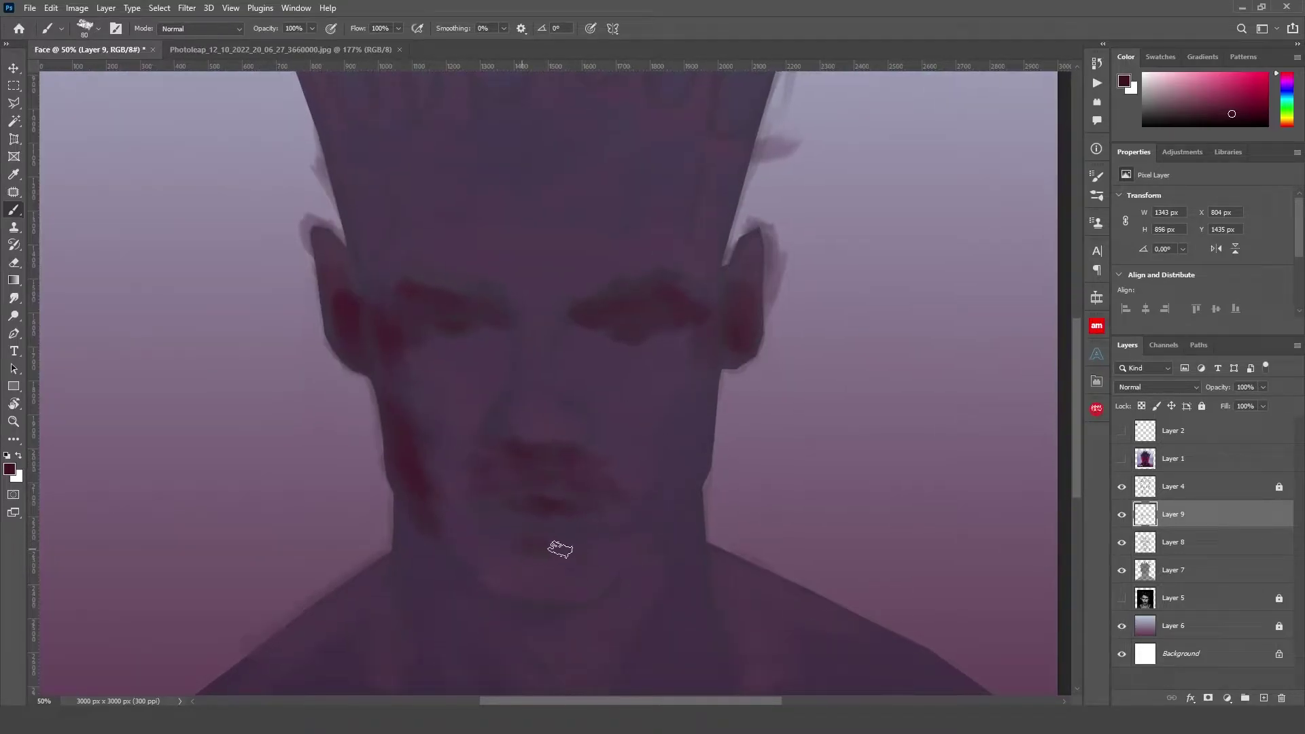
{"action": "left_click_drag", "start_coordinate": [571, 544], "coordinate": [513, 539]}
{"action": "left_click_drag", "start_coordinate": [683, 415], "coordinate": [656, 527]}
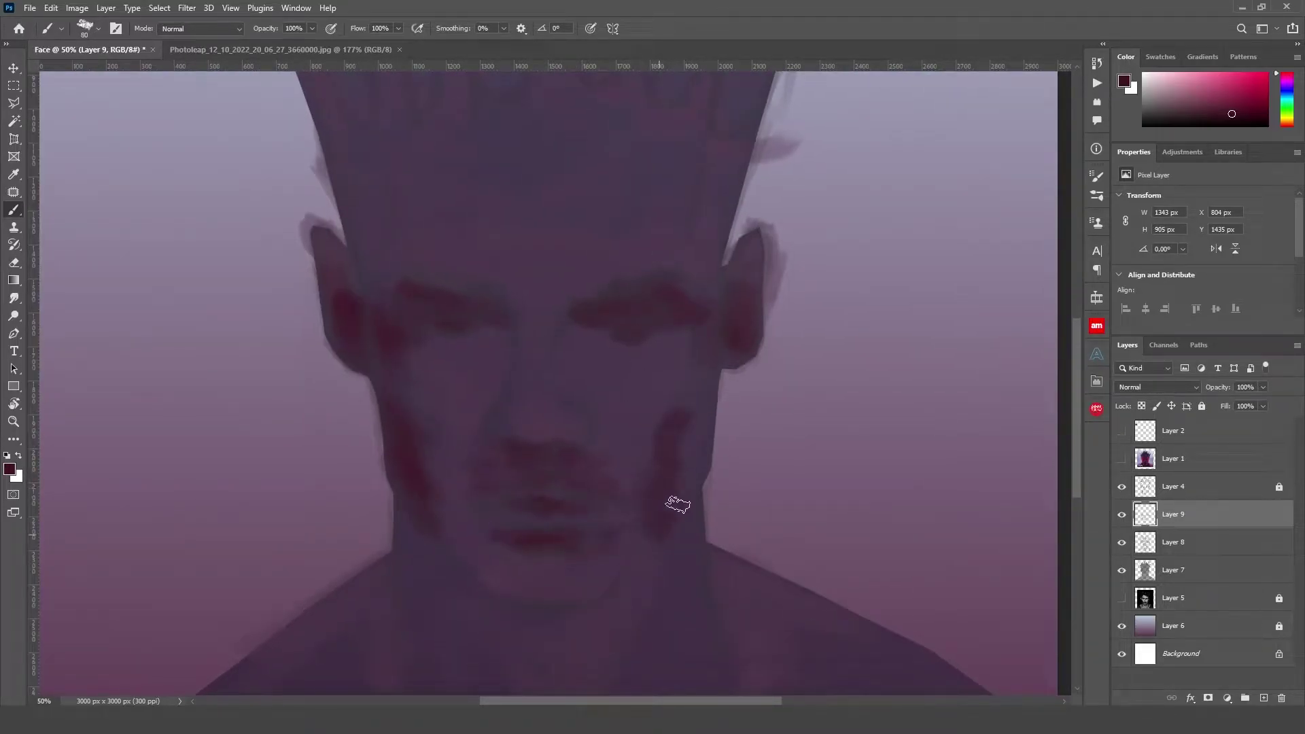
{"action": "left_click_drag", "start_coordinate": [445, 527], "coordinate": [483, 571]}
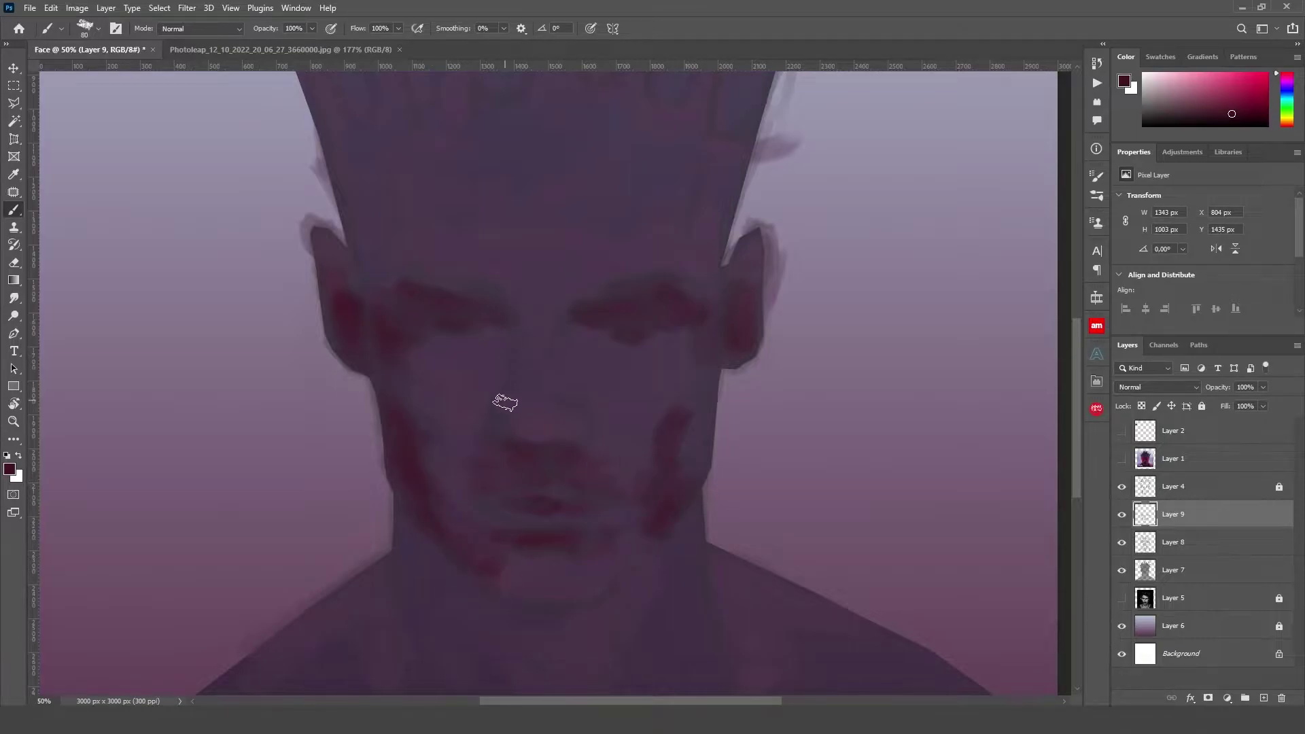
Paint dark red across the right side, middle and gaps of the crown spikes
{"action": "scroll", "coordinate": [866, 390], "scroll_direction": "up", "scroll_amount": 4}
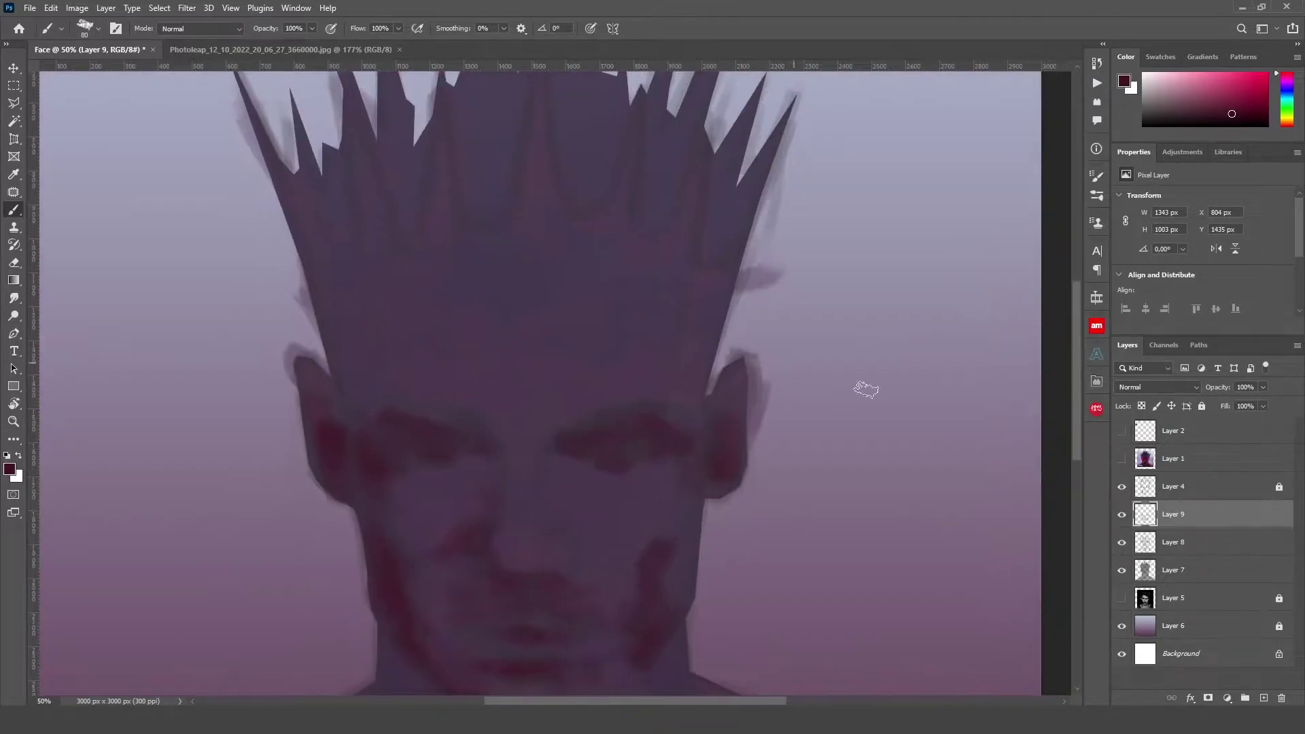
{"action": "mouse_move", "coordinate": [724, 178]}
{"action": "left_mouse_down"}
{"action": "mouse_move", "coordinate": [709, 253]}
{"action": "mouse_move", "coordinate": [665, 203]}
{"action": "left_mouse_up"}
{"action": "scroll", "coordinate": [609, 303], "scroll_direction": "up", "scroll_amount": 4}
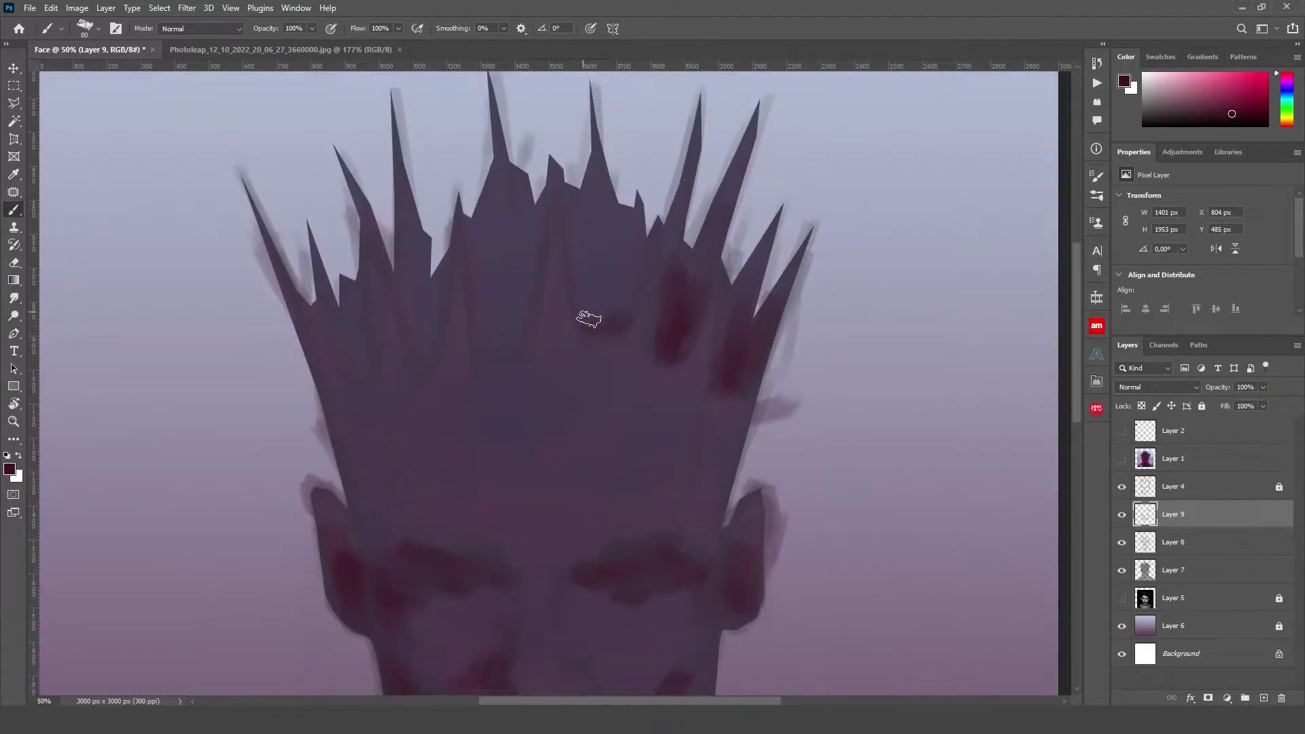
{"action": "mouse_move", "coordinate": [591, 312]}
{"action": "left_mouse_down"}
{"action": "mouse_move", "coordinate": [627, 299]}
{"action": "mouse_move", "coordinate": [586, 258]}
{"action": "left_mouse_up"}
{"action": "left_click_drag", "start_coordinate": [533, 211], "coordinate": [499, 340]}
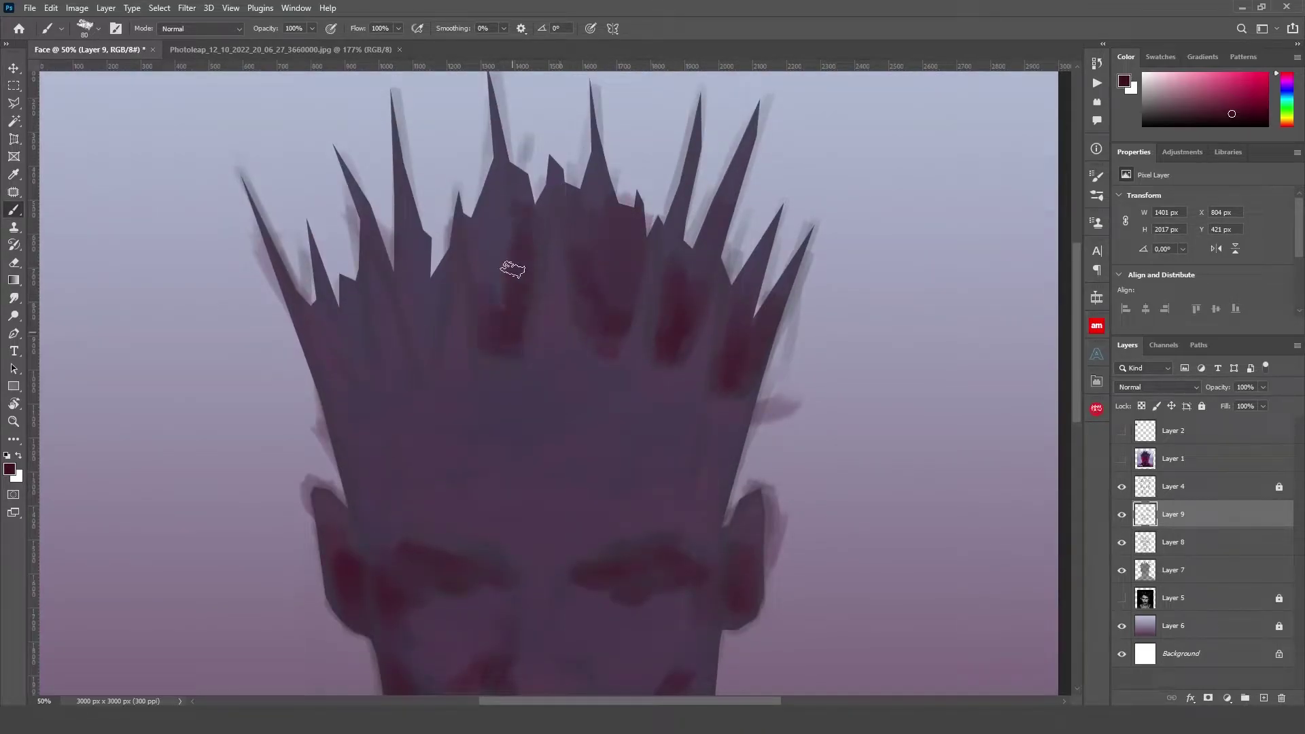
{"action": "mouse_move", "coordinate": [517, 265]}
{"action": "left_mouse_down"}
{"action": "mouse_move", "coordinate": [417, 349]}
{"action": "mouse_move", "coordinate": [344, 356]}
{"action": "mouse_move", "coordinate": [319, 293]}
{"action": "left_mouse_up"}
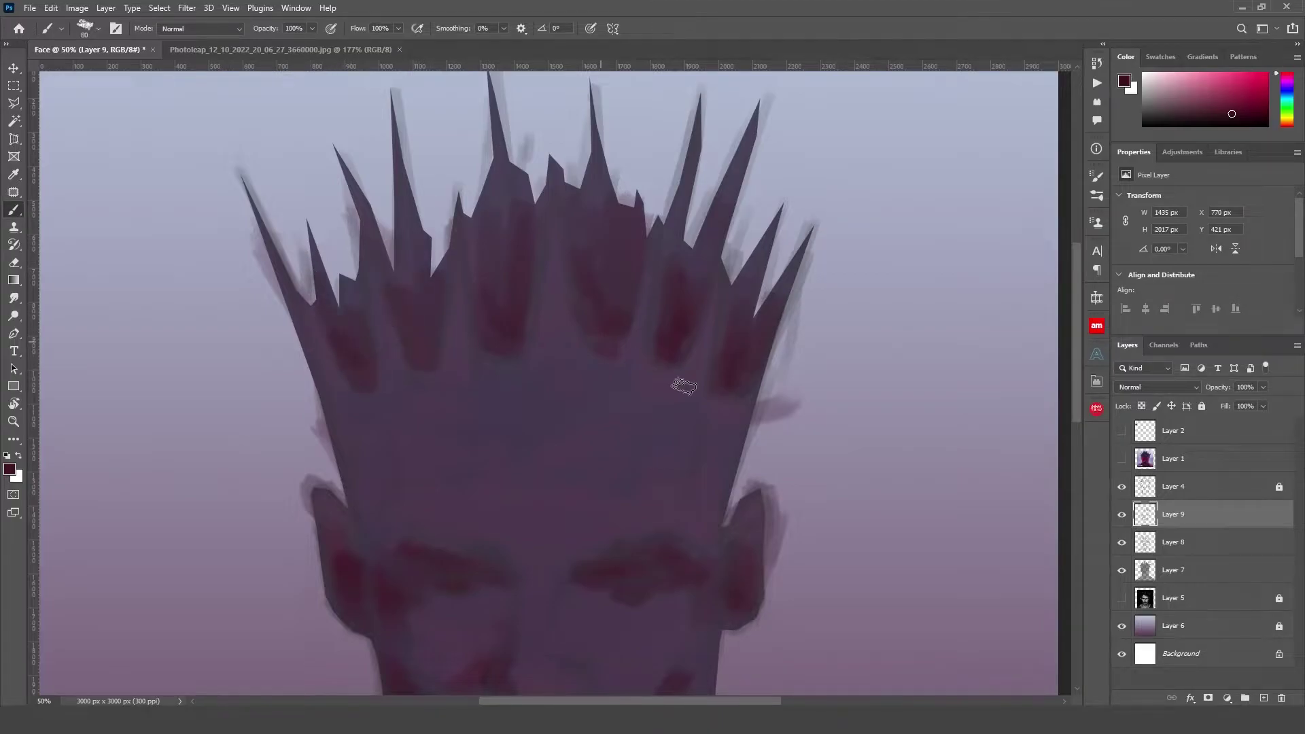
{"action": "scroll", "coordinate": [684, 381], "scroll_direction": "down", "scroll_amount": 6}
Paint a dark red V on the neck and strokes down both shoulders
{"action": "left_click_drag", "start_coordinate": [750, 573], "coordinate": [710, 224]}
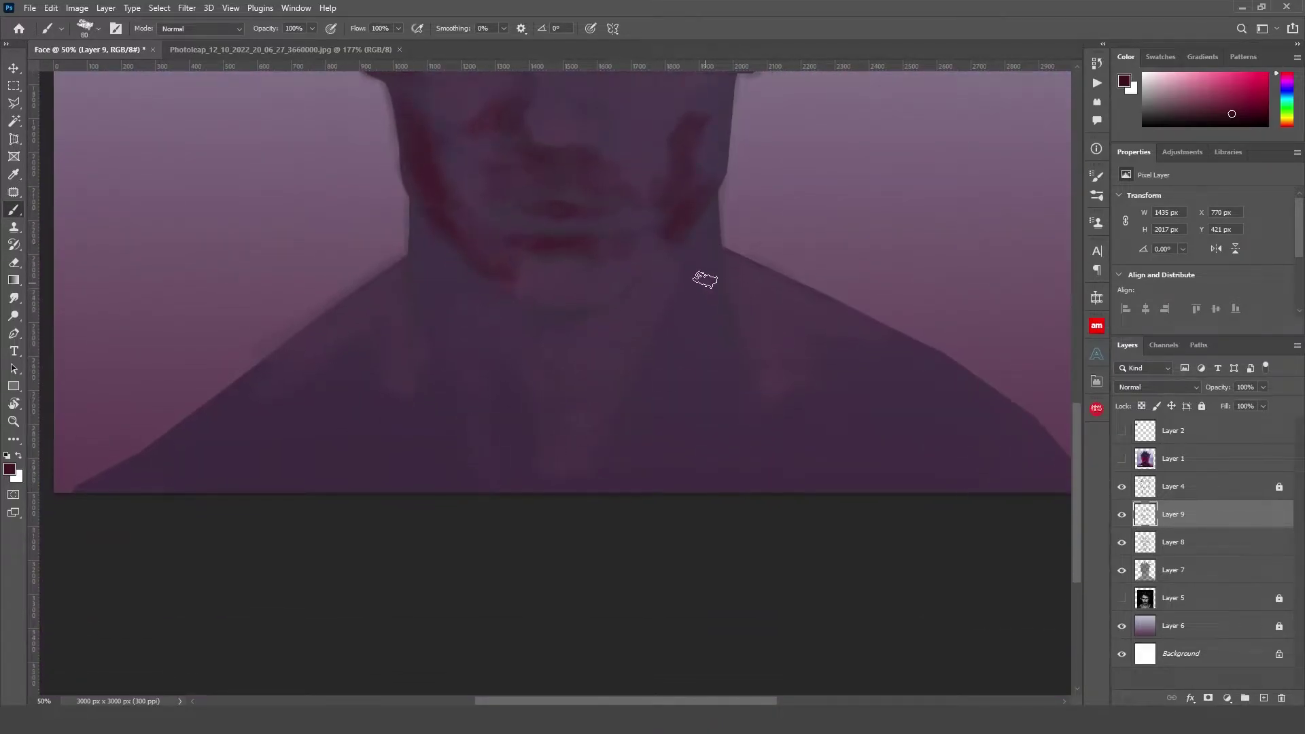
{"action": "left_click_drag", "start_coordinate": [588, 484], "coordinate": [642, 378]}
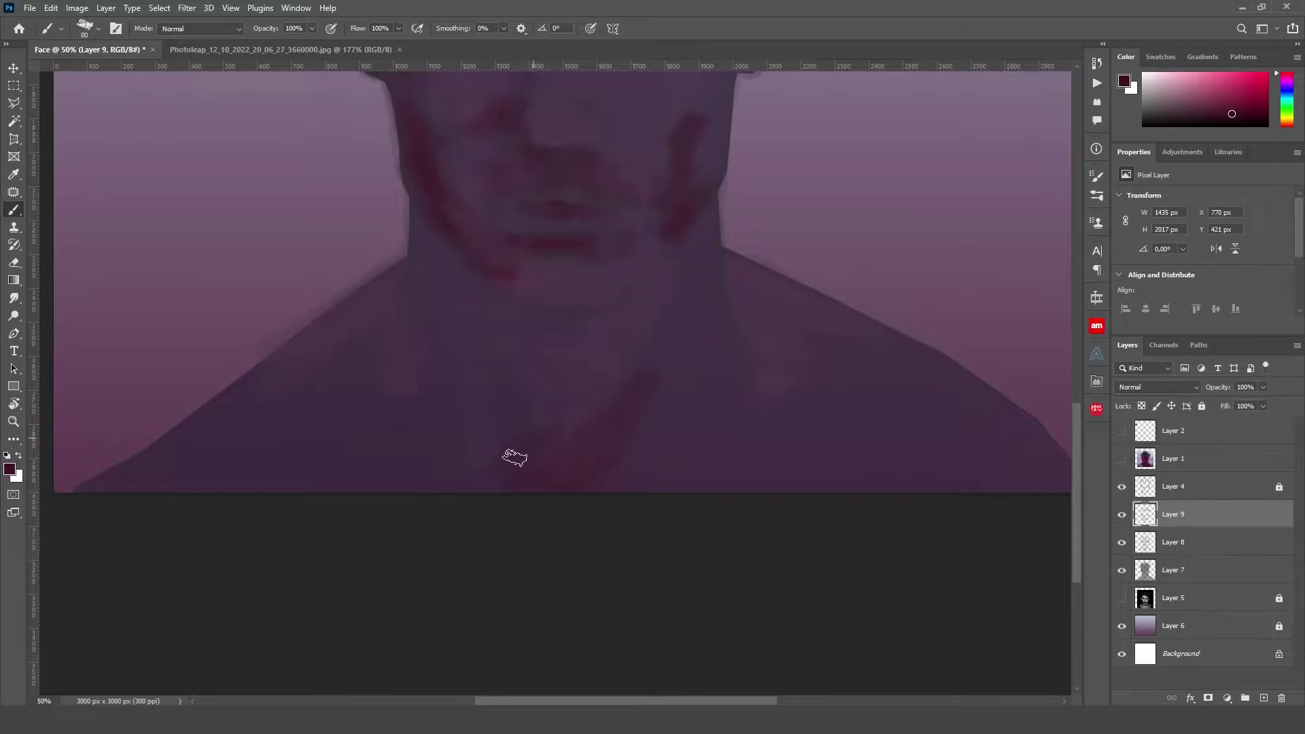
{"action": "left_click_drag", "start_coordinate": [503, 362], "coordinate": [529, 451]}
{"action": "mouse_move", "coordinate": [432, 347]}
{"action": "left_mouse_down"}
{"action": "mouse_move", "coordinate": [444, 426]}
{"action": "mouse_move", "coordinate": [487, 472]}
{"action": "left_mouse_up"}
{"action": "left_click_drag", "start_coordinate": [279, 357], "coordinate": [157, 442]}
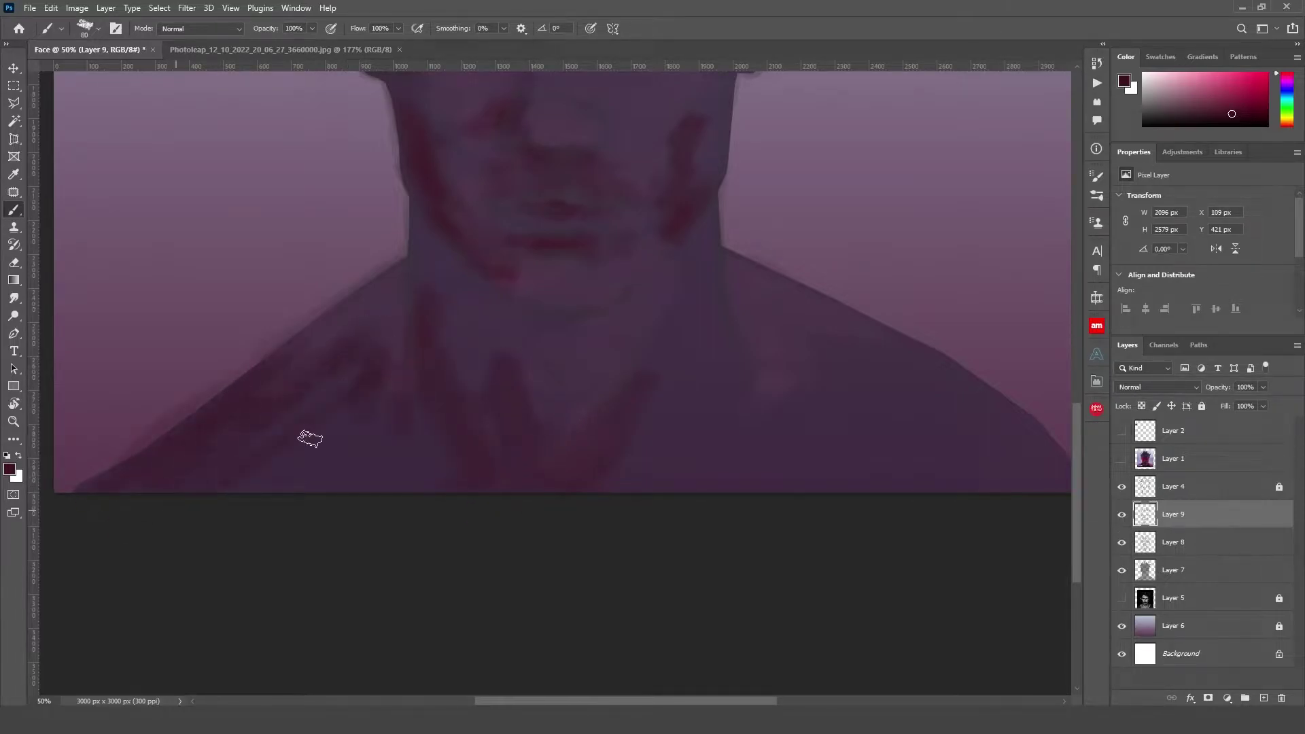
{"action": "left_click_drag", "start_coordinate": [707, 329], "coordinate": [688, 283]}
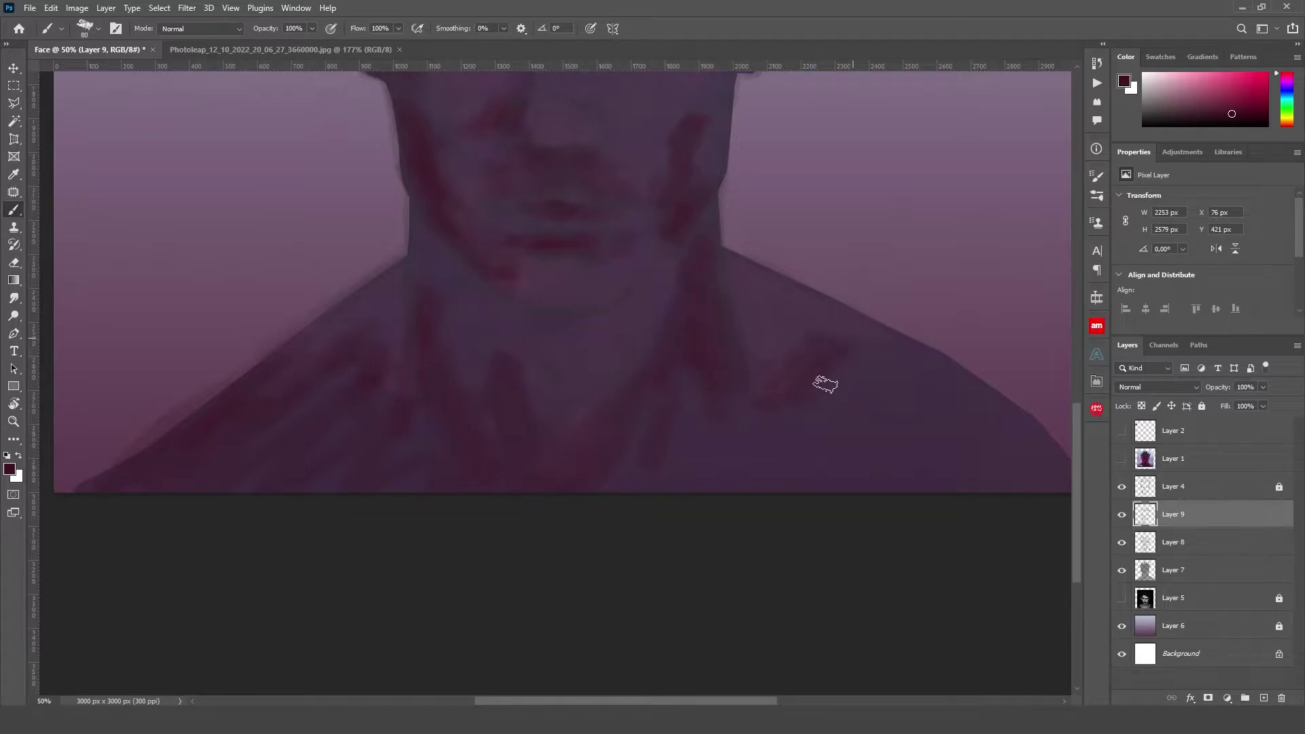
{"action": "mouse_move", "coordinate": [741, 476]}
{"action": "left_mouse_down"}
{"action": "mouse_move", "coordinate": [826, 335]}
{"action": "mouse_move", "coordinate": [1034, 382]}
{"action": "left_mouse_up"}
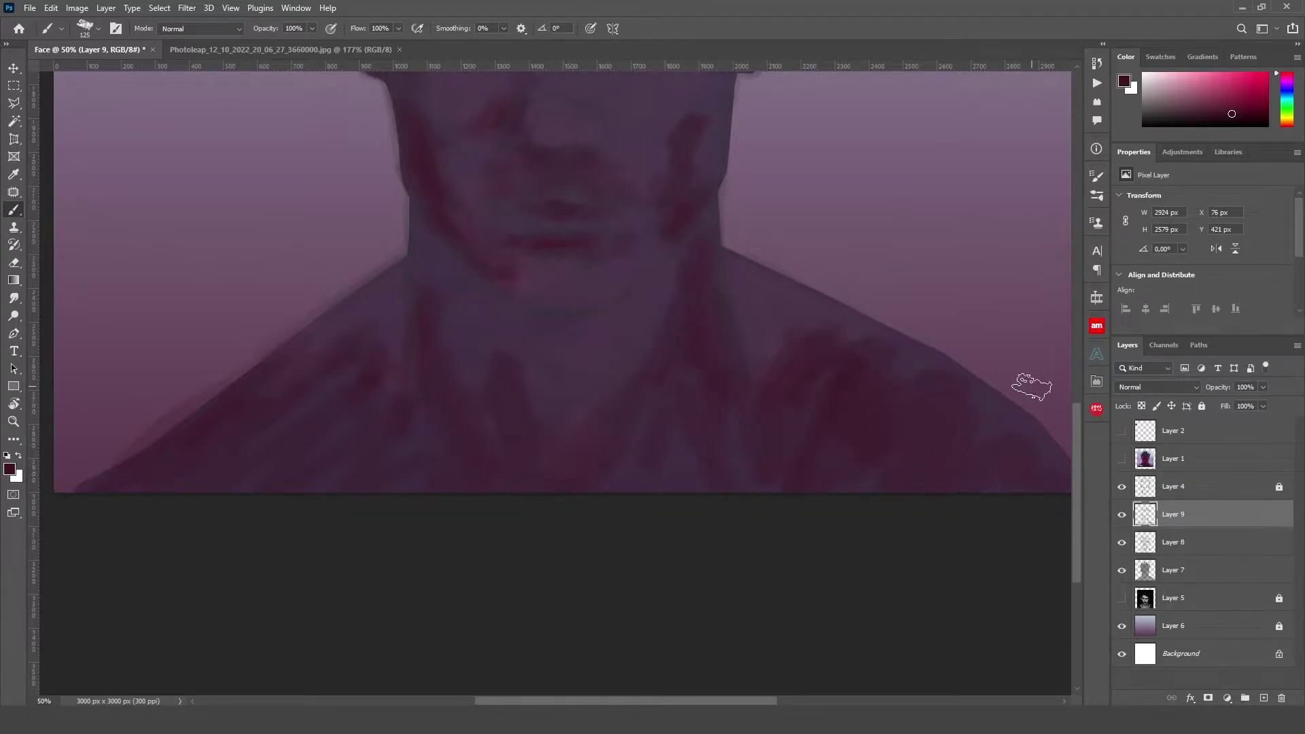
{"action": "key", "text": "bracketright"}
{"action": "key", "text": "bracketright"}
{"action": "key", "text": "bracketright"}
{"action": "key", "text": "ctrl+0"}
Show the Layer 5 reference photo and add a new Layer 10 for refining the face
{"action": "left_click", "coordinate": [1123, 488]}
{"action": "left_click", "coordinate": [1122, 488]}
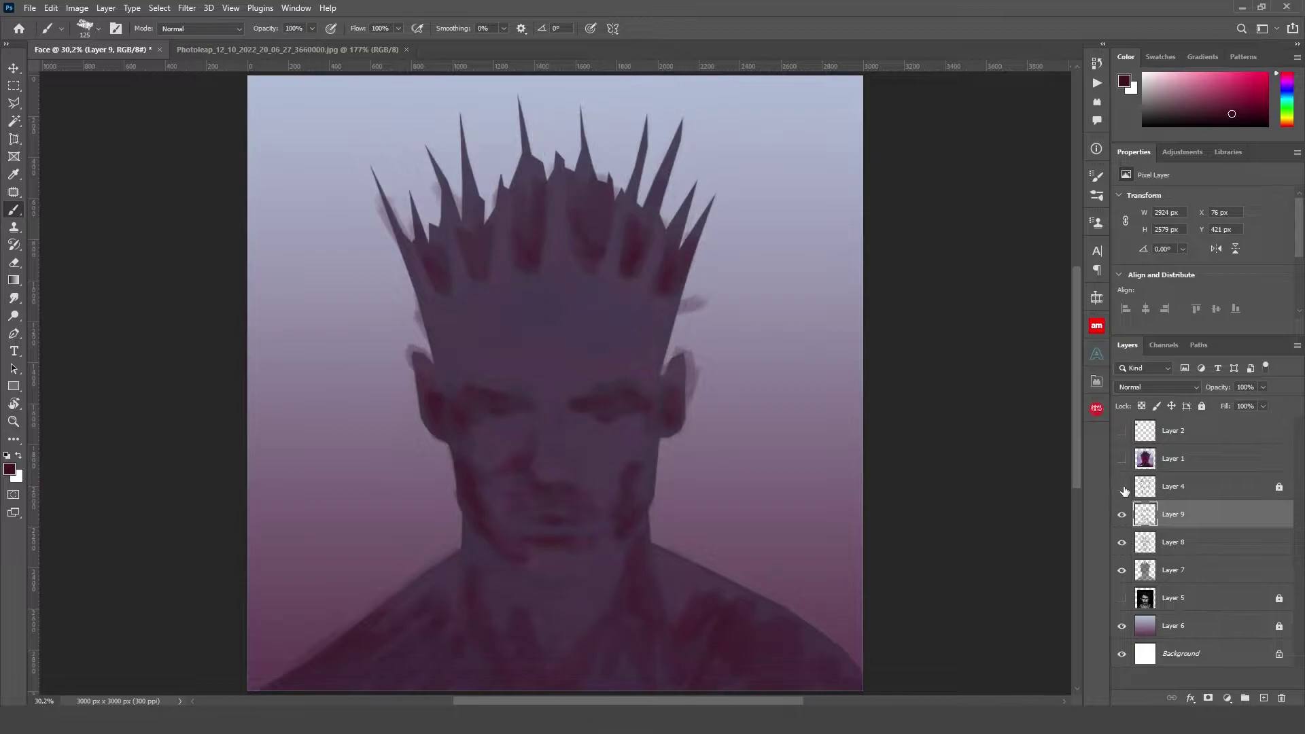
{"action": "left_click", "coordinate": [1123, 488]}
{"action": "left_click", "coordinate": [1122, 598]}
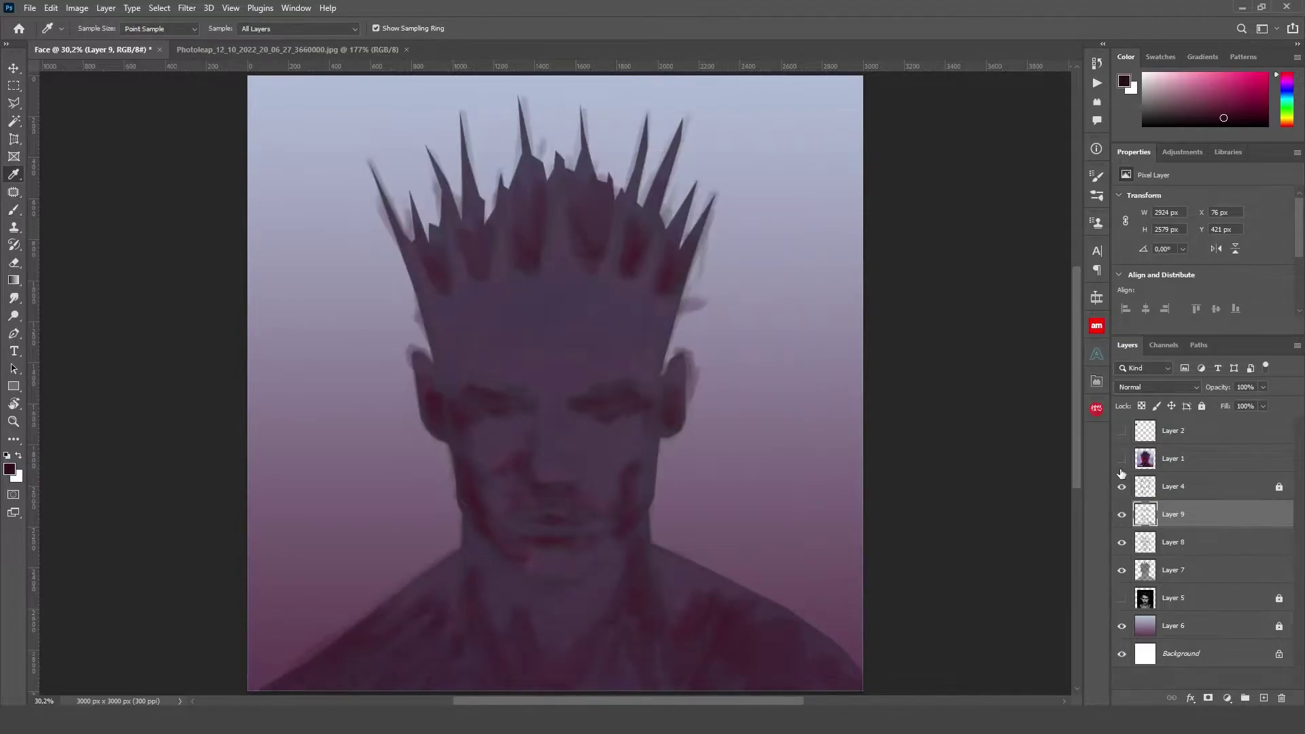
{"action": "left_click", "coordinate": [1123, 569]}
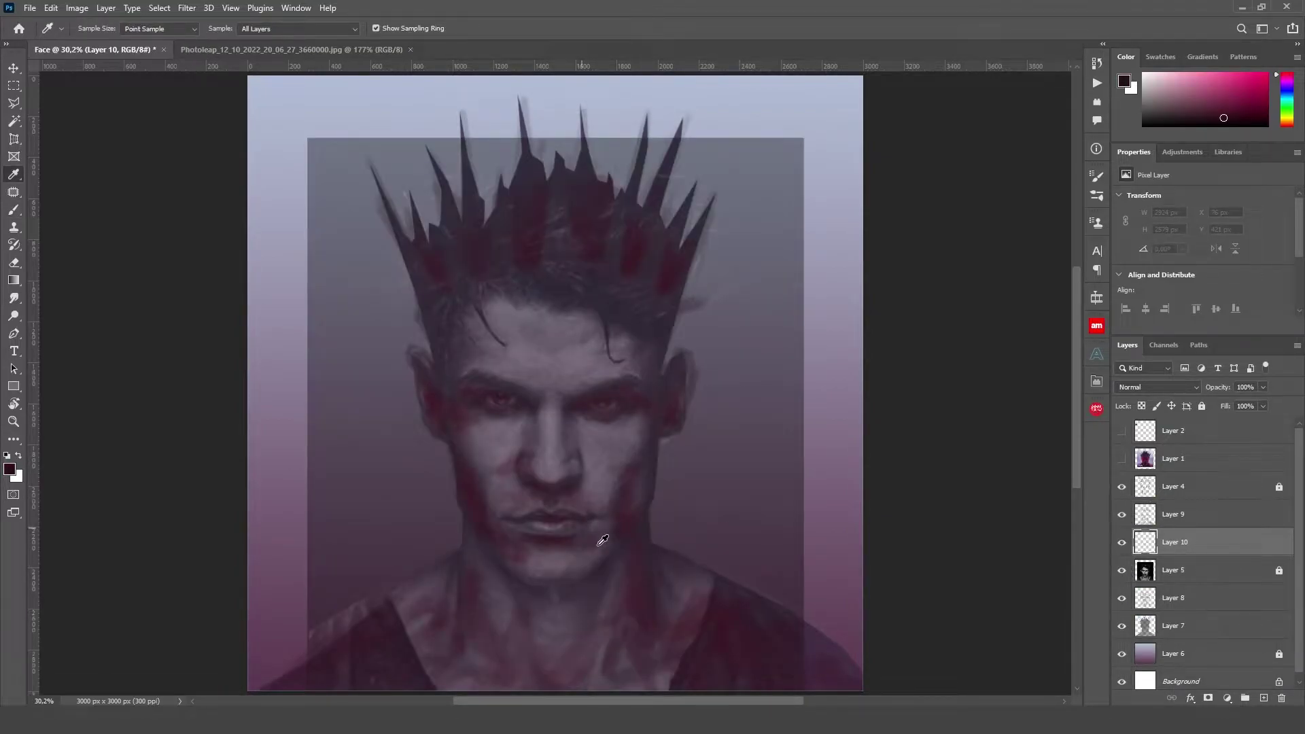
{"action": "key", "text": "b"}
{"action": "key", "text": "ctrl+plus"}
{"action": "key", "text": "ctrl+plus"}
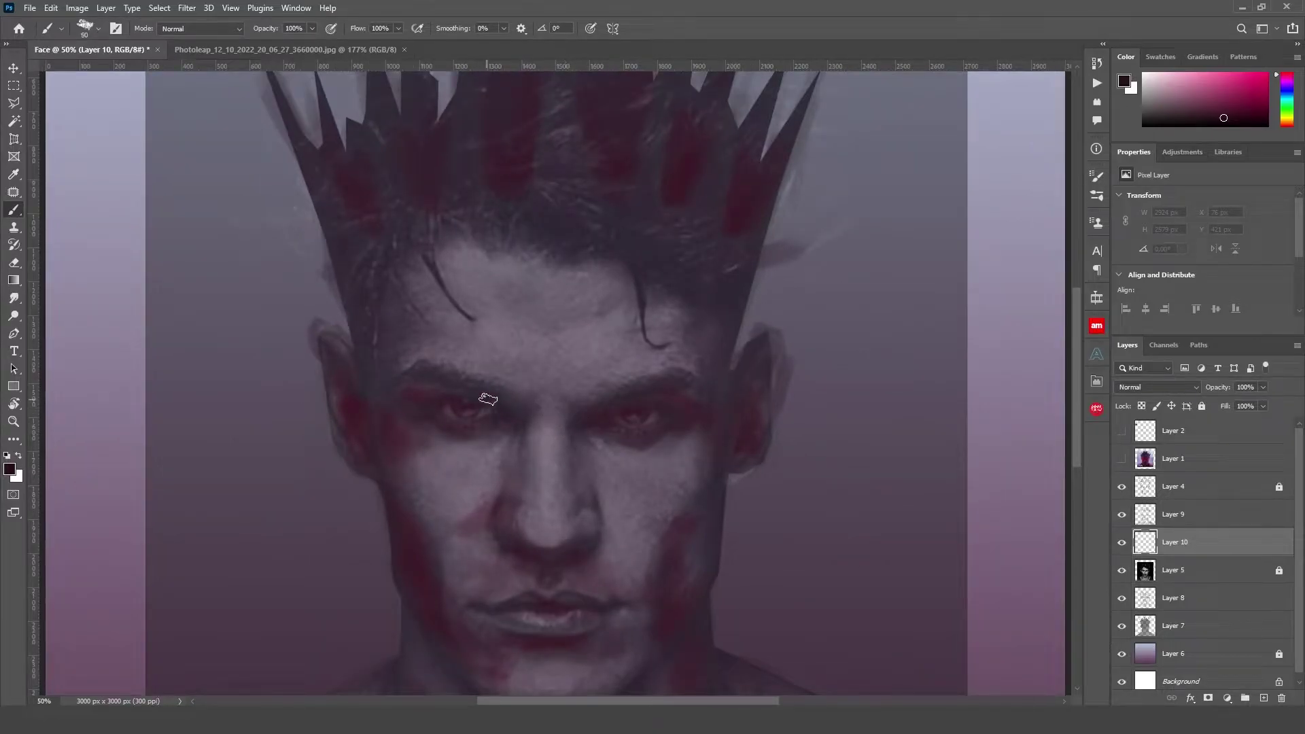
Darken both eyebrows, the nose bridge and the shadow under the nose
{"action": "left_click_drag", "start_coordinate": [517, 405], "coordinate": [394, 376]}
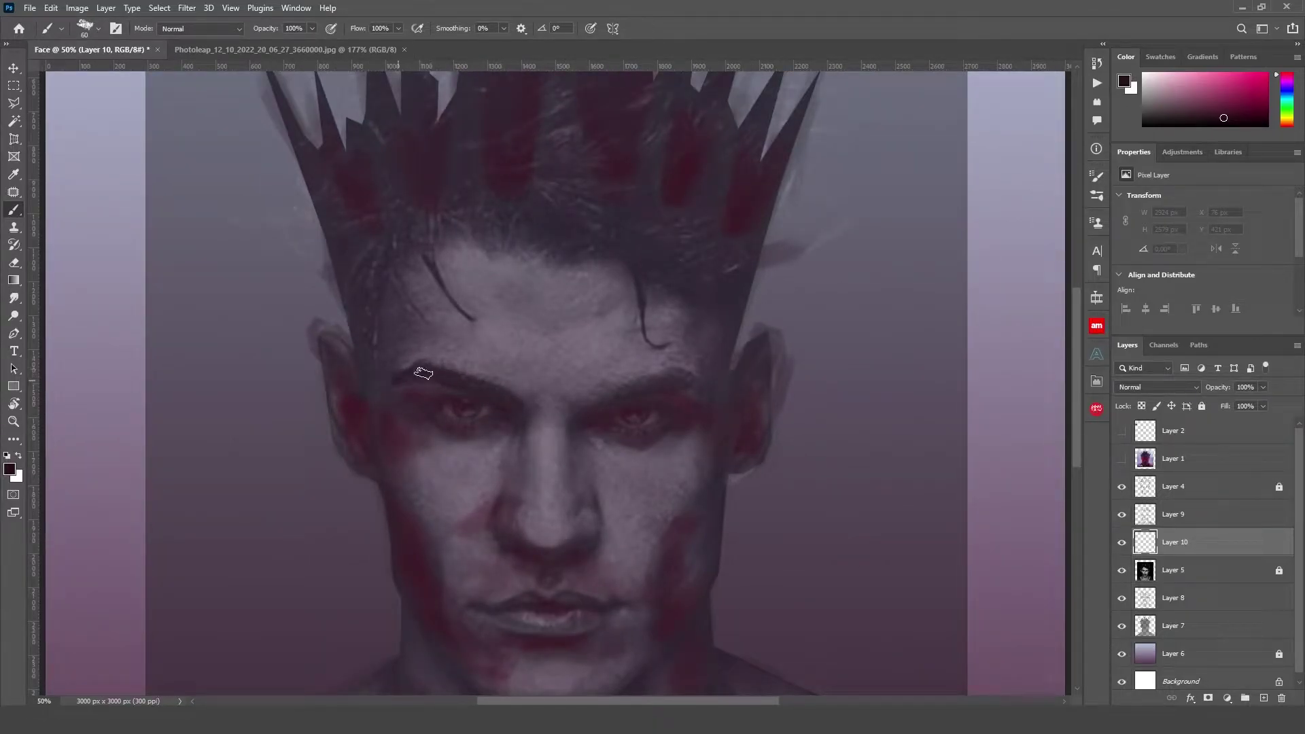
{"action": "mouse_move", "coordinate": [573, 431]}
{"action": "left_mouse_down"}
{"action": "mouse_move", "coordinate": [635, 388]}
{"action": "mouse_move", "coordinate": [701, 378]}
{"action": "left_mouse_up"}
{"action": "left_click_drag", "start_coordinate": [576, 436], "coordinate": [569, 465]}
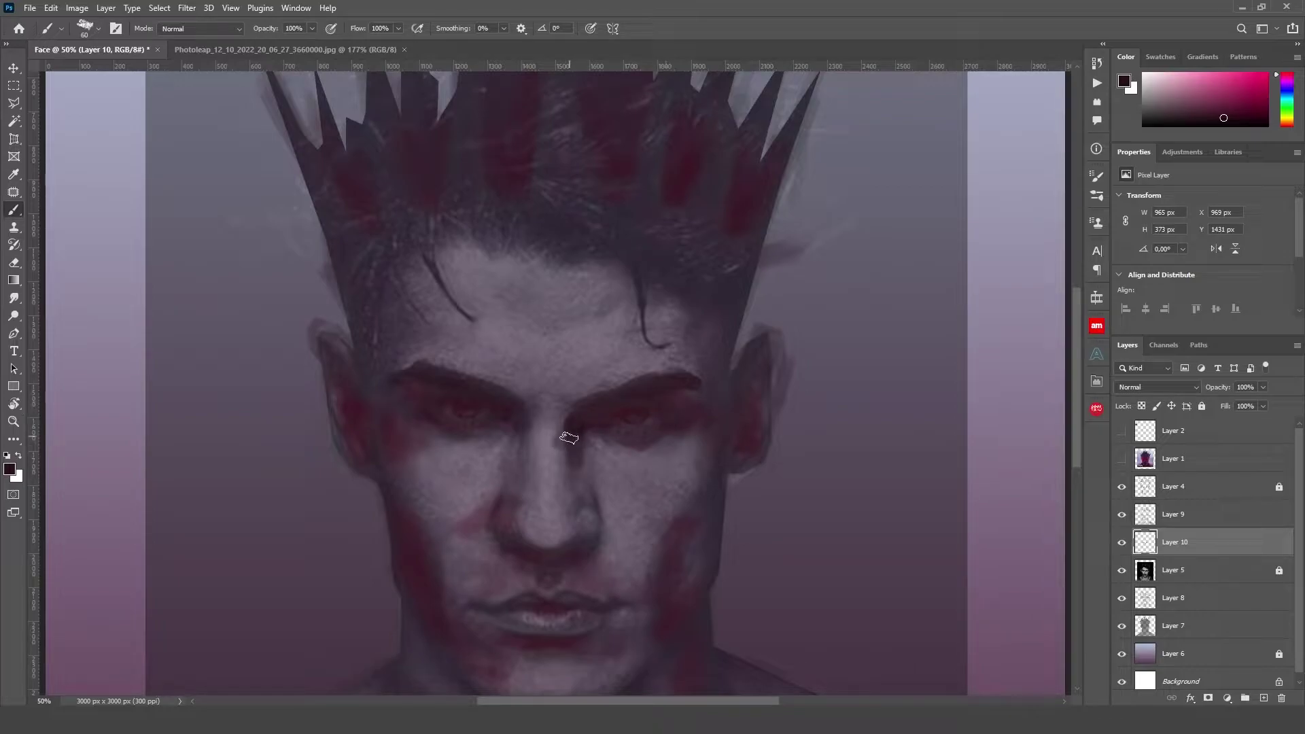
{"action": "left_click_drag", "start_coordinate": [569, 437], "coordinate": [594, 471]}
{"action": "left_click_drag", "start_coordinate": [547, 570], "coordinate": [558, 569]}
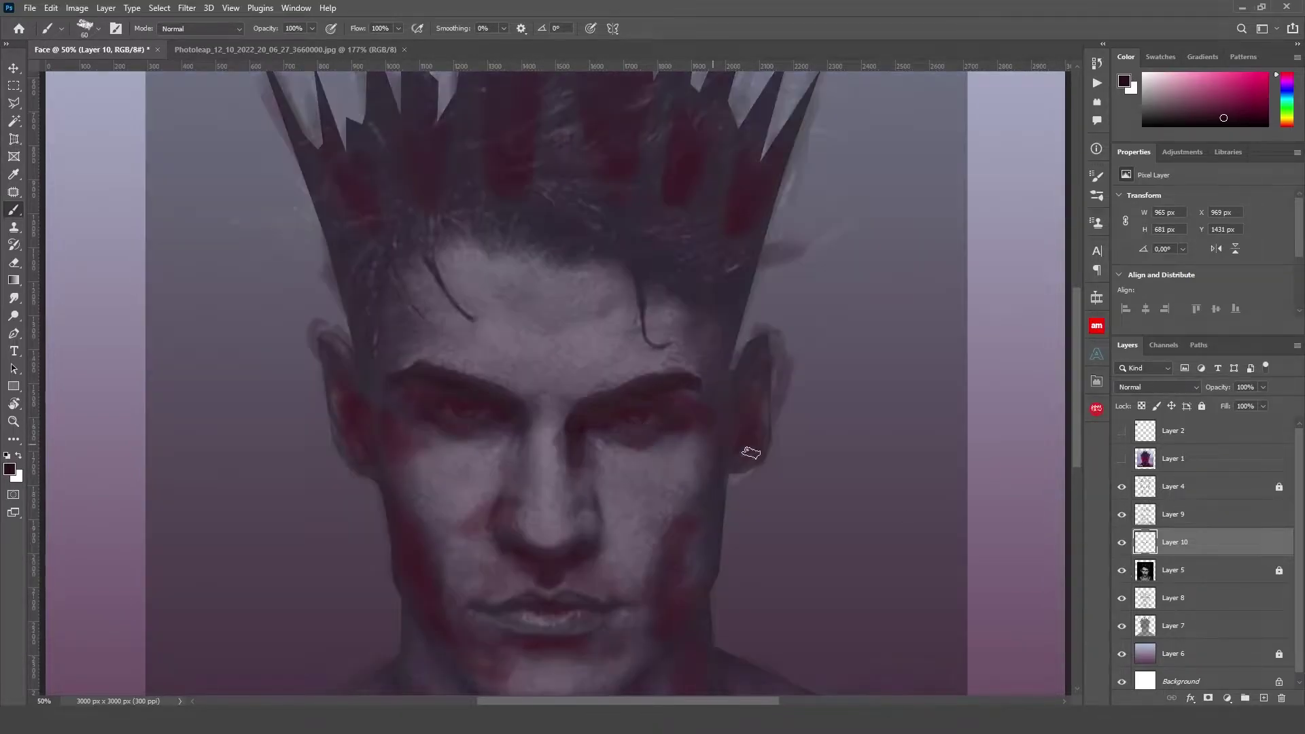
With the reference photo visible, shade the left and right jawlines in dark red
{"action": "left_click", "coordinate": [1123, 572]}
{"action": "scroll", "coordinate": [584, 450], "scroll_direction": "down", "scroll_amount": 3}
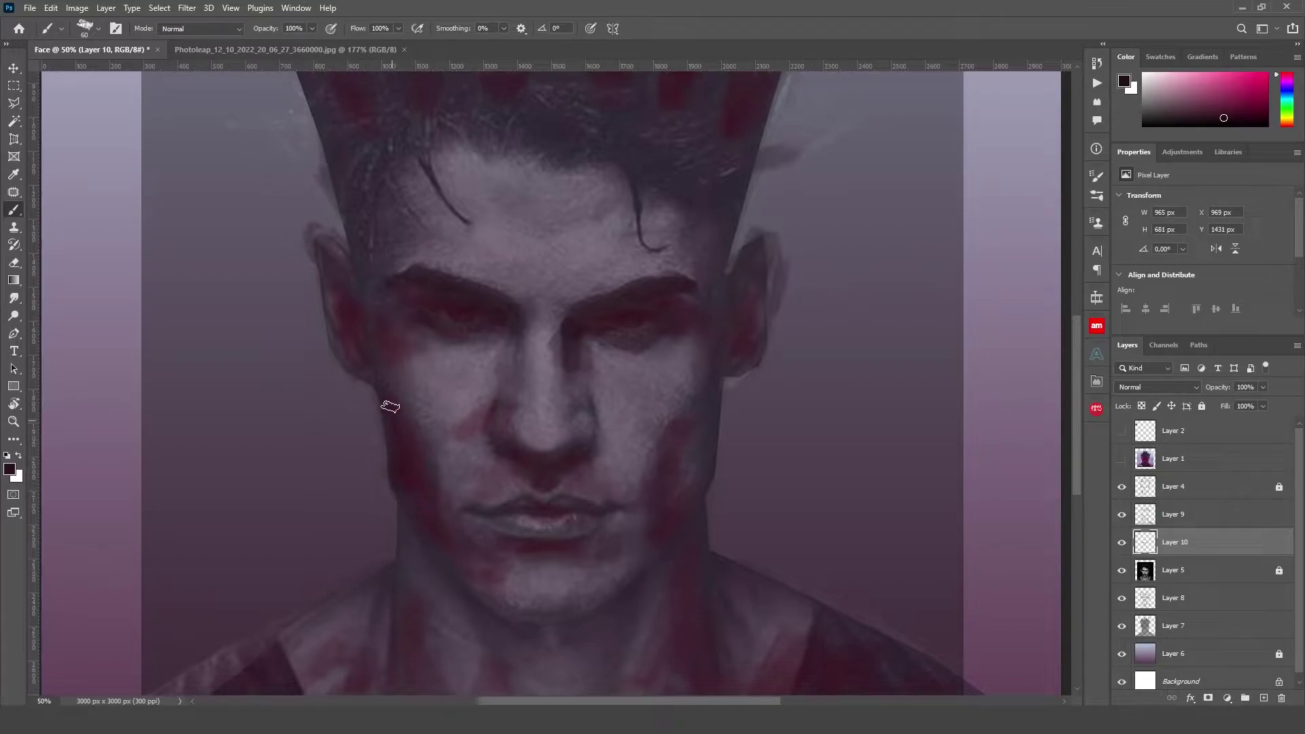
{"action": "left_click_drag", "start_coordinate": [411, 413], "coordinate": [438, 488]}
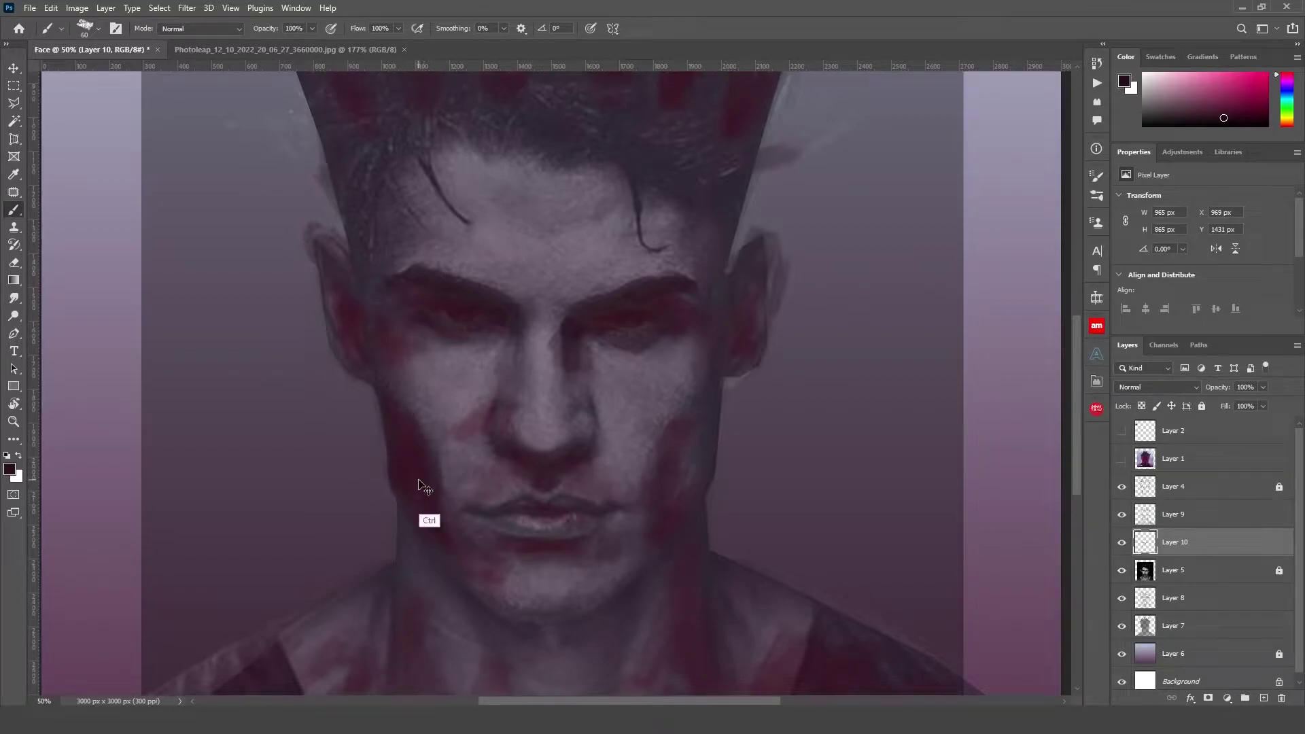
{"action": "key", "text": "ctrl+z"}
{"action": "mouse_move", "coordinate": [709, 411]}
{"action": "left_mouse_down"}
{"action": "mouse_move", "coordinate": [688, 499]}
{"action": "mouse_move", "coordinate": [700, 445]}
{"action": "left_mouse_up"}
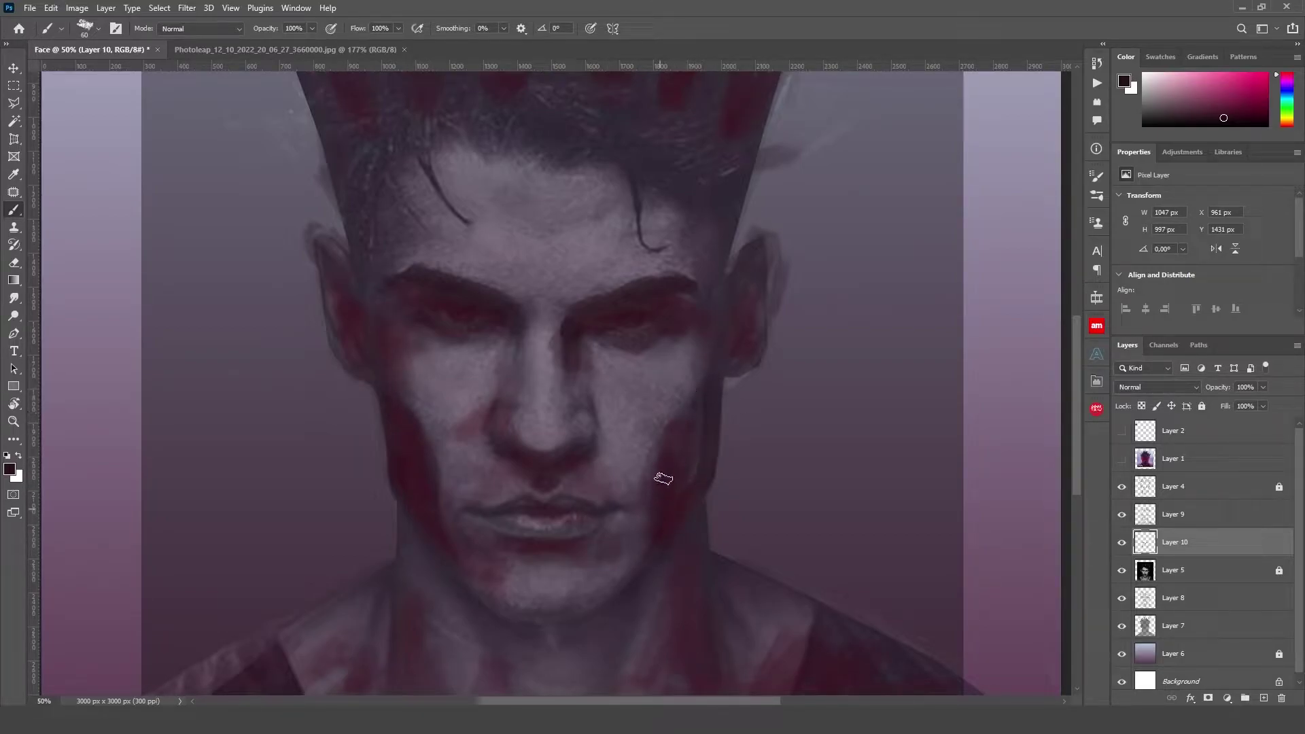
Shade under the chin, both sides of the neck and the shoulder edges
{"action": "left_click", "coordinate": [1122, 570]}
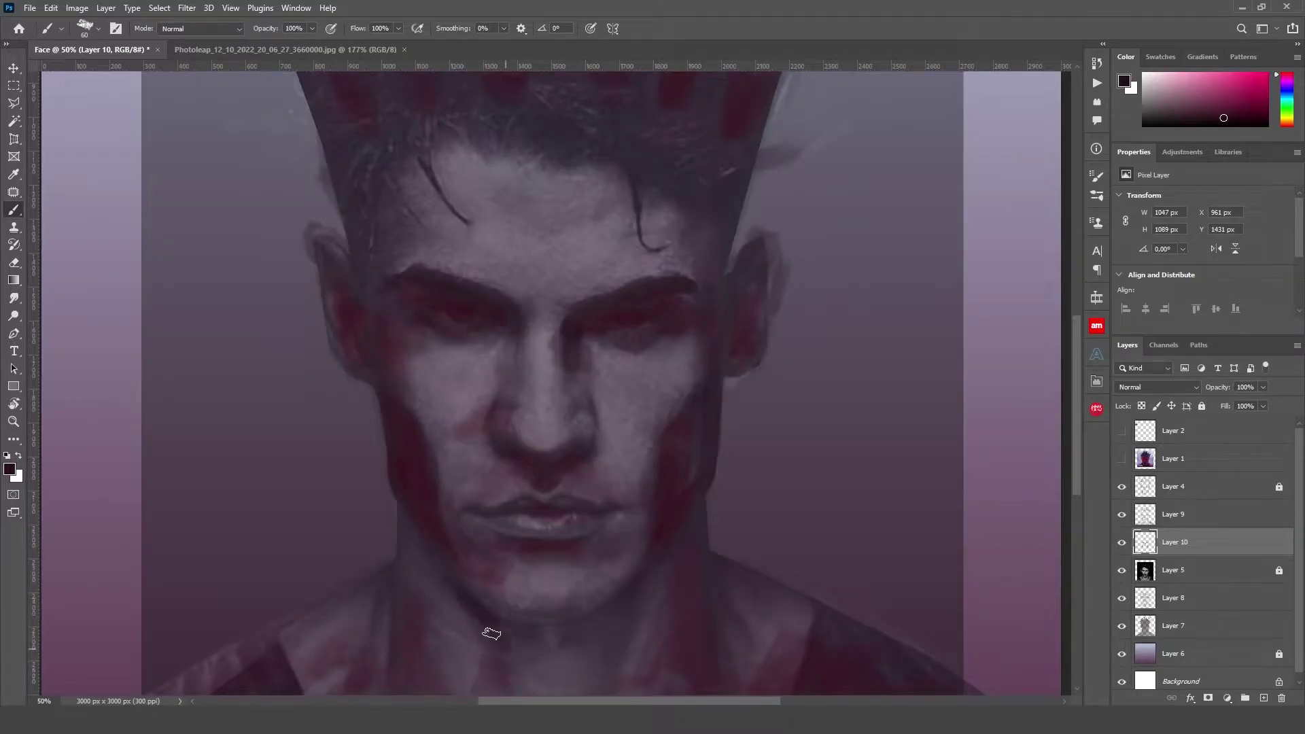
{"action": "left_click_drag", "start_coordinate": [490, 630], "coordinate": [495, 651]}
{"action": "left_click_drag", "start_coordinate": [416, 545], "coordinate": [401, 592]}
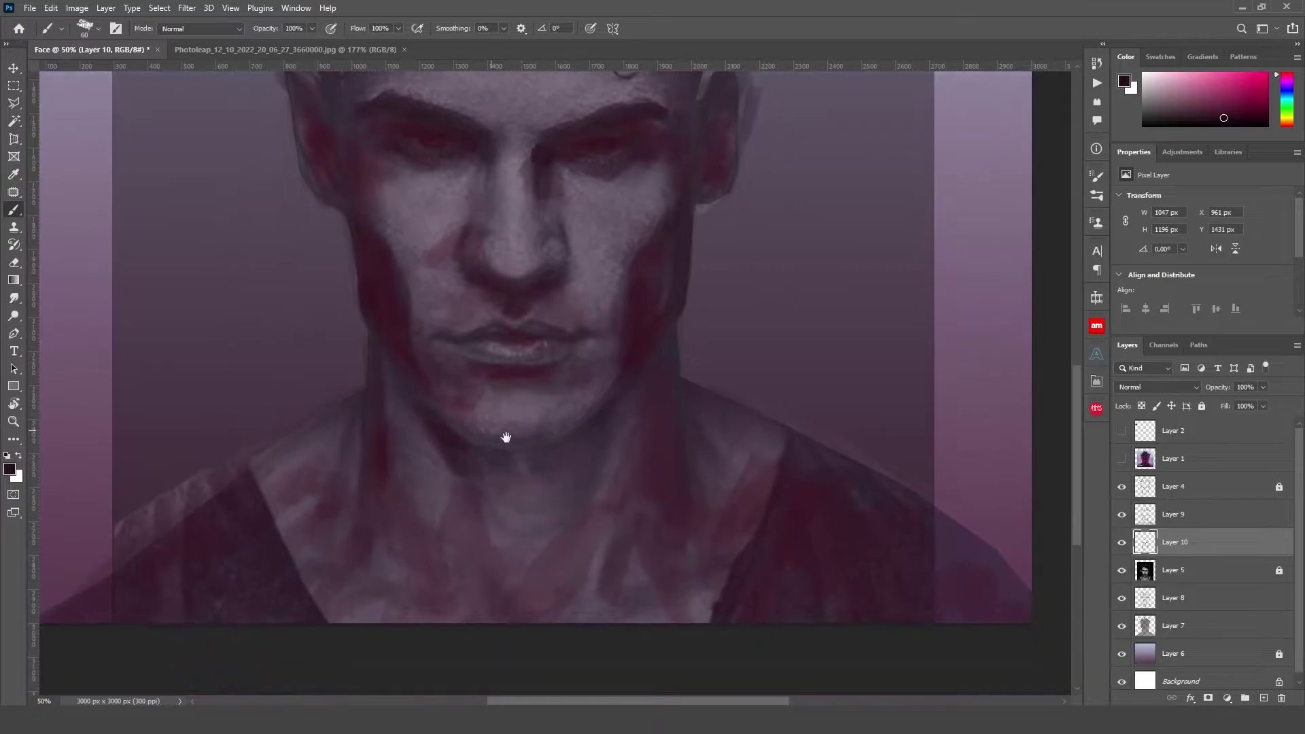
{"action": "mouse_move", "coordinate": [537, 607]}
{"action": "left_mouse_down"}
{"action": "mouse_move", "coordinate": [507, 437]}
{"action": "mouse_move", "coordinate": [588, 434]}
{"action": "mouse_move", "coordinate": [536, 489]}
{"action": "mouse_move", "coordinate": [614, 431]}
{"action": "mouse_move", "coordinate": [512, 553]}
{"action": "mouse_move", "coordinate": [467, 496]}
{"action": "left_mouse_up"}
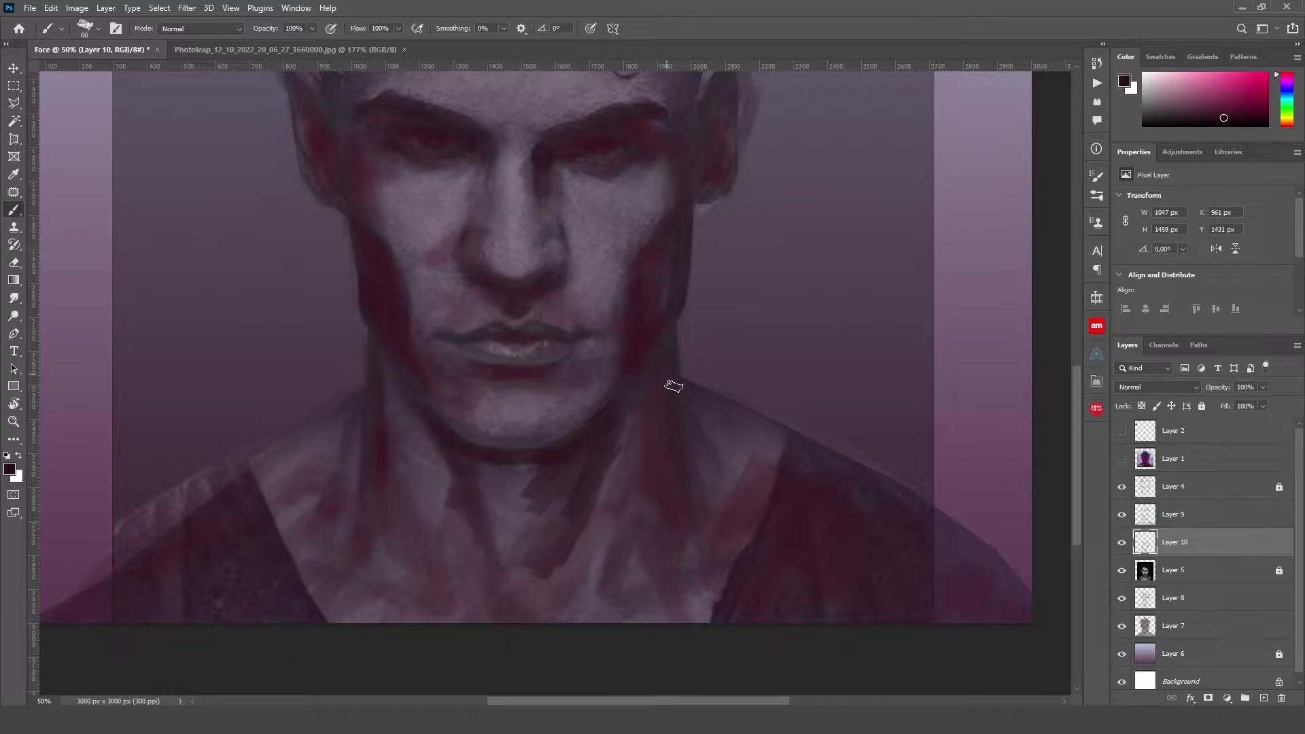
{"action": "mouse_move", "coordinate": [670, 378]}
{"action": "left_mouse_down"}
{"action": "mouse_move", "coordinate": [653, 388]}
{"action": "mouse_move", "coordinate": [728, 394]}
{"action": "mouse_move", "coordinate": [744, 414]}
{"action": "mouse_move", "coordinate": [729, 461]}
{"action": "left_mouse_up"}
{"action": "left_click_drag", "start_coordinate": [717, 402], "coordinate": [714, 423]}
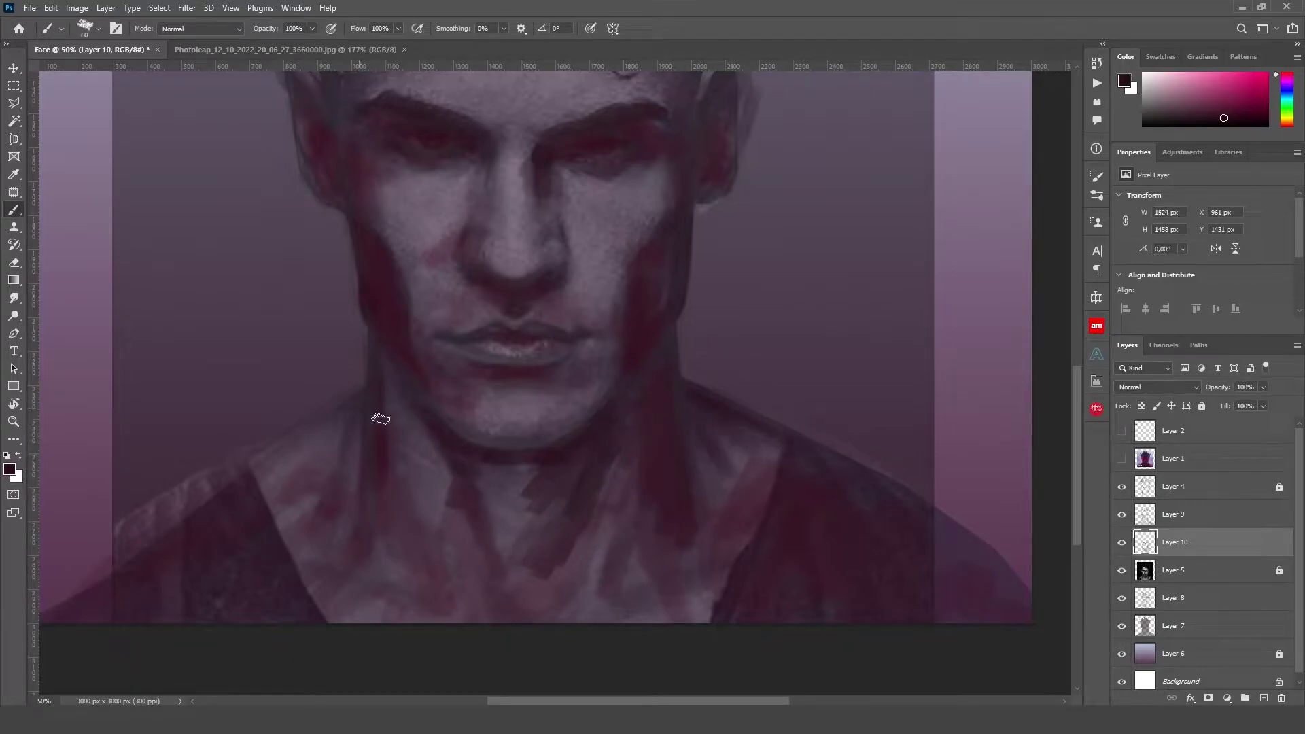
{"action": "left_click_drag", "start_coordinate": [344, 416], "coordinate": [259, 484]}
{"action": "left_click_drag", "start_coordinate": [642, 225], "coordinate": [675, 529]}
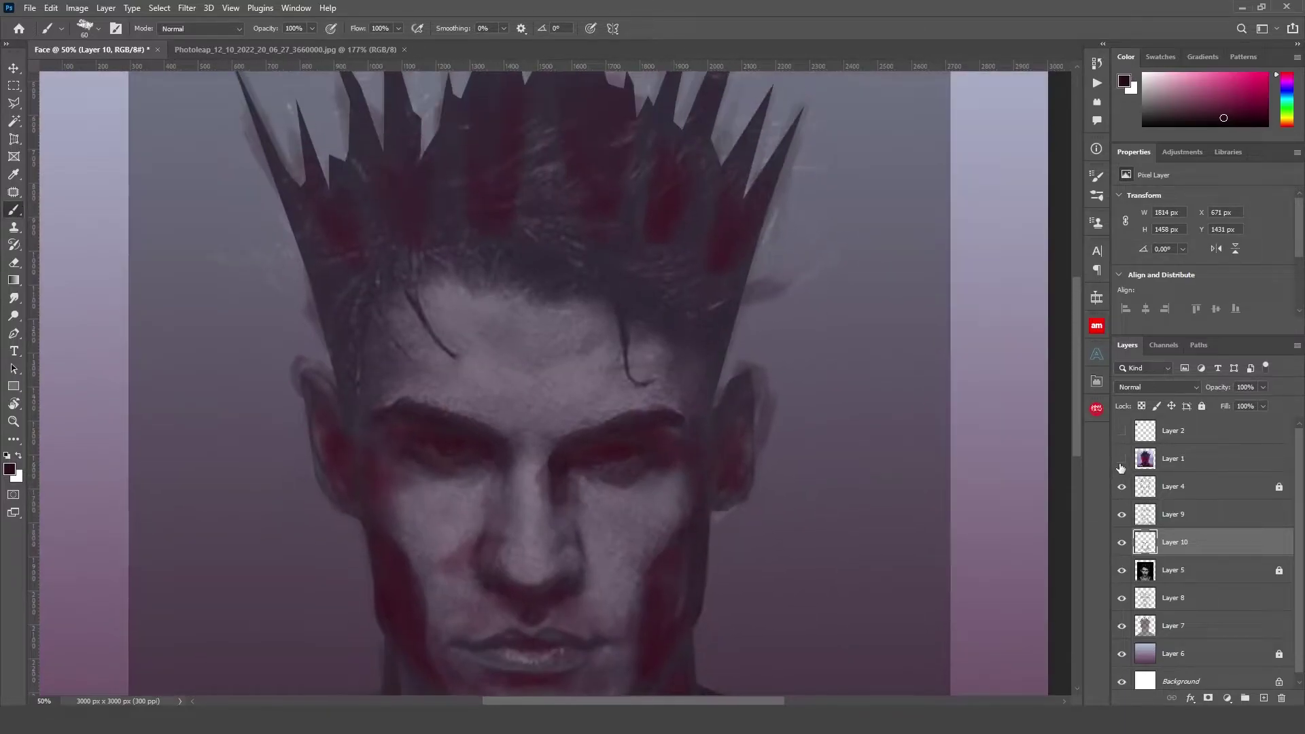
Hide the Layer 5 photo and paint dark red bands inside each crown spike on Layer 10
{"action": "left_click", "coordinate": [1121, 570]}
{"action": "mouse_move", "coordinate": [700, 344]}
{"action": "left_mouse_down"}
{"action": "mouse_move", "coordinate": [723, 353]}
{"action": "mouse_move", "coordinate": [732, 321]}
{"action": "left_mouse_up"}
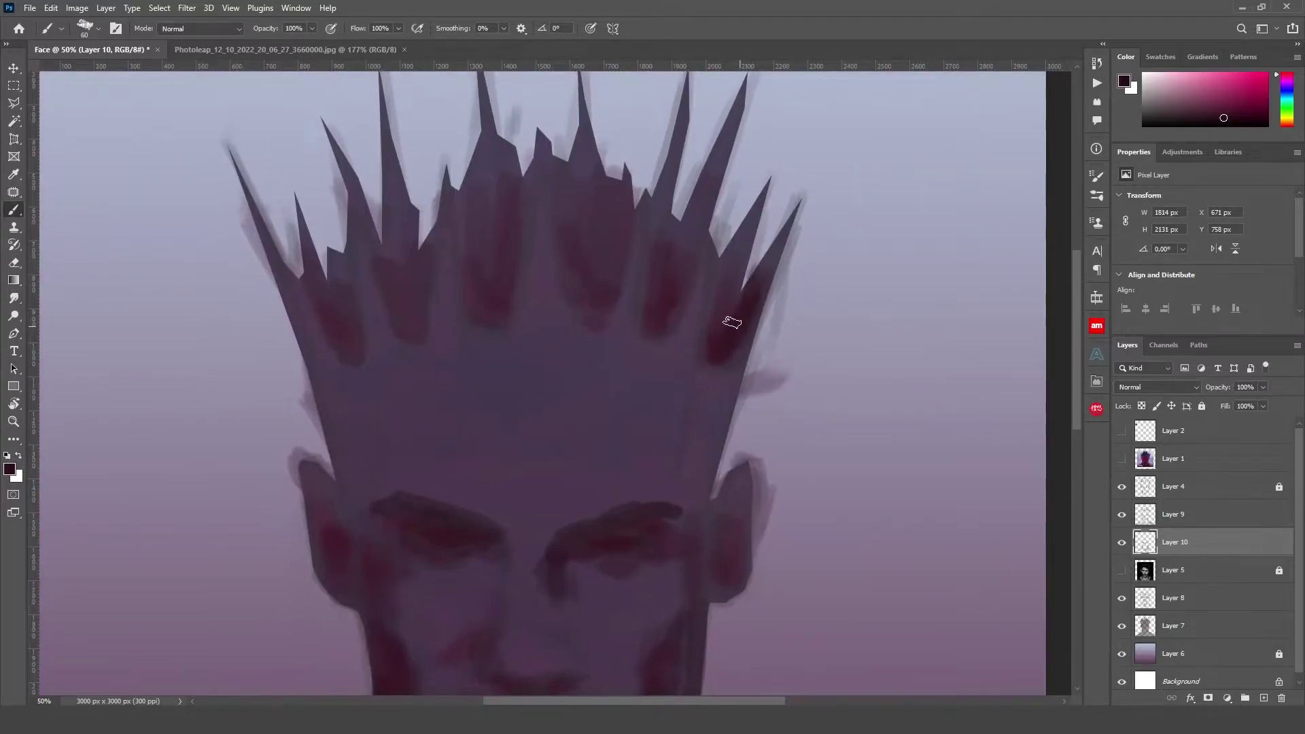
{"action": "left_click_drag", "start_coordinate": [655, 312], "coordinate": [714, 198]}
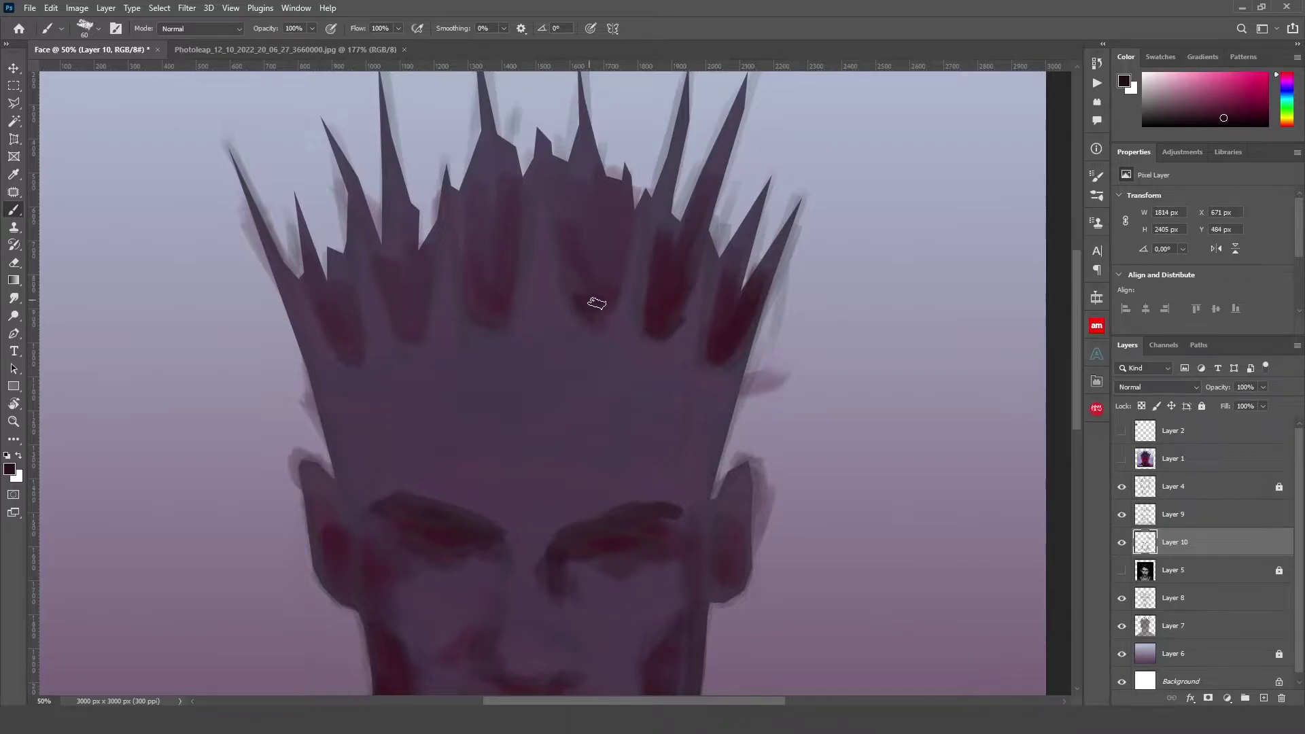
{"action": "left_click_drag", "start_coordinate": [592, 299], "coordinate": [582, 319]}
{"action": "left_click_drag", "start_coordinate": [484, 312], "coordinate": [483, 247]}
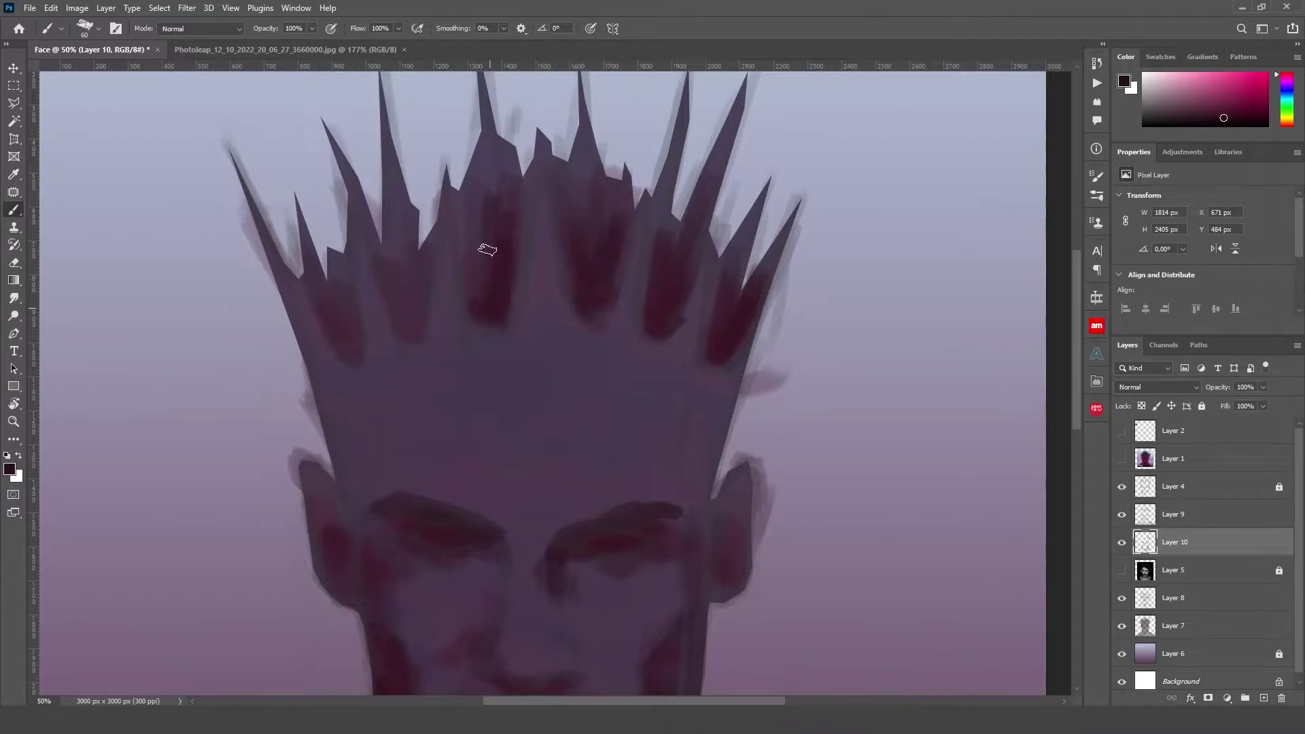
{"action": "left_click_drag", "start_coordinate": [408, 329], "coordinate": [398, 221]}
{"action": "left_click_drag", "start_coordinate": [357, 343], "coordinate": [331, 231]}
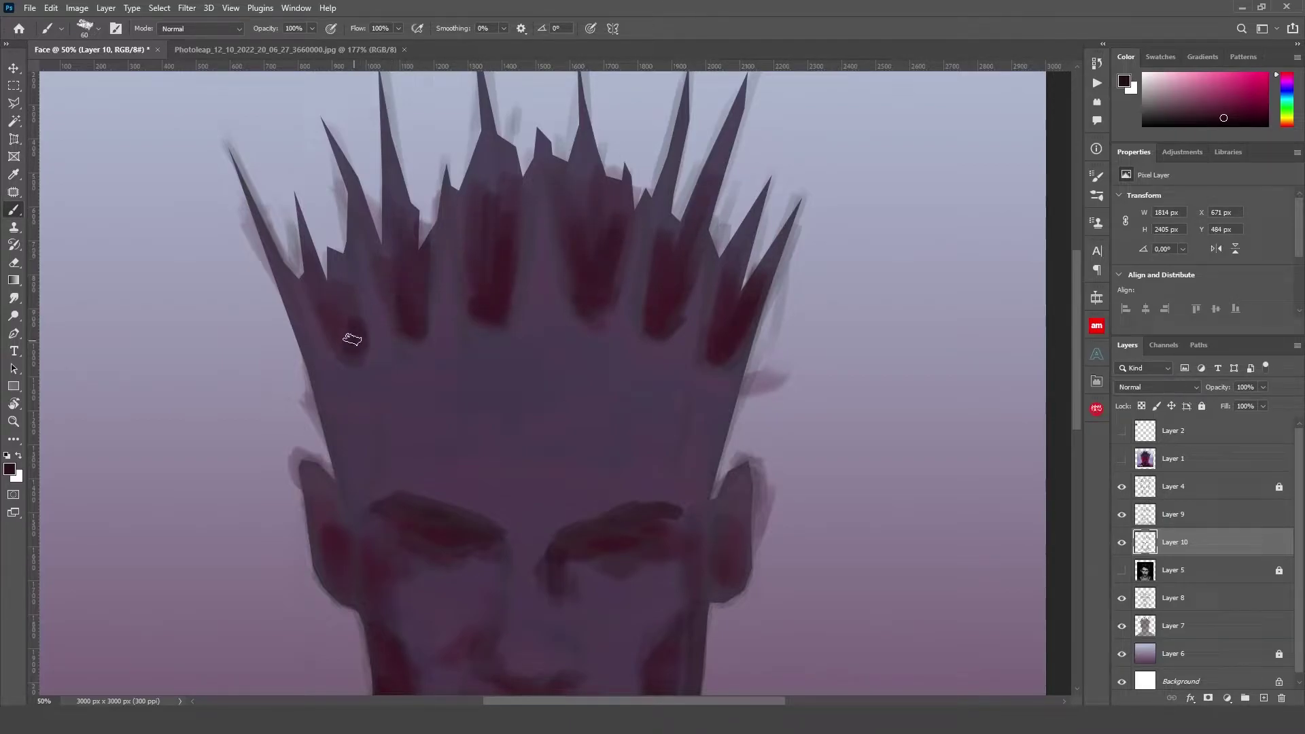
{"action": "left_click_drag", "start_coordinate": [569, 446], "coordinate": [541, 276]}
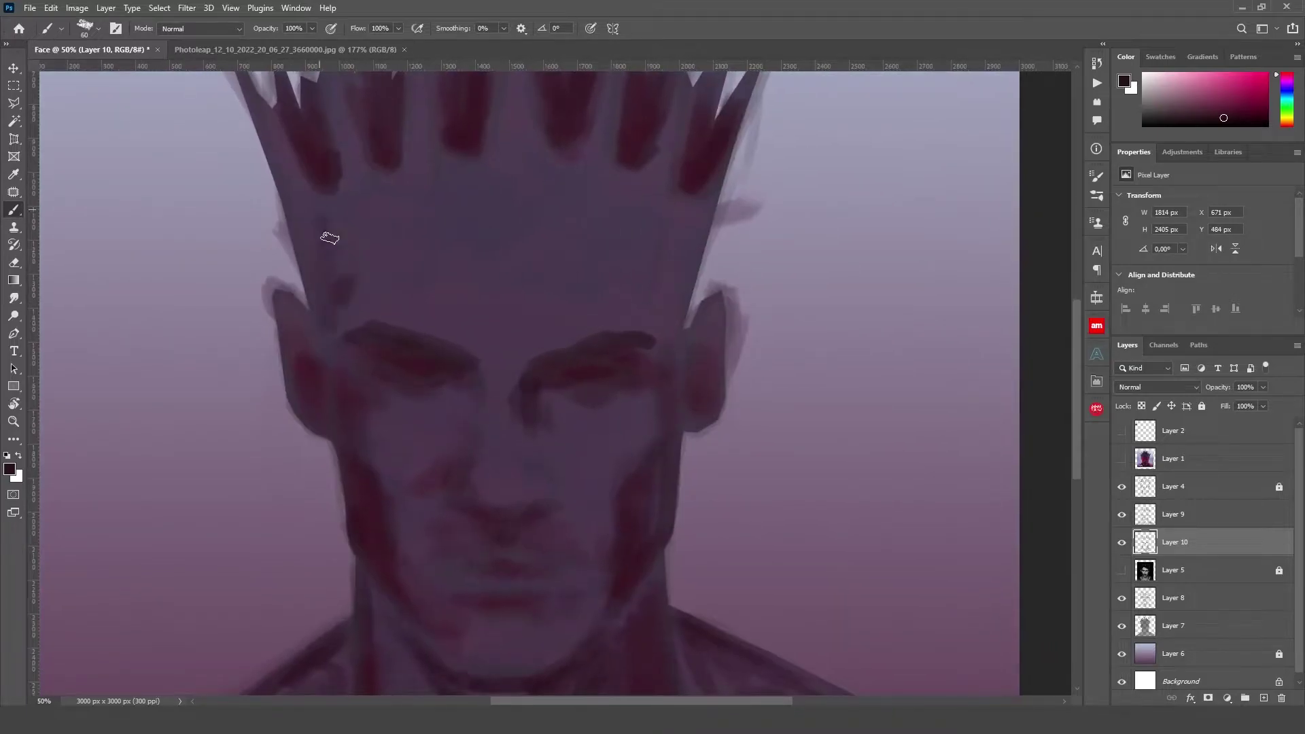
{"action": "left_click_drag", "start_coordinate": [673, 313], "coordinate": [670, 245]}
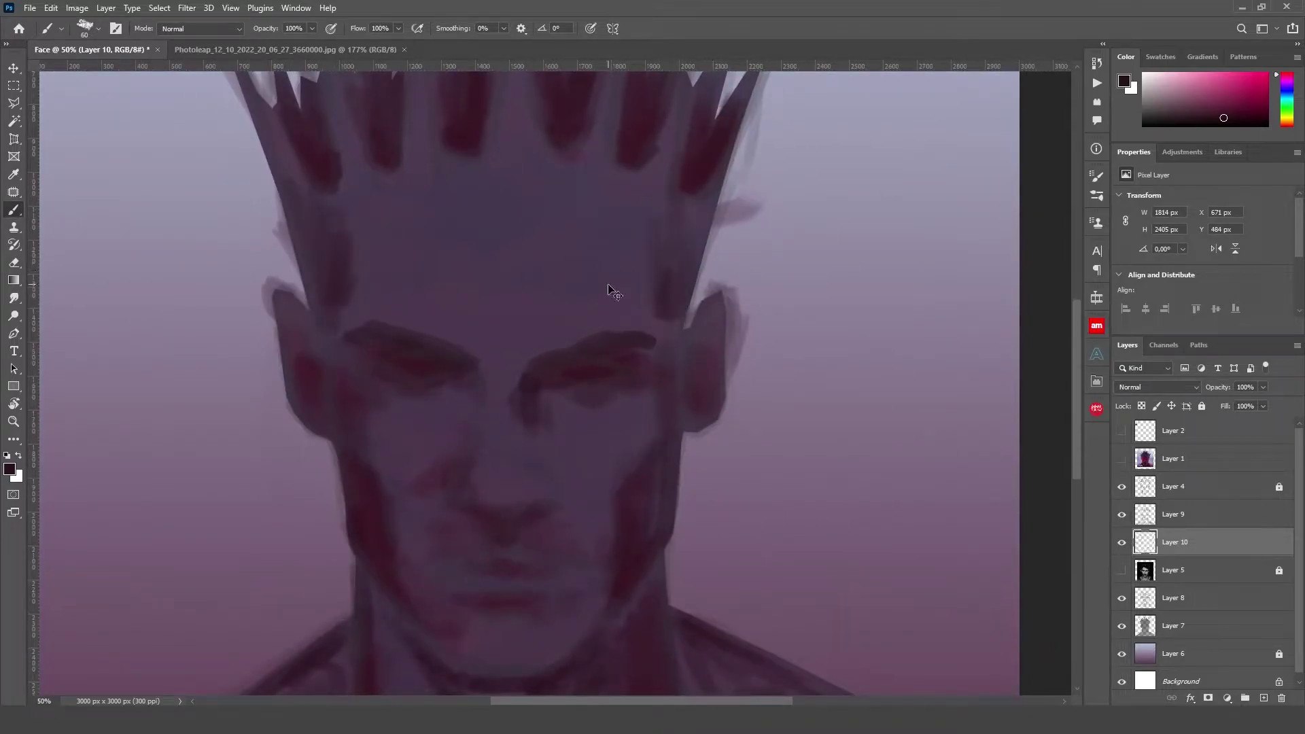
{"action": "key", "text": "ctrl+z"}
{"action": "key", "text": "ctrl+z"}
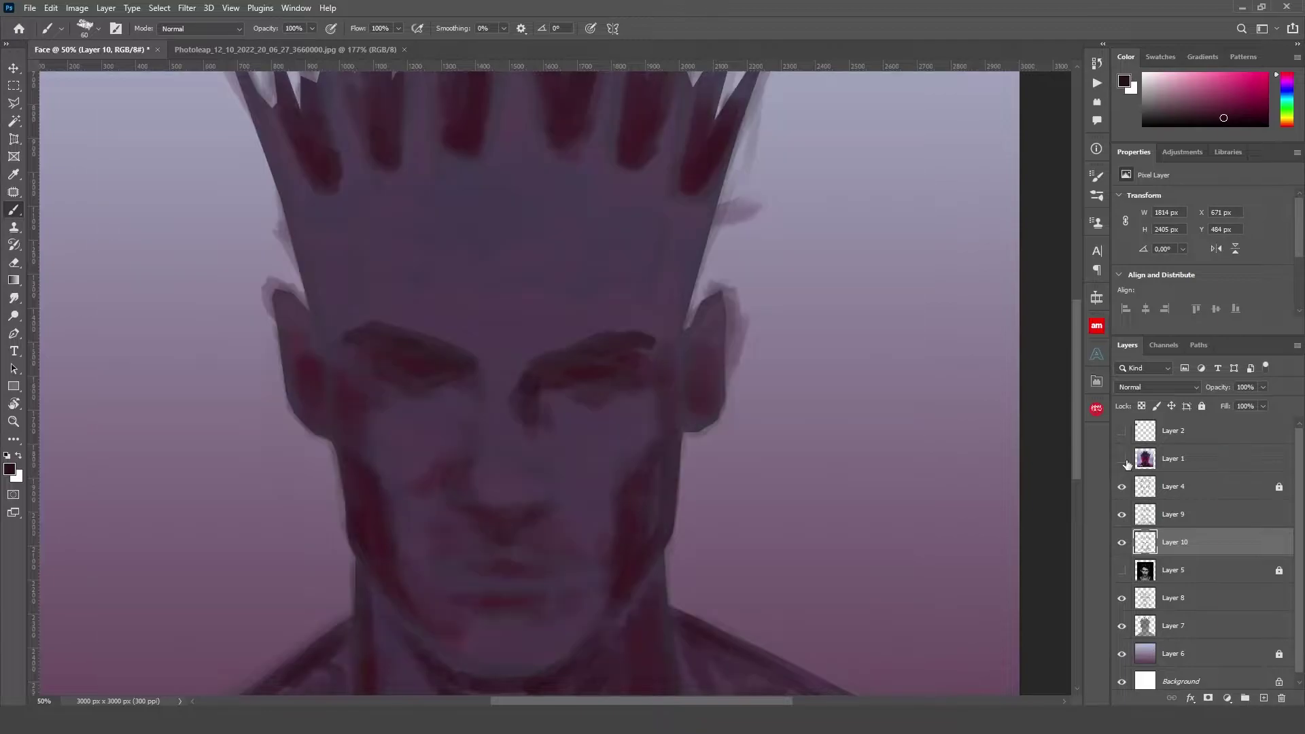
Define the right nostril edge, toggling the reference photo to compare
{"action": "left_click", "coordinate": [1122, 570]}
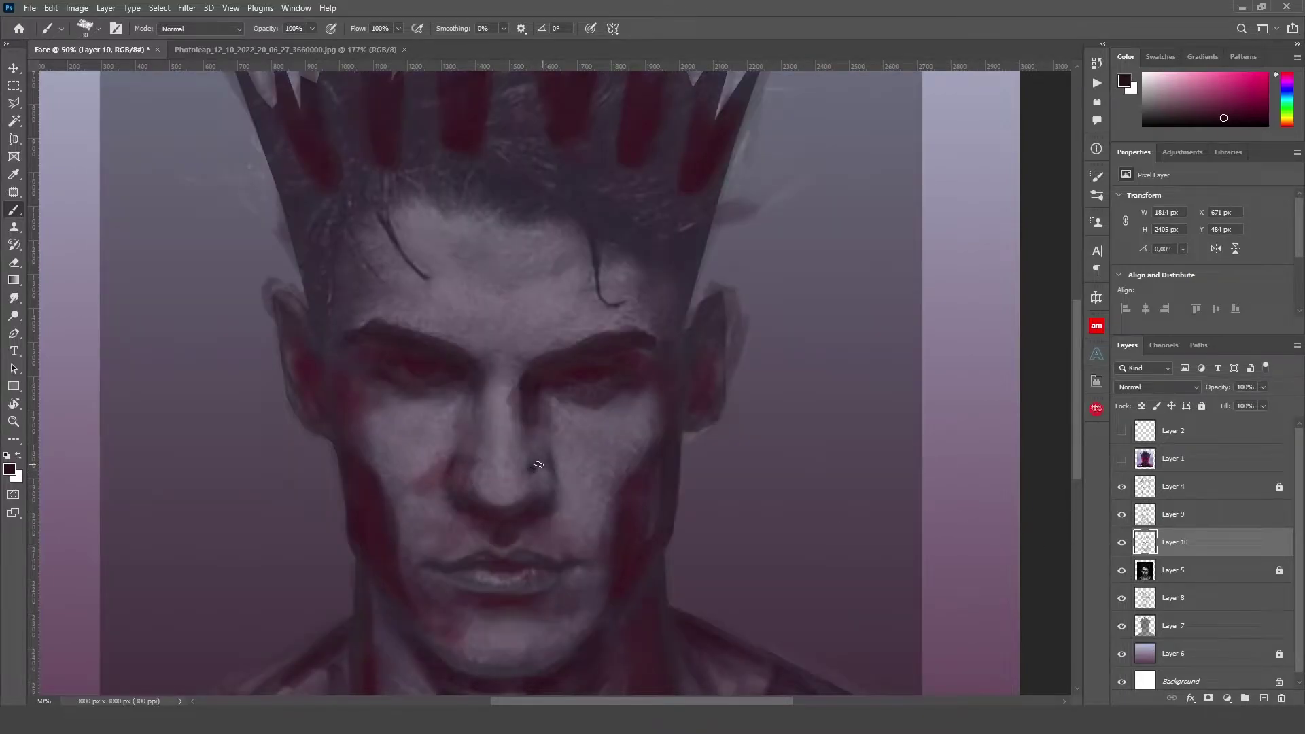
{"action": "left_click_drag", "start_coordinate": [550, 465], "coordinate": [552, 489]}
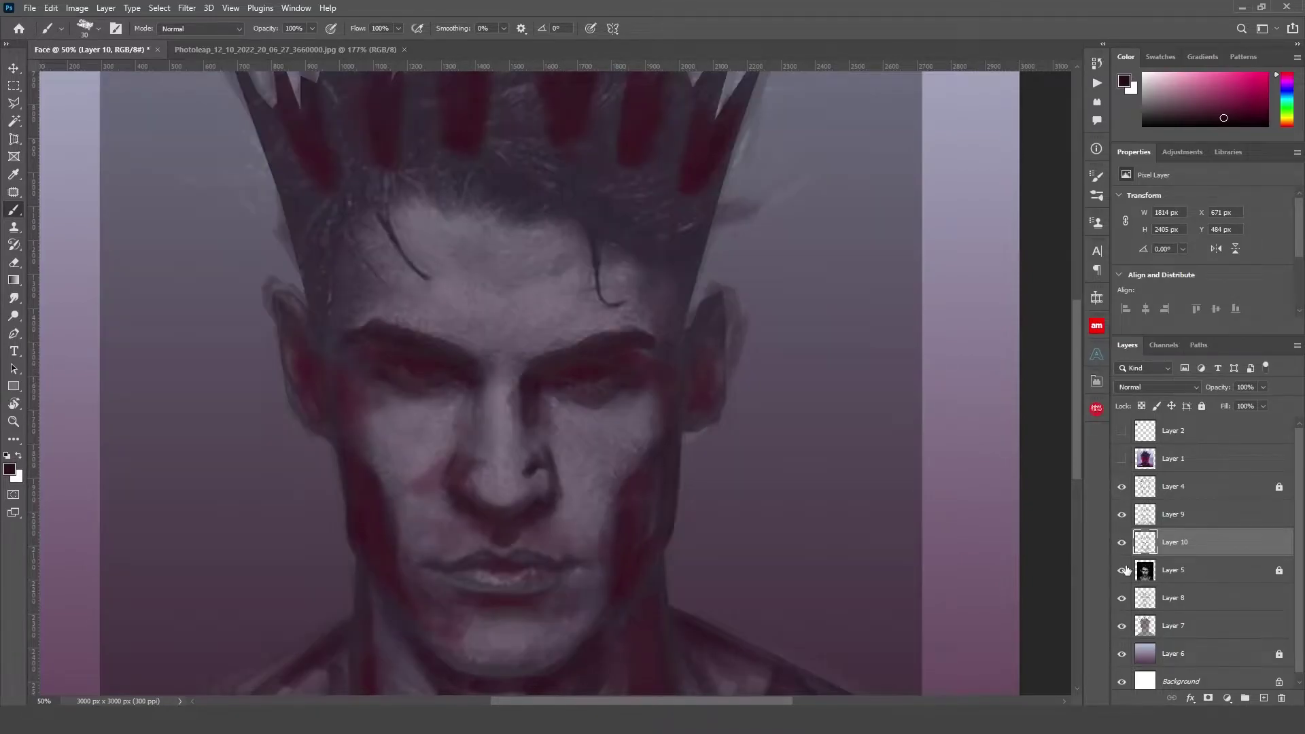
{"action": "left_click", "coordinate": [1122, 570]}
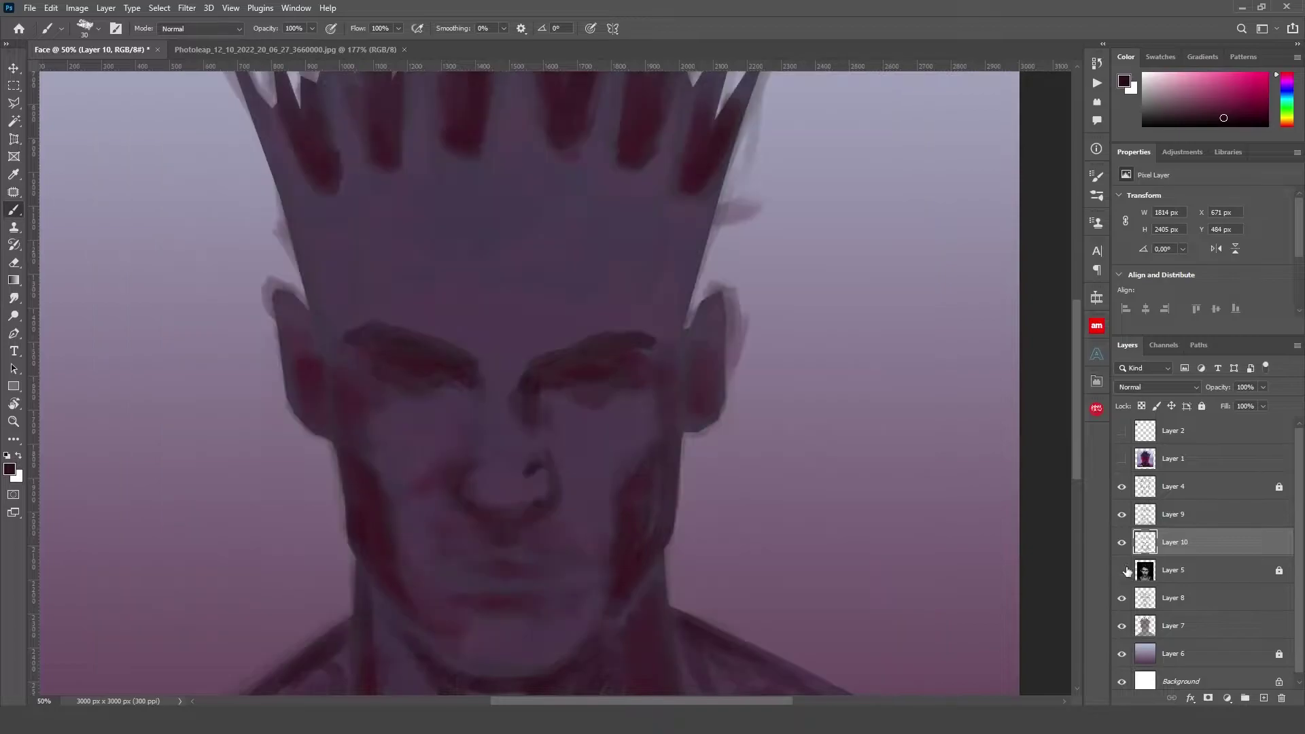
{"action": "left_click", "coordinate": [1122, 542]}
{"action": "left_click", "coordinate": [1123, 571]}
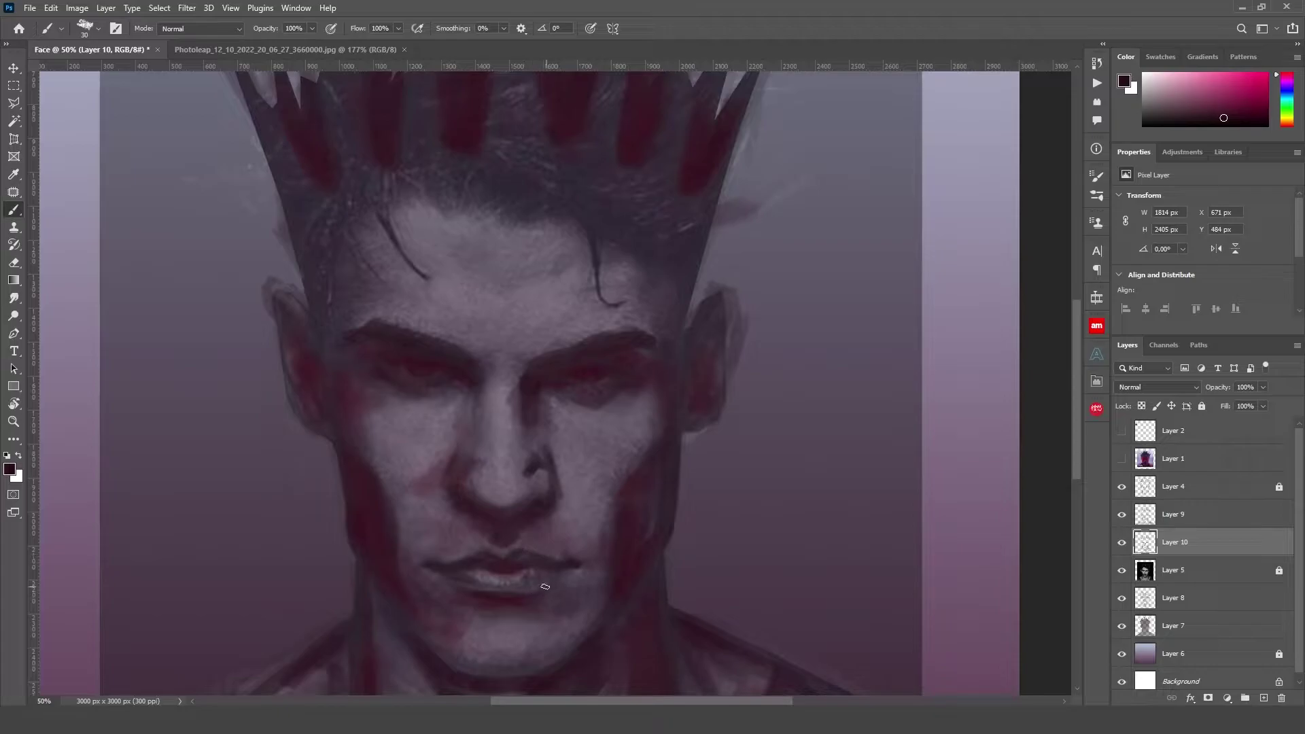
{"action": "left_click", "coordinate": [1122, 571]}
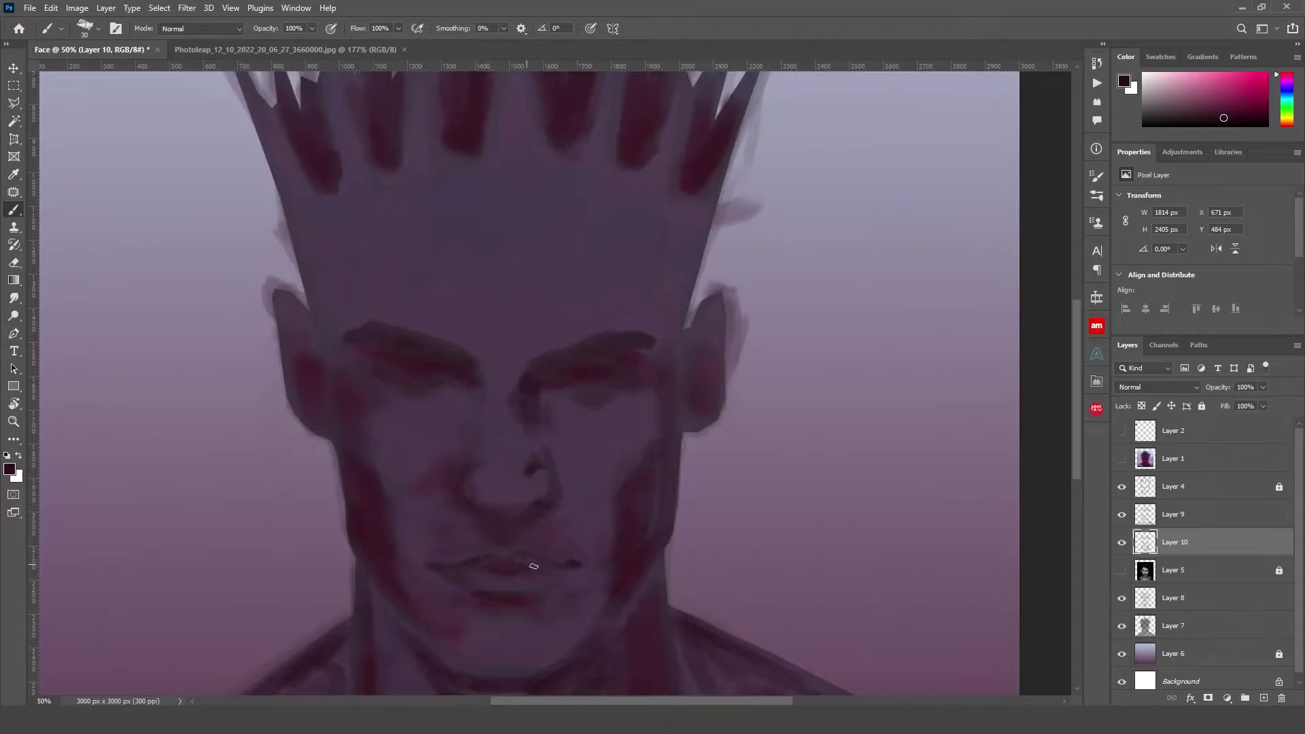
Darken the jawline and deepen the shadows in both ears
{"action": "scroll", "coordinate": [588, 576], "scroll_direction": "down", "scroll_amount": 3}
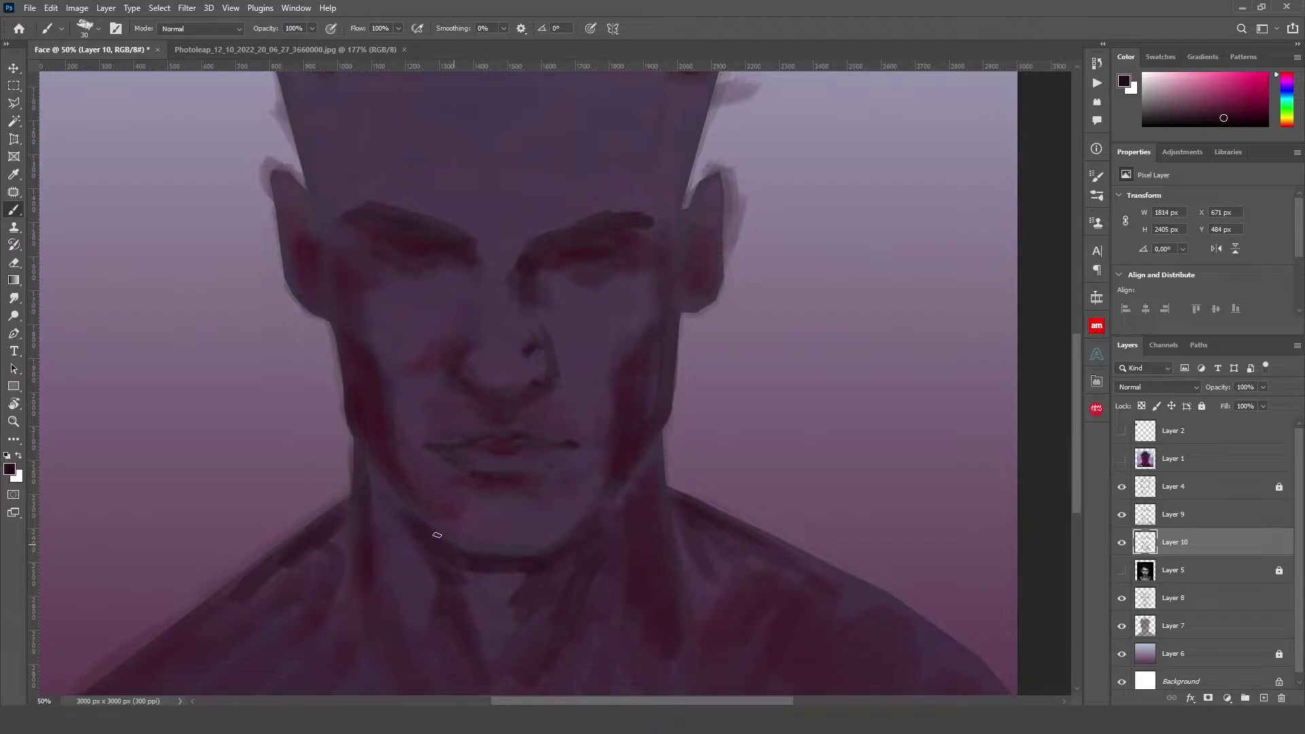
{"action": "left_click_drag", "start_coordinate": [609, 501], "coordinate": [591, 515]}
{"action": "left_click_drag", "start_coordinate": [647, 444], "coordinate": [593, 520]}
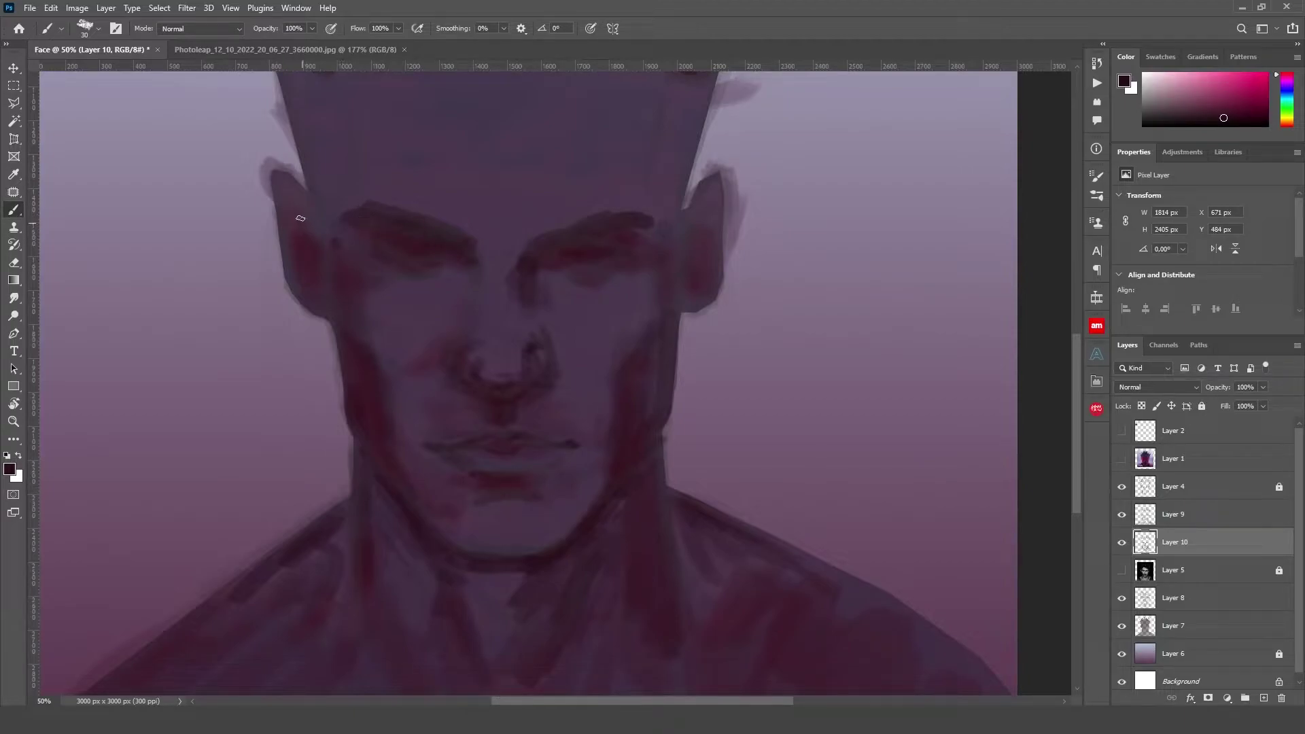
{"action": "left_click_drag", "start_coordinate": [300, 218], "coordinate": [307, 232]}
{"action": "mouse_move", "coordinate": [684, 254]}
{"action": "left_mouse_down"}
{"action": "mouse_move", "coordinate": [704, 209]}
{"action": "mouse_move", "coordinate": [699, 250]}
{"action": "mouse_move", "coordinate": [701, 185]}
{"action": "mouse_move", "coordinate": [683, 218]}
{"action": "mouse_move", "coordinate": [691, 192]}
{"action": "left_mouse_up"}
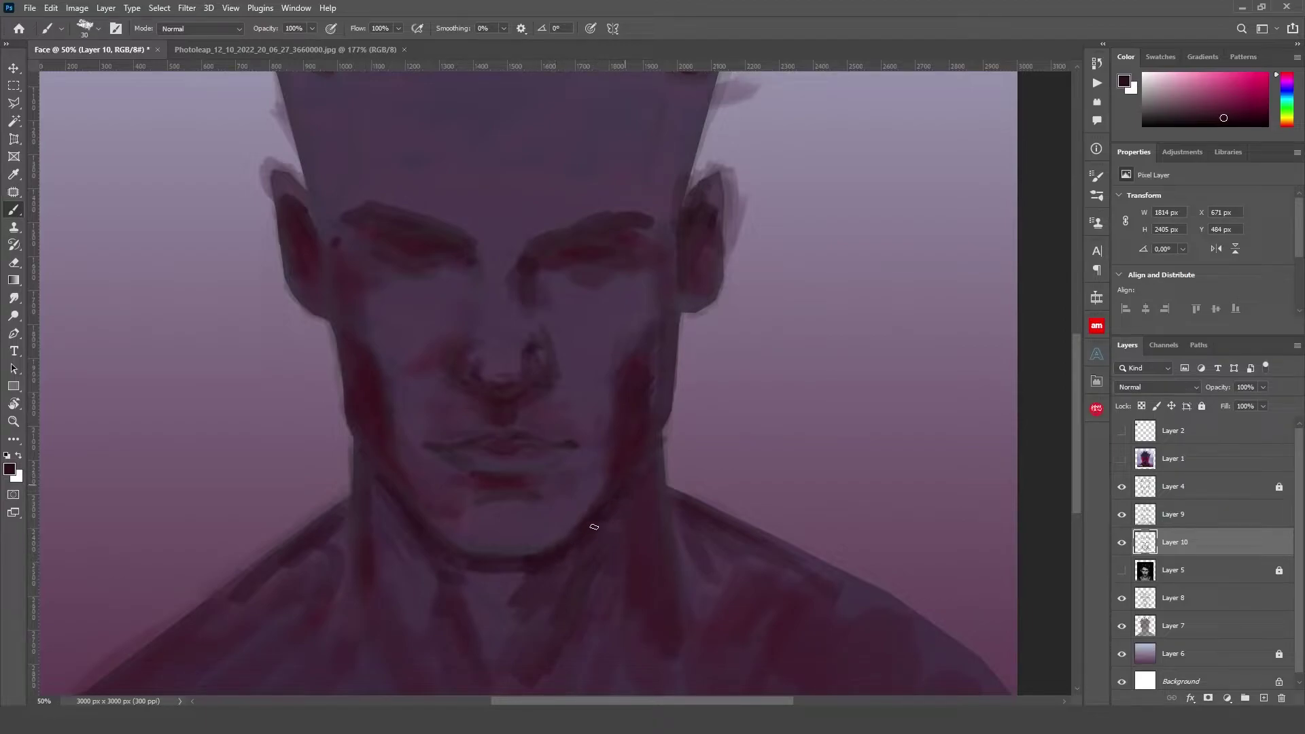
Darken both shoulder edges, then paint pink chin highlights on a new layer
{"action": "scroll", "coordinate": [594, 526], "scroll_direction": "down", "scroll_amount": 3}
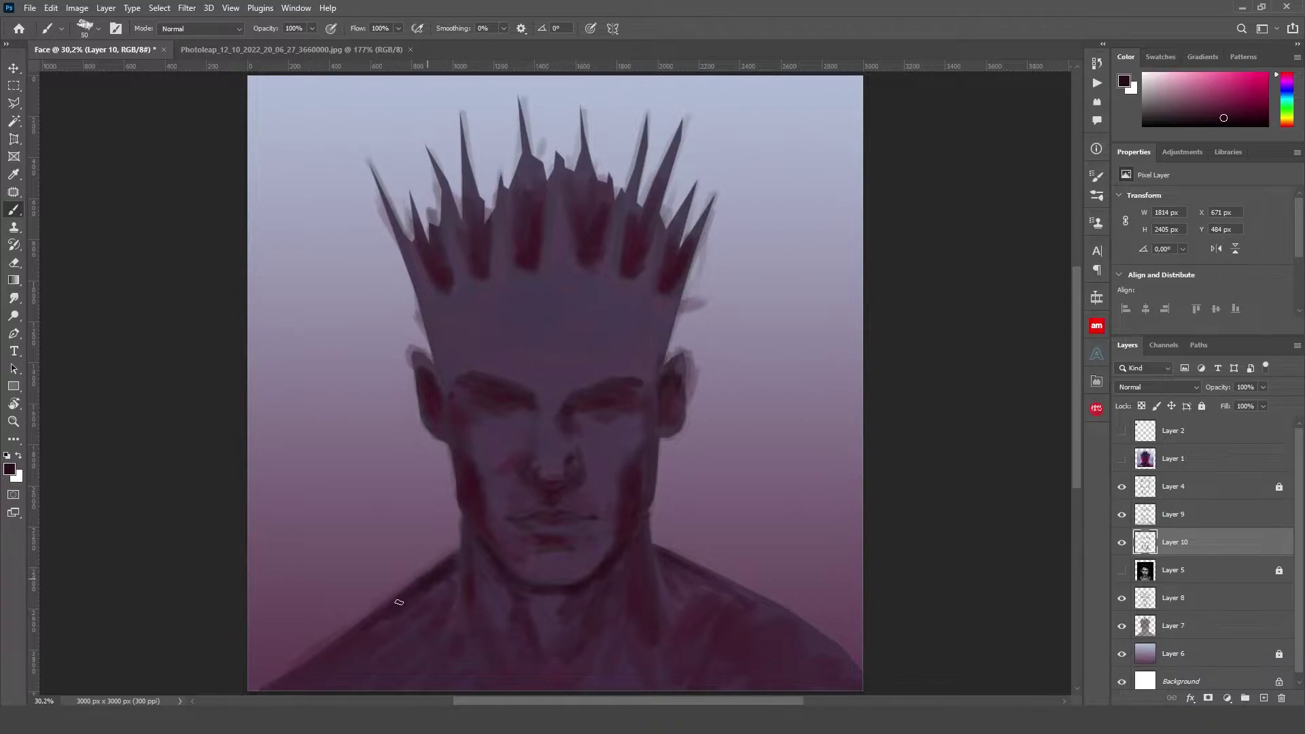
{"action": "left_click_drag", "start_coordinate": [465, 567], "coordinate": [371, 628]}
{"action": "left_click_drag", "start_coordinate": [677, 560], "coordinate": [775, 607]}
{"action": "left_click_drag", "start_coordinate": [673, 568], "coordinate": [660, 606]}
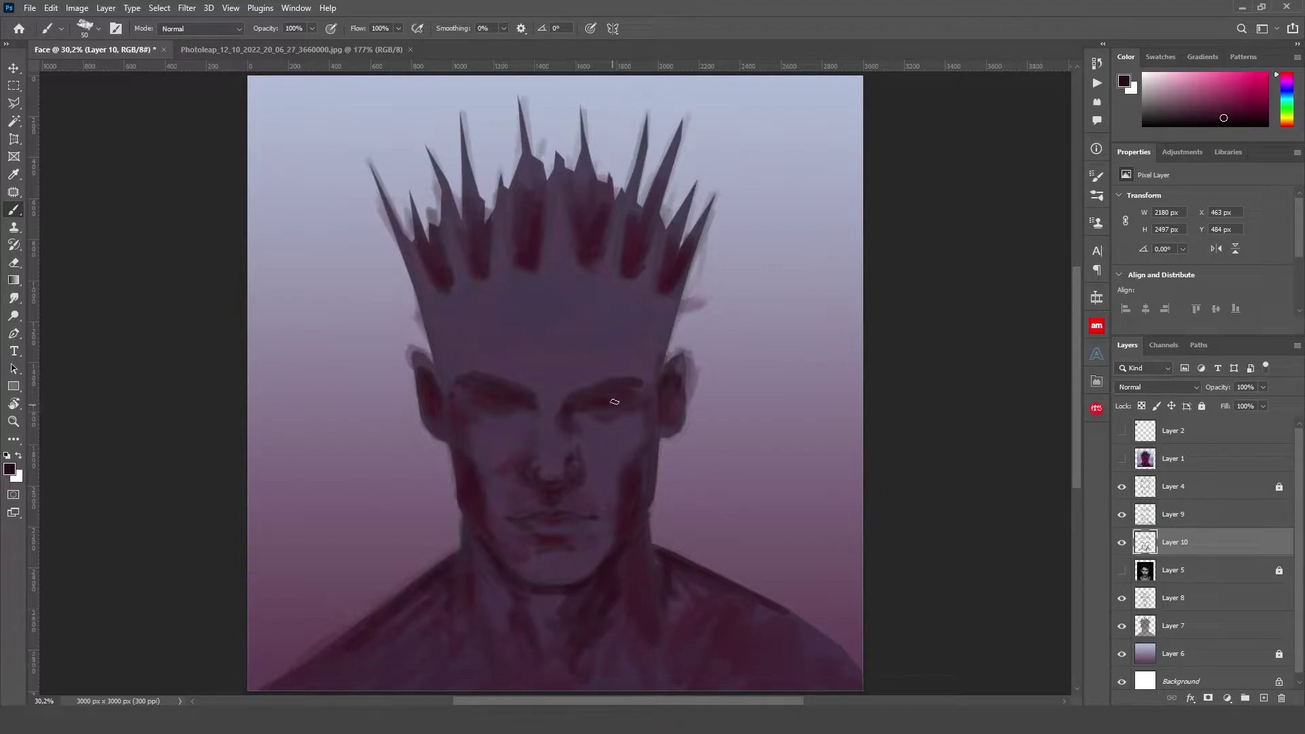
{"action": "key", "text": "ctrl+shift+alt+n"}
{"action": "left_click_drag", "start_coordinate": [545, 574], "coordinate": [581, 567]}
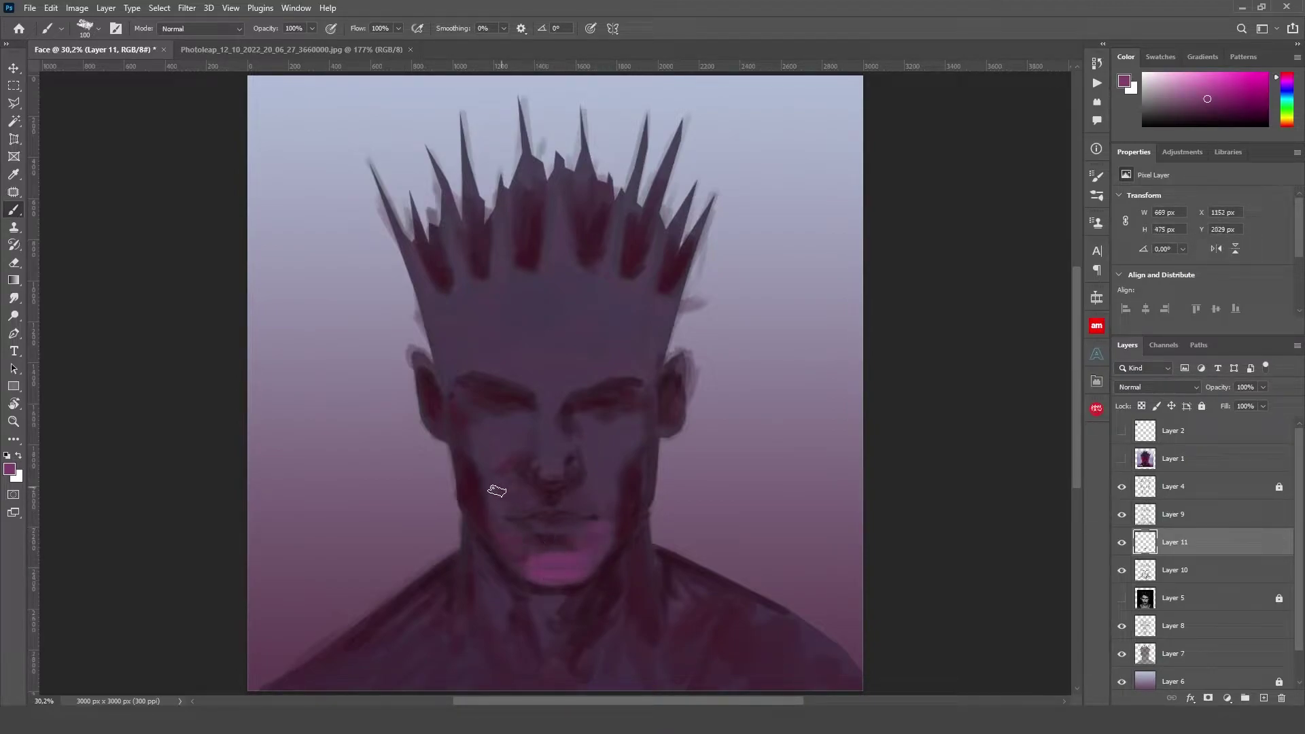
Brush pink over both cheeks, the upper lip and the forehead
{"action": "left_click_drag", "start_coordinate": [495, 490], "coordinate": [504, 507]}
{"action": "left_click_drag", "start_coordinate": [620, 451], "coordinate": [589, 461]}
{"action": "mouse_move", "coordinate": [519, 431]}
{"action": "left_mouse_down"}
{"action": "mouse_move", "coordinate": [475, 437]}
{"action": "mouse_move", "coordinate": [533, 440]}
{"action": "left_mouse_up"}
{"action": "mouse_move", "coordinate": [451, 364]}
{"action": "left_mouse_down"}
{"action": "mouse_move", "coordinate": [553, 376]}
{"action": "mouse_move", "coordinate": [630, 361]}
{"action": "mouse_move", "coordinate": [664, 303]}
{"action": "mouse_move", "coordinate": [583, 365]}
{"action": "mouse_move", "coordinate": [434, 351]}
{"action": "mouse_move", "coordinate": [550, 344]}
{"action": "mouse_move", "coordinate": [481, 256]}
{"action": "mouse_move", "coordinate": [571, 365]}
{"action": "mouse_move", "coordinate": [531, 342]}
{"action": "mouse_move", "coordinate": [591, 220]}
{"action": "left_mouse_up"}
With a larger brush, colour the neck and shoulders and lighten both ears pink
{"action": "key", "text": "bracketright"}
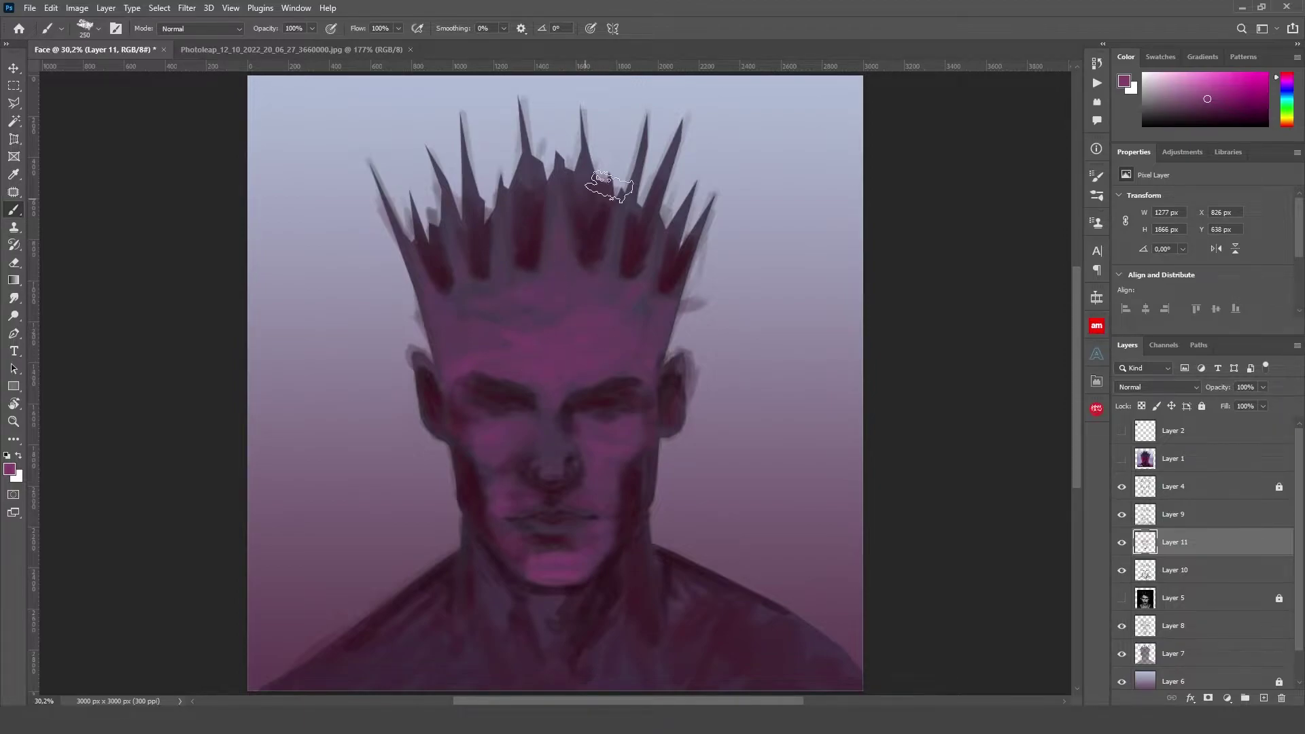
{"action": "mouse_move", "coordinate": [559, 615]}
{"action": "left_mouse_down"}
{"action": "mouse_move", "coordinate": [542, 606]}
{"action": "mouse_move", "coordinate": [589, 630]}
{"action": "mouse_move", "coordinate": [456, 609]}
{"action": "mouse_move", "coordinate": [437, 569]}
{"action": "left_mouse_up"}
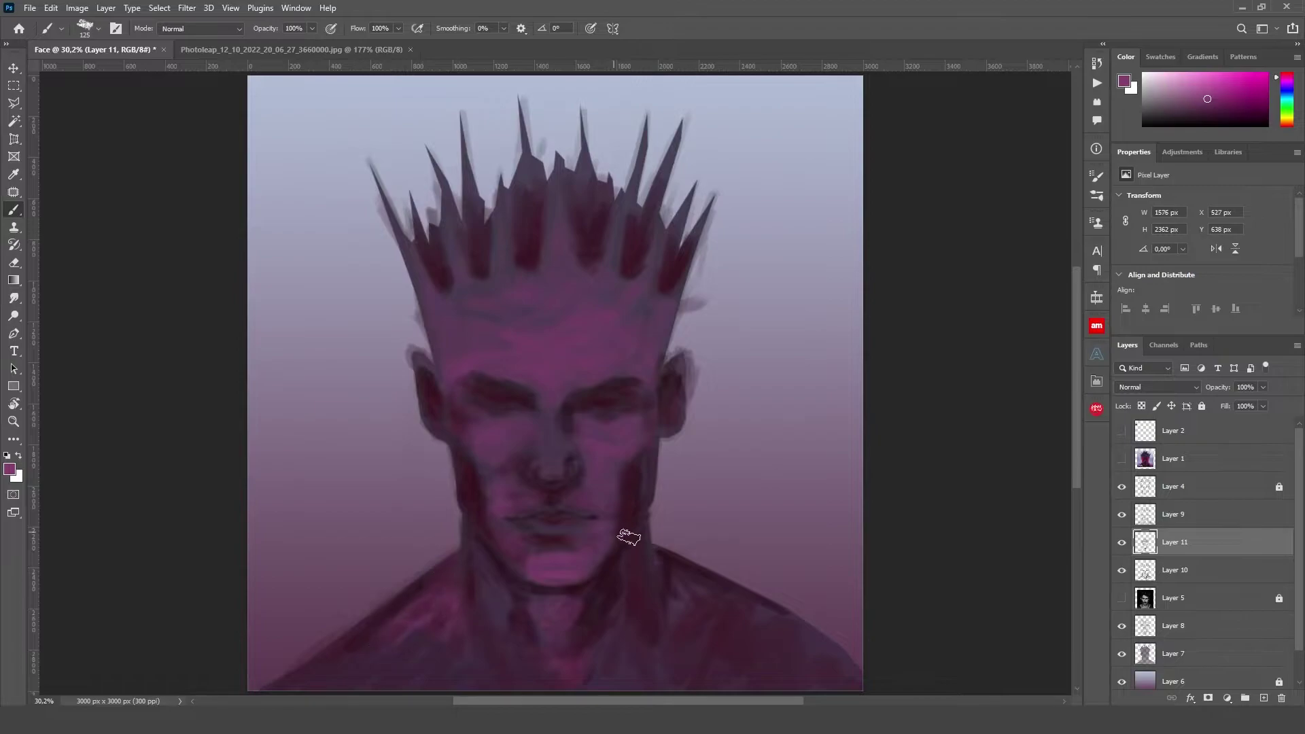
{"action": "mouse_move", "coordinate": [629, 533]}
{"action": "left_mouse_down"}
{"action": "mouse_move", "coordinate": [702, 591]}
{"action": "mouse_move", "coordinate": [718, 661]}
{"action": "left_mouse_up"}
{"action": "left_click_drag", "start_coordinate": [677, 364], "coordinate": [701, 365]}
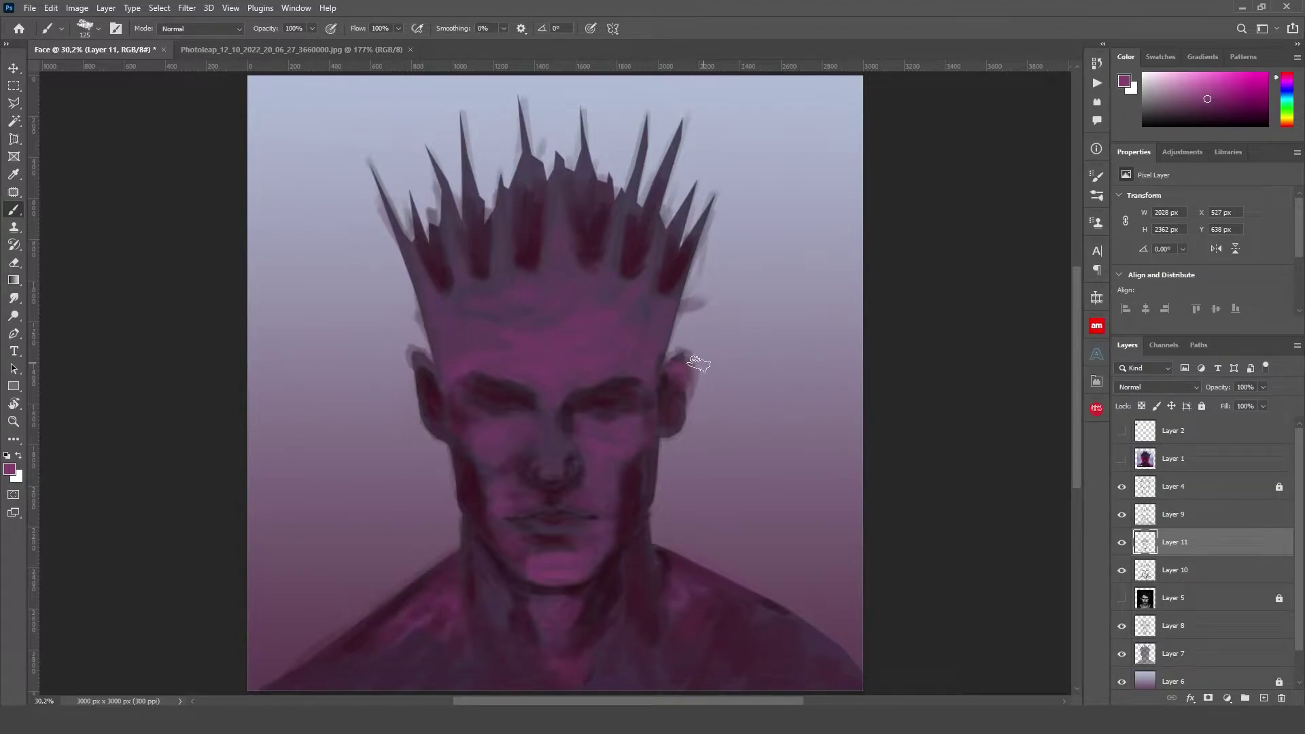
{"action": "key", "text": "bracketleft"}
{"action": "key", "text": "bracketleft"}
{"action": "left_click_drag", "start_coordinate": [422, 362], "coordinate": [428, 387]}
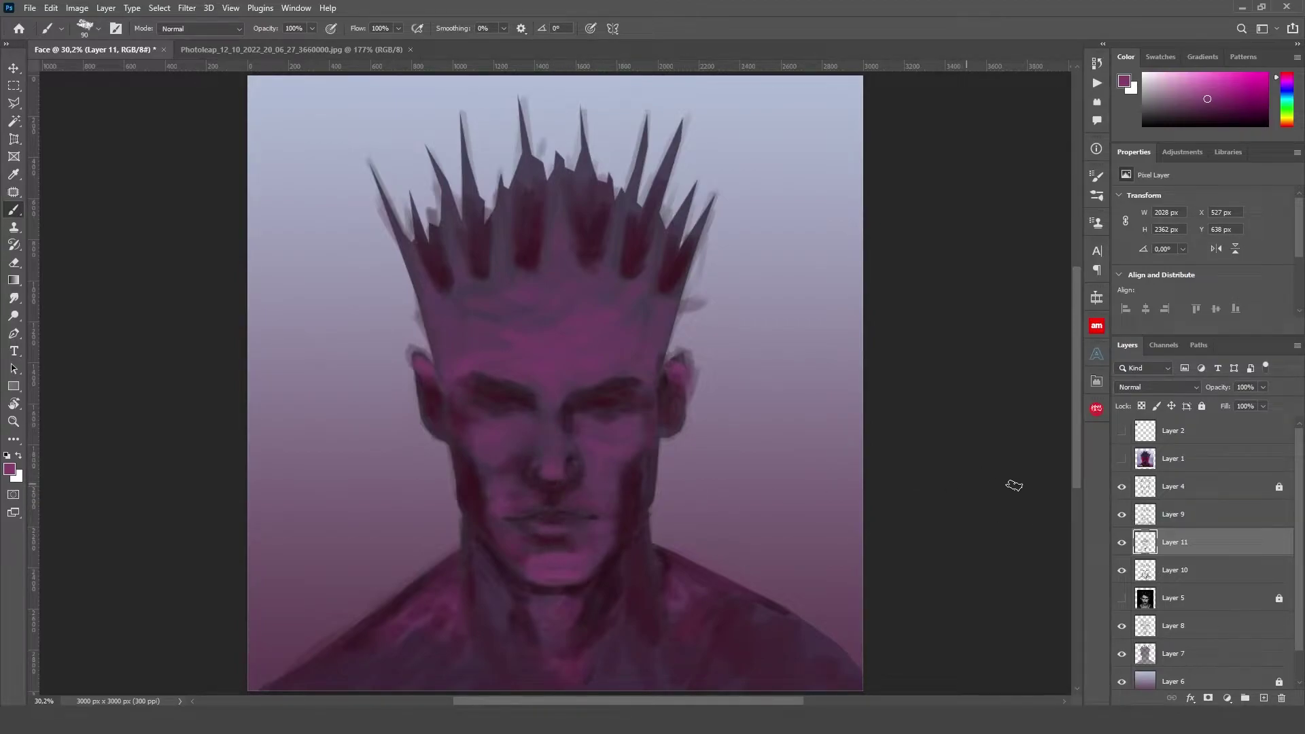
Hide the crown's grey fuzz, fill magenta between the spikes, then paint red across the forehead on a new layer
{"action": "left_click", "coordinate": [1122, 487]}
{"action": "left_click", "coordinate": [1122, 486]}
{"action": "left_click", "coordinate": [1122, 487]}
{"action": "left_click", "coordinate": [1122, 487]}
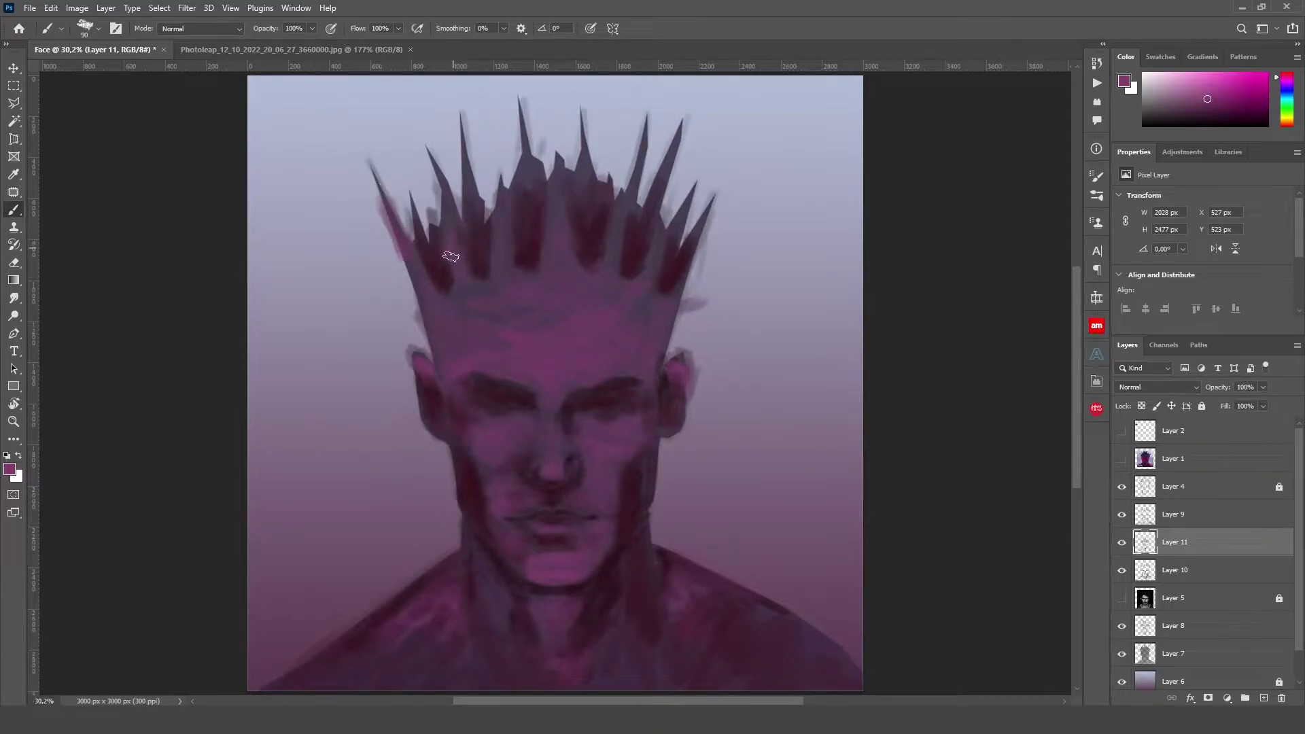
{"action": "mouse_move", "coordinate": [503, 201]}
{"action": "left_mouse_down"}
{"action": "mouse_move", "coordinate": [506, 170]}
{"action": "mouse_move", "coordinate": [554, 167]}
{"action": "left_mouse_up"}
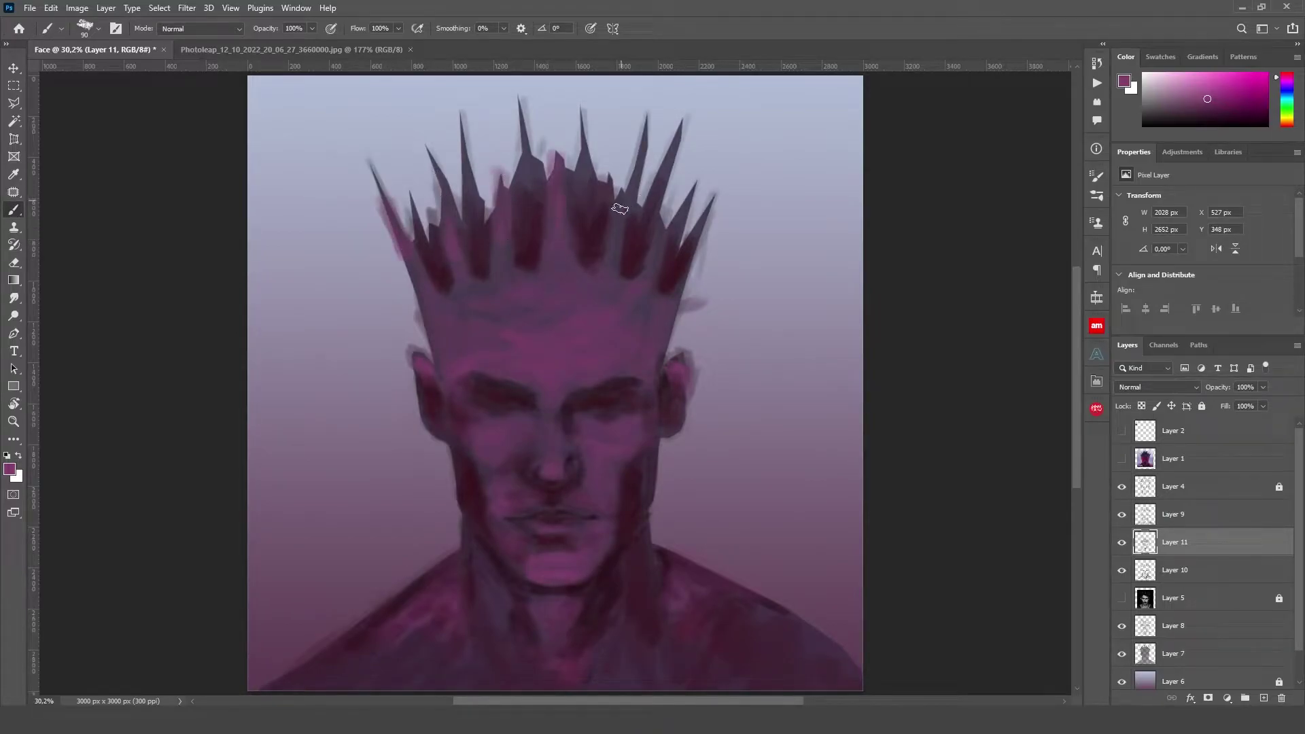
{"action": "left_click_drag", "start_coordinate": [620, 204], "coordinate": [620, 175]}
{"action": "left_click_drag", "start_coordinate": [665, 218], "coordinate": [673, 191]}
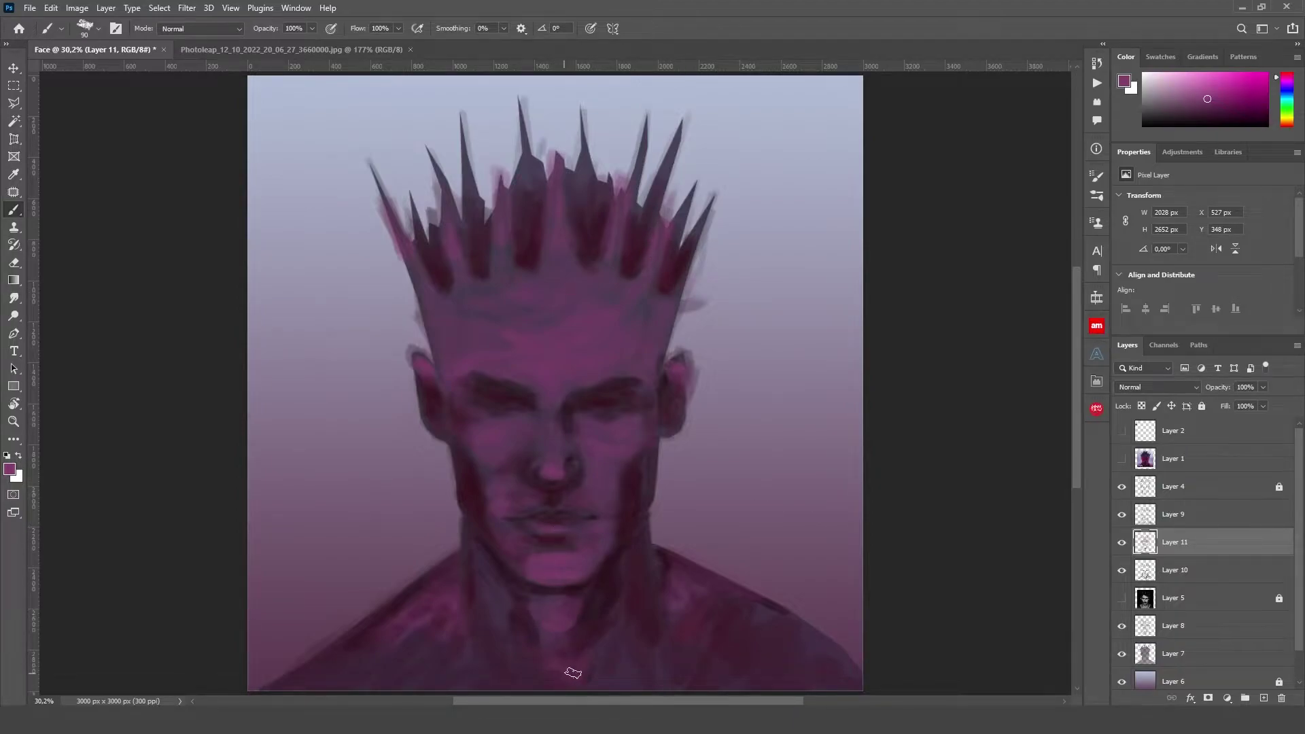
{"action": "key", "text": "ctrl+shift+alt+n"}
{"action": "mouse_move", "coordinate": [577, 382]}
{"action": "left_mouse_down"}
{"action": "mouse_move", "coordinate": [573, 370]}
{"action": "mouse_move", "coordinate": [612, 373]}
{"action": "mouse_move", "coordinate": [468, 356]}
{"action": "mouse_move", "coordinate": [539, 365]}
{"action": "mouse_move", "coordinate": [606, 326]}
{"action": "mouse_move", "coordinate": [451, 364]}
{"action": "mouse_move", "coordinate": [642, 383]}
{"action": "left_mouse_up"}
Paint red on the left cheek under the eye and the right cheek by the nose
{"action": "key", "text": "bracketleft"}
{"action": "key", "text": "bracketleft"}
{"action": "mouse_move", "coordinate": [475, 415]}
{"action": "left_mouse_down"}
{"action": "mouse_move", "coordinate": [515, 422]}
{"action": "mouse_move", "coordinate": [474, 431]}
{"action": "left_mouse_up"}
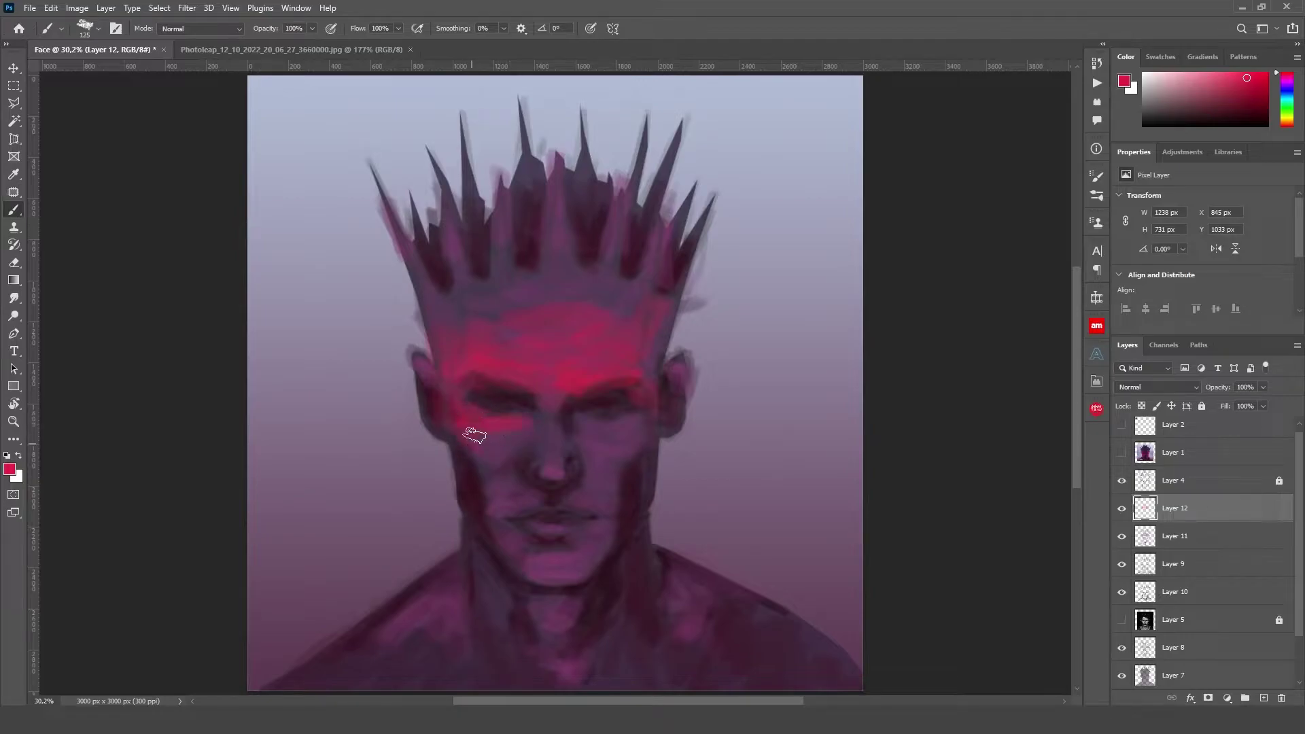
{"action": "mouse_move", "coordinate": [486, 488]}
{"action": "left_mouse_down"}
{"action": "mouse_move", "coordinate": [641, 423]}
{"action": "mouse_move", "coordinate": [620, 416]}
{"action": "mouse_move", "coordinate": [606, 475]}
{"action": "left_mouse_up"}
{"action": "key", "text": "ctrl"}
{"action": "key", "text": "bracketleft"}
{"action": "key", "text": "bracketleft"}
{"action": "key", "text": "bracketleft"}
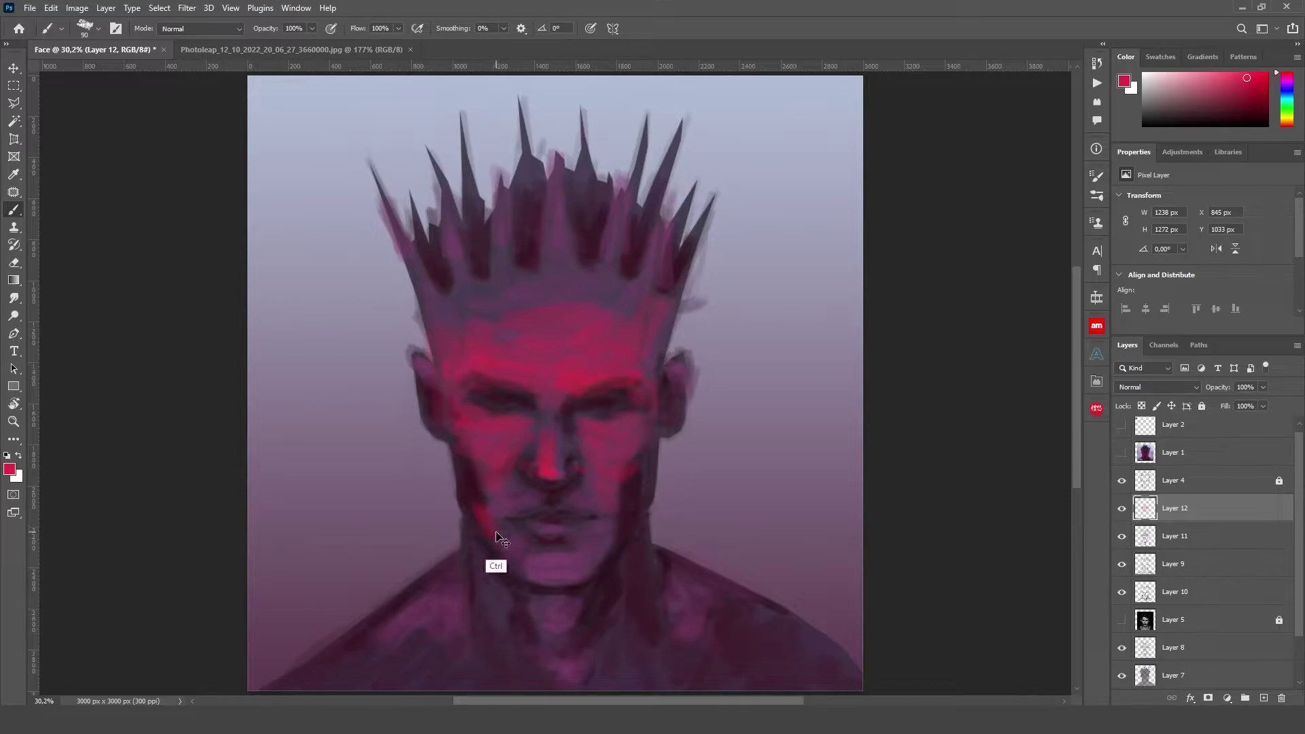
Add pink to the lower lip, right ear and shoulders, then start a dark purple layer
{"action": "mouse_move", "coordinate": [546, 533]}
{"action": "left_mouse_down"}
{"action": "mouse_move", "coordinate": [563, 534]}
{"action": "mouse_move", "coordinate": [571, 618]}
{"action": "left_mouse_up"}
{"action": "left_click_drag", "start_coordinate": [688, 359], "coordinate": [684, 371]}
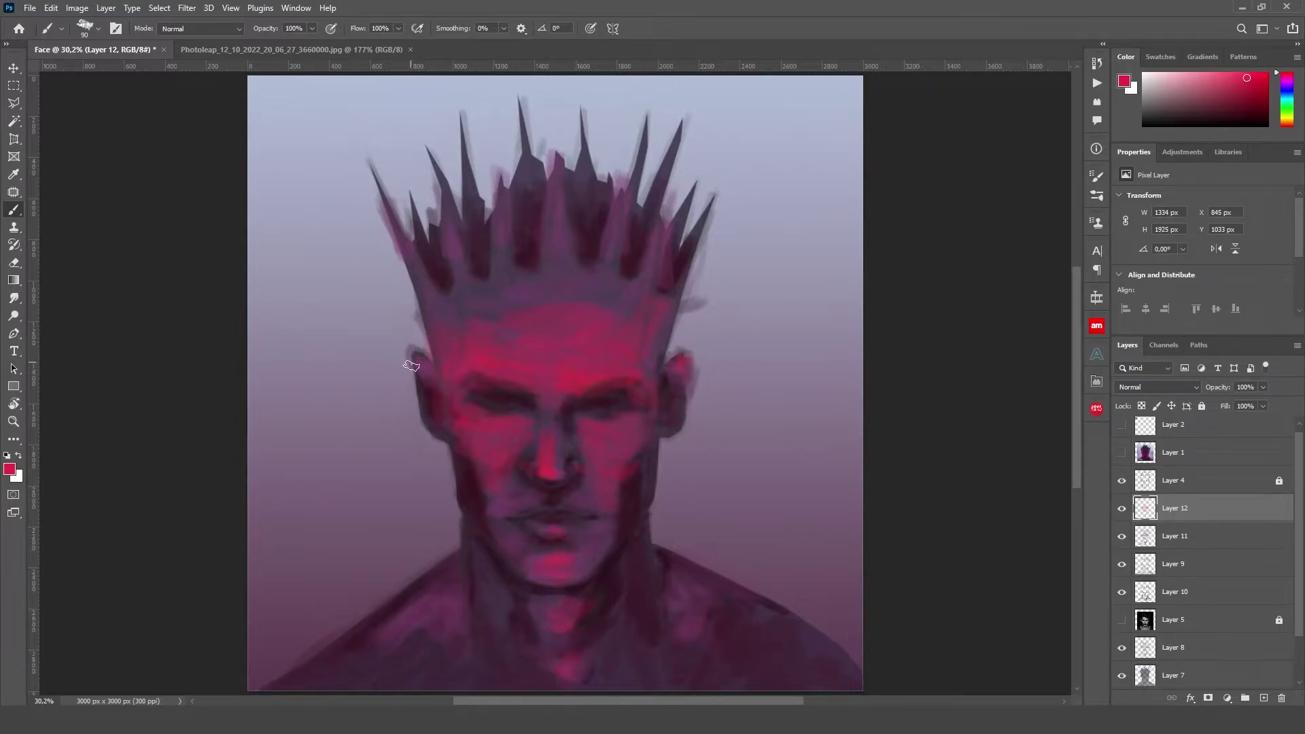
{"action": "left_click_drag", "start_coordinate": [690, 603], "coordinate": [683, 570]}
{"action": "left_click_drag", "start_coordinate": [452, 561], "coordinate": [430, 582]}
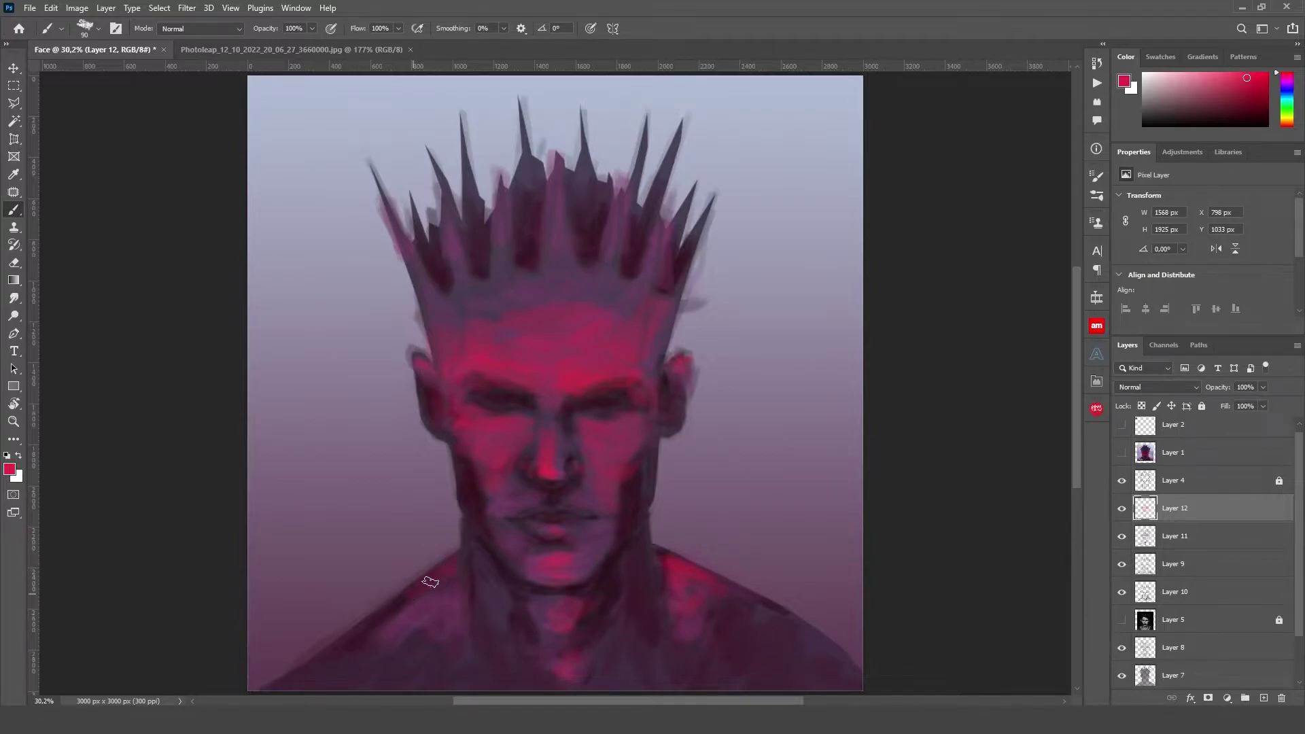
{"action": "left_click", "coordinate": [568, 483], "text": "alt"}
{"action": "key", "text": "ctrl+shift+alt+n"}
{"action": "left_click_drag", "start_coordinate": [573, 413], "coordinate": [571, 403]}
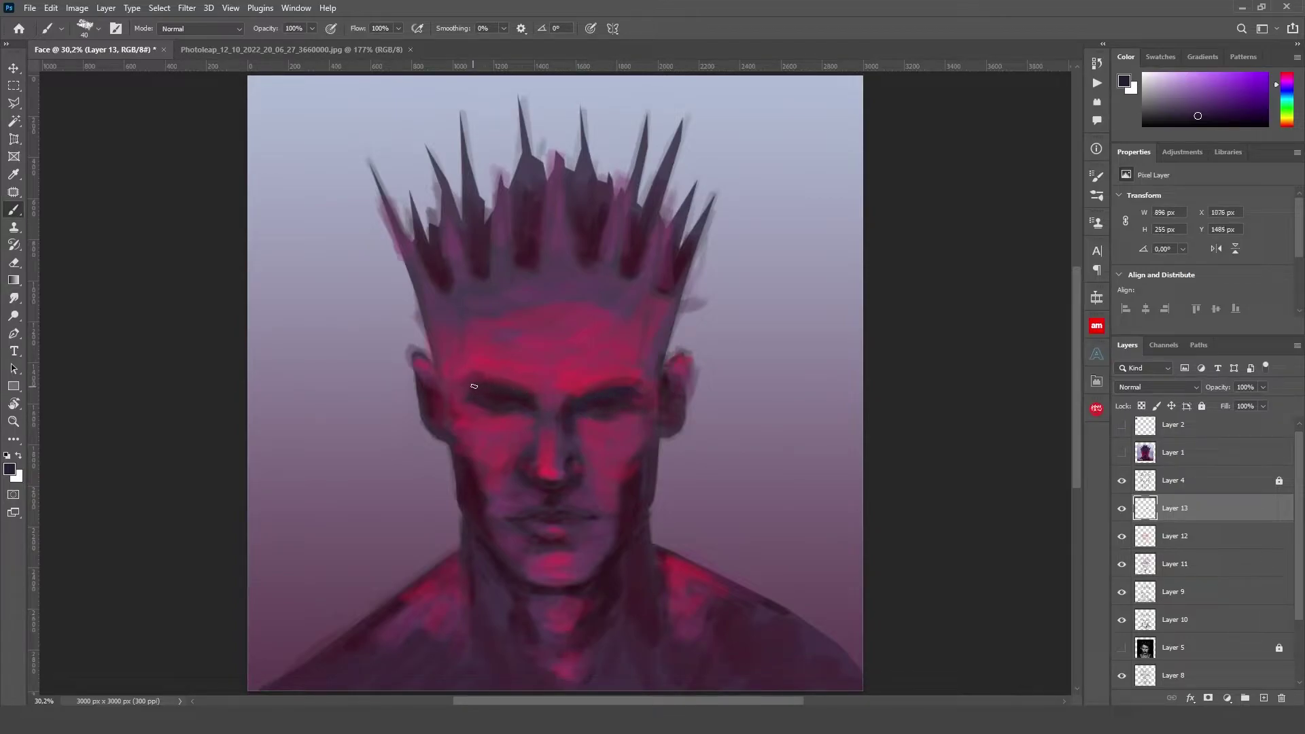
Undo the stray stroke and paint dark purple across the brow
{"action": "key", "text": "ctrl+z"}
{"action": "left_click_drag", "start_coordinate": [426, 374], "coordinate": [630, 412]}
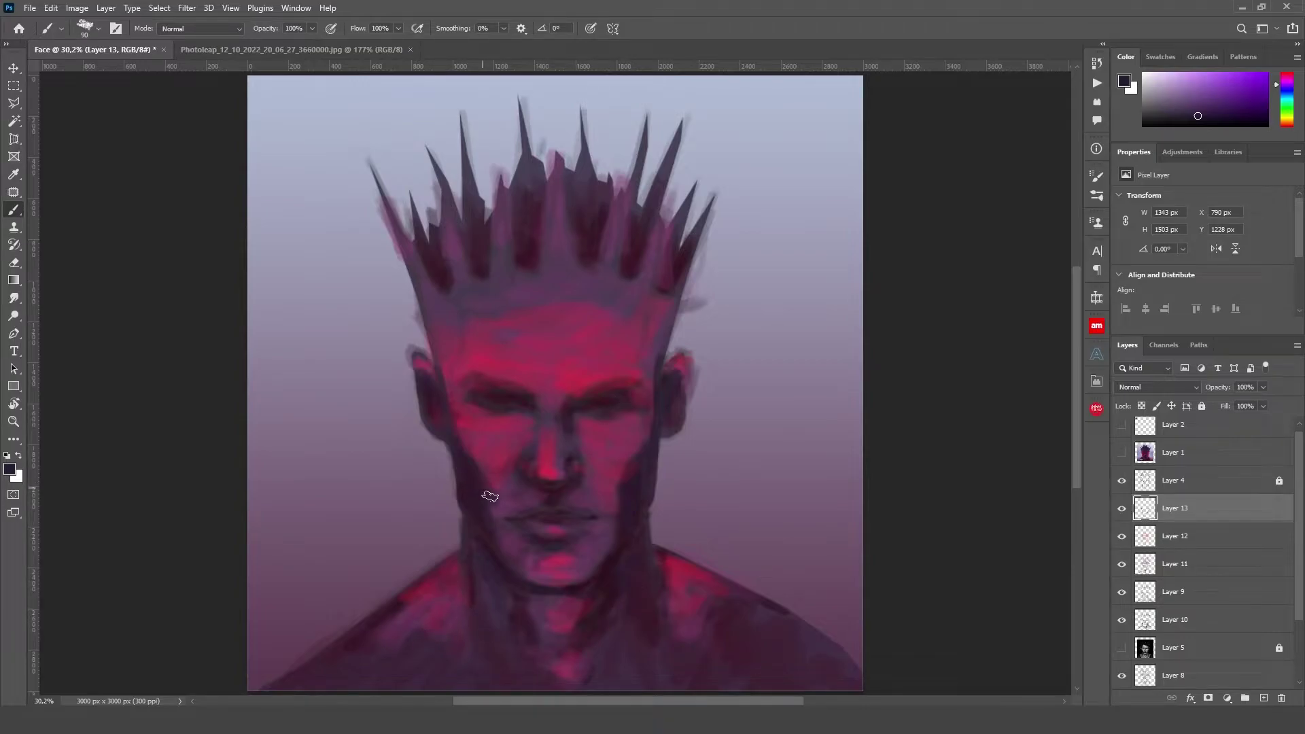
{"action": "key", "text": "bracketright"}
{"action": "key", "text": "bracketright"}
{"action": "key", "text": "bracketright"}
{"action": "key", "text": "bracketright"}
Select the figure from Layer 7 with the Magic Wand and paint a large dark wash on Layer 13
{"action": "scroll", "coordinate": [1172, 647], "scroll_direction": "down", "scroll_amount": 2}
{"action": "left_click", "coordinate": [1172, 639]}
{"action": "key", "text": "w"}
{"action": "left_click", "coordinate": [705, 606]}
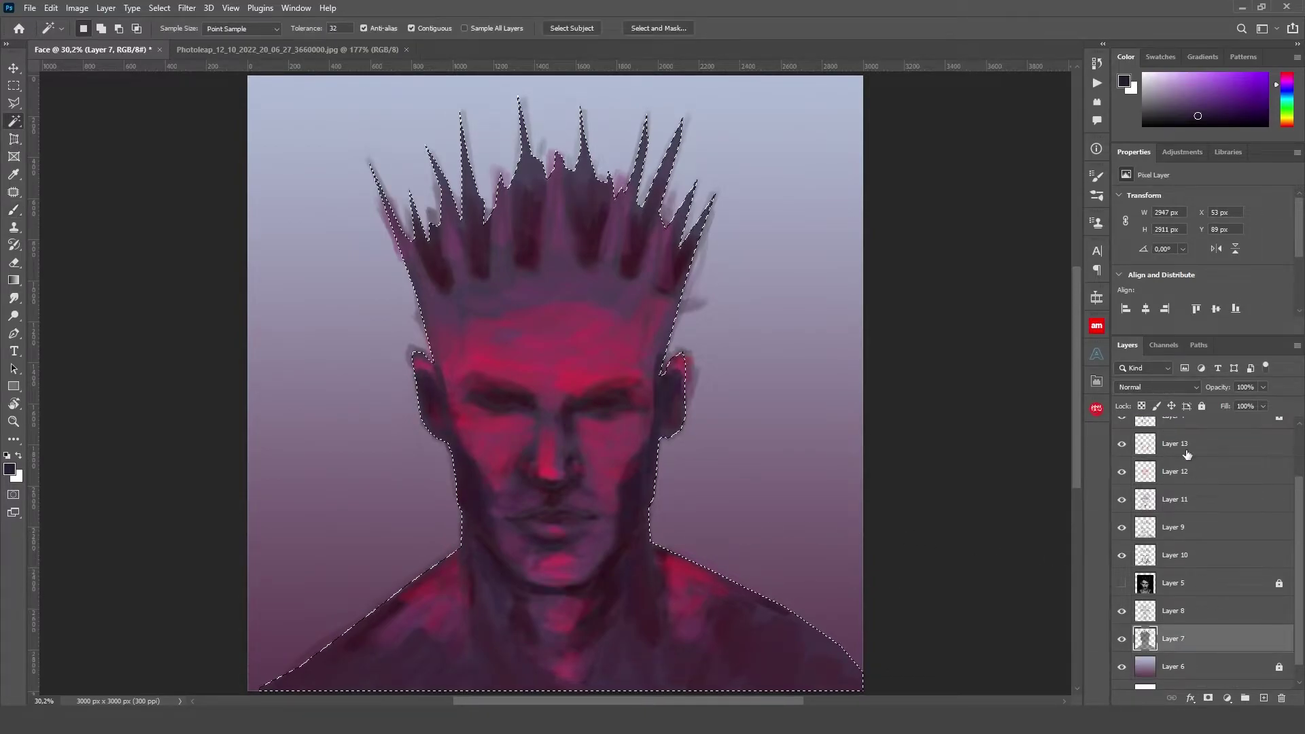
{"action": "left_click", "coordinate": [1187, 451]}
{"action": "key", "text": "b"}
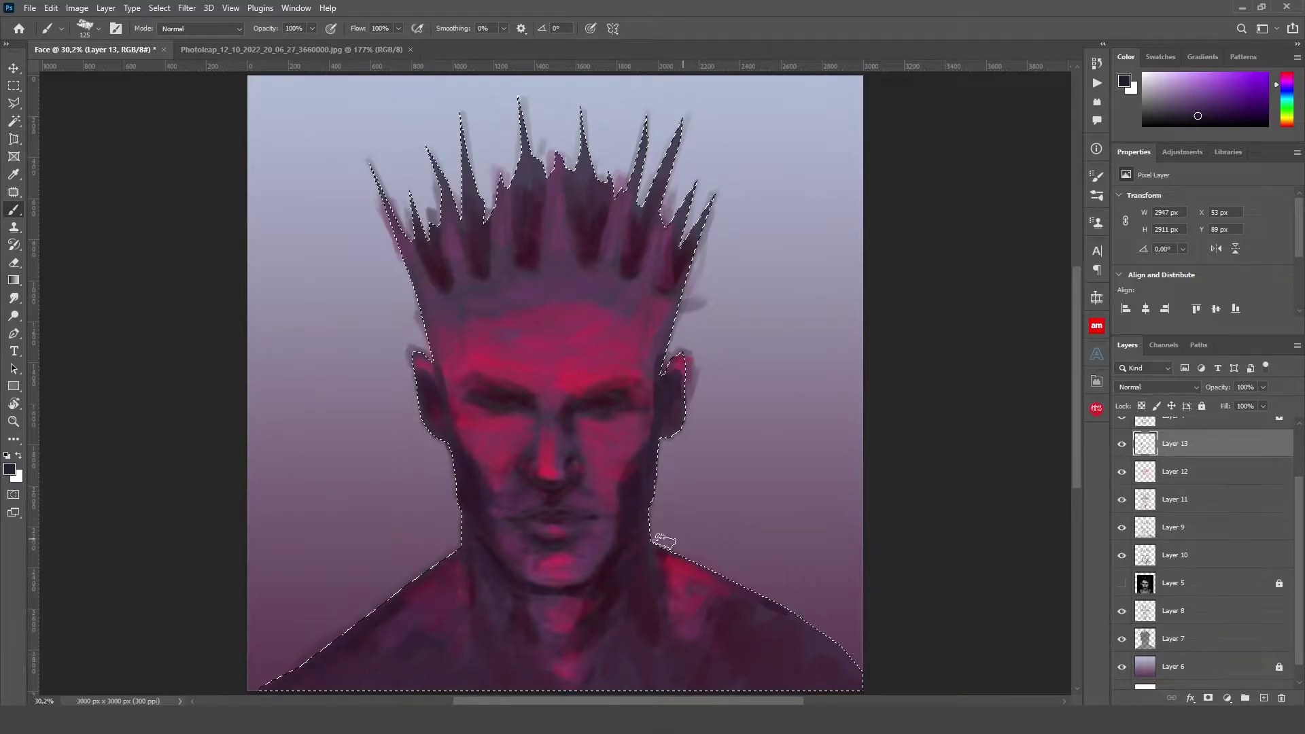
{"action": "key", "text": "ctrl+minus"}
{"action": "key", "text": "bracketright"}
{"action": "key", "text": "bracketright"}
{"action": "key", "text": "bracketright"}
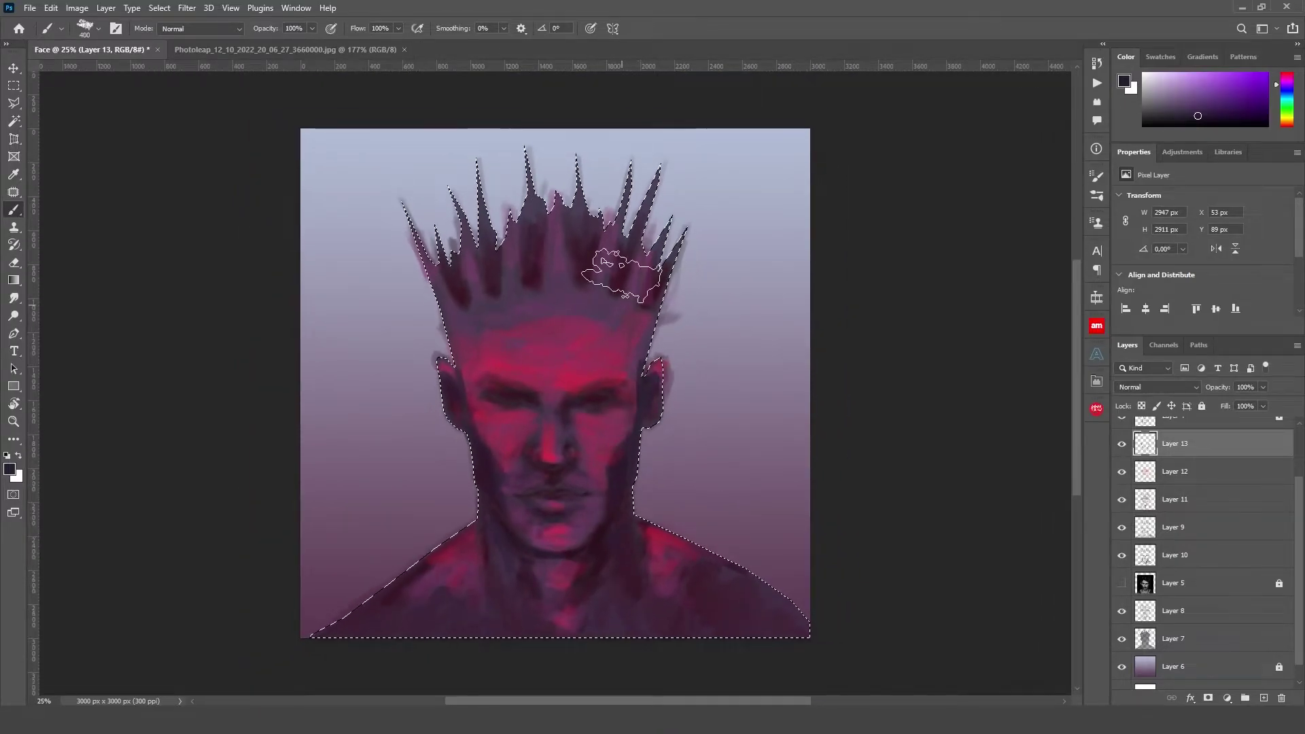
{"action": "key", "text": "bracketright"}
{"action": "key", "text": "bracketright"}
{"action": "left_click_drag", "start_coordinate": [340, 204], "coordinate": [557, 489]}
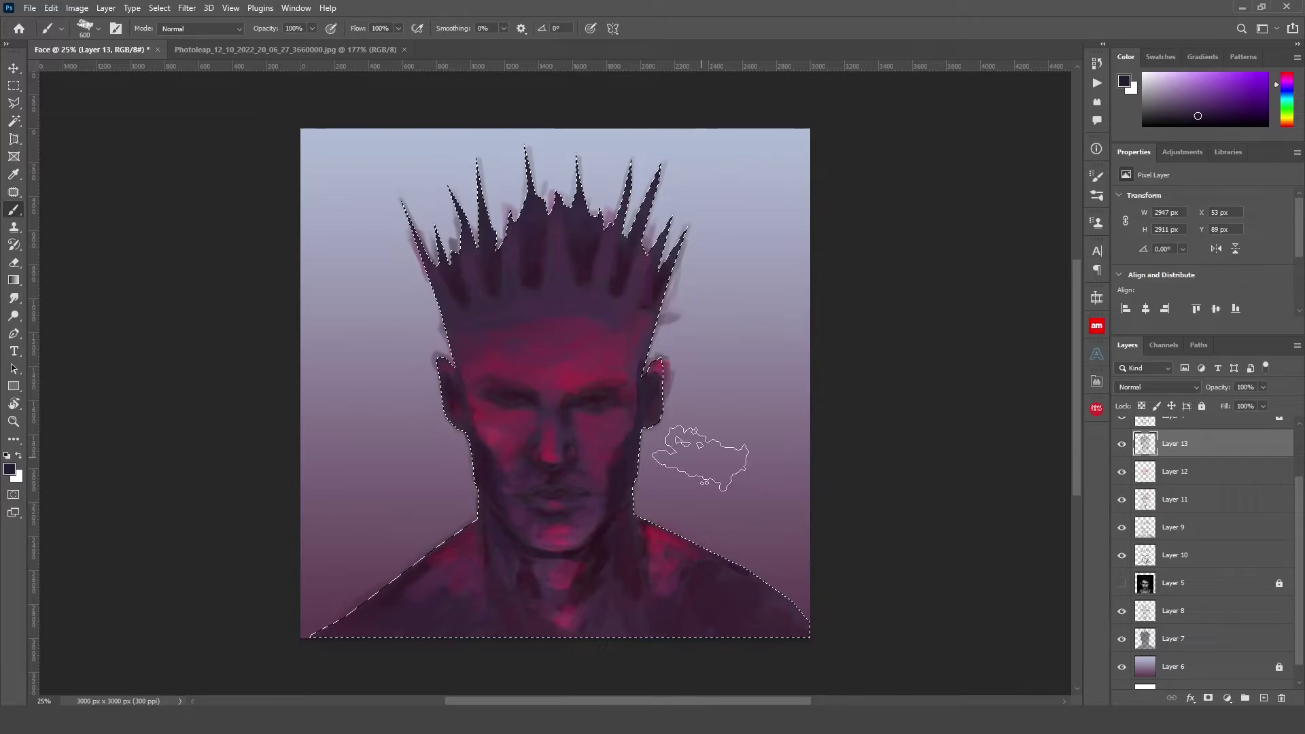
Deselect, delete Layer 13 with its dark wash, and shrink the brush
{"action": "key", "text": "ctrl+d"}
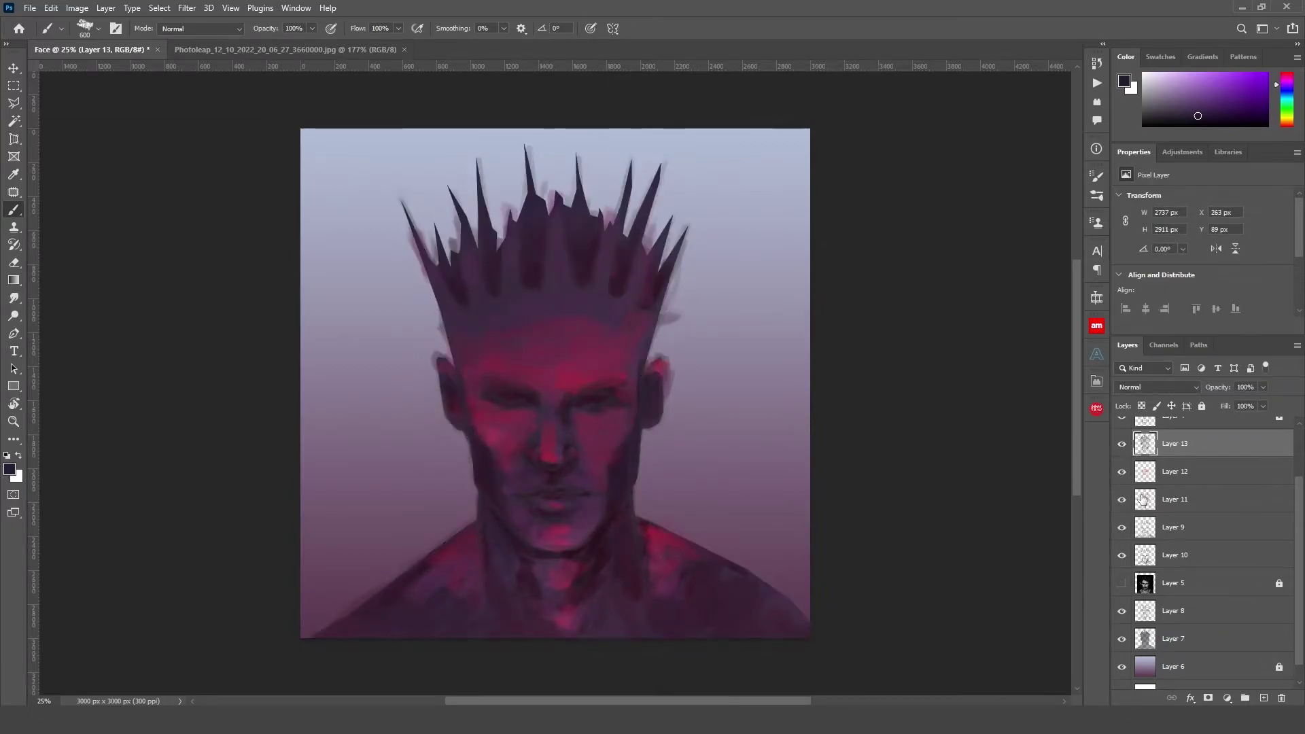
{"action": "left_click", "coordinate": [1144, 500], "text": "ctrl"}
{"action": "left_click_drag", "start_coordinate": [1176, 443], "coordinate": [1281, 699]}
{"action": "key", "text": "bracketleft"}
{"action": "key", "text": "bracketleft"}
{"action": "key", "text": "bracketleft"}
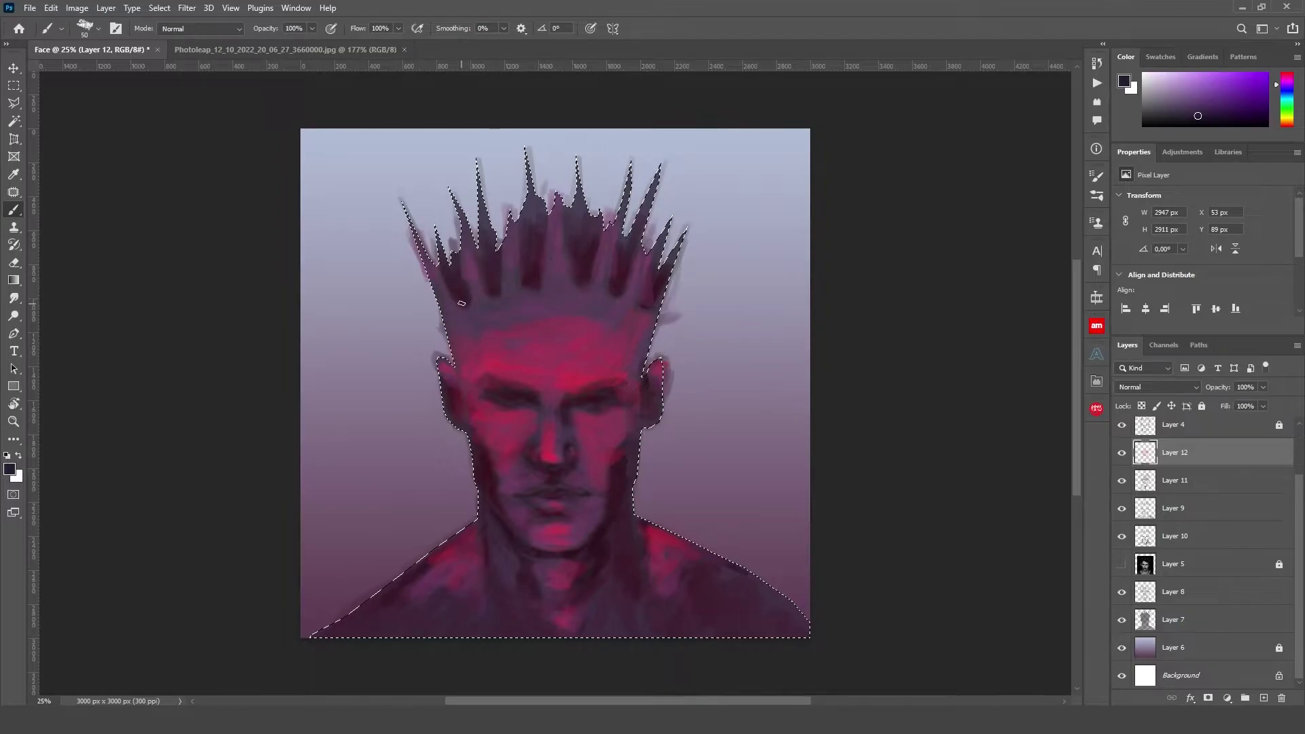
{"action": "key", "text": "bracketleft"}
{"action": "key", "text": "ctrl+d"}
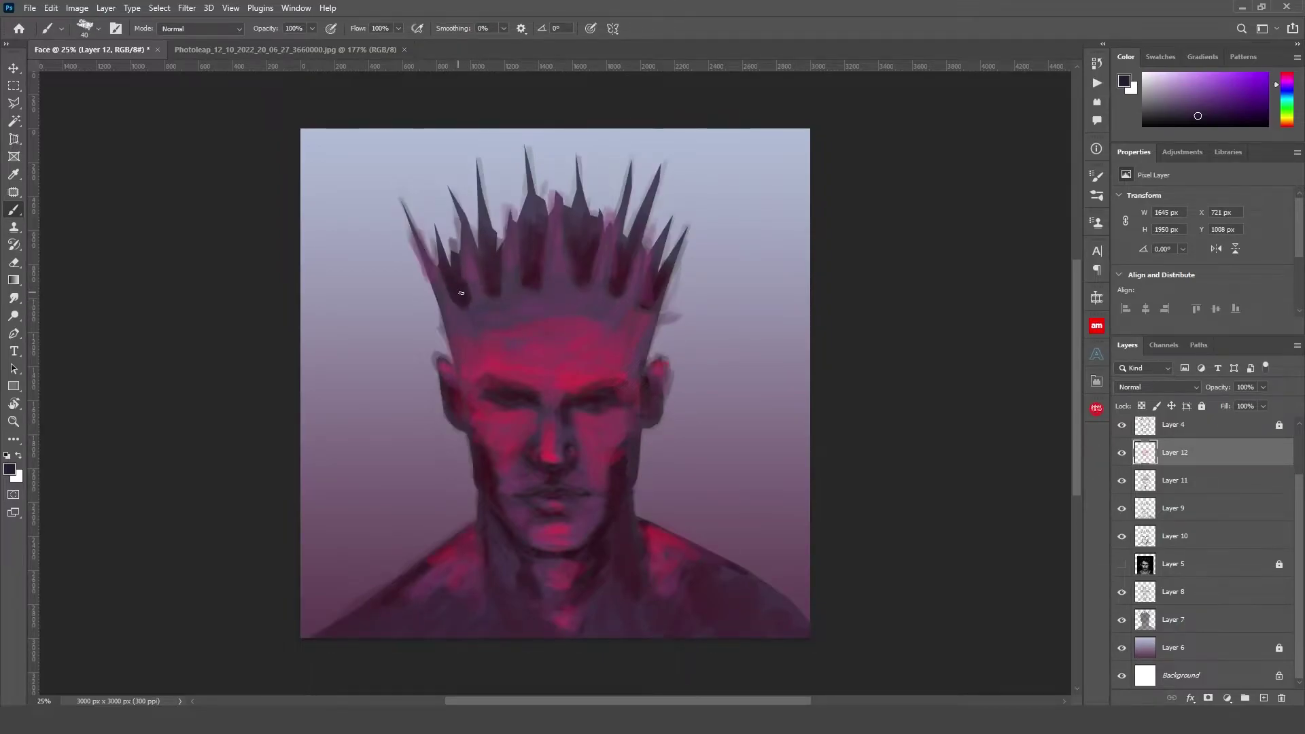
Darken the left crown spike and cover the pink forehead with darker purple
{"action": "mouse_move", "coordinate": [465, 285]}
{"action": "left_mouse_down"}
{"action": "mouse_move", "coordinate": [477, 229]}
{"action": "mouse_move", "coordinate": [527, 182]}
{"action": "left_mouse_up"}
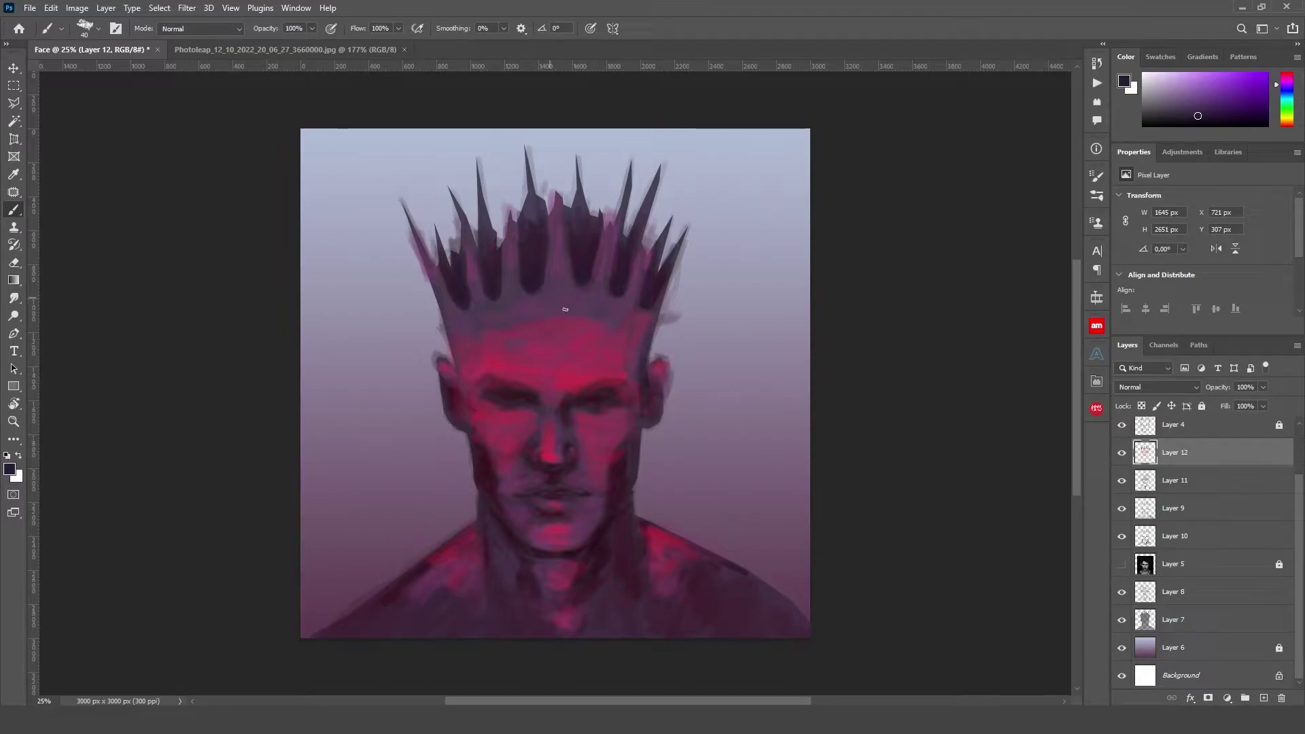
{"action": "key", "text": "bracketright"}
{"action": "key", "text": "bracketright"}
{"action": "key", "text": "bracketright"}
{"action": "mouse_move", "coordinate": [539, 349]}
{"action": "left_mouse_down"}
{"action": "mouse_move", "coordinate": [555, 355]}
{"action": "mouse_move", "coordinate": [545, 309]}
{"action": "mouse_move", "coordinate": [460, 341]}
{"action": "mouse_move", "coordinate": [496, 344]}
{"action": "mouse_move", "coordinate": [465, 364]}
{"action": "left_mouse_up"}
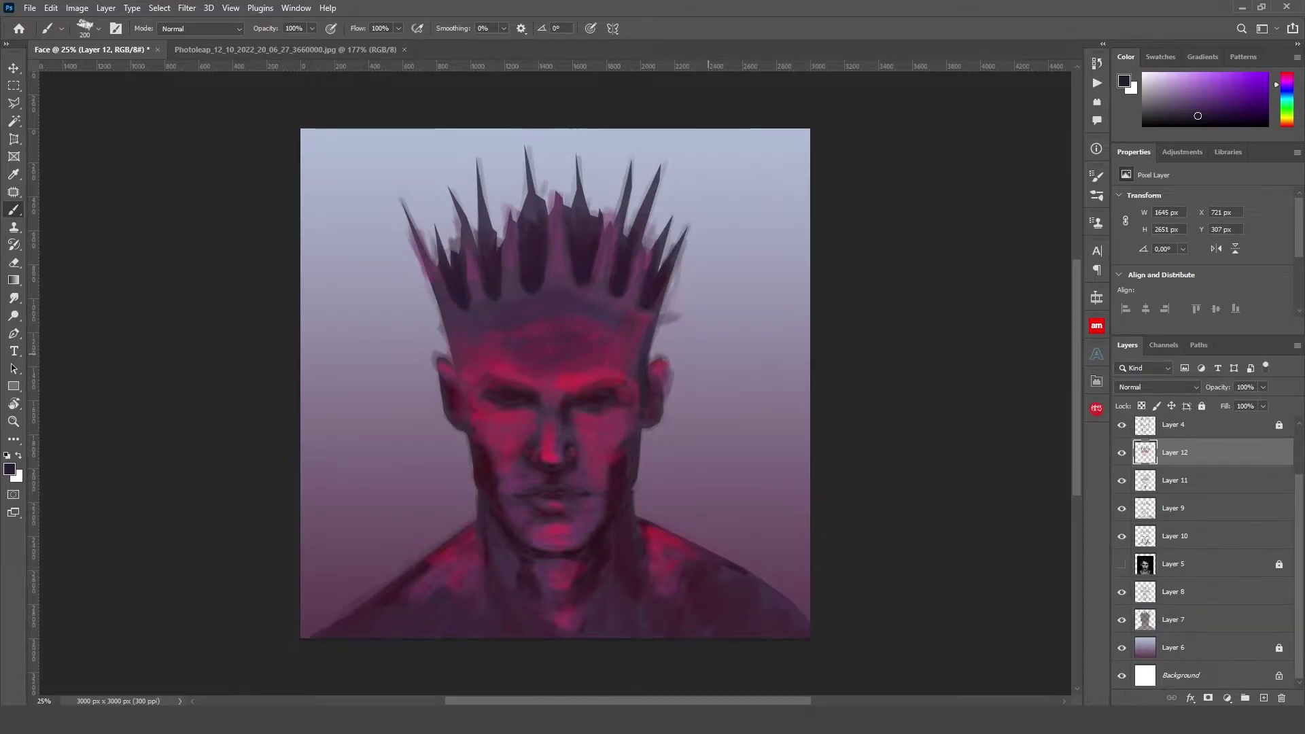
{"action": "key", "text": "bracketleft"}
{"action": "key", "text": "bracketleft"}
{"action": "key", "text": "bracketleft"}
{"action": "key", "text": "bracketleft"}
{"action": "key", "text": "bracketleft"}
{"action": "key", "text": "bracketleft"}
Extend the right and central crown spikes upward and add new spikes on the left
{"action": "left_click_drag", "start_coordinate": [659, 158], "coordinate": [660, 267]}
{"action": "left_click_drag", "start_coordinate": [695, 209], "coordinate": [675, 253]}
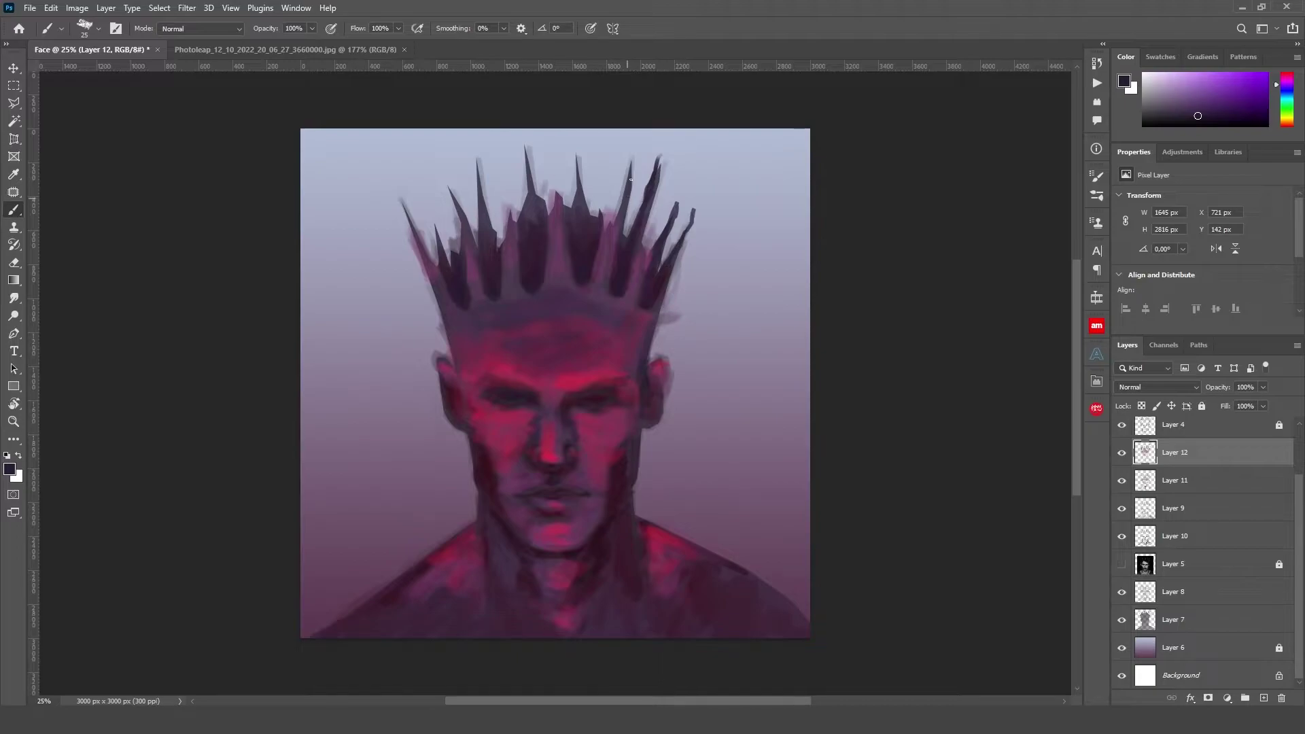
{"action": "left_click_drag", "start_coordinate": [632, 155], "coordinate": [628, 183]}
{"action": "left_click_drag", "start_coordinate": [581, 144], "coordinate": [578, 214]}
{"action": "mouse_move", "coordinate": [526, 155]}
{"action": "left_mouse_down"}
{"action": "mouse_move", "coordinate": [531, 218]}
{"action": "mouse_move", "coordinate": [487, 239]}
{"action": "left_mouse_up"}
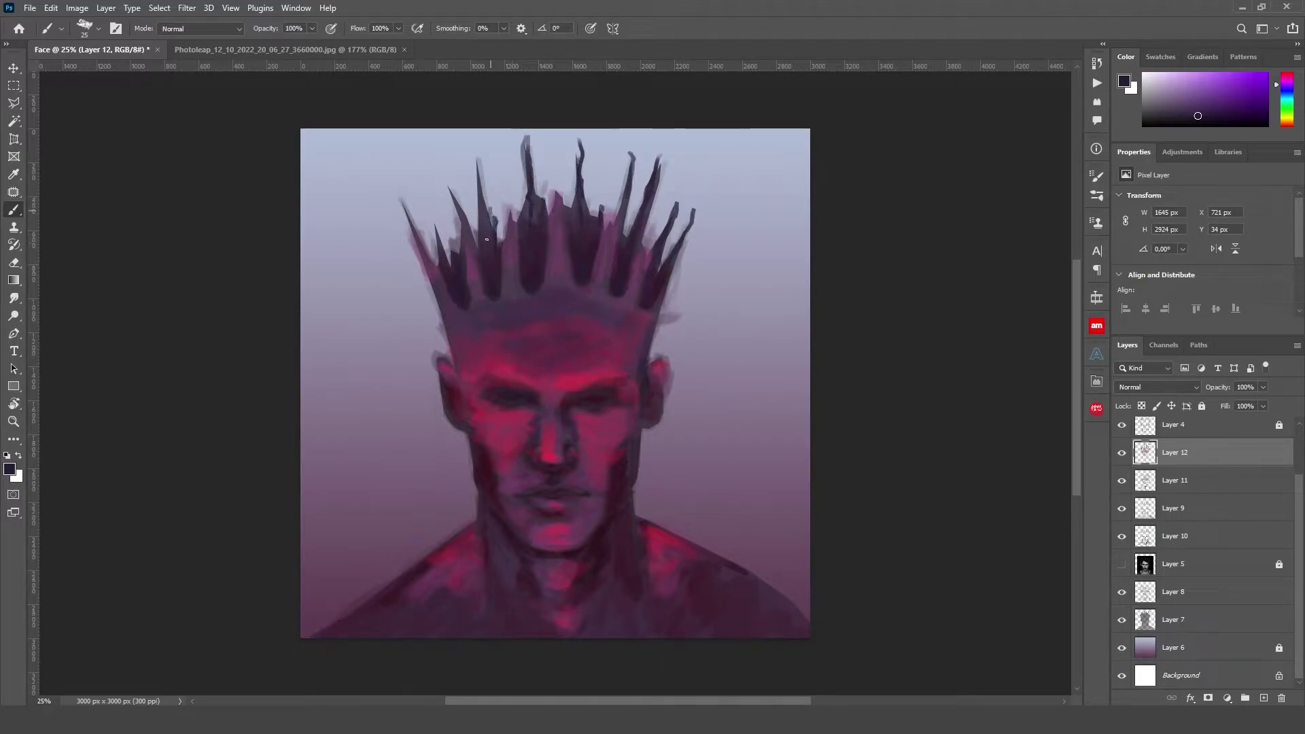
{"action": "mouse_move", "coordinate": [445, 179]}
{"action": "left_mouse_down"}
{"action": "mouse_move", "coordinate": [460, 231]}
{"action": "mouse_move", "coordinate": [441, 242]}
{"action": "left_mouse_up"}
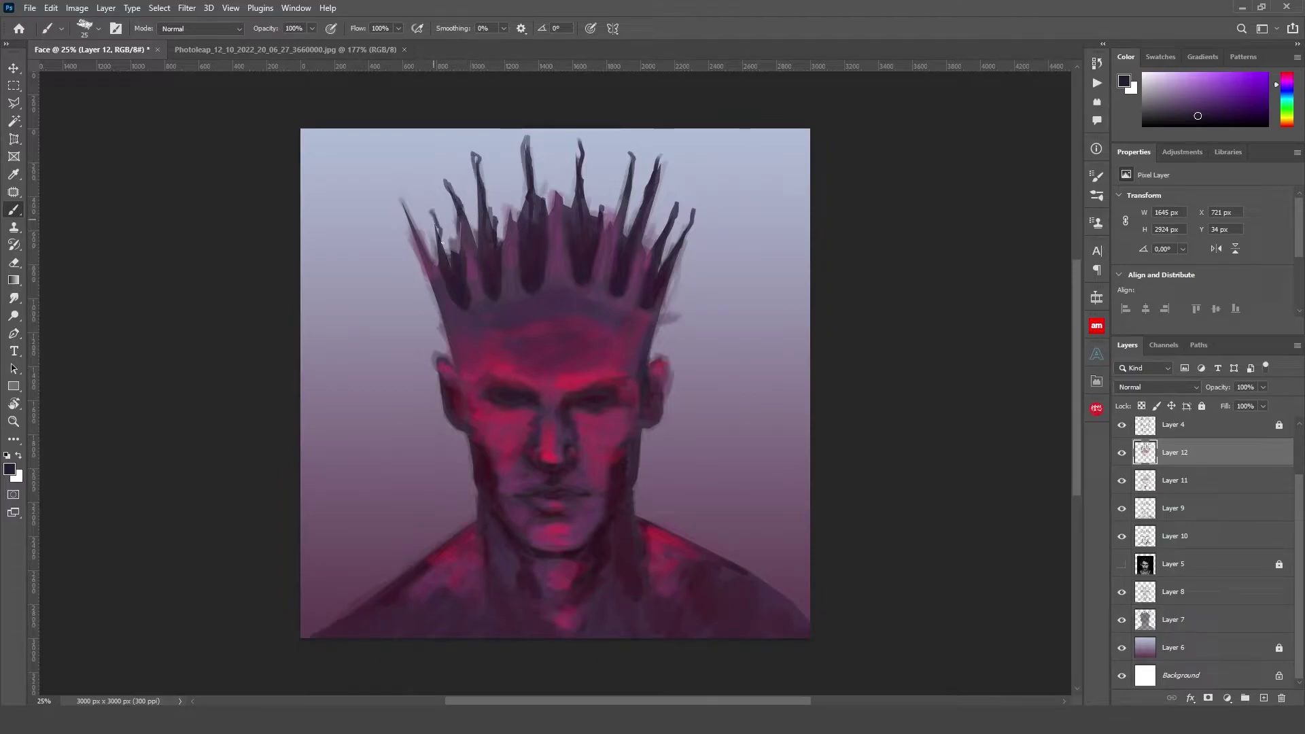
Hide Layer 4's light crown strokes, brighten the cheek and ear, then pick the Eraser
{"action": "key", "text": "ctrl+plus"}
{"action": "key", "text": "ctrl+plus"}
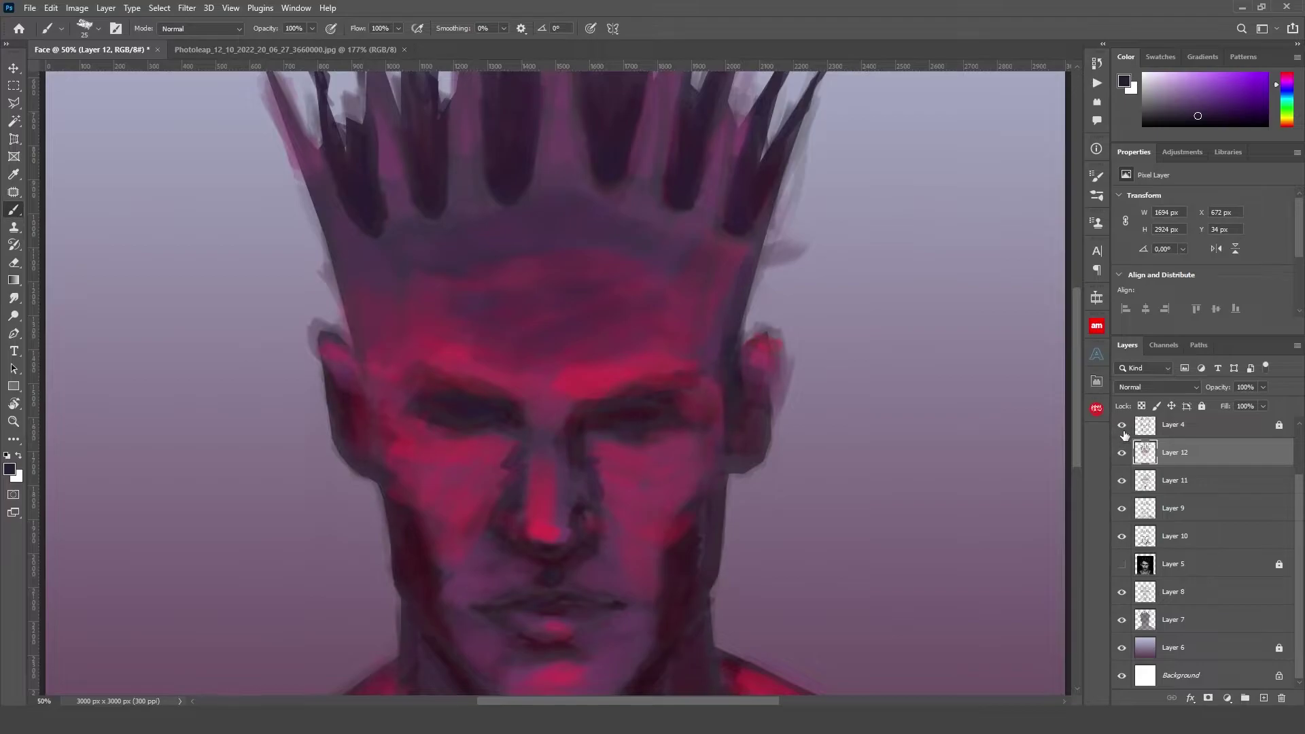
{"action": "left_click", "coordinate": [1122, 427]}
{"action": "key", "text": "ctrl+0"}
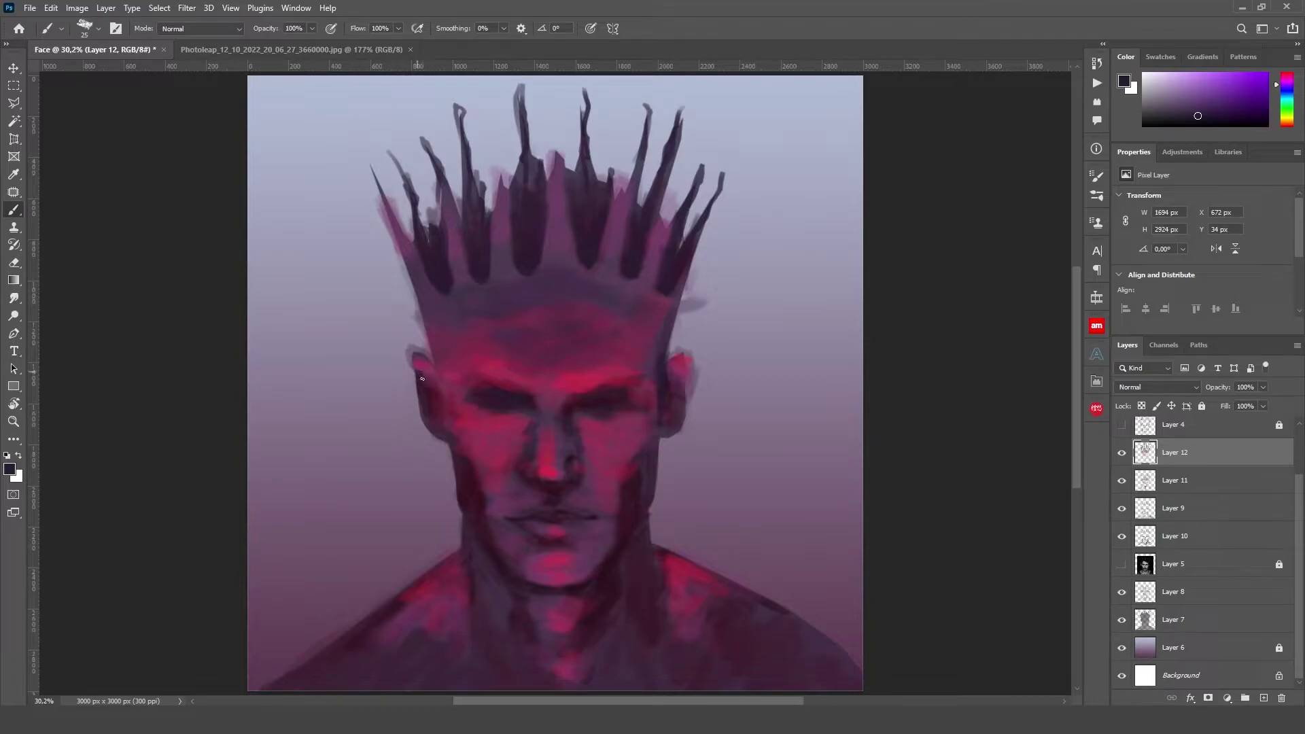
{"action": "mouse_move", "coordinate": [422, 379]}
{"action": "left_mouse_down"}
{"action": "mouse_move", "coordinate": [428, 431]}
{"action": "mouse_move", "coordinate": [437, 401]}
{"action": "left_mouse_up"}
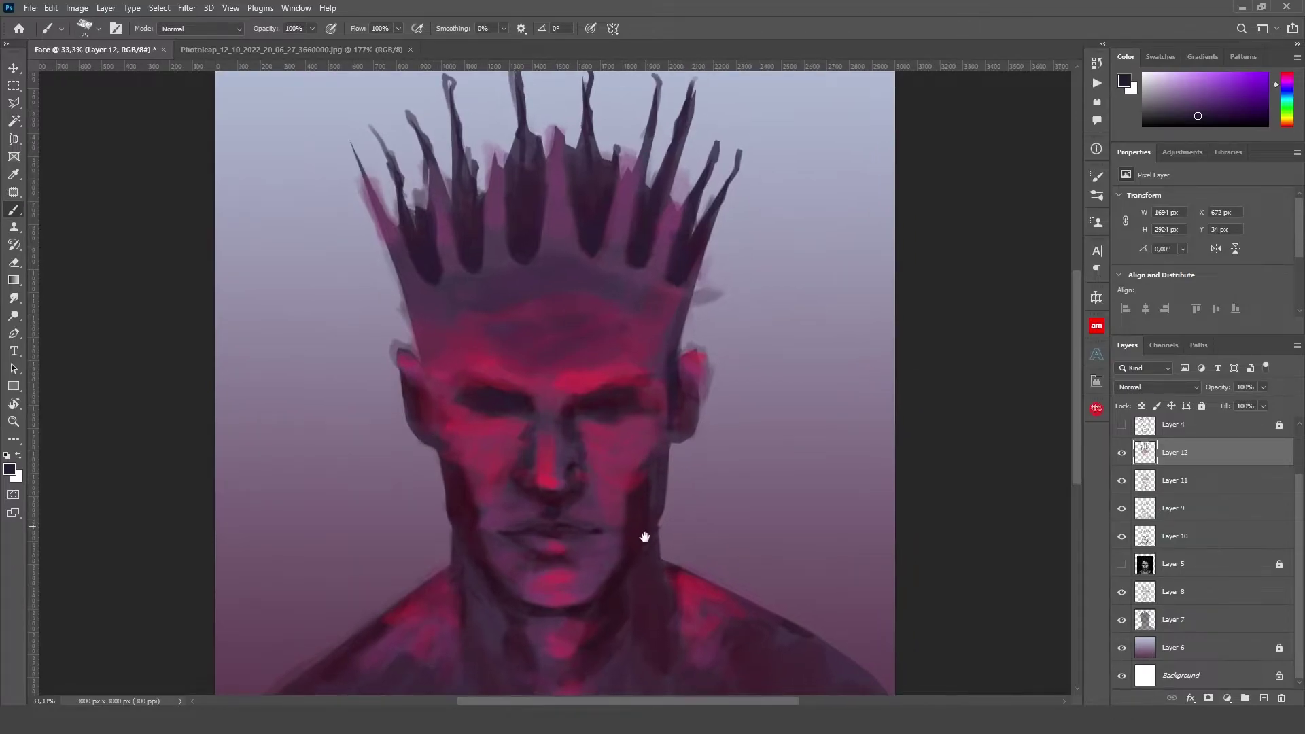
{"action": "key", "text": "ctrl+plus"}
{"action": "scroll", "coordinate": [464, 471], "scroll_direction": "down", "scroll_amount": 3}
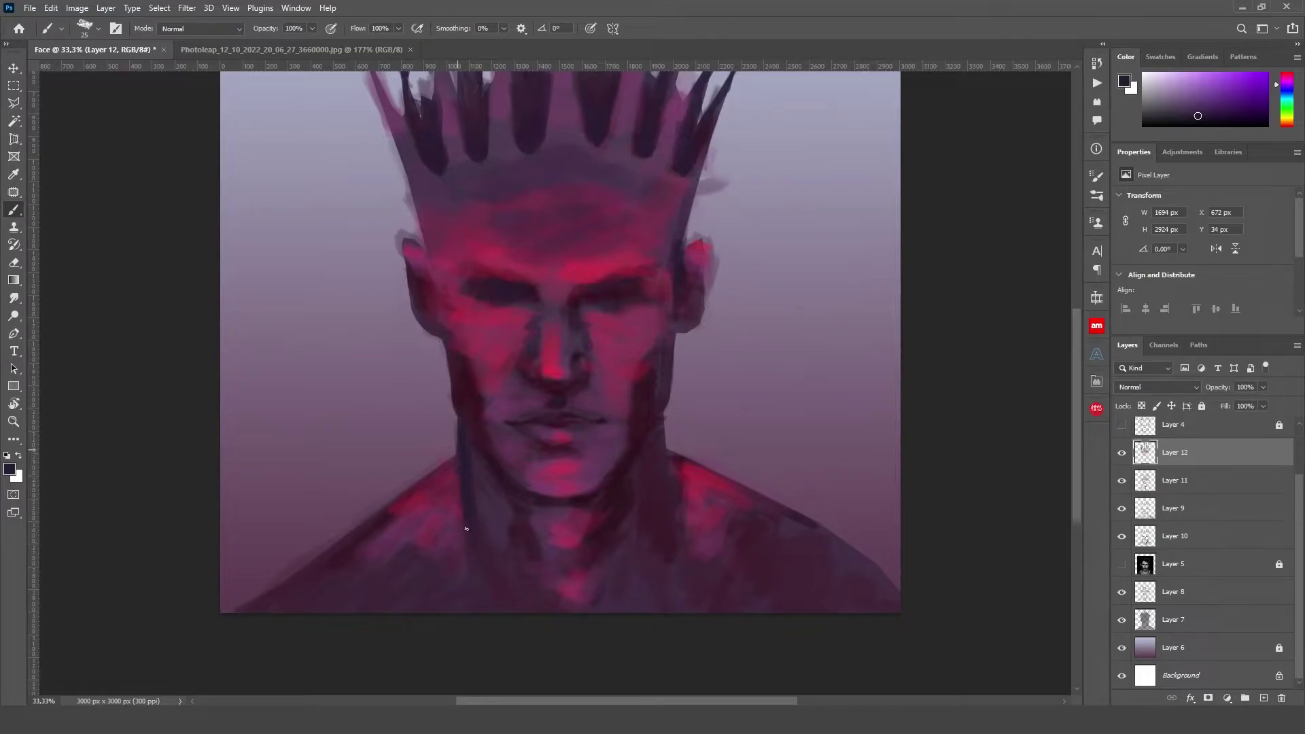
{"action": "key", "text": "e"}
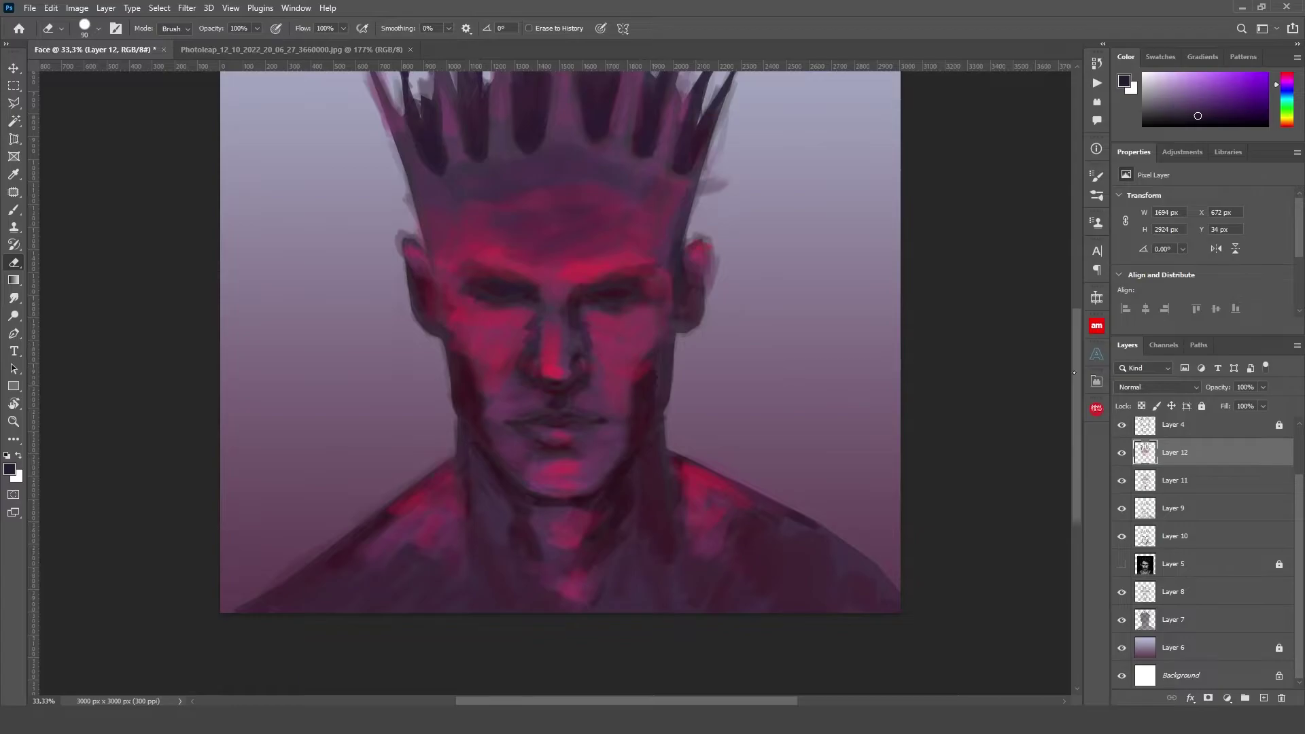
Sample the nose's crimson for the ears, then select the Smudge tool
{"action": "left_click_drag", "start_coordinate": [970, 321], "coordinate": [994, 394]}
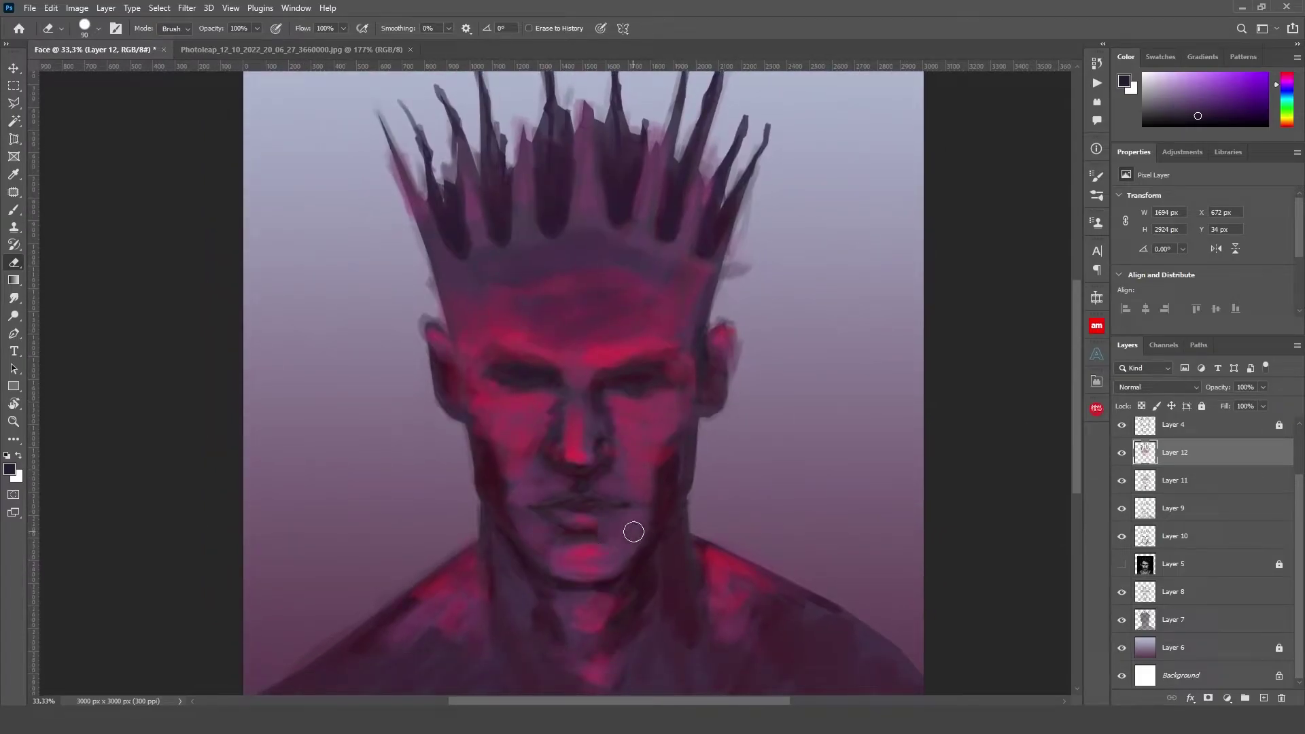
{"action": "key", "text": "b"}
{"action": "left_click", "coordinate": [580, 446], "text": "alt"}
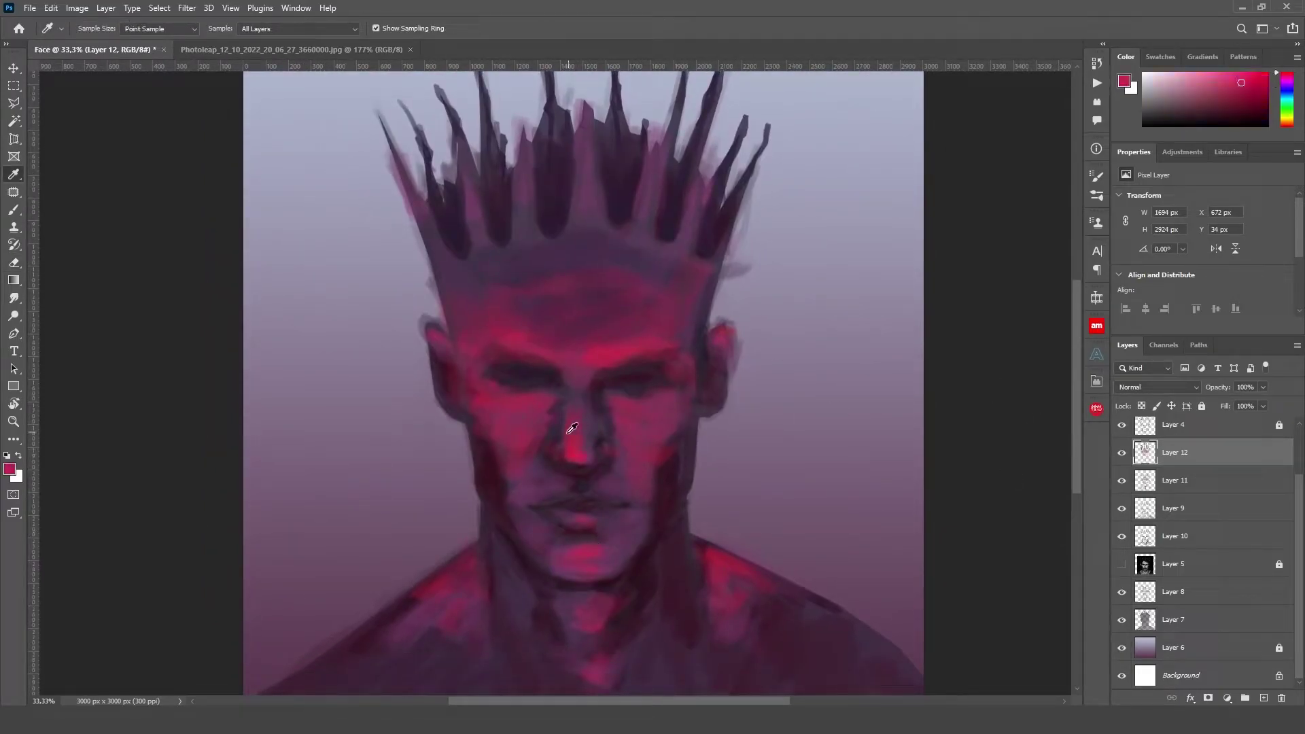
{"action": "key", "text": "ctrl+plus"}
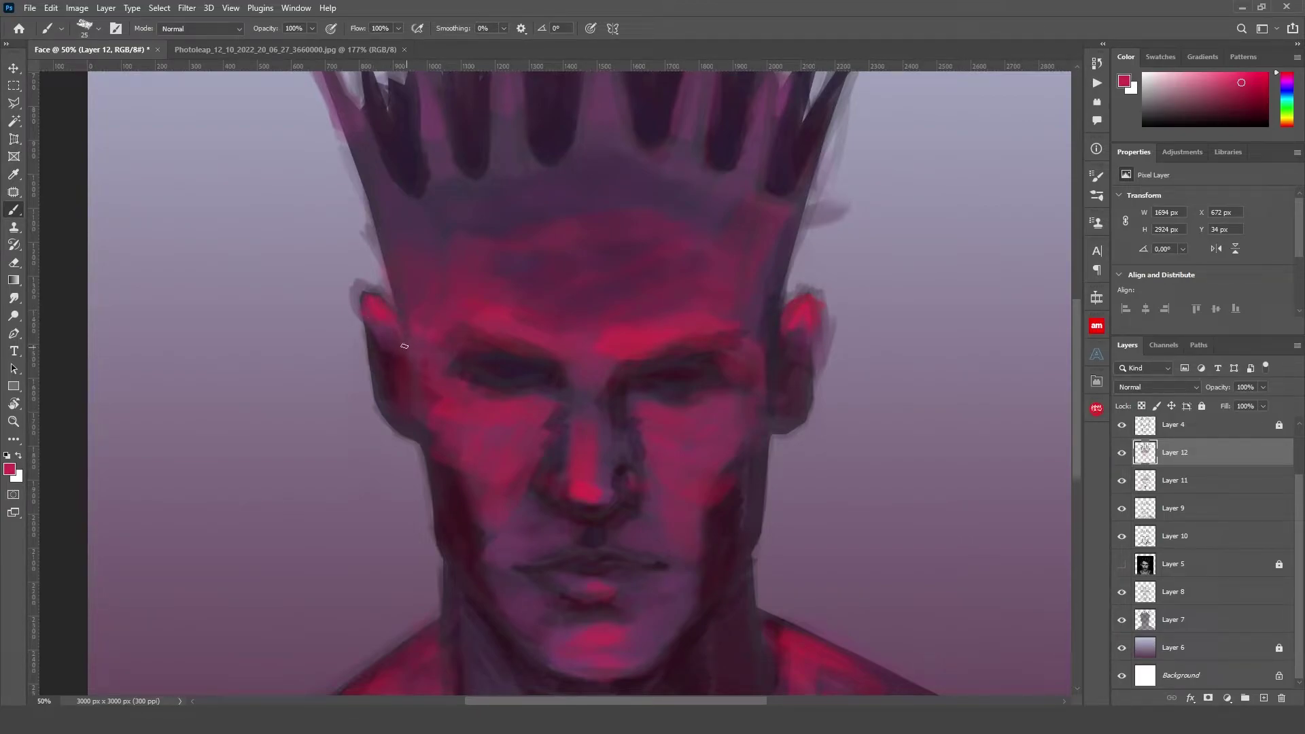
{"action": "scroll", "coordinate": [509, 451], "scroll_direction": "down", "scroll_amount": 3}
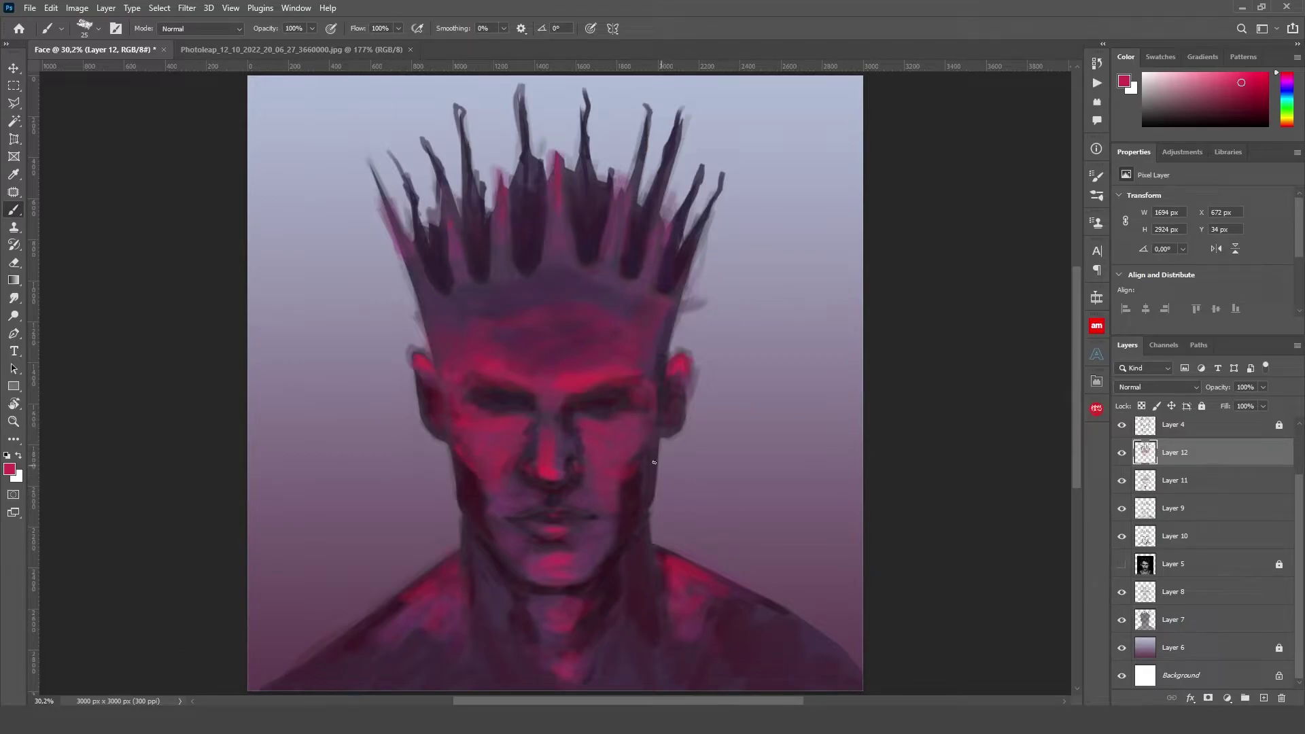
{"action": "left_click", "coordinate": [98, 30]}
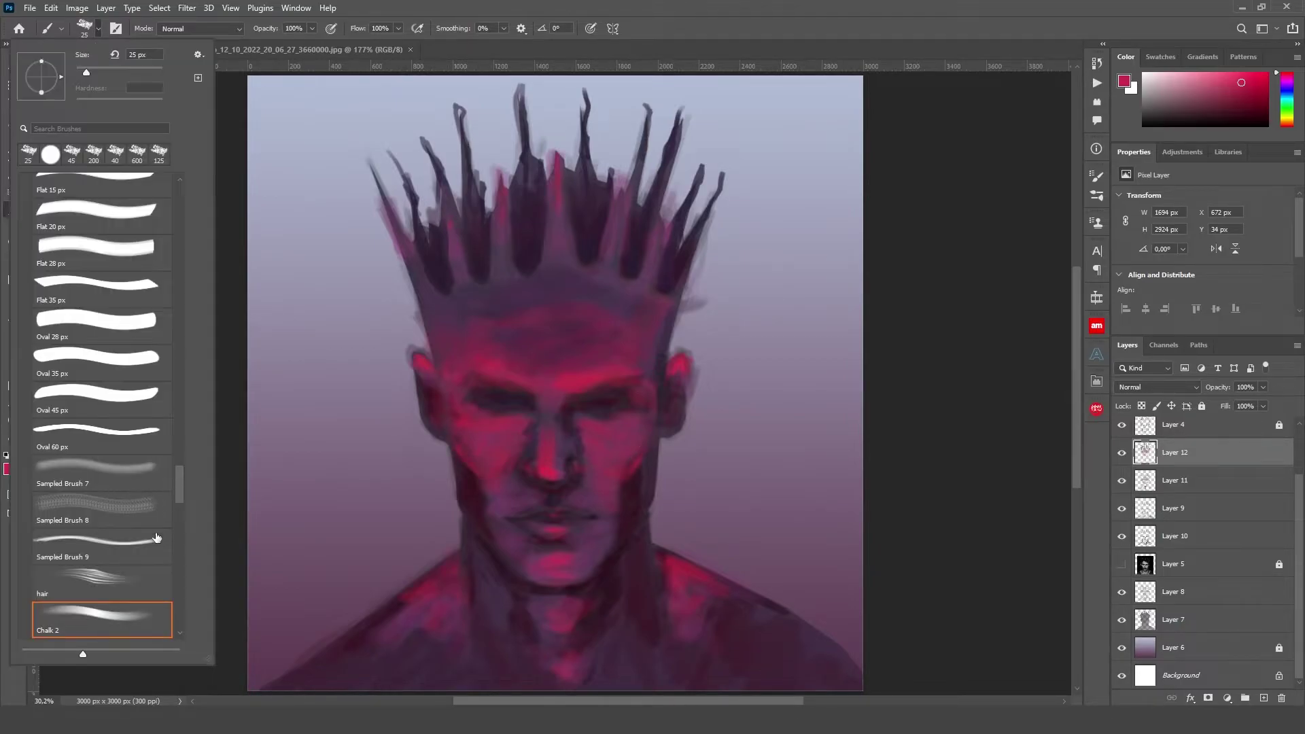
{"action": "key", "text": "r"}
{"action": "key", "text": "Escape"}
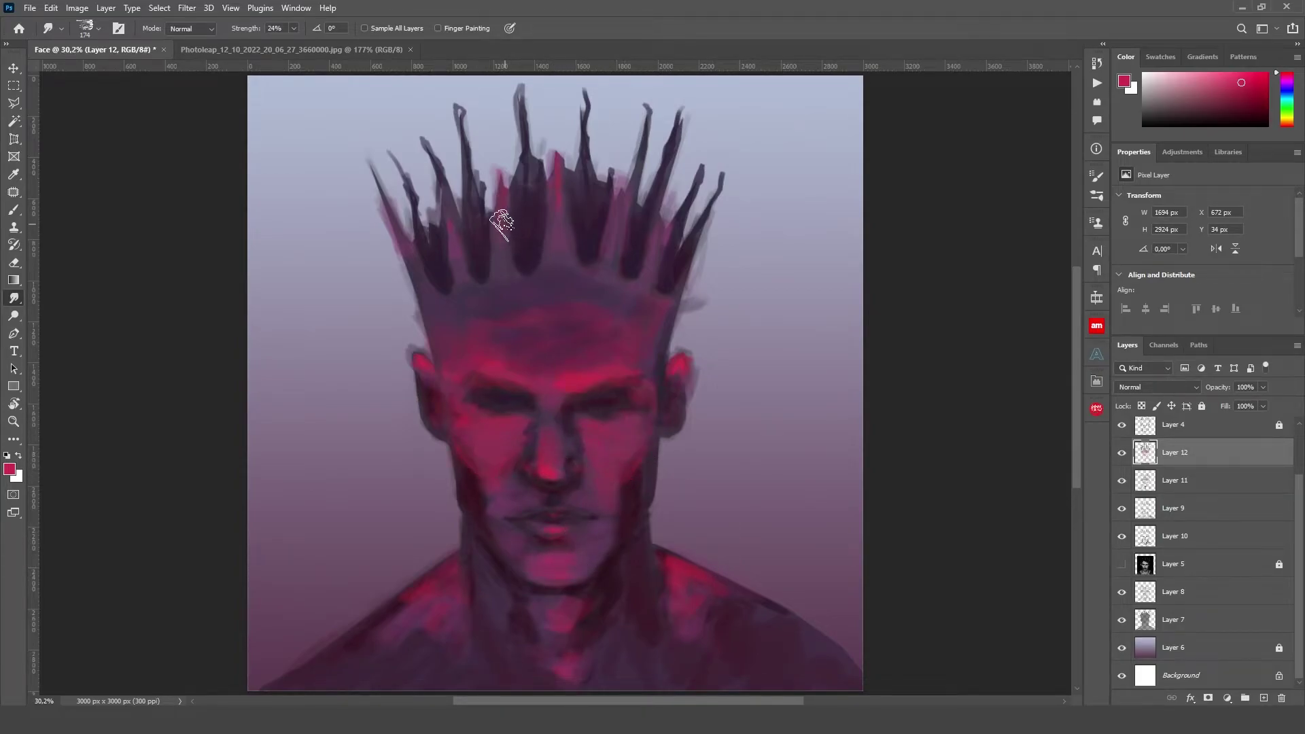
Smudge the paint on both lower shoulders and compare with Layer 11 hidden
{"action": "left_click_drag", "start_coordinate": [438, 591], "coordinate": [412, 686]}
{"action": "left_click_drag", "start_coordinate": [745, 677], "coordinate": [789, 631]}
{"action": "left_click", "coordinate": [1122, 481]}
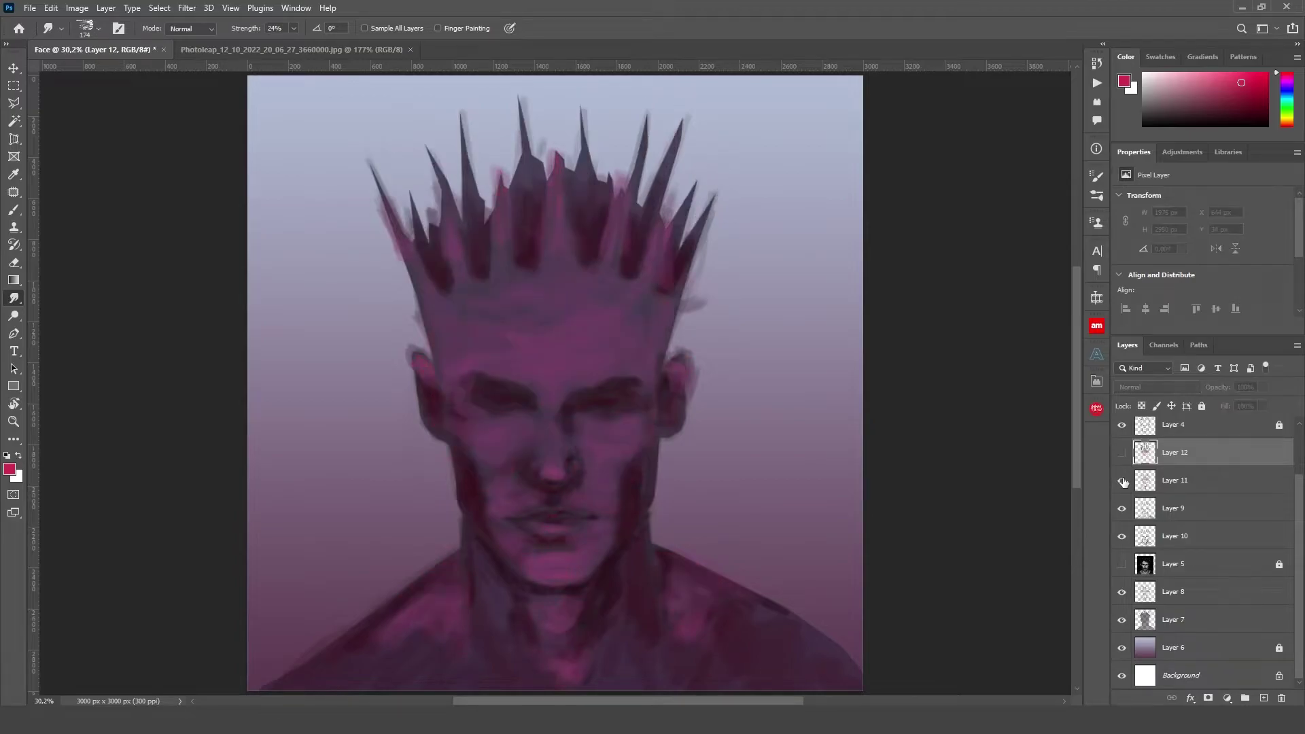
{"action": "left_click", "coordinate": [1122, 481]}
{"action": "left_click", "coordinate": [1175, 481]}
Compare Layer 12's hot-pink highlights on and off, keeping Layer 12 visible and active
{"action": "left_click", "coordinate": [1123, 453]}
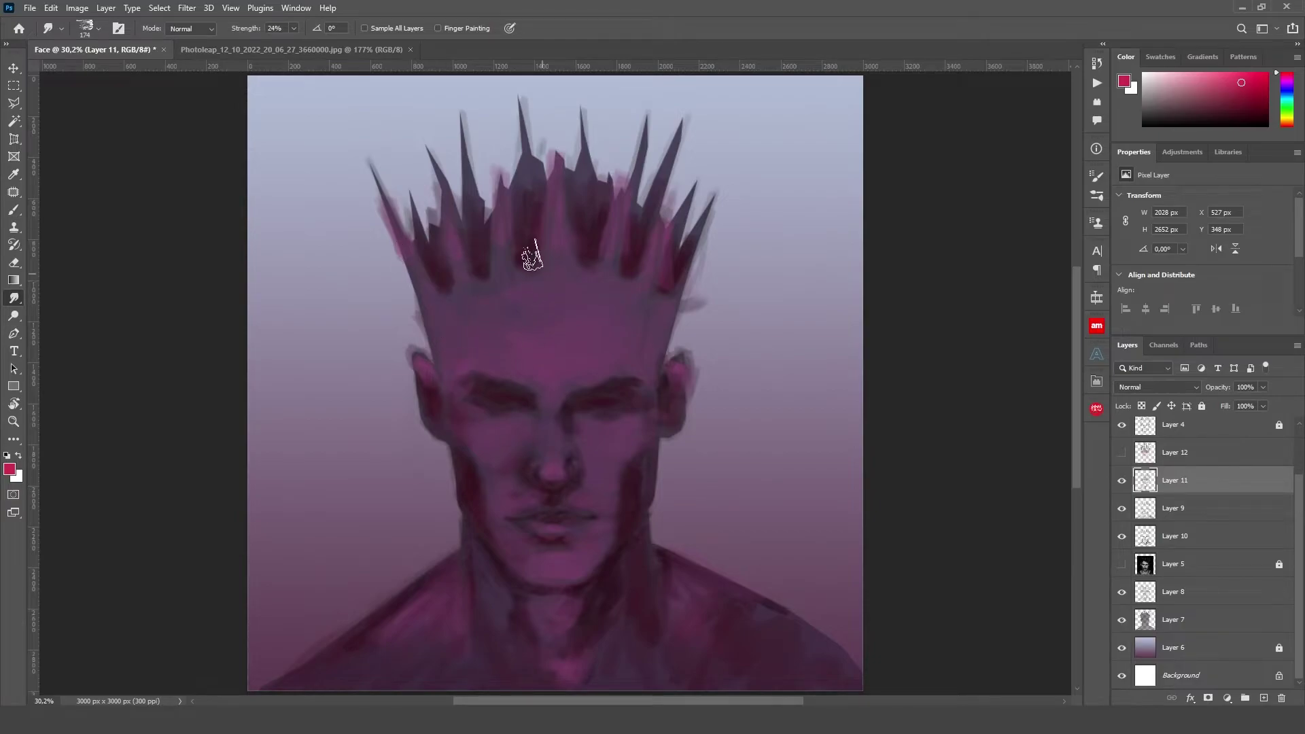
{"action": "left_click", "coordinate": [1122, 452]}
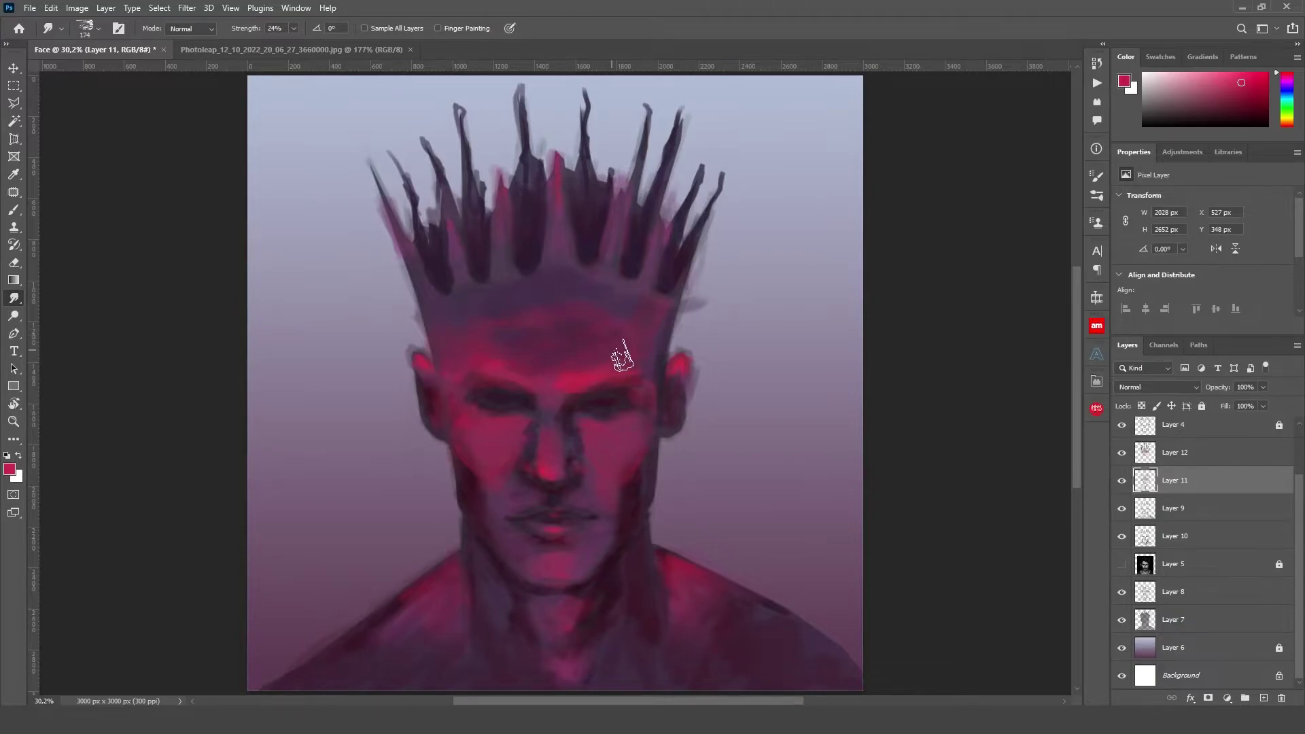
{"action": "left_click", "coordinate": [1140, 461]}
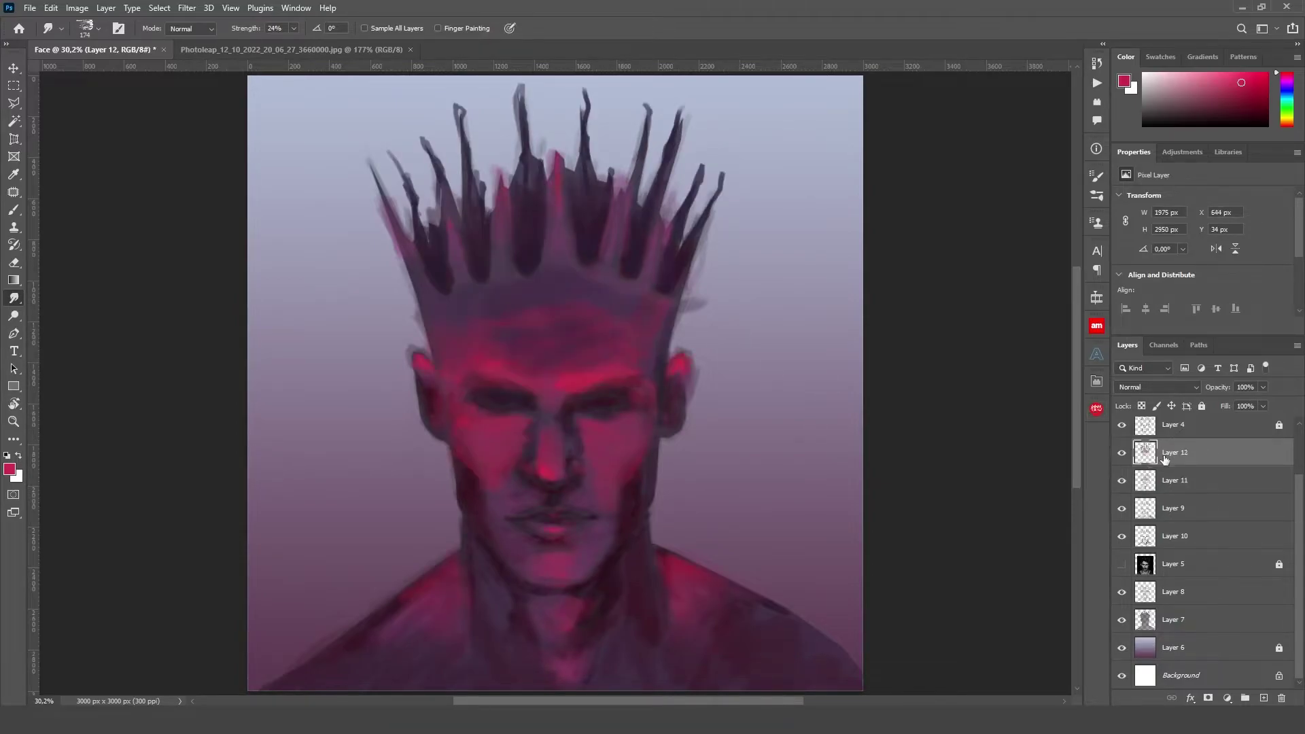
{"action": "left_click", "coordinate": [1122, 453]}
Smudge the paint at the lower-left shoulder
{"action": "key", "text": "b"}
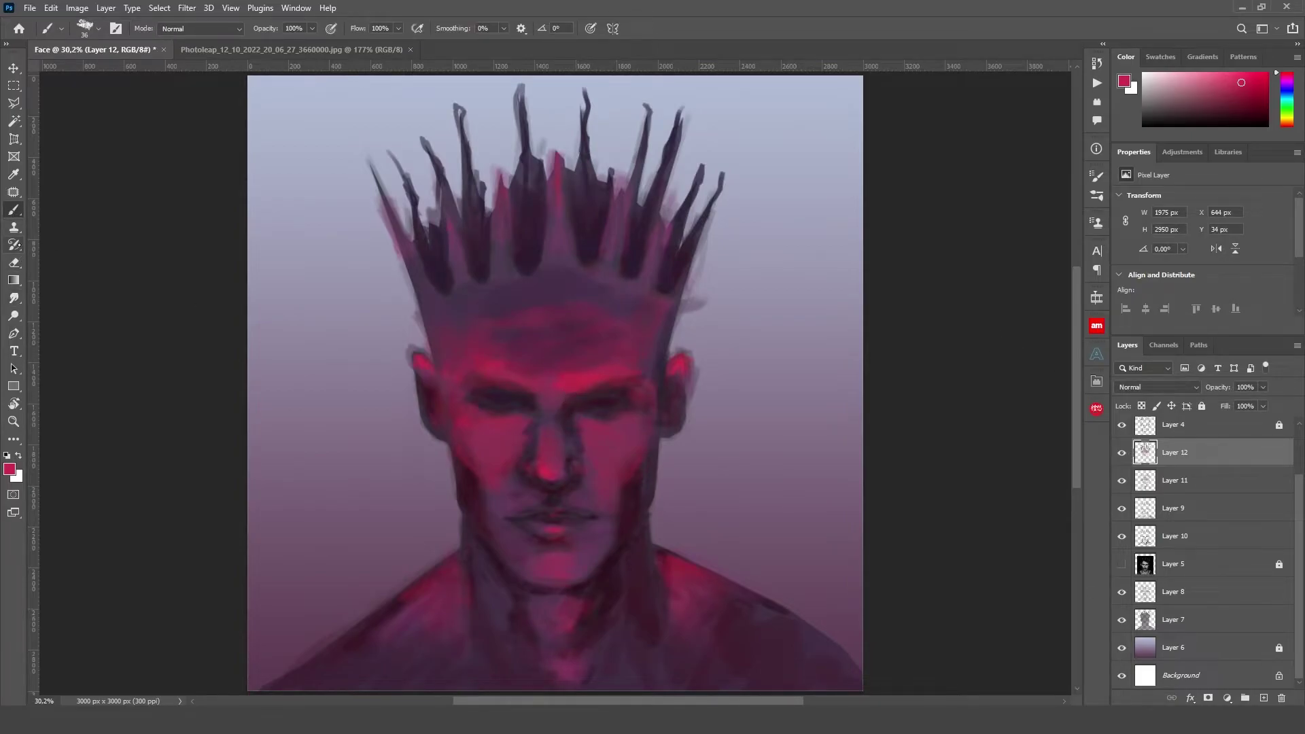
{"action": "key", "text": "r"}
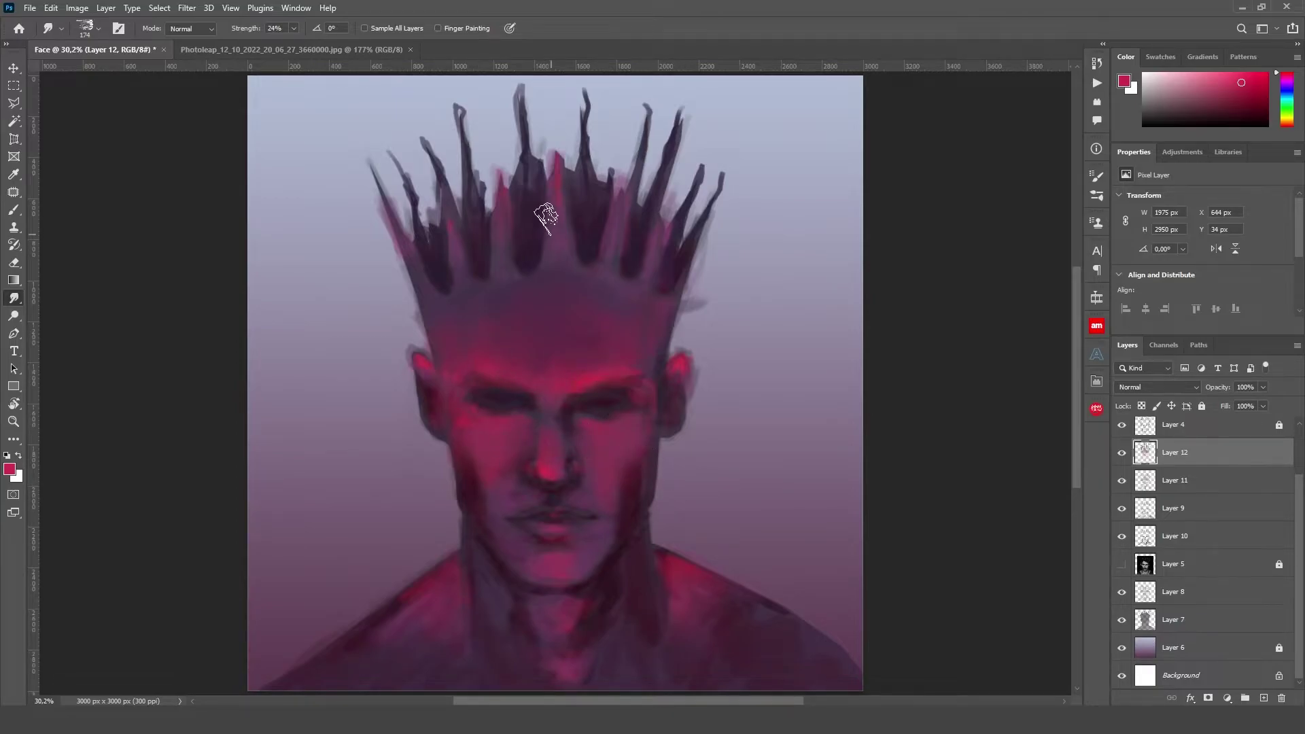
{"action": "left_click_drag", "start_coordinate": [400, 634], "coordinate": [350, 664]}
On Layer 8, erase the dark wisps at the right and left edges of the head
{"action": "key", "text": "e"}
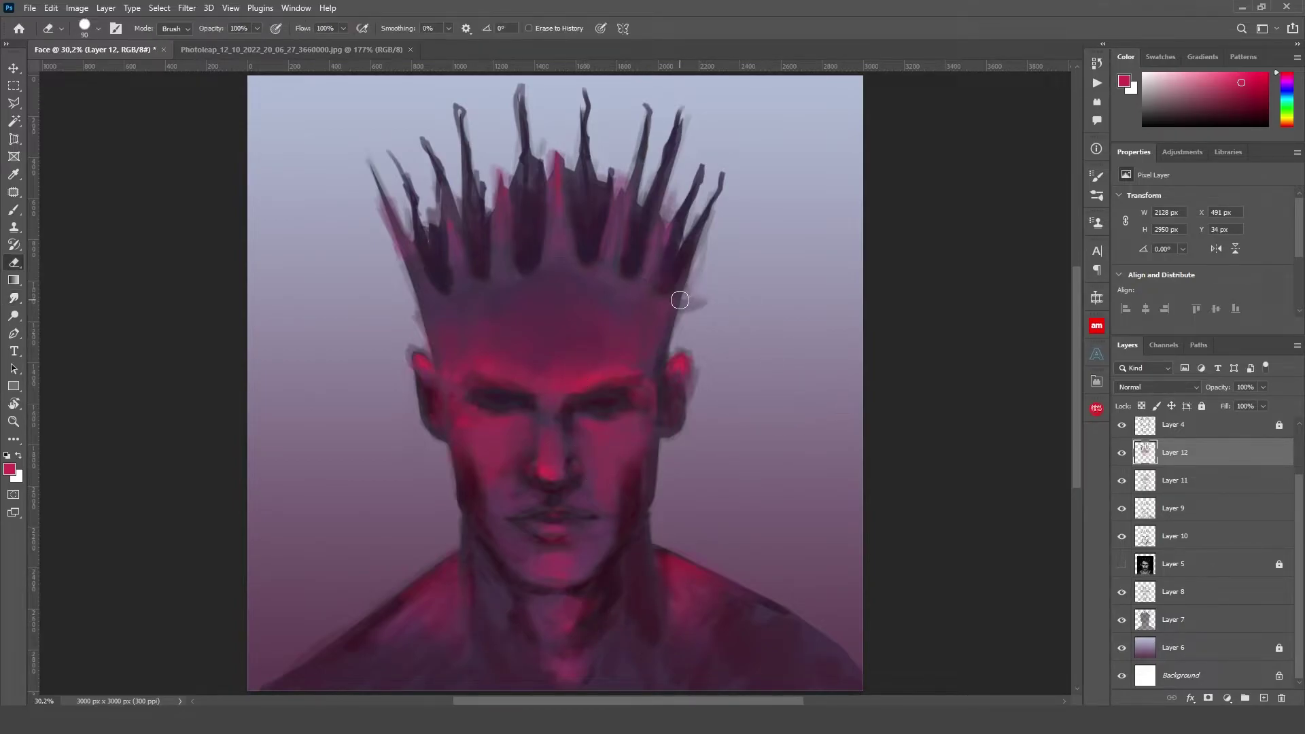
{"action": "left_click", "coordinate": [1122, 537]}
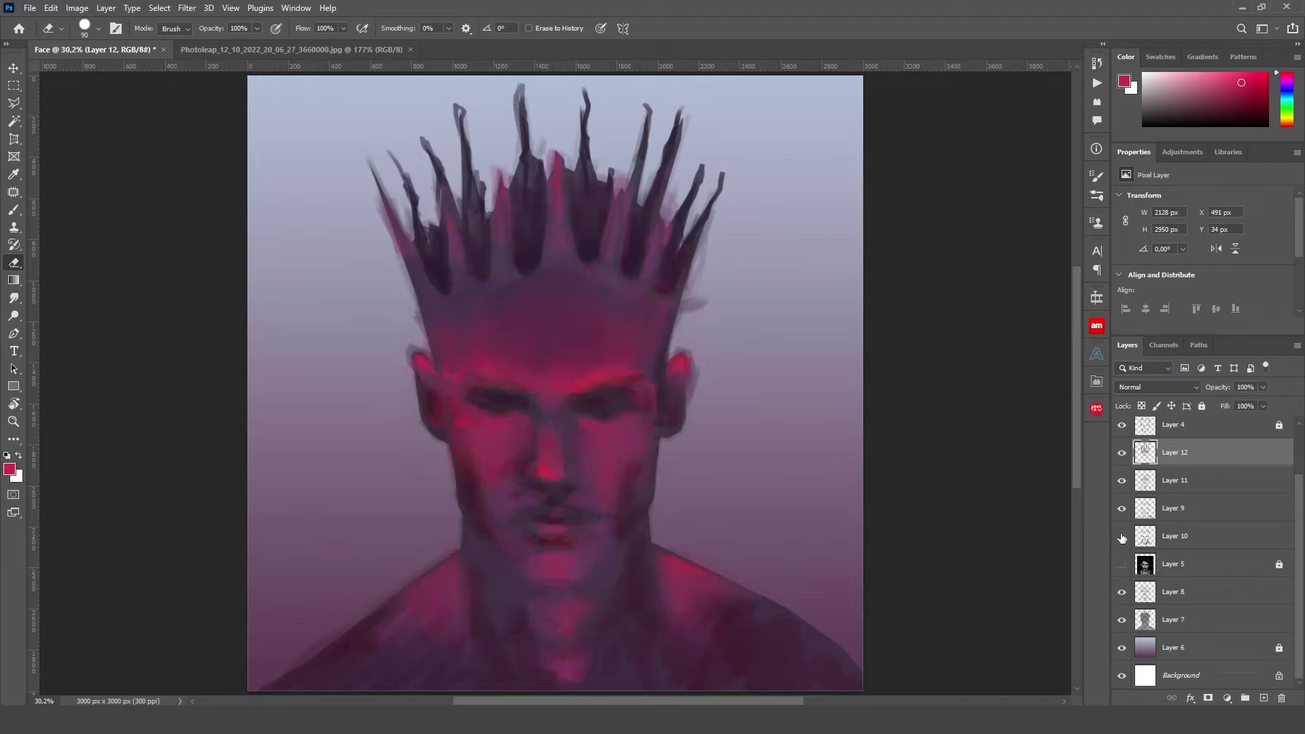
{"action": "left_click", "coordinate": [1122, 620]}
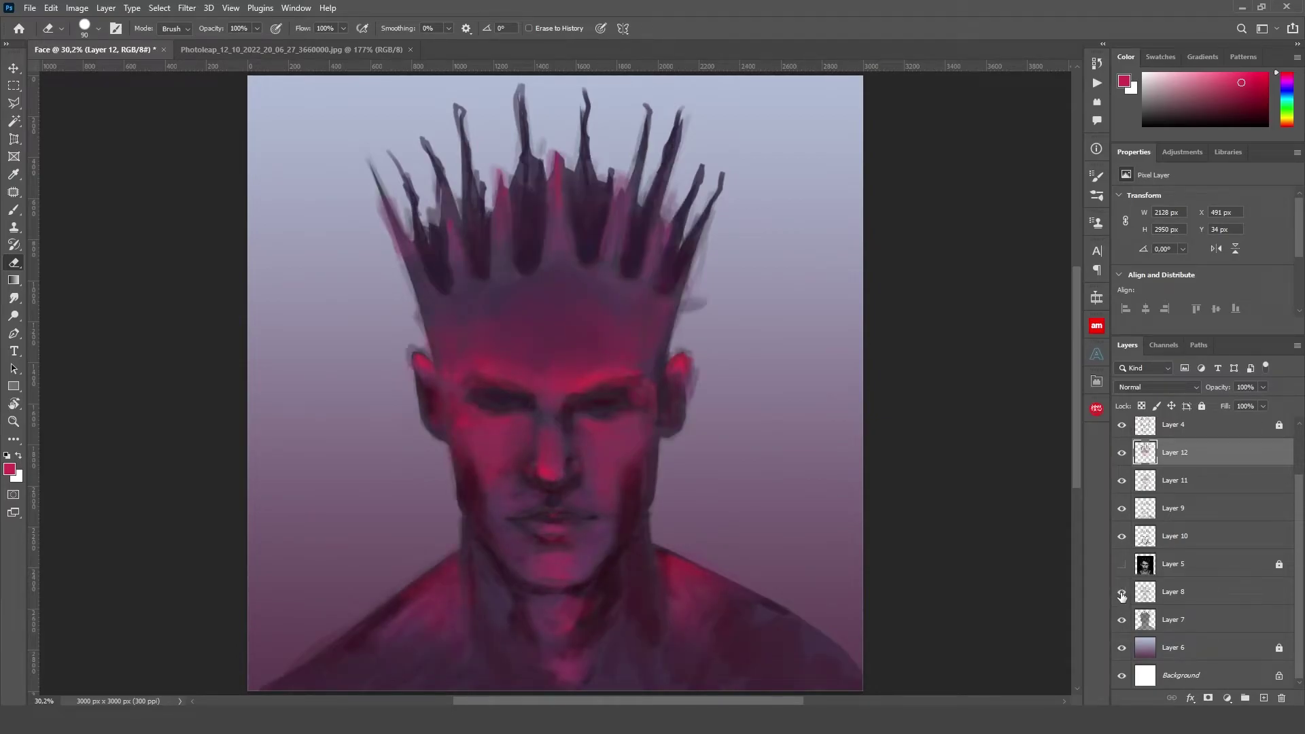
{"action": "left_click", "coordinate": [1122, 593]}
{"action": "left_click", "coordinate": [1183, 592]}
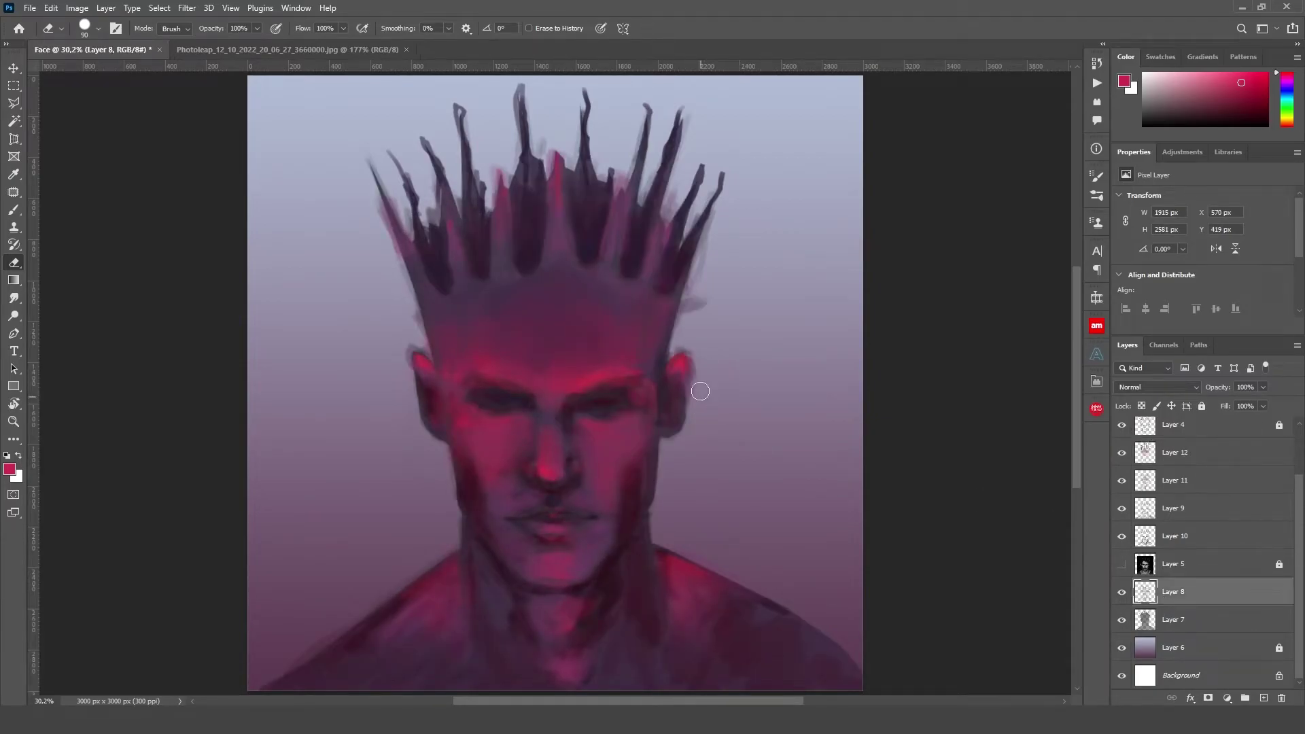
{"action": "left_click_drag", "start_coordinate": [709, 277], "coordinate": [690, 305]}
{"action": "left_click_drag", "start_coordinate": [417, 312], "coordinate": [420, 345]}
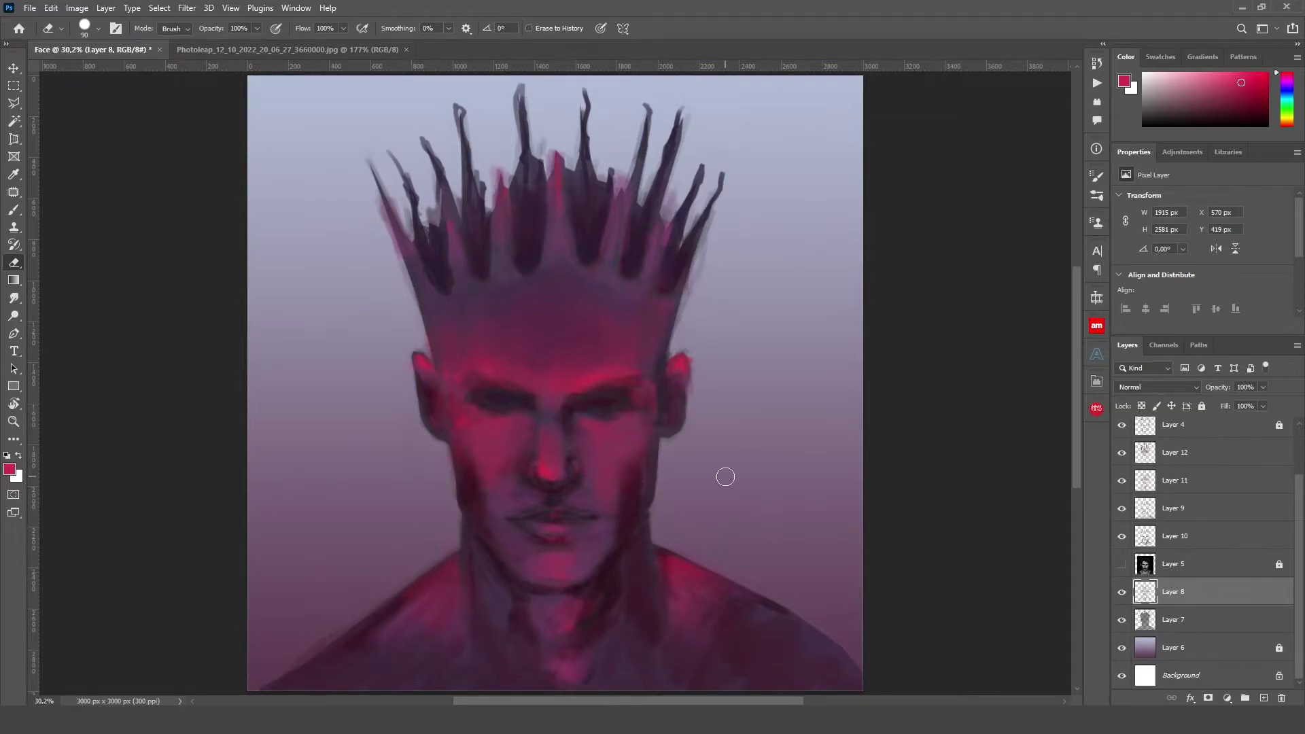
Hide Layer 4's wispy strokes and sample a dark purple to paint on Layer 12
{"action": "left_click", "coordinate": [1122, 426]}
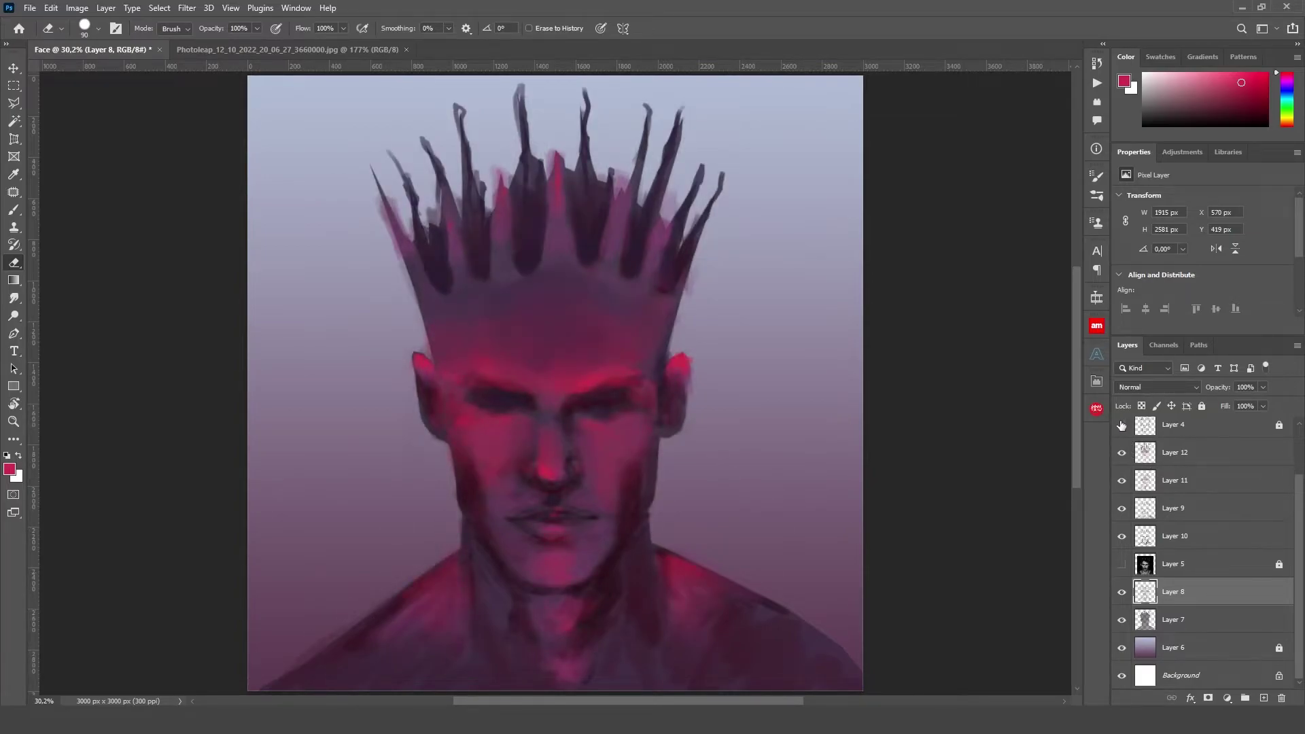
{"action": "left_click", "coordinate": [1122, 425]}
{"action": "left_click", "coordinate": [1122, 425]}
{"action": "scroll", "coordinate": [1196, 471], "scroll_direction": "up", "scroll_amount": 1}
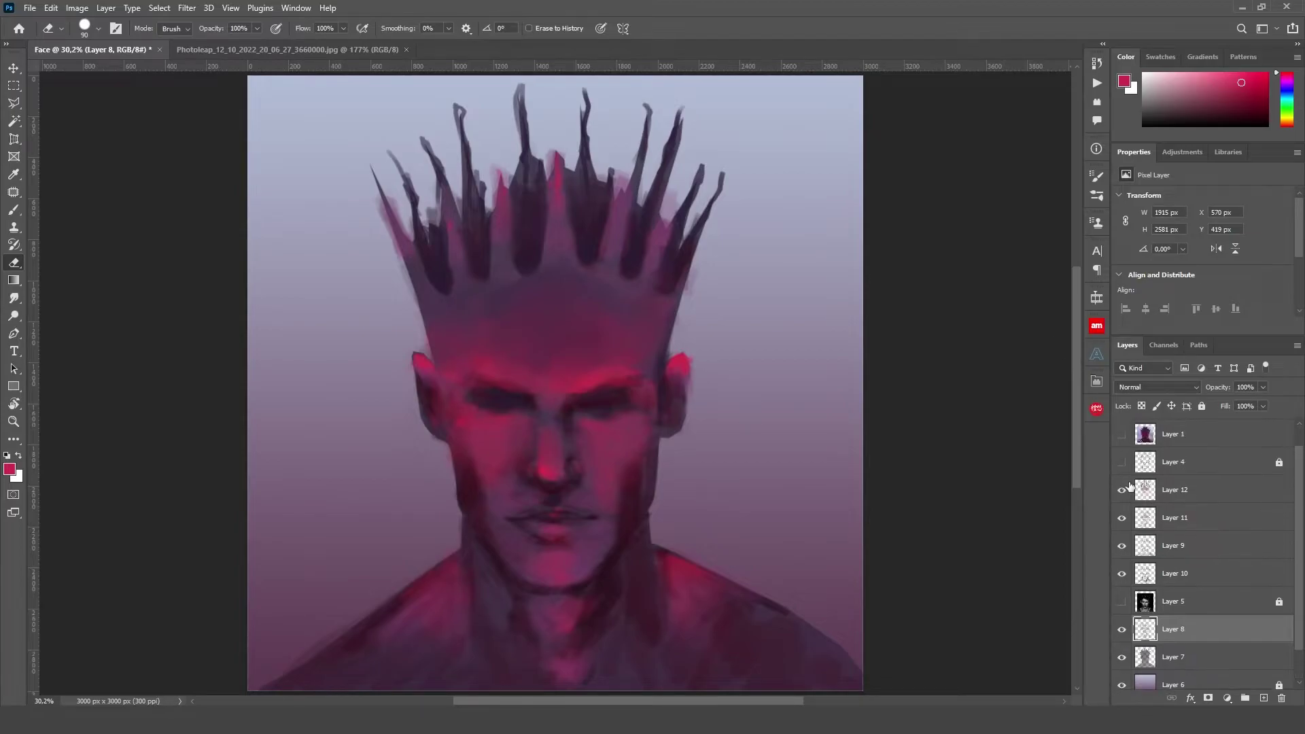
{"action": "left_click", "coordinate": [1122, 462]}
{"action": "left_click", "coordinate": [1122, 463]}
{"action": "left_click", "coordinate": [1183, 489]}
{"action": "left_click", "coordinate": [1121, 490]}
{"action": "key", "text": "i"}
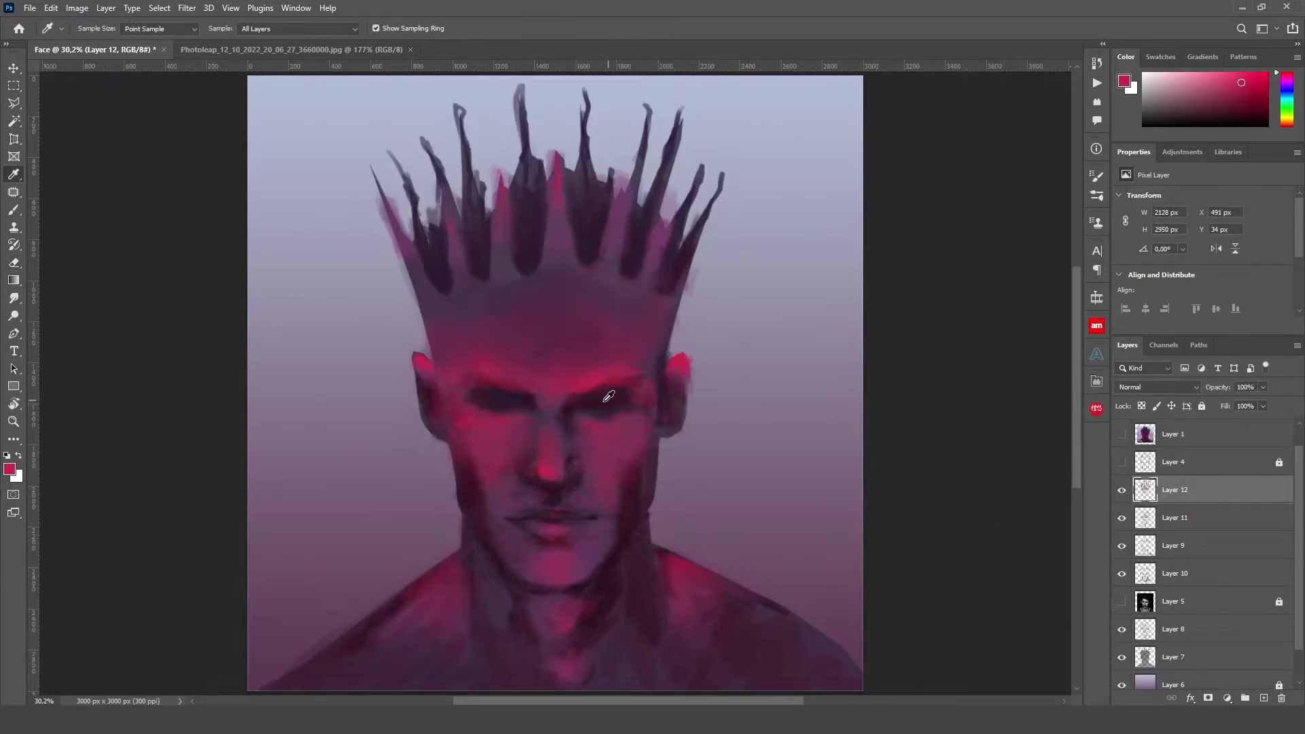
{"action": "left_click", "coordinate": [586, 244]}
{"action": "key", "text": "b"}
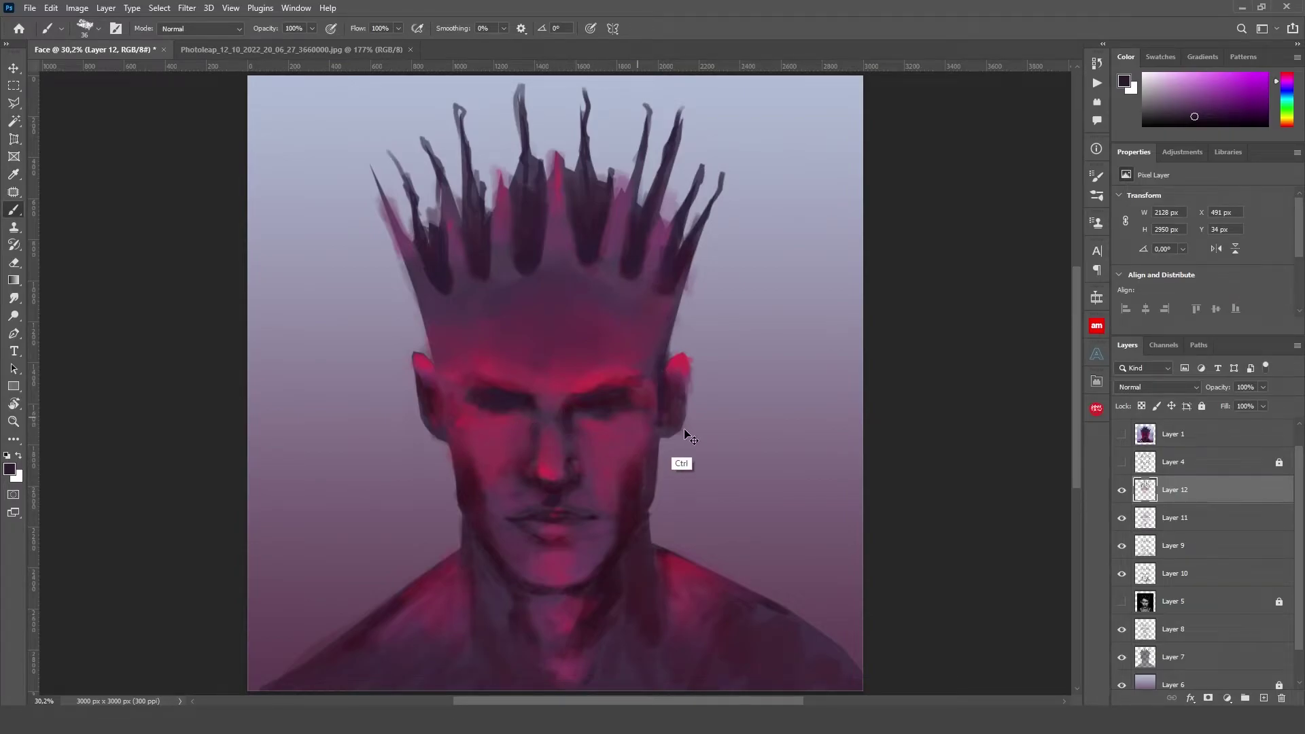
Add a new layer, then smudge Layer 9's paint out to the left shoulder edge
{"action": "left_click", "coordinate": [1264, 698]}
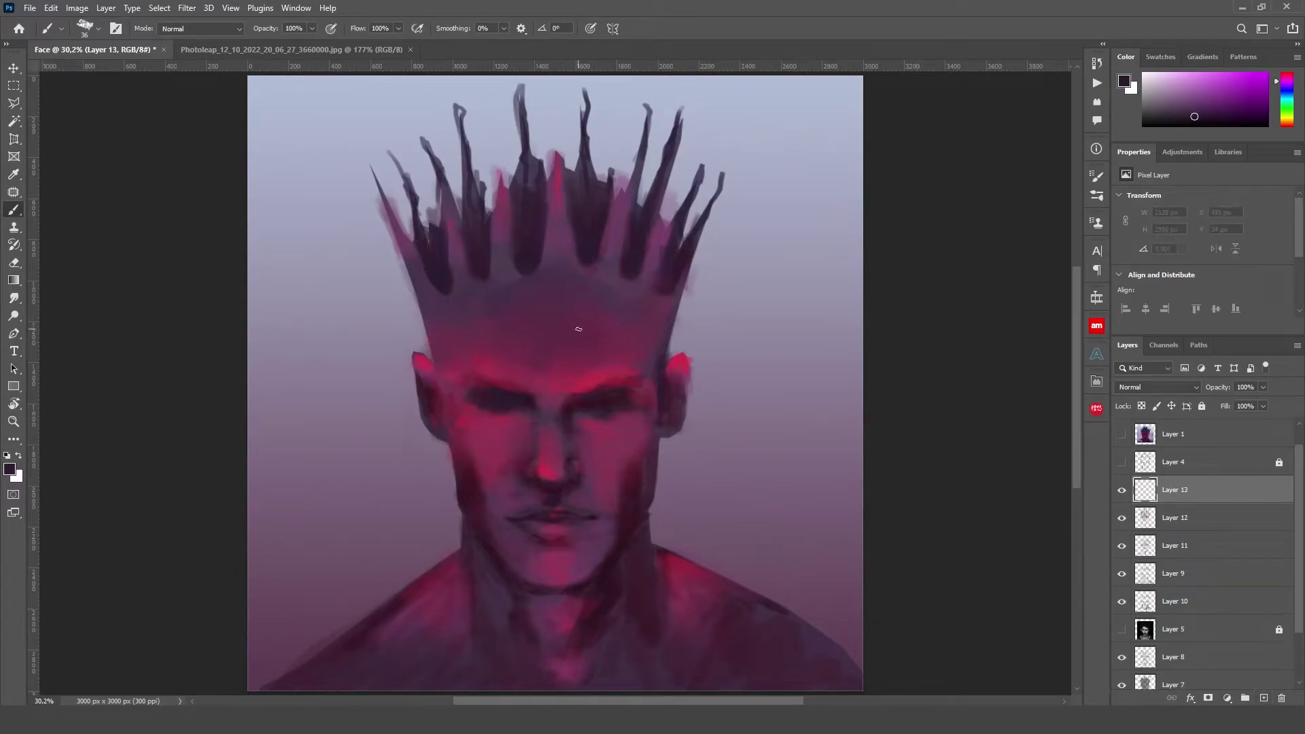
{"action": "left_click_drag", "start_coordinate": [835, 563], "coordinate": [837, 465]}
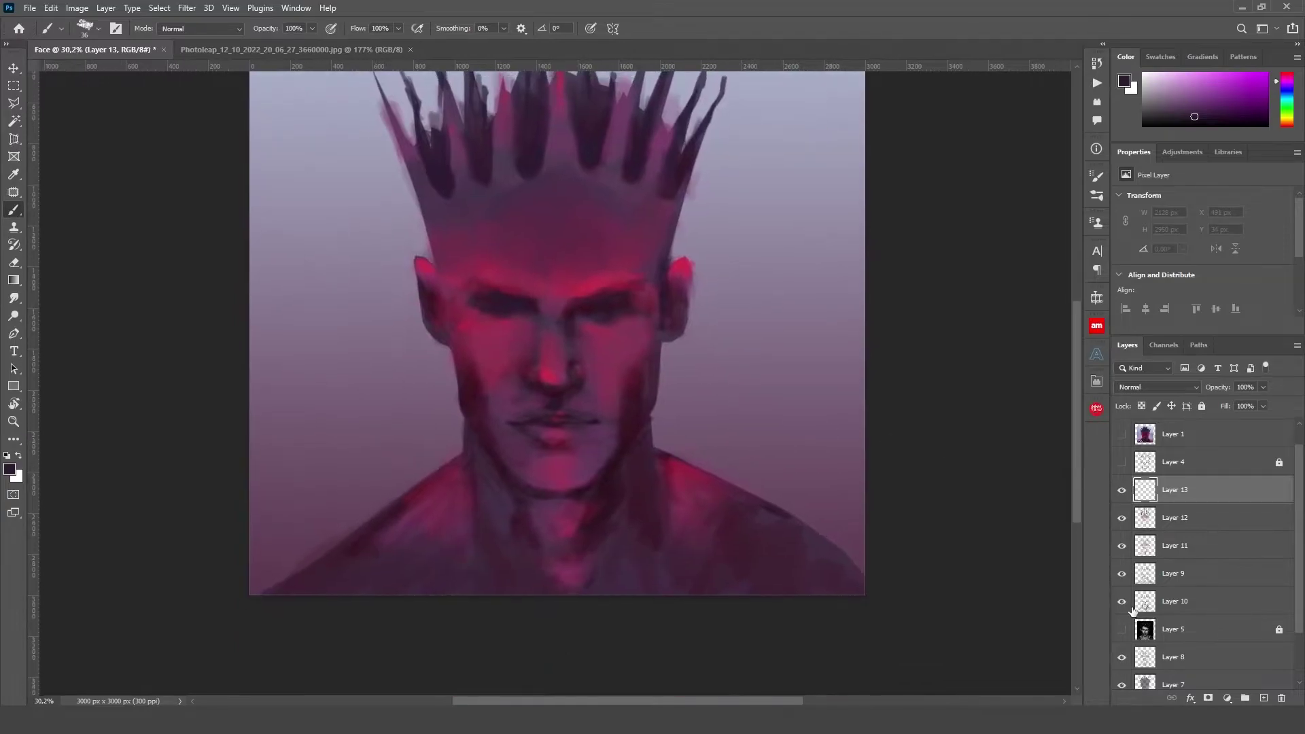
{"action": "left_click", "coordinate": [1153, 576]}
{"action": "left_click", "coordinate": [14, 298]}
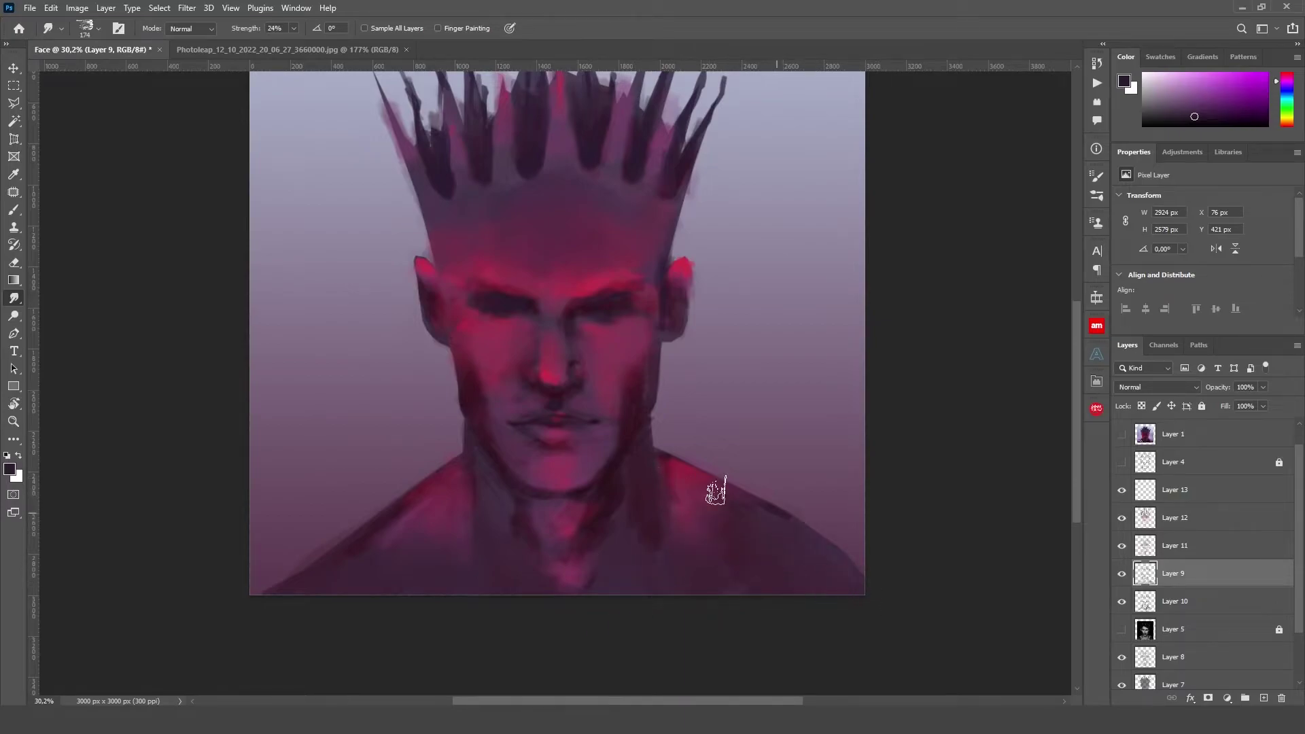
{"action": "left_click_drag", "start_coordinate": [218, 611], "coordinate": [401, 534]}
Briefly hide layers to compare the shoulders, crown, Layer 7 and Layer 10's face detail
{"action": "left_click", "coordinate": [1122, 518]}
{"action": "left_click", "coordinate": [1122, 657]}
{"action": "left_click", "coordinate": [1121, 657]}
{"action": "left_click", "coordinate": [1123, 620]}
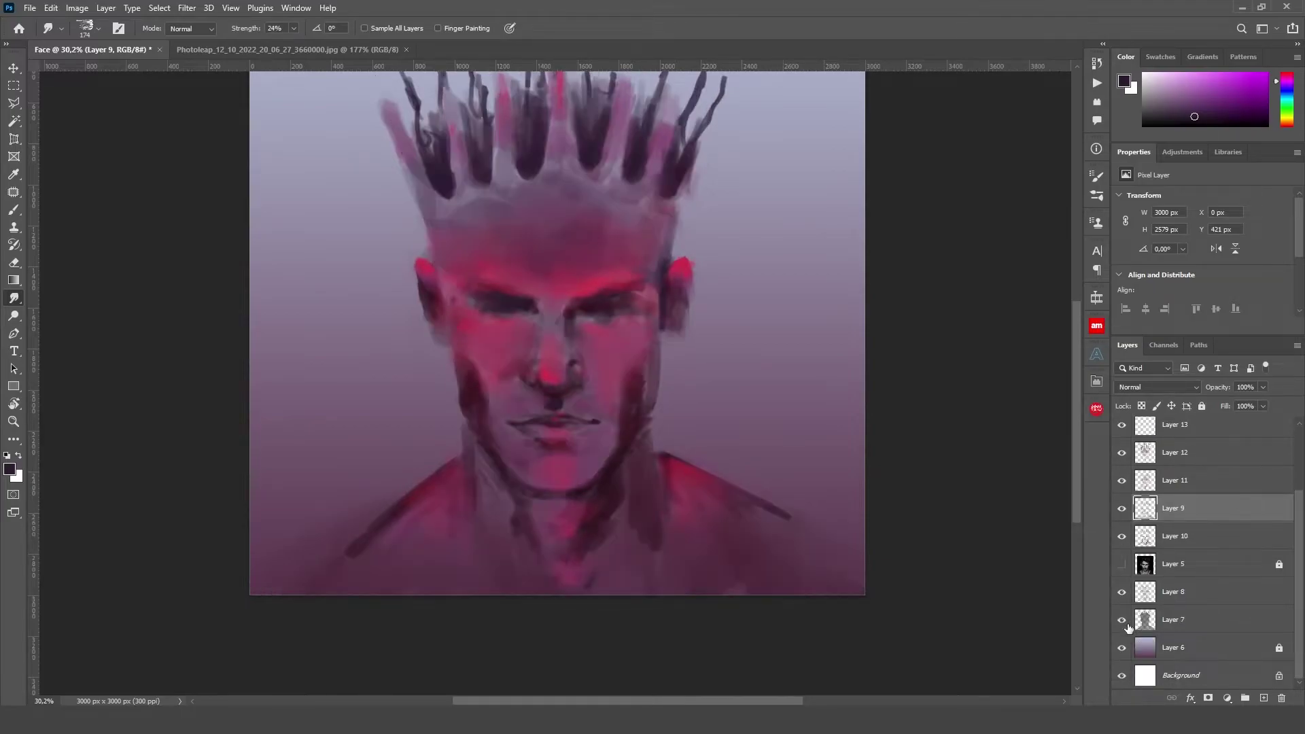
{"action": "left_click", "coordinate": [1122, 539]}
Make Layer 10 active and smudge the paint near the right shoulder
{"action": "left_click", "coordinate": [1197, 536]}
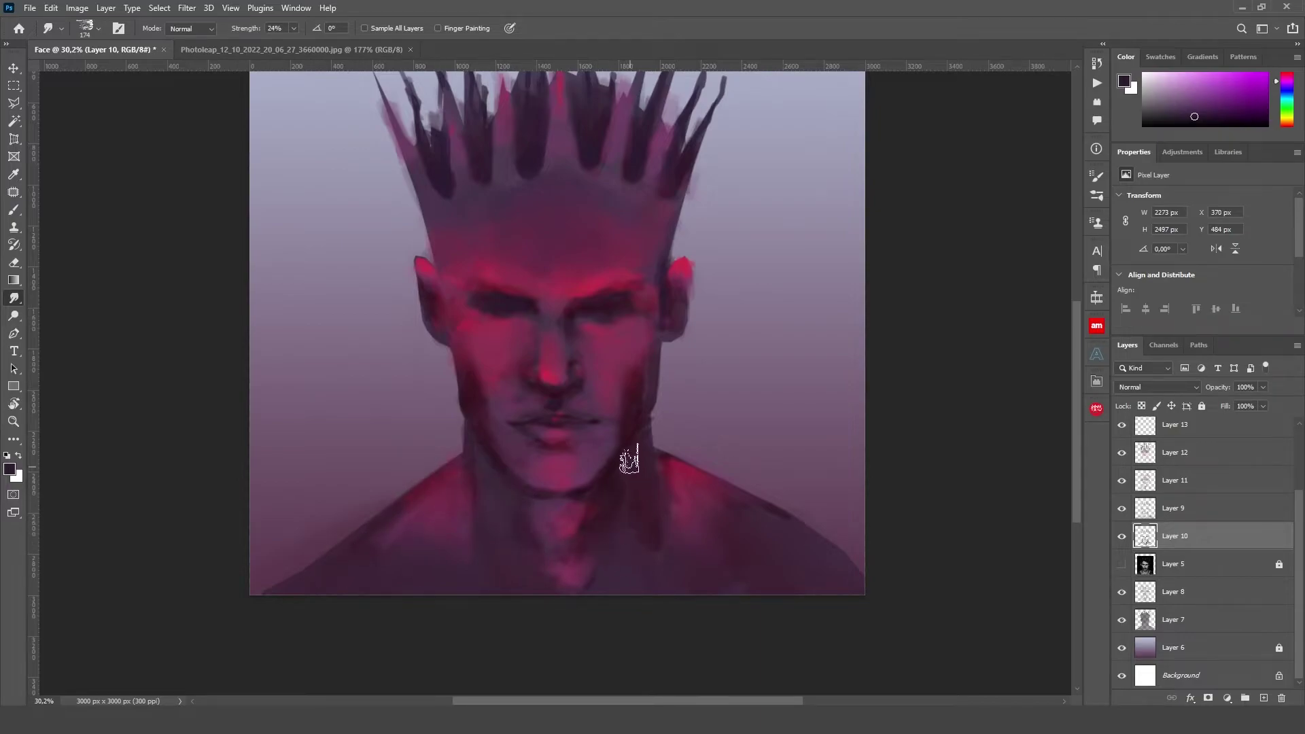
{"action": "left_click_drag", "start_coordinate": [720, 524], "coordinate": [676, 469]}
{"action": "key", "text": "e"}
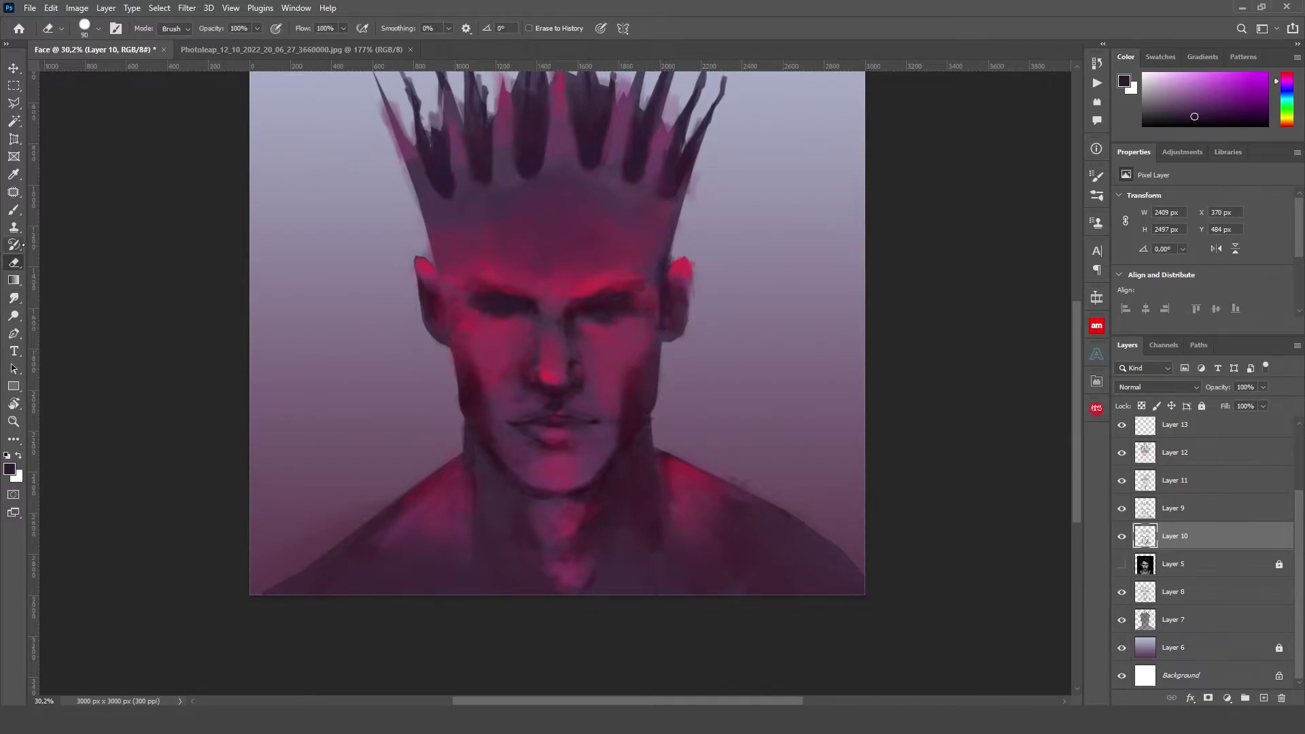
{"action": "left_click", "coordinate": [14, 299]}
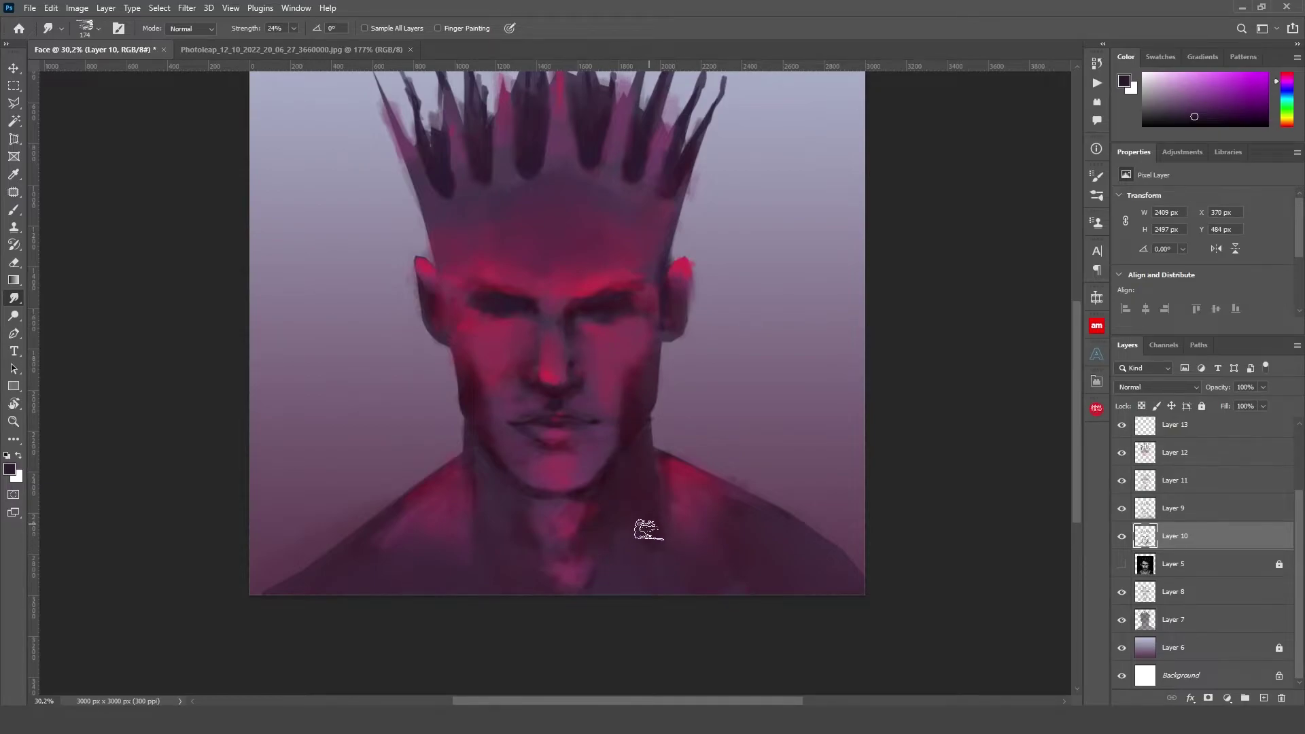
{"action": "key", "text": "b"}
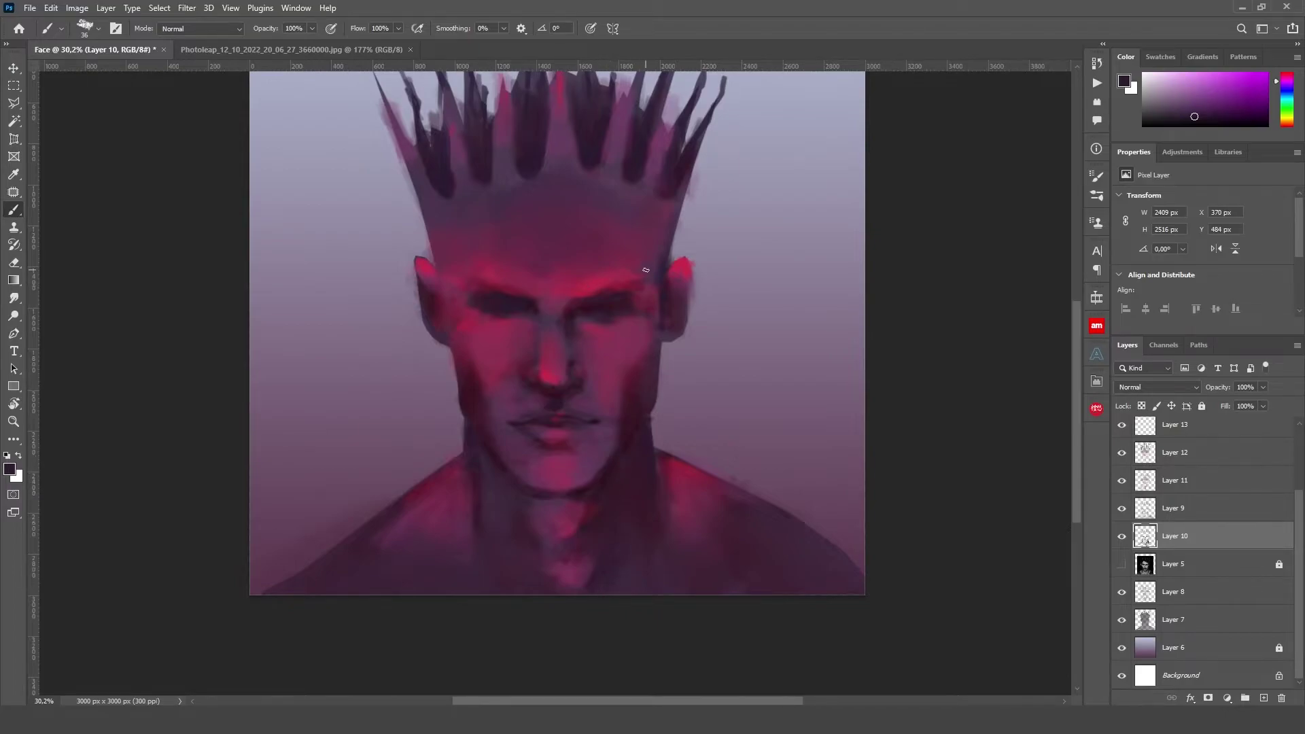
{"action": "scroll", "coordinate": [646, 269], "scroll_direction": "up", "scroll_amount": 2}
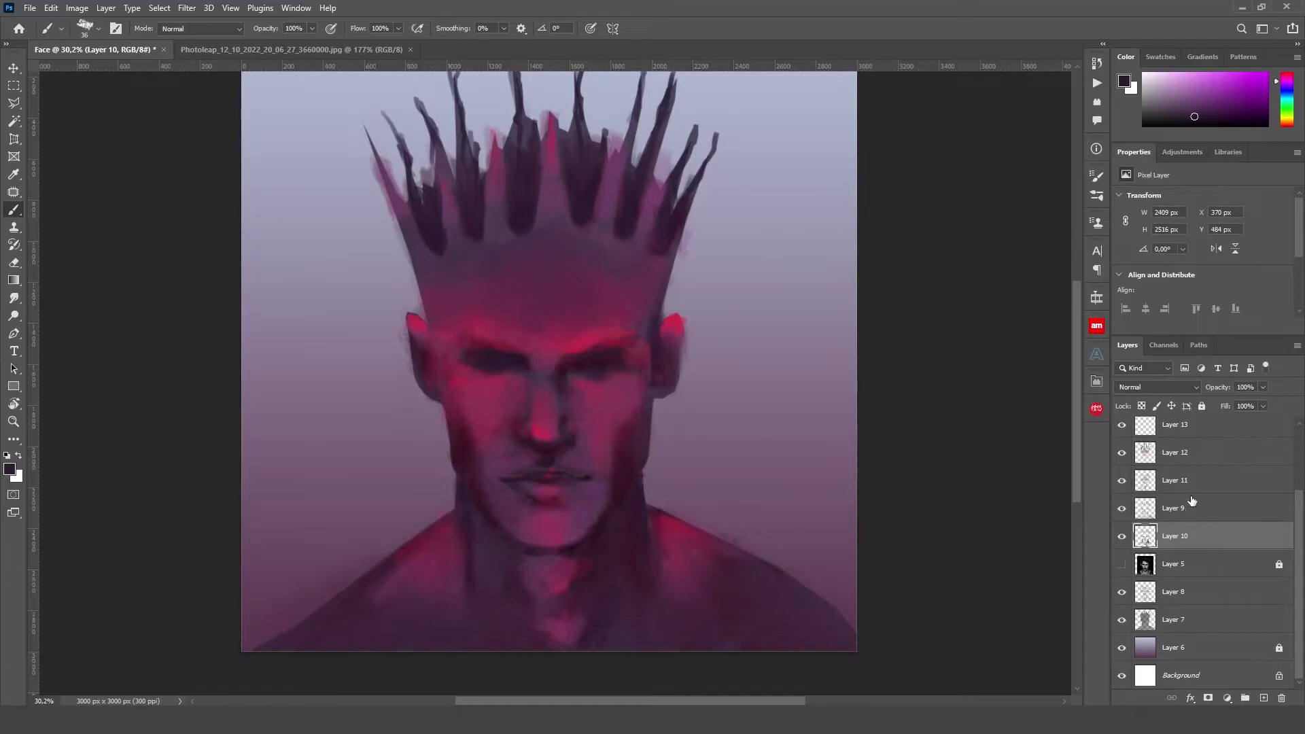
Smudge the strokes across the shoulders and sample a new purple from the painting
{"action": "key", "text": "r"}
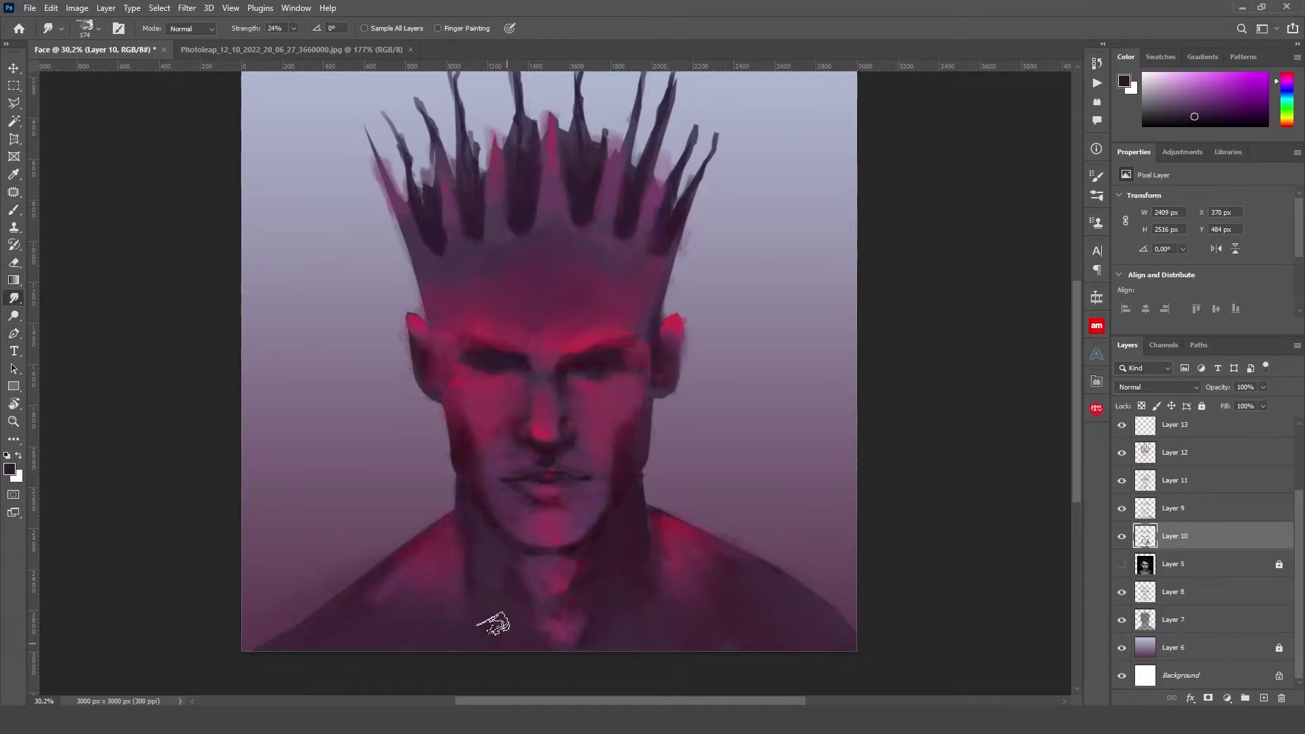
{"action": "left_click_drag", "start_coordinate": [402, 574], "coordinate": [782, 606]}
{"action": "key", "text": "i"}
{"action": "left_click", "coordinate": [530, 166]}
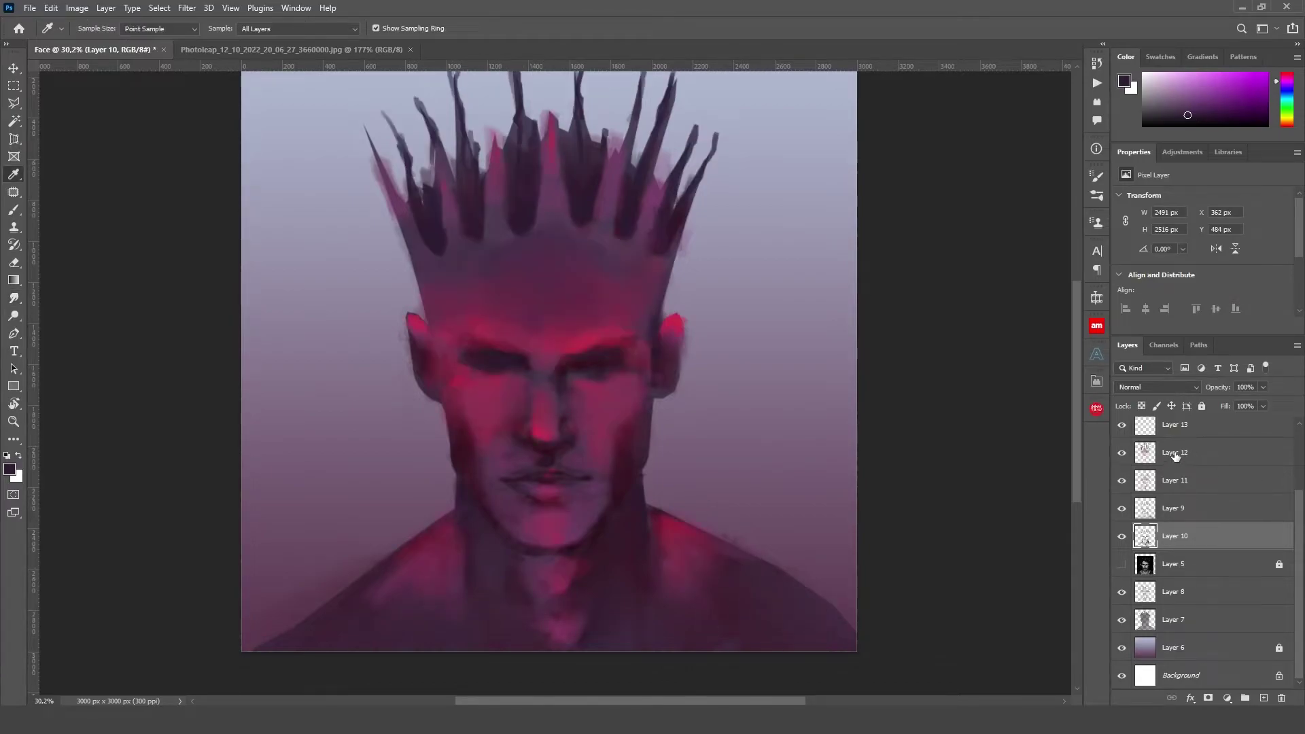
Make Layer 12 active with the brush and pan over the top of the crown
{"action": "left_click", "coordinate": [1196, 456]}
{"action": "key", "text": "b"}
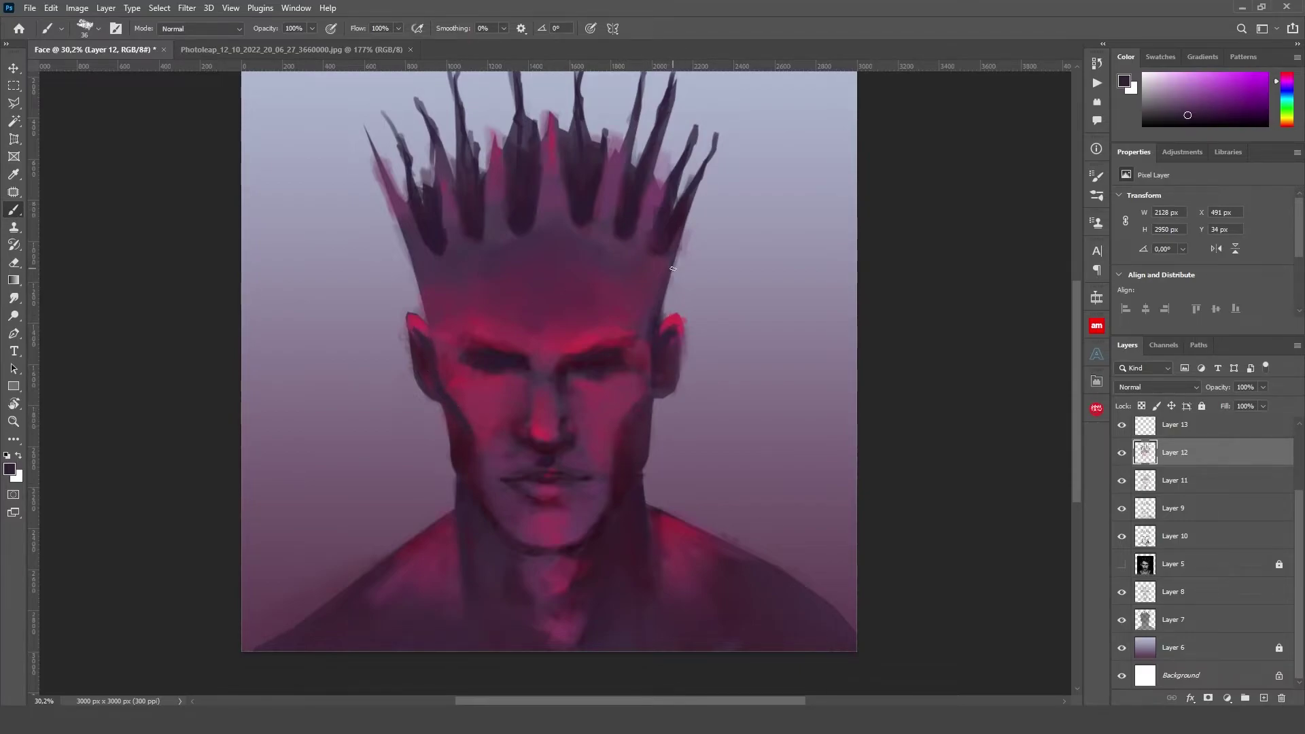
{"action": "left_click_drag", "start_coordinate": [583, 184], "coordinate": [590, 250]}
{"action": "left_click_drag", "start_coordinate": [542, 175], "coordinate": [535, 119]}
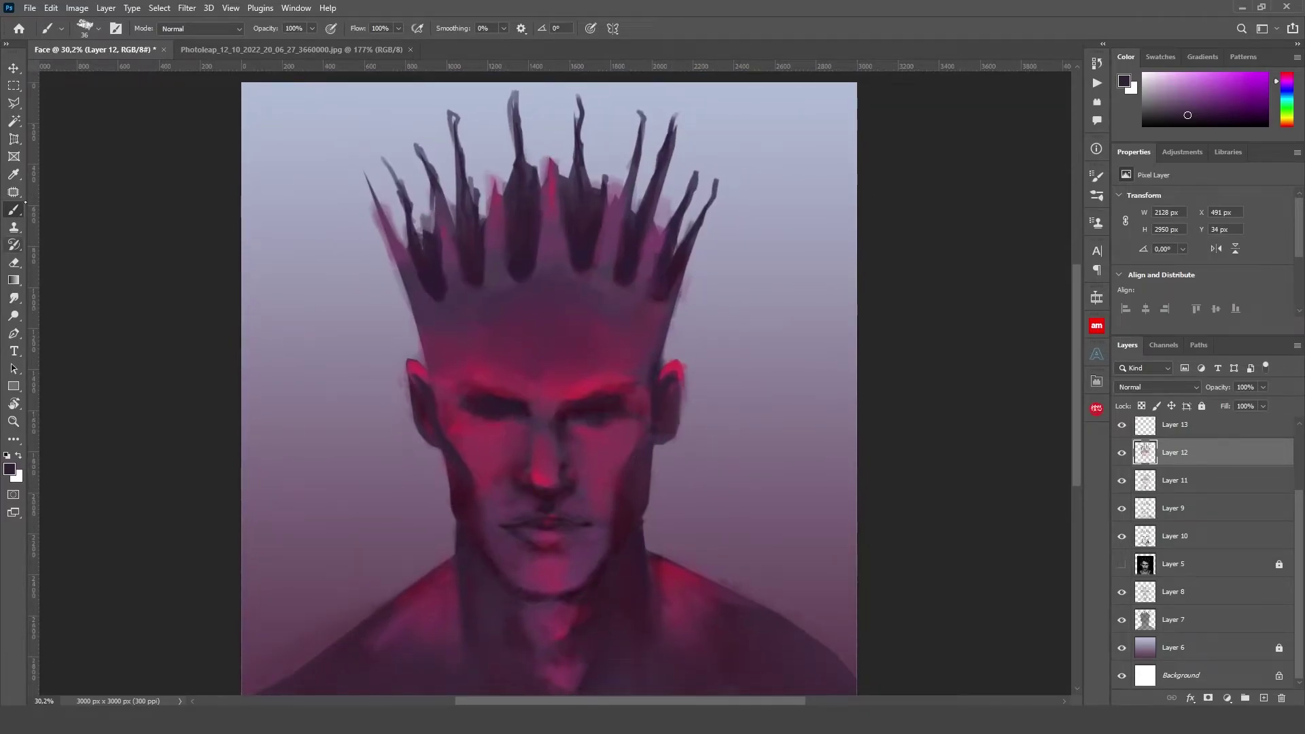
{"action": "key", "text": "r"}
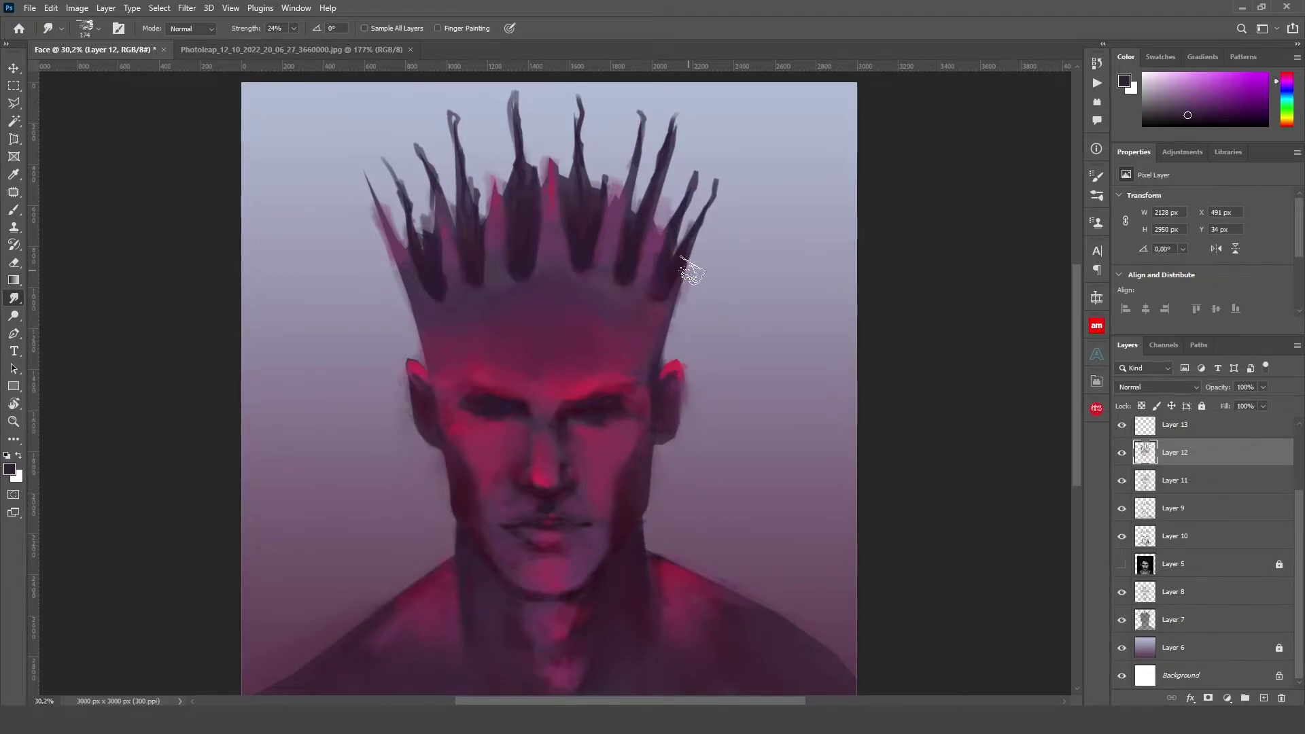
Add Layer 14 and sample a light purple from the painting for highlights
{"action": "left_click", "coordinate": [1263, 699]}
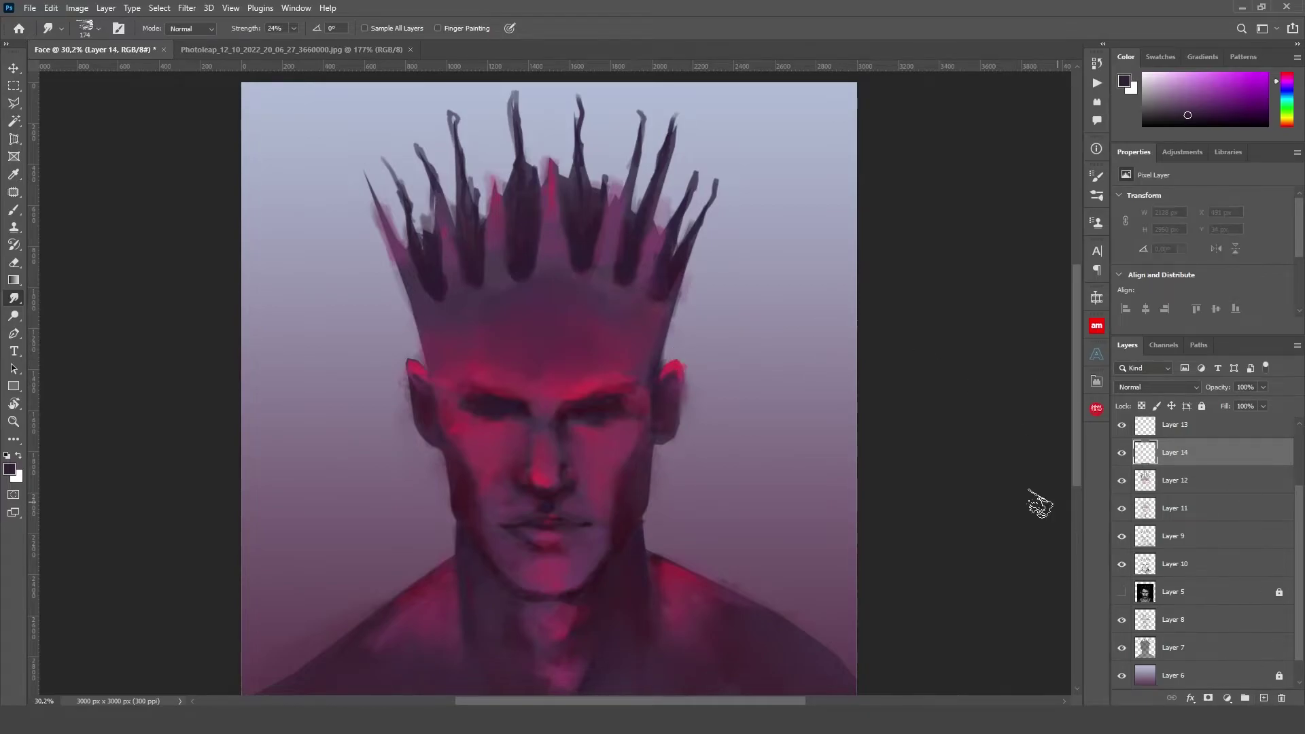
{"action": "key", "text": "i"}
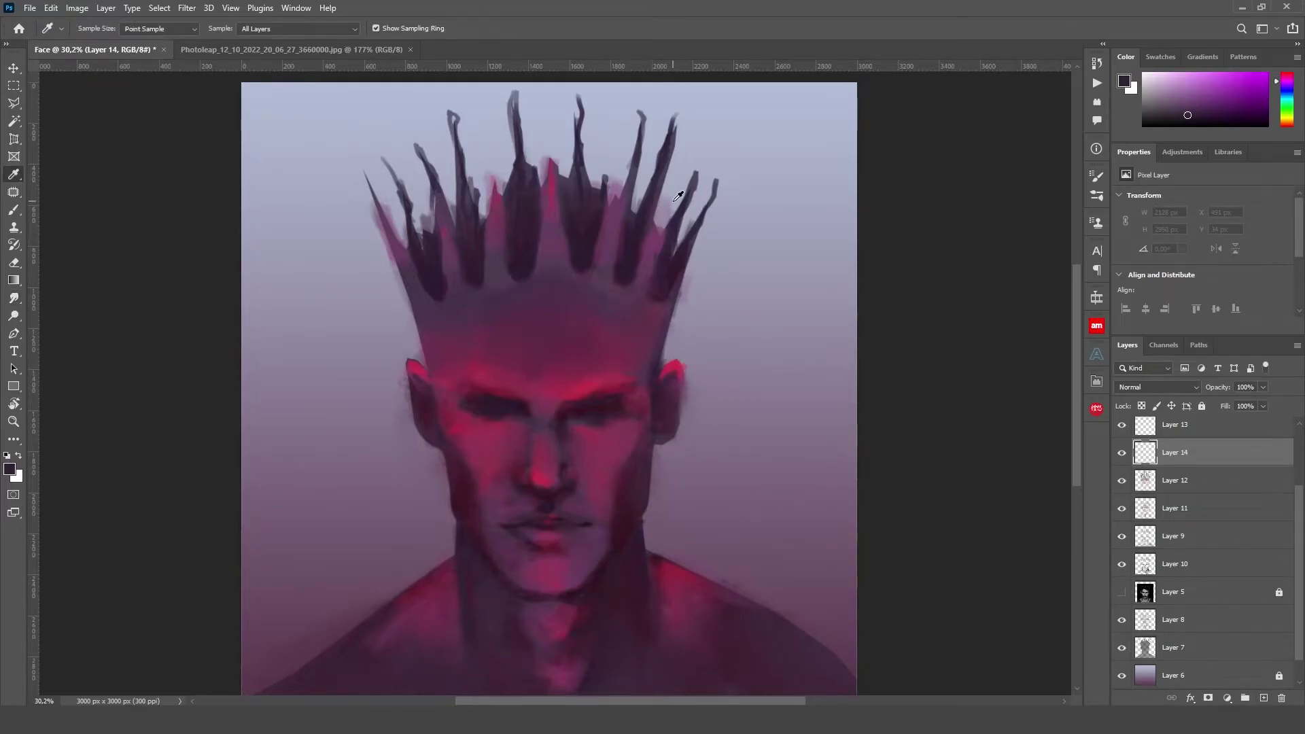
{"action": "left_click", "coordinate": [678, 197]}
{"action": "left_click", "coordinate": [723, 496]}
{"action": "key", "text": "b"}
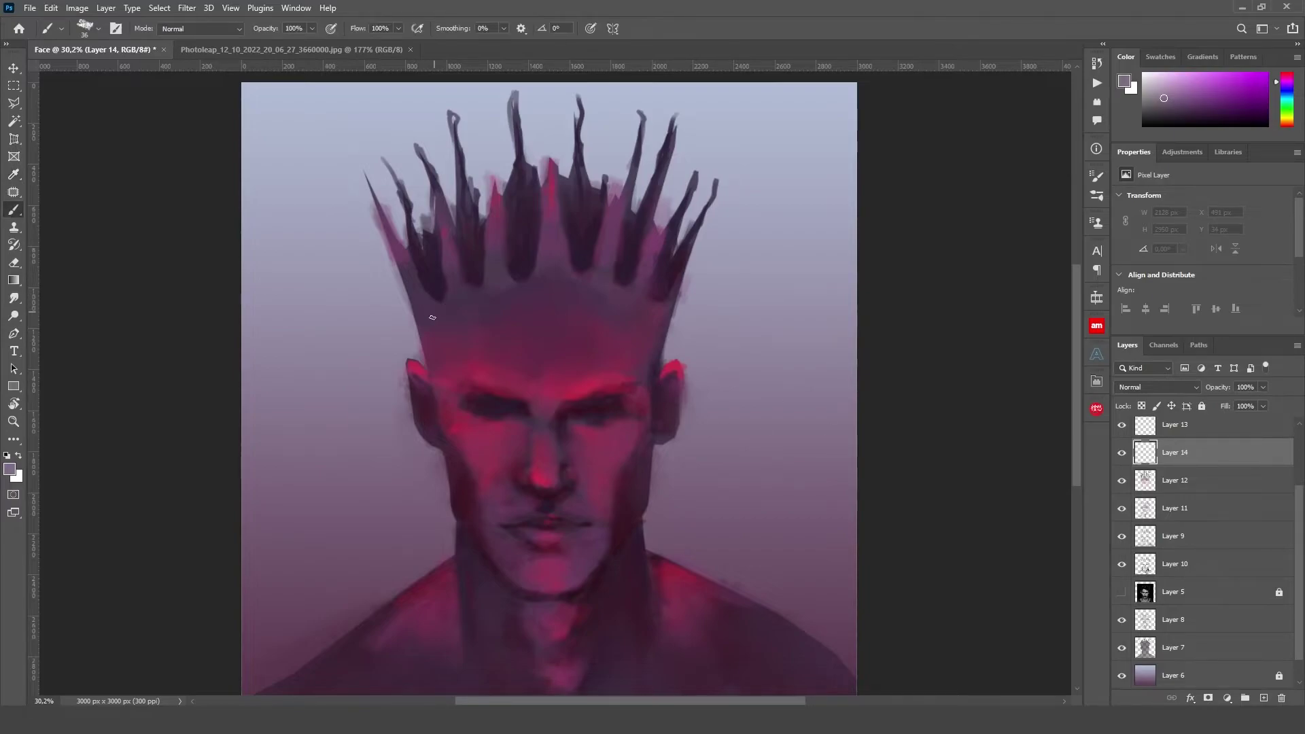
Paint light grey highlights along the crown spike bases and a short crown stroke
{"action": "scroll", "coordinate": [1203, 544], "scroll_direction": "up", "scroll_amount": 3}
{"action": "mouse_move", "coordinate": [458, 294]}
{"action": "left_mouse_down"}
{"action": "mouse_move", "coordinate": [620, 275]}
{"action": "mouse_move", "coordinate": [661, 299]}
{"action": "left_mouse_up"}
{"action": "left_click_drag", "start_coordinate": [433, 307], "coordinate": [419, 296]}
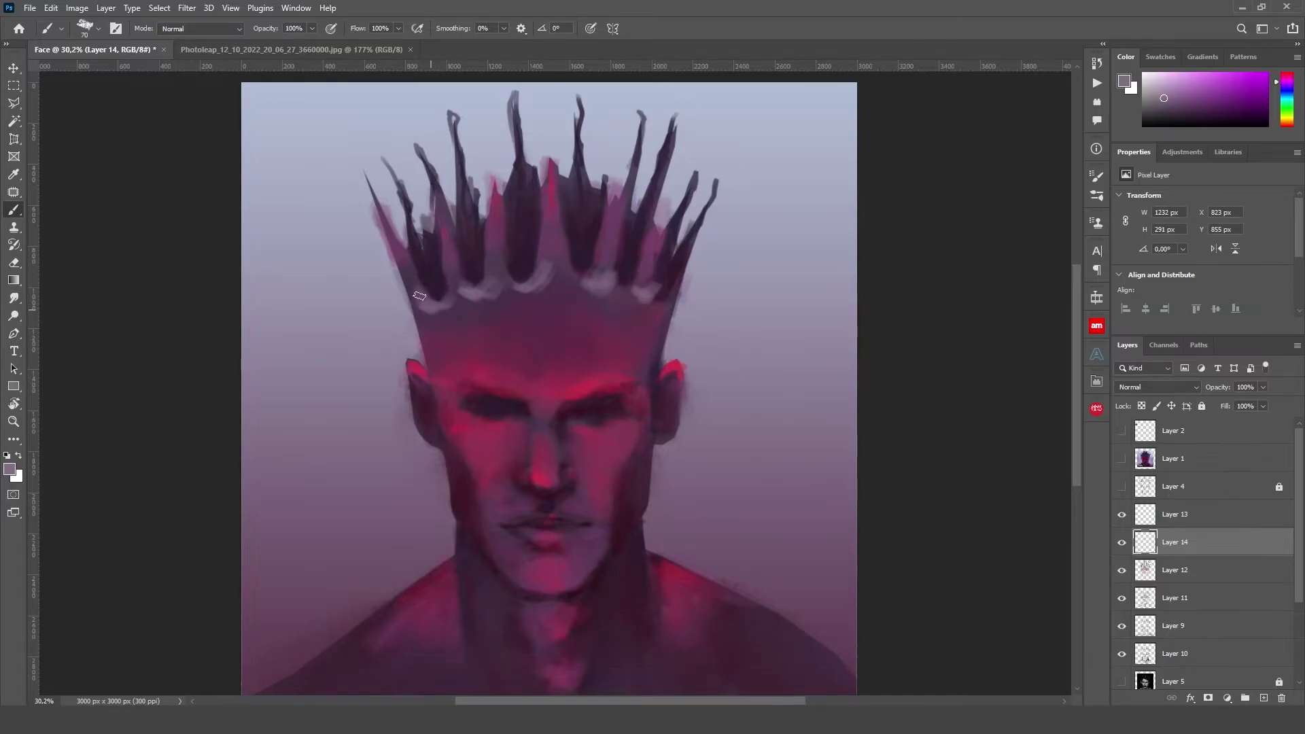
{"action": "left_click_drag", "start_coordinate": [526, 168], "coordinate": [520, 211]}
{"action": "mouse_move", "coordinate": [578, 164]}
{"action": "left_mouse_down"}
{"action": "mouse_move", "coordinate": [586, 204]}
{"action": "mouse_move", "coordinate": [636, 239]}
{"action": "left_mouse_up"}
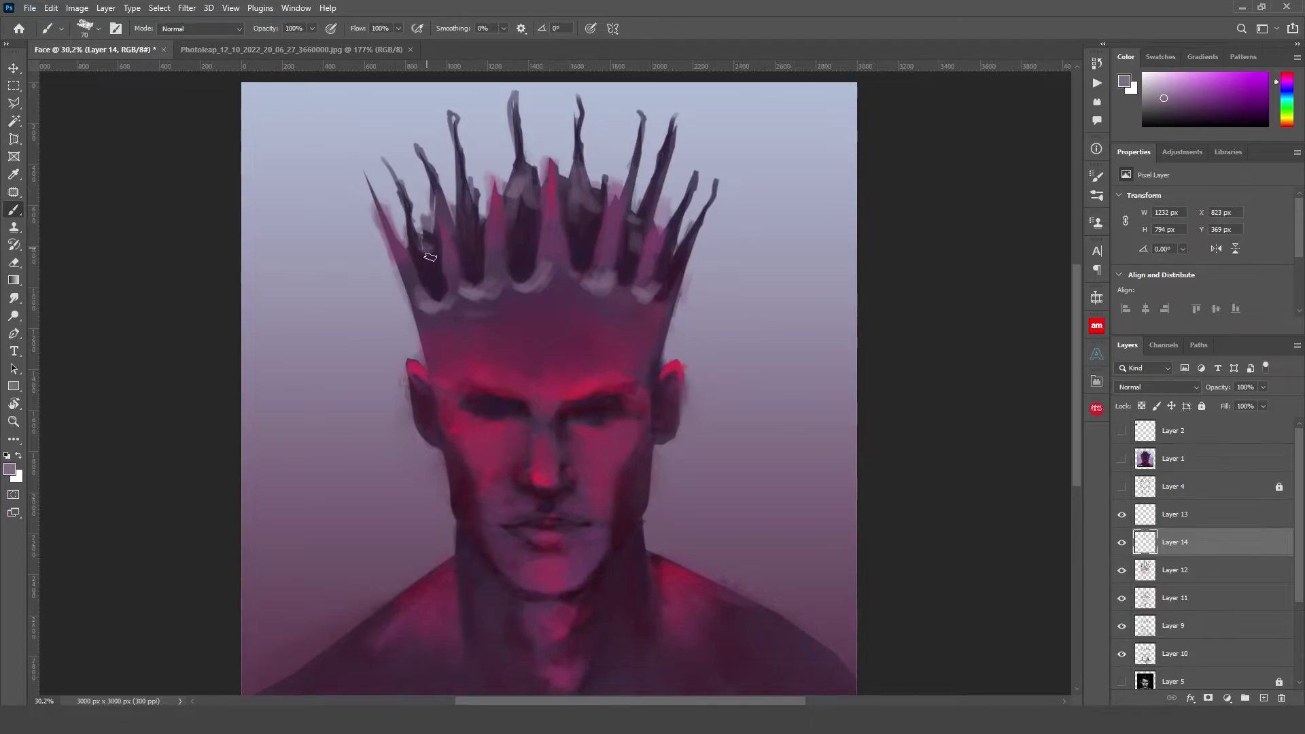
{"action": "mouse_move", "coordinate": [435, 343]}
{"action": "left_mouse_down"}
{"action": "mouse_move", "coordinate": [439, 357]}
{"action": "mouse_move", "coordinate": [503, 359]}
{"action": "left_mouse_up"}
Smudge the highlights at the crown's right edge, left edge and right spikes
{"action": "key", "text": "r"}
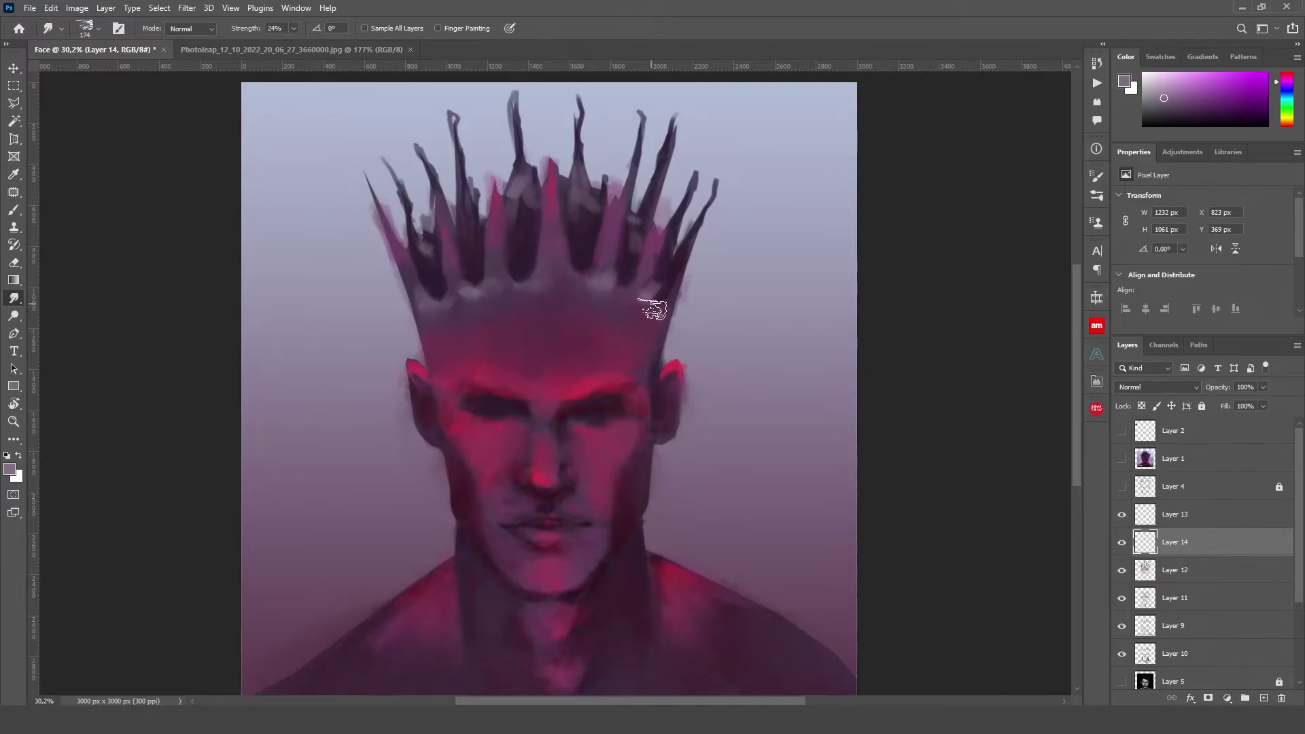
{"action": "left_click_drag", "start_coordinate": [625, 294], "coordinate": [674, 299]}
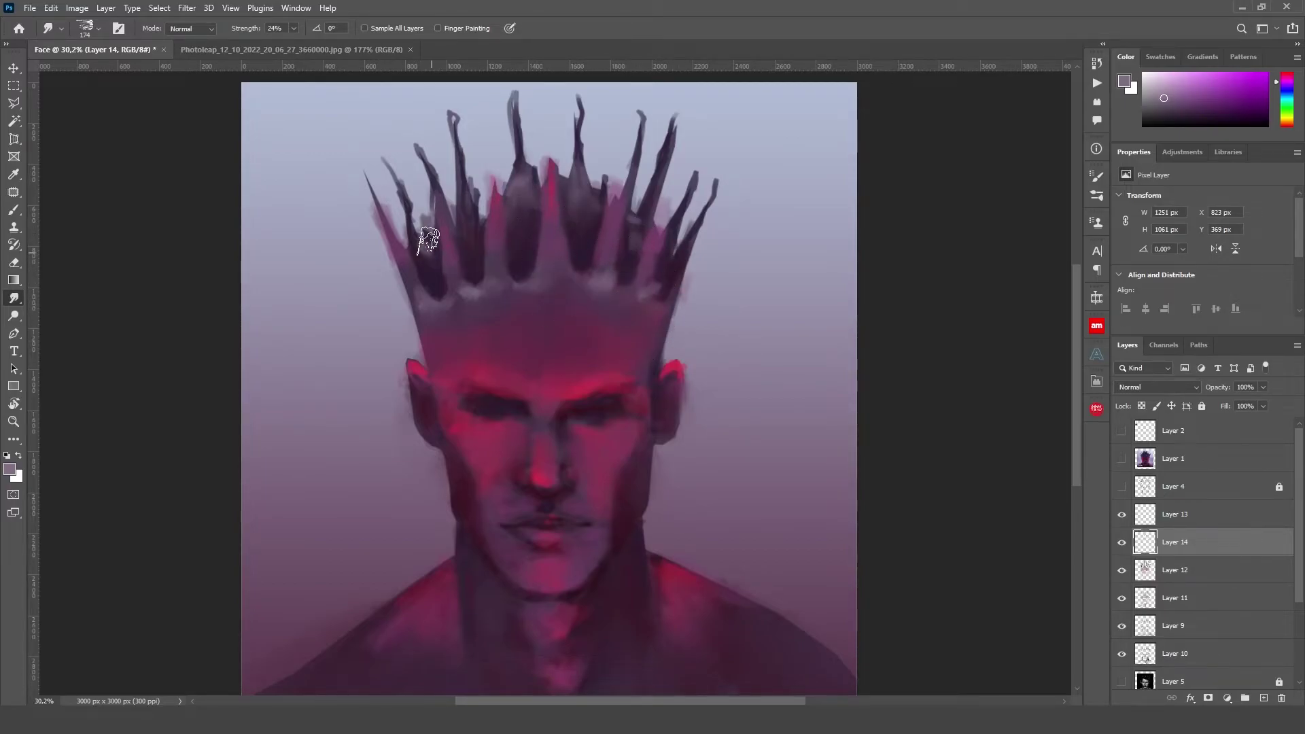
{"action": "left_click_drag", "start_coordinate": [427, 243], "coordinate": [443, 274]}
{"action": "left_click_drag", "start_coordinate": [708, 204], "coordinate": [671, 231]}
Paint the right ear lighter, undo the left ear stroke, and shrink the brush
{"action": "key", "text": "b"}
{"action": "left_click_drag", "start_coordinate": [666, 433], "coordinate": [674, 405]}
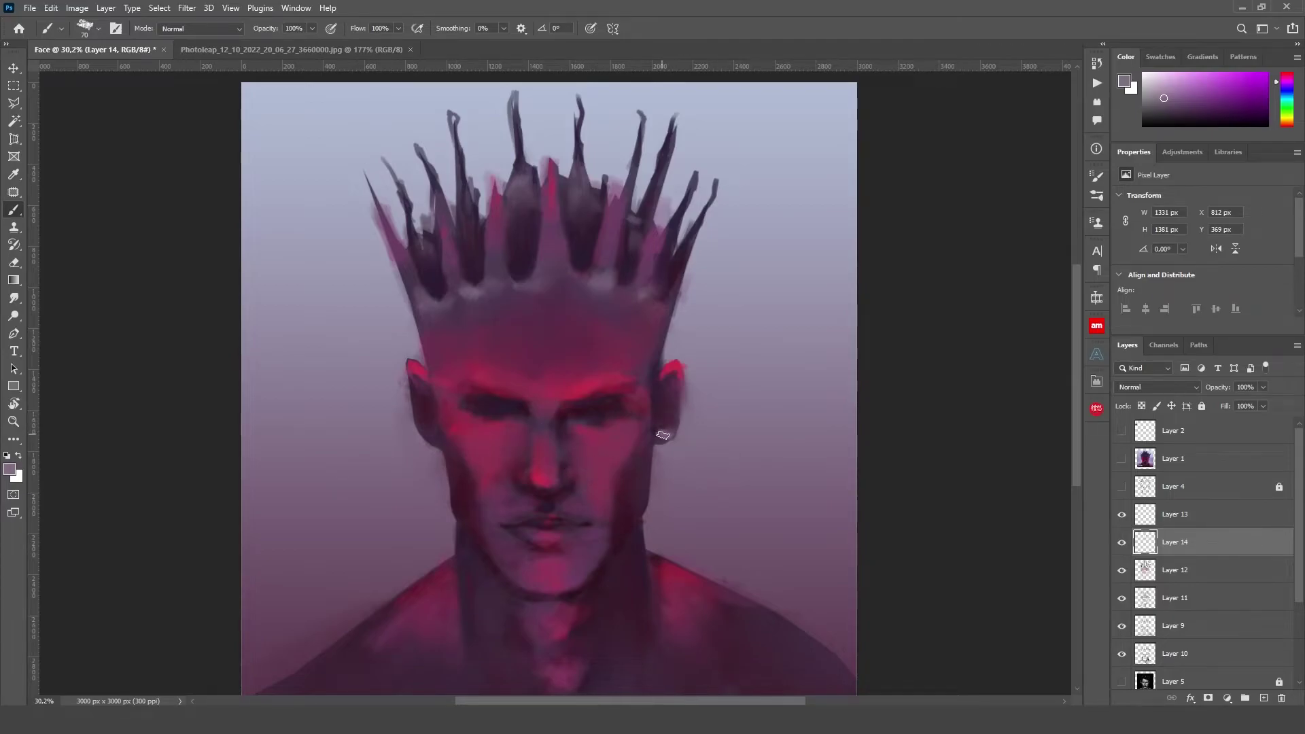
{"action": "left_click_drag", "start_coordinate": [664, 442], "coordinate": [669, 428]}
{"action": "left_click_drag", "start_coordinate": [428, 441], "coordinate": [401, 372]}
{"action": "key", "text": "ctrl+z"}
{"action": "key", "text": "bracketleft"}
{"action": "key", "text": "bracketleft"}
Smudge the right ear paint downward, then undo the ear edits
{"action": "left_click", "coordinate": [14, 297]}
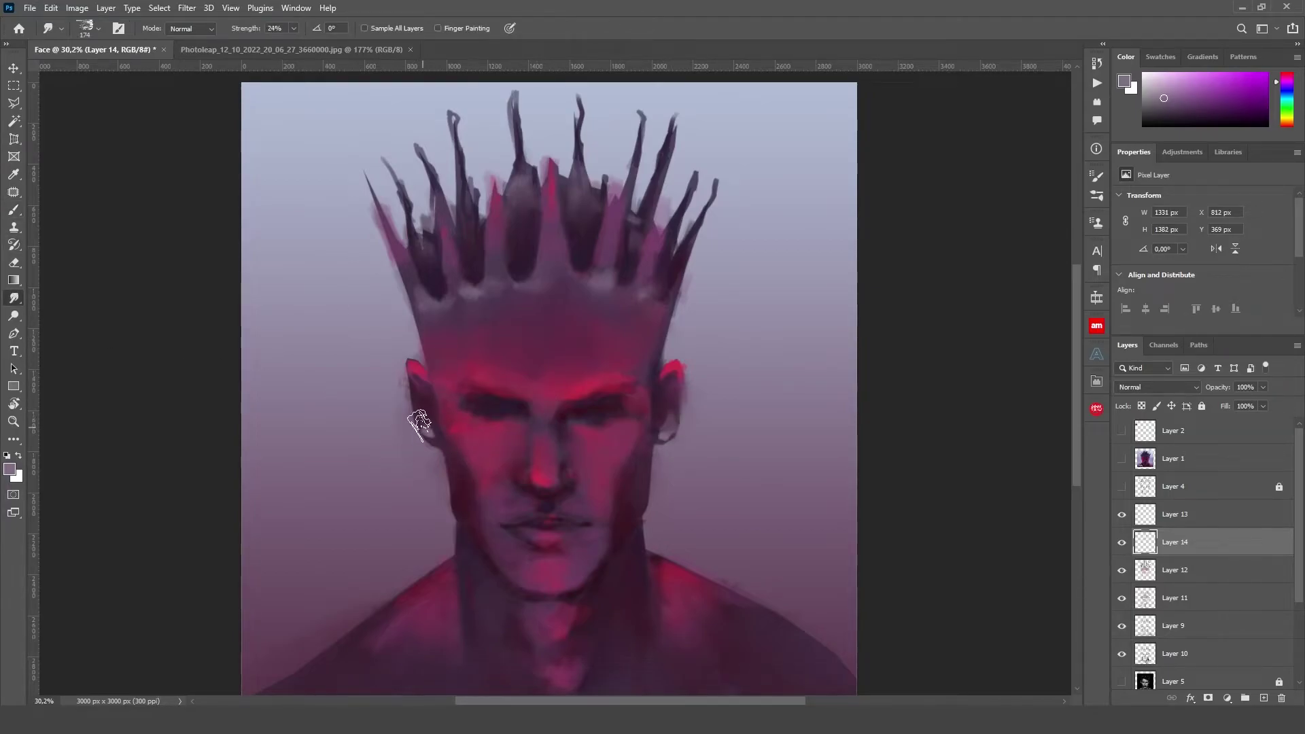
{"action": "left_click_drag", "start_coordinate": [665, 420], "coordinate": [675, 467]}
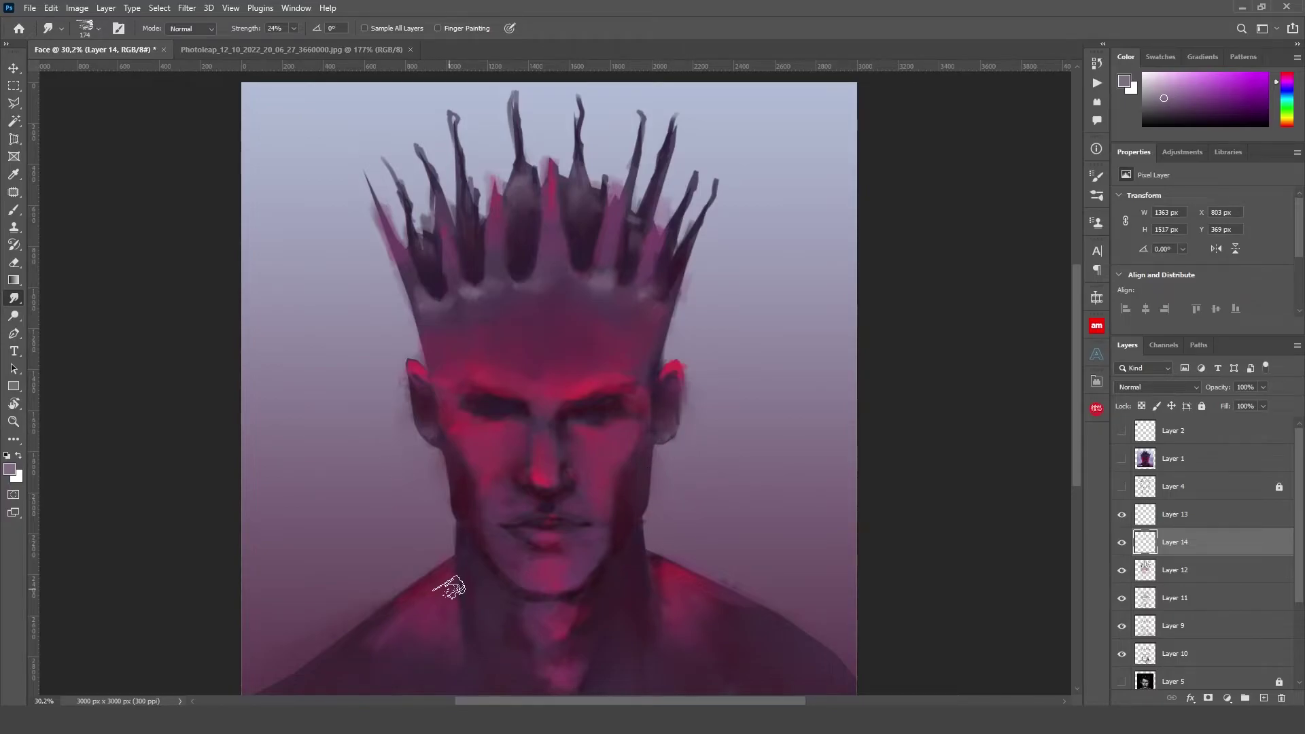
{"action": "key", "text": "ctrl+z"}
{"action": "key", "text": "ctrl+z"}
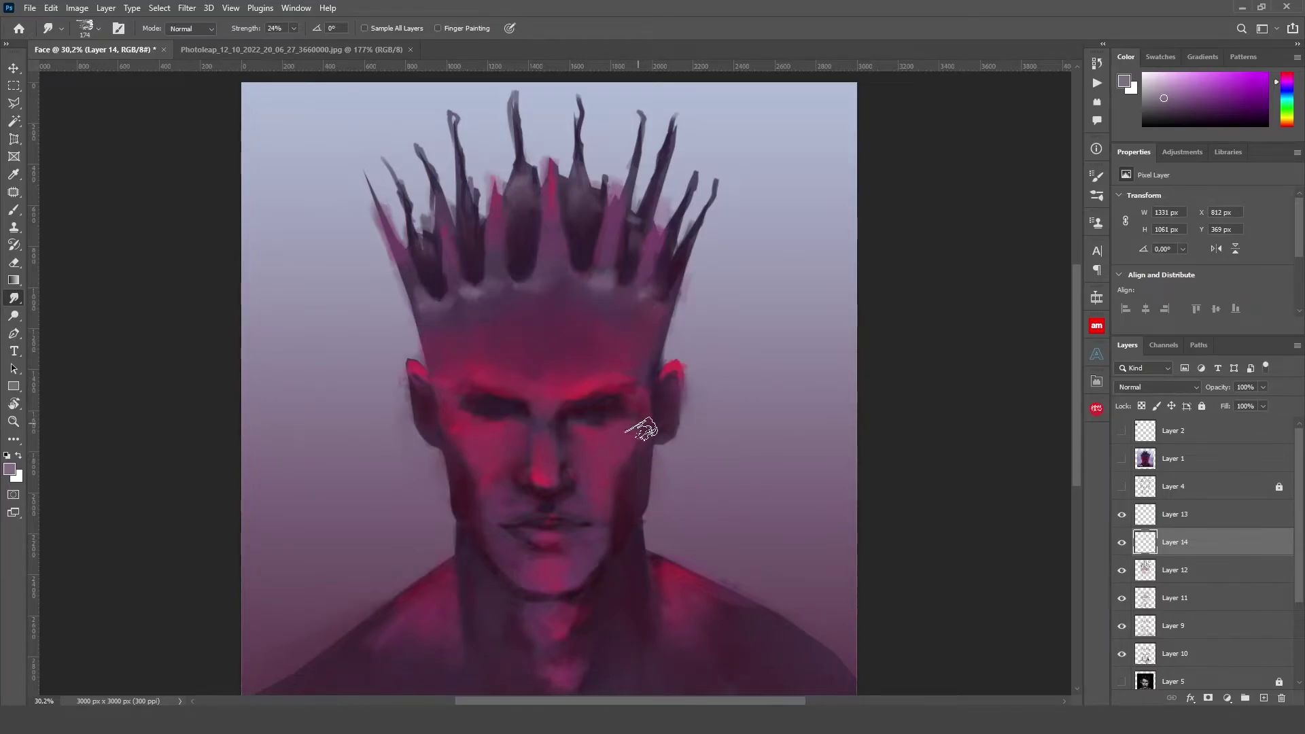
{"action": "key", "text": "b"}
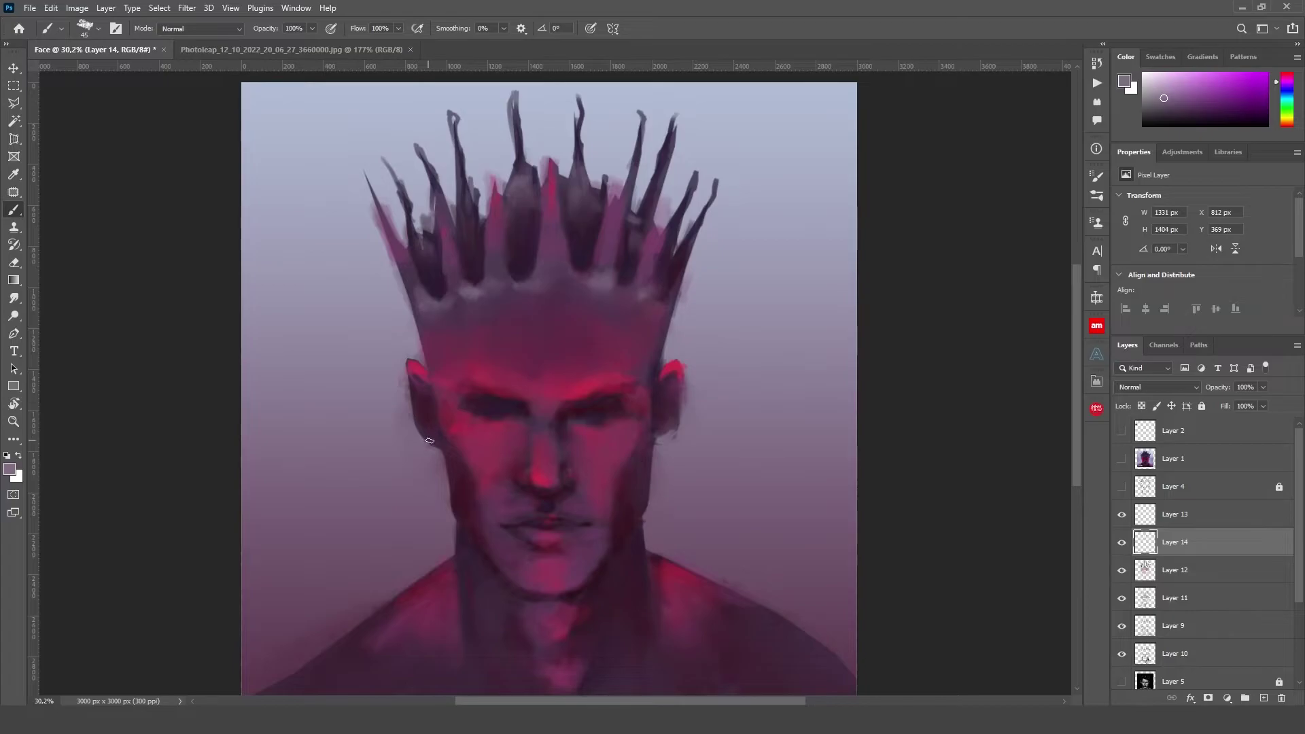
Smudge beside the left ear, then load a dark plum brush on Layer 12
{"action": "key", "text": "r"}
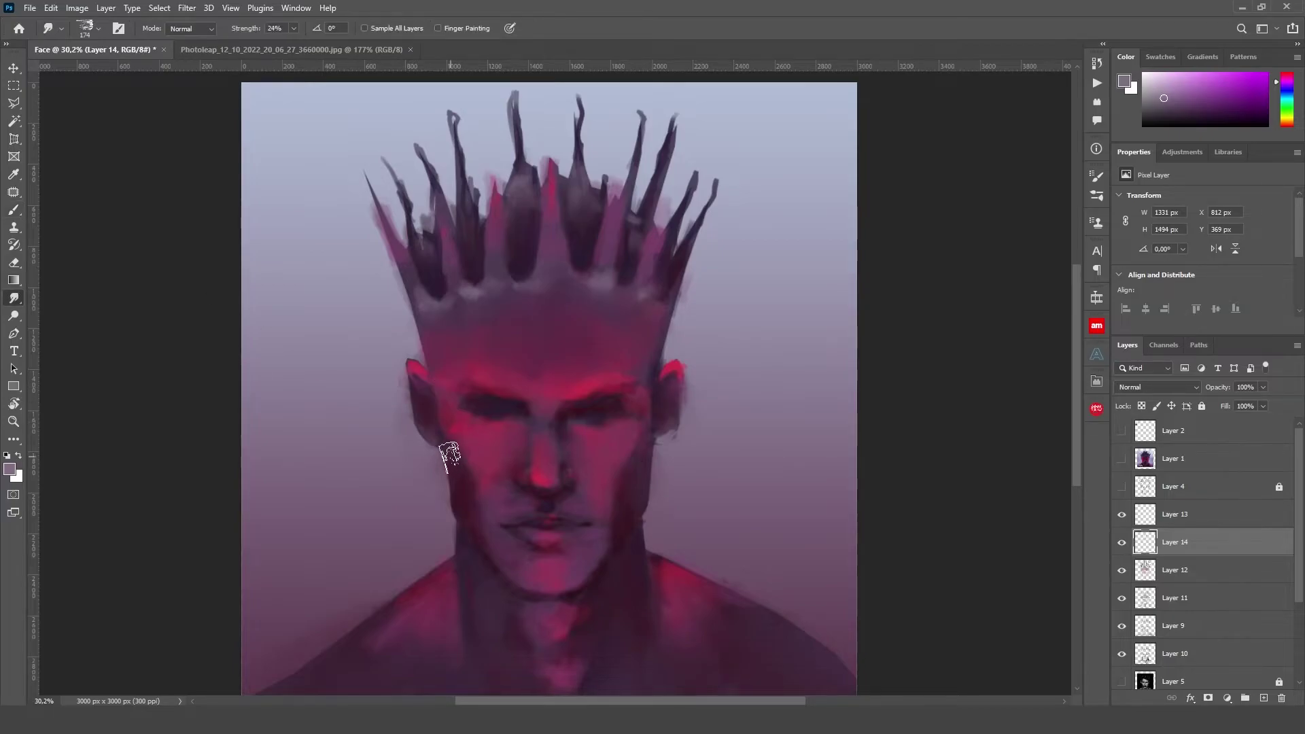
{"action": "mouse_move", "coordinate": [694, 451]}
{"action": "left_mouse_down"}
{"action": "mouse_move", "coordinate": [687, 482]}
{"action": "mouse_move", "coordinate": [683, 468]}
{"action": "left_mouse_up"}
{"action": "key", "text": "alt+["}
{"action": "key", "text": "i"}
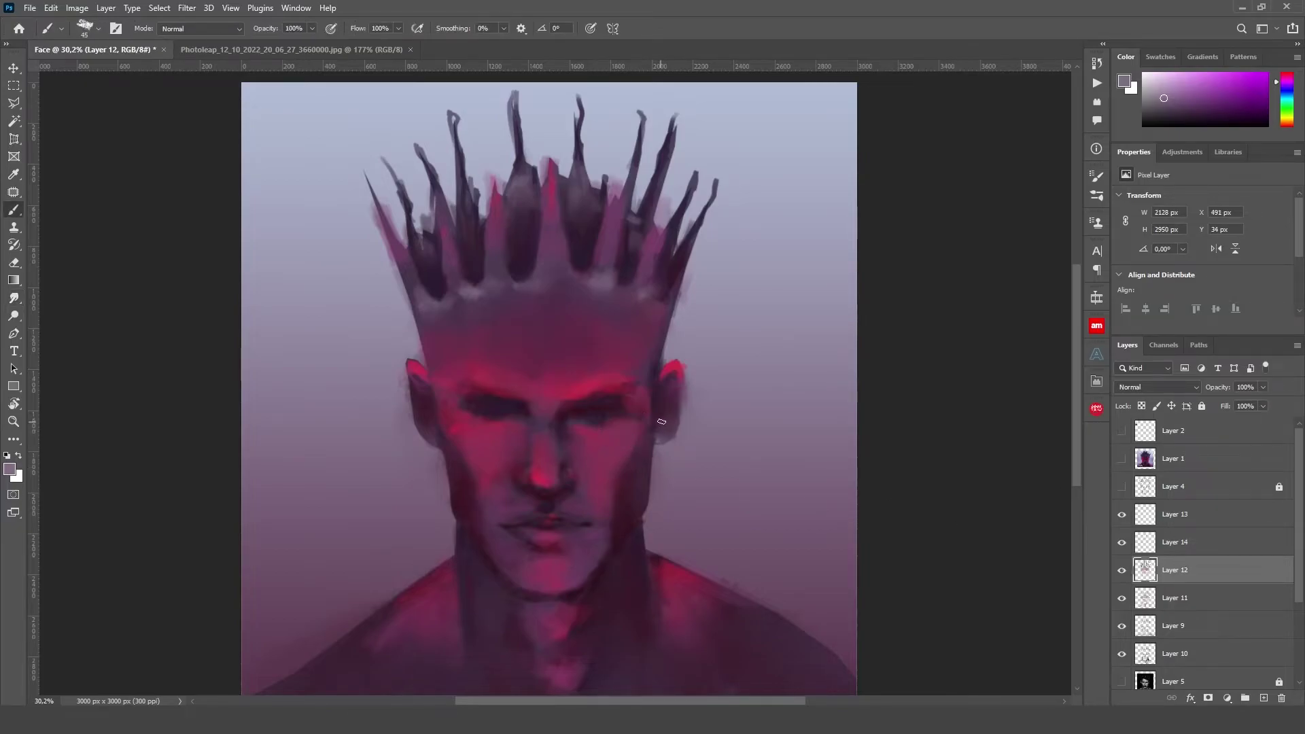
{"action": "left_click", "coordinate": [680, 276]}
{"action": "key", "text": "b"}
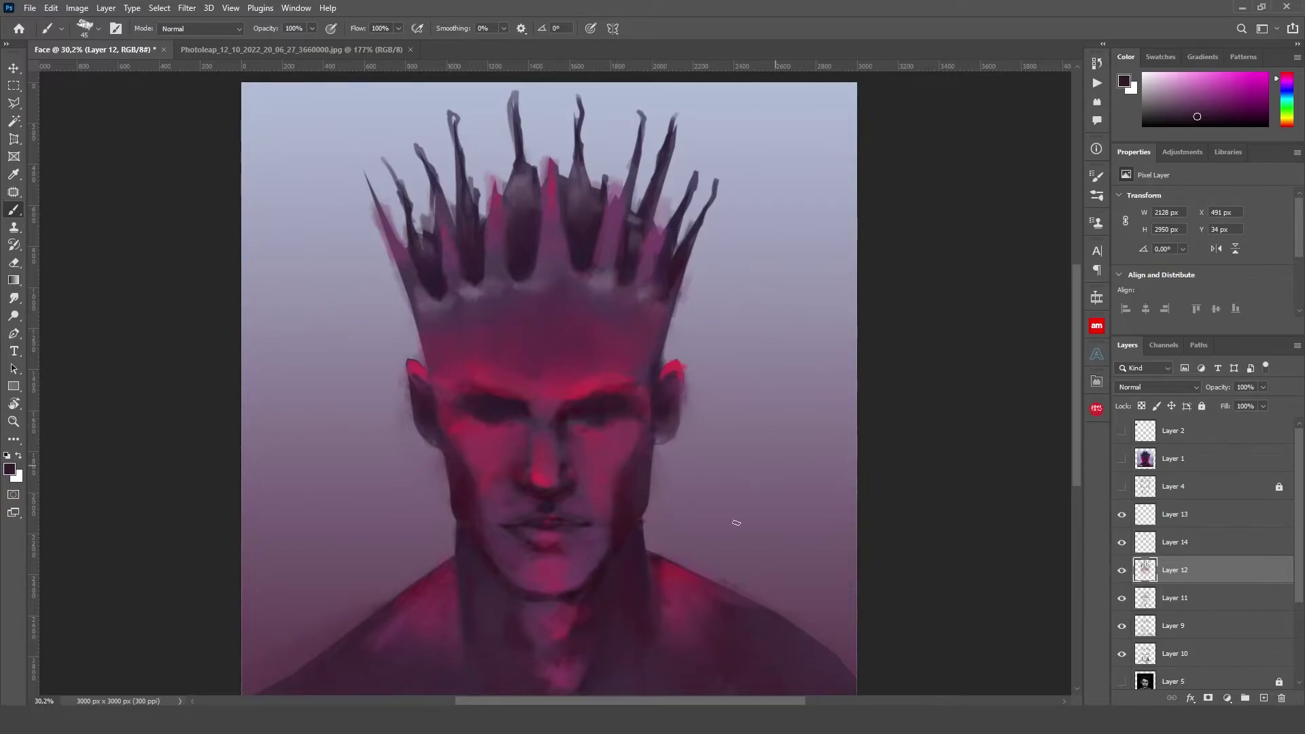
Sample a pinkish red and paint a pink stroke along the left cheek and jaw
{"action": "left_click", "coordinate": [1122, 571]}
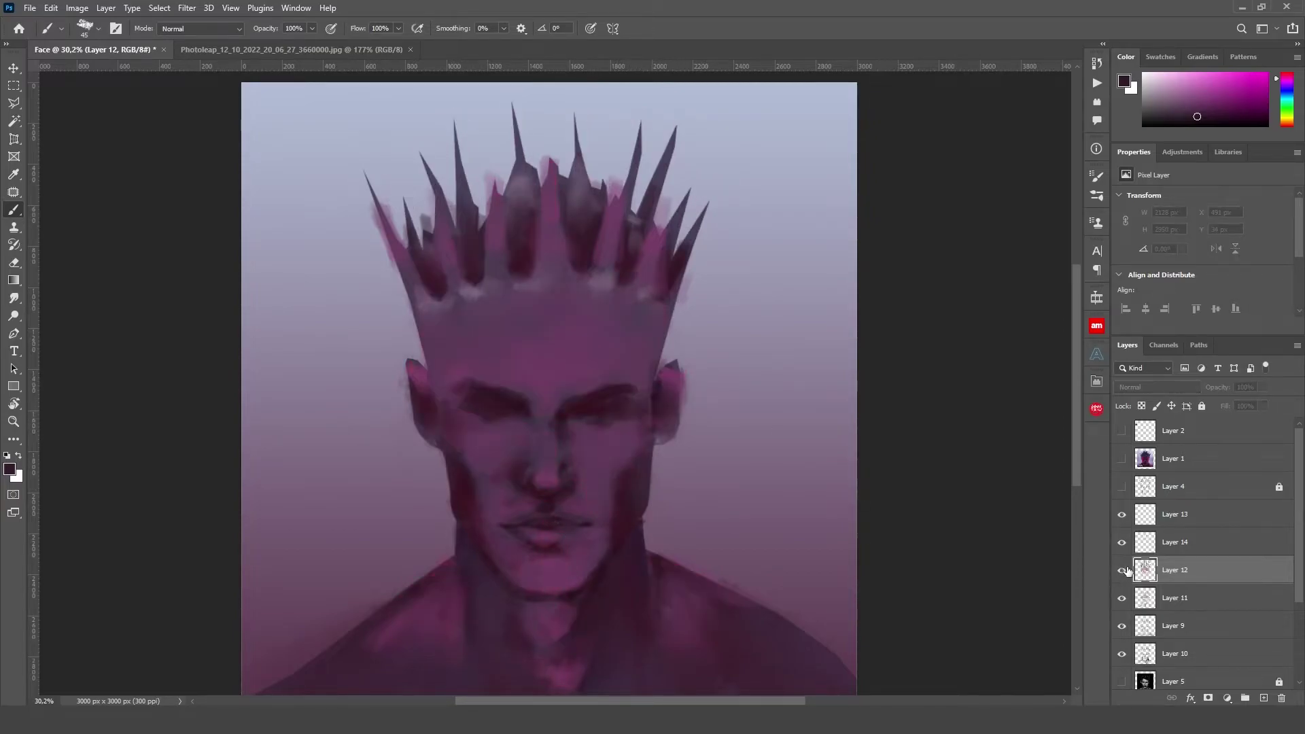
{"action": "key", "text": "i"}
{"action": "left_click", "coordinate": [562, 475]}
{"action": "key", "text": "b"}
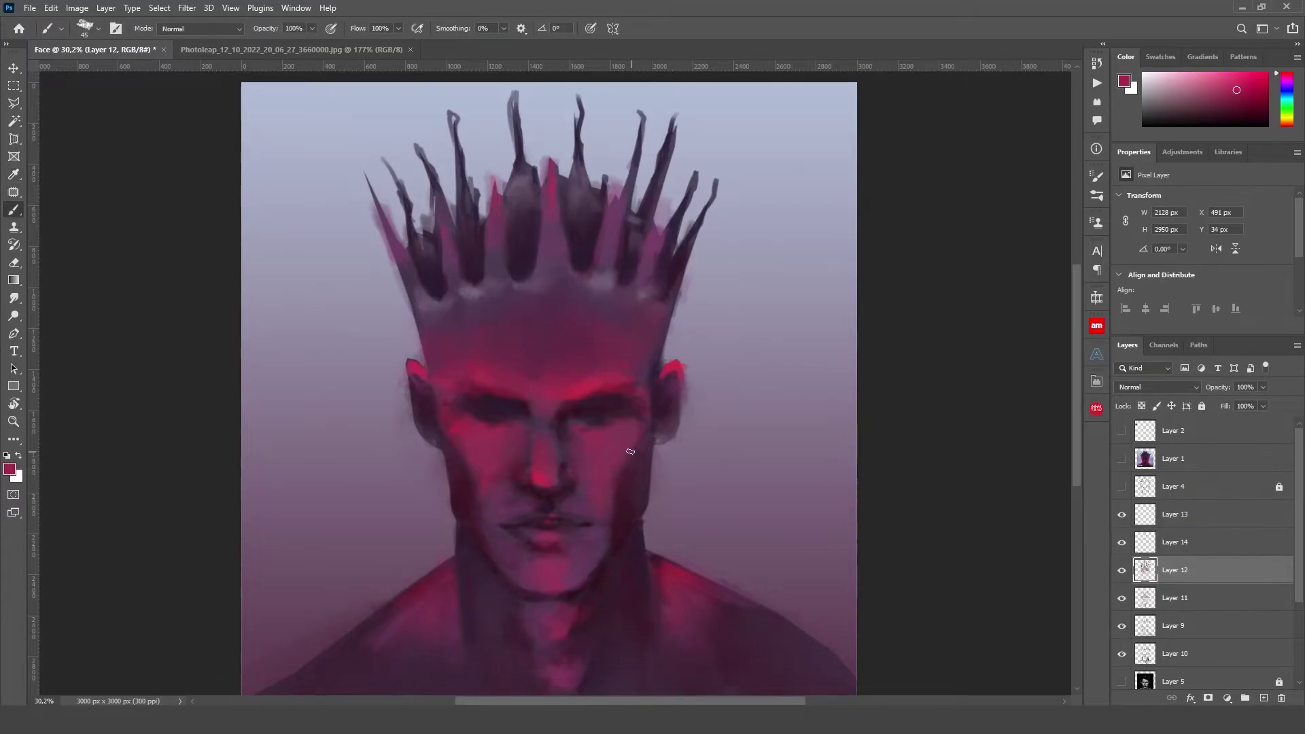
{"action": "left_click_drag", "start_coordinate": [456, 455], "coordinate": [474, 484]}
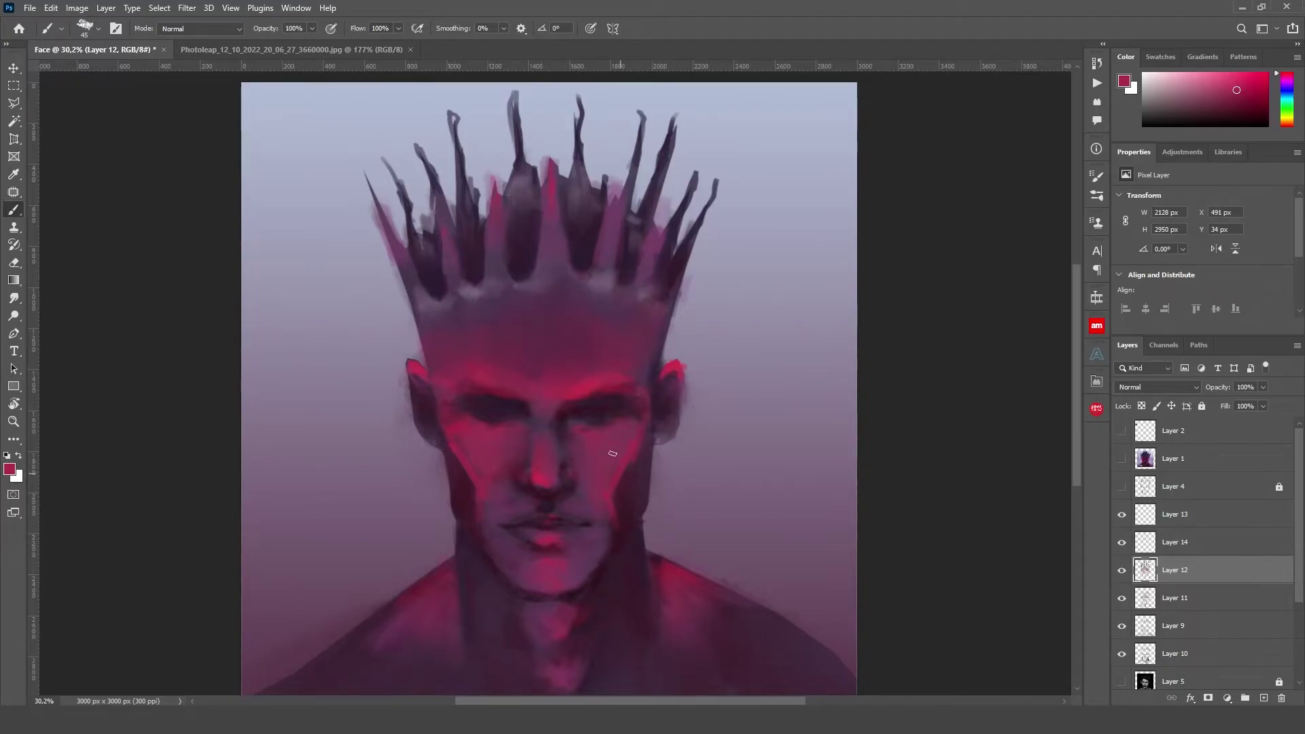
Blend the pink on the left cheek and jaw with a smaller smudge brush
{"action": "left_click", "coordinate": [14, 297]}
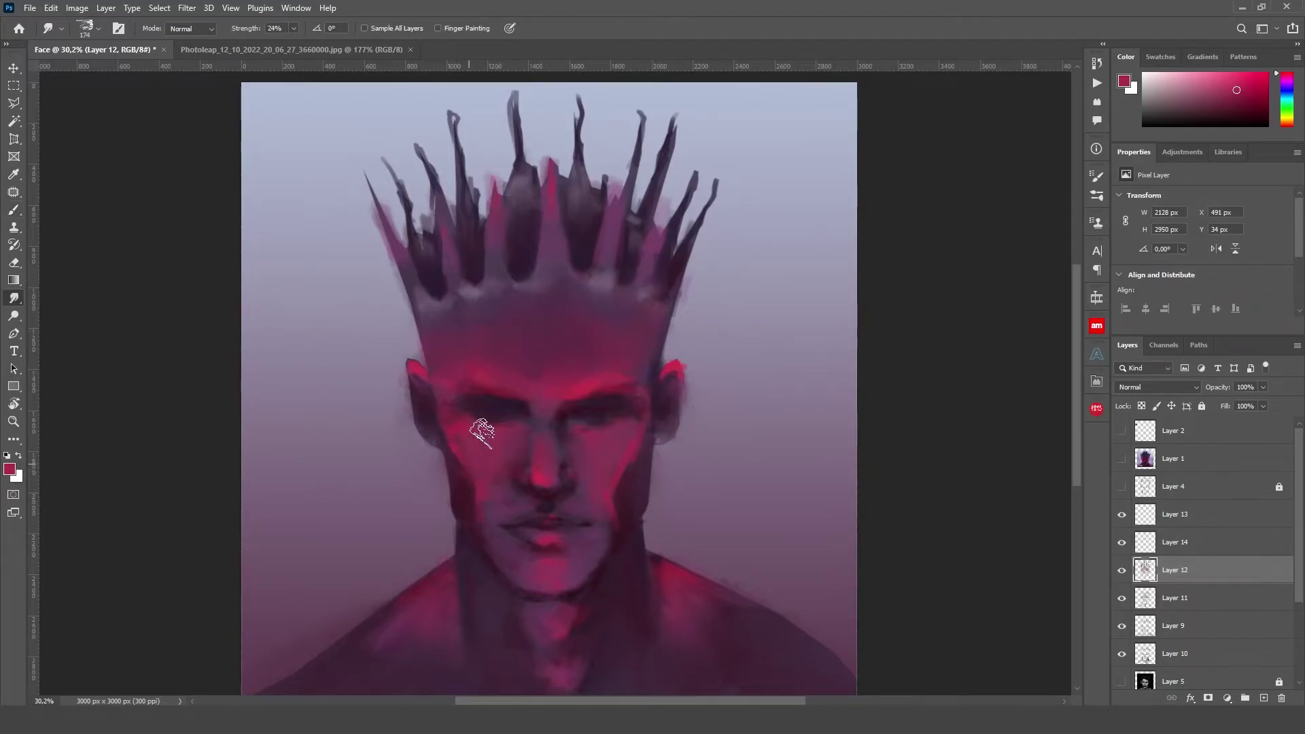
{"action": "right_click", "coordinate": [607, 533], "text": "alt"}
{"action": "left_click_drag", "start_coordinate": [475, 519], "coordinate": [473, 468]}
{"action": "key", "text": "b"}
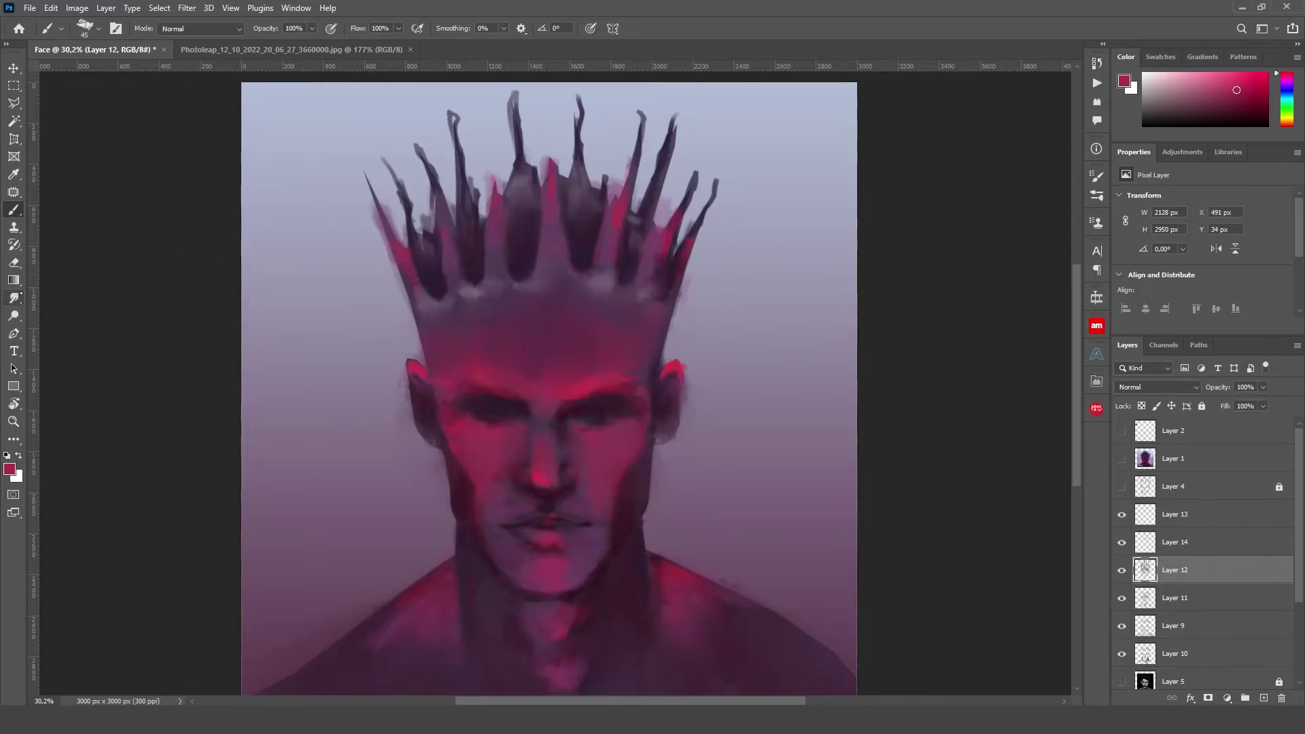
{"action": "key", "text": "r"}
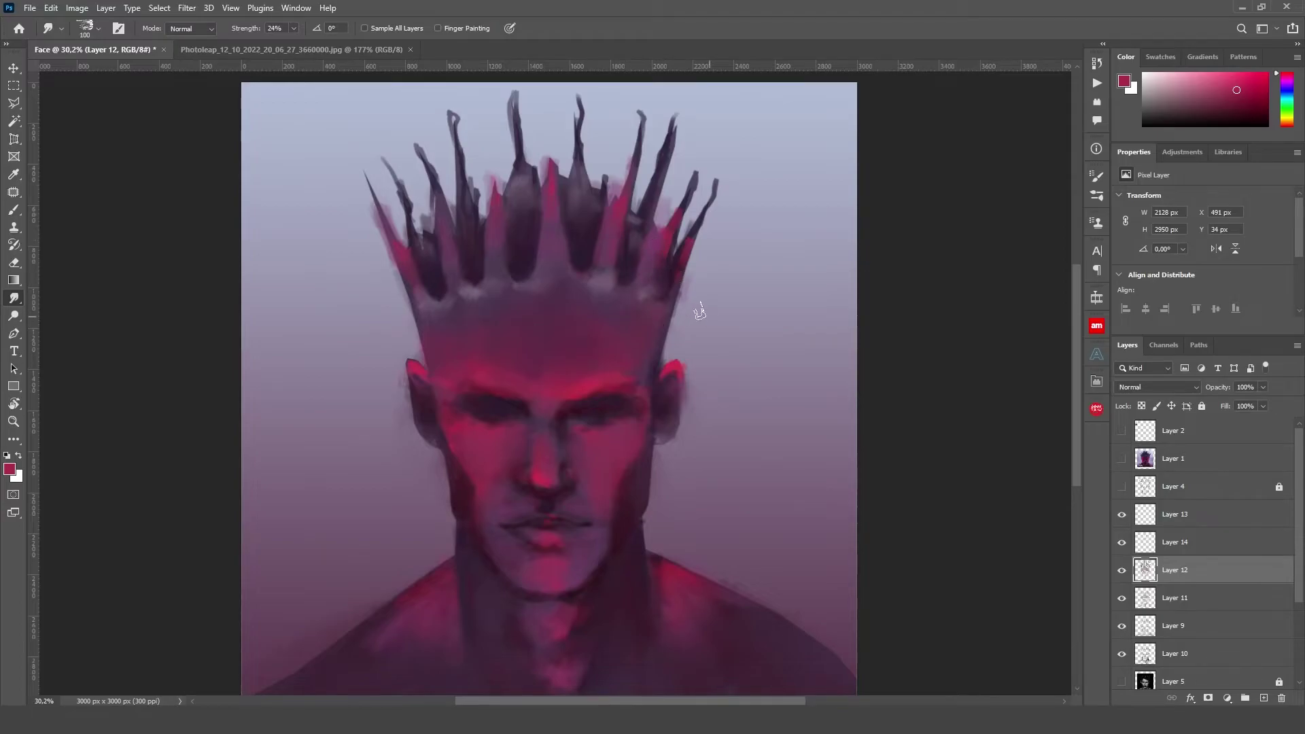
{"action": "scroll", "coordinate": [688, 496], "scroll_direction": "down", "scroll_amount": 3}
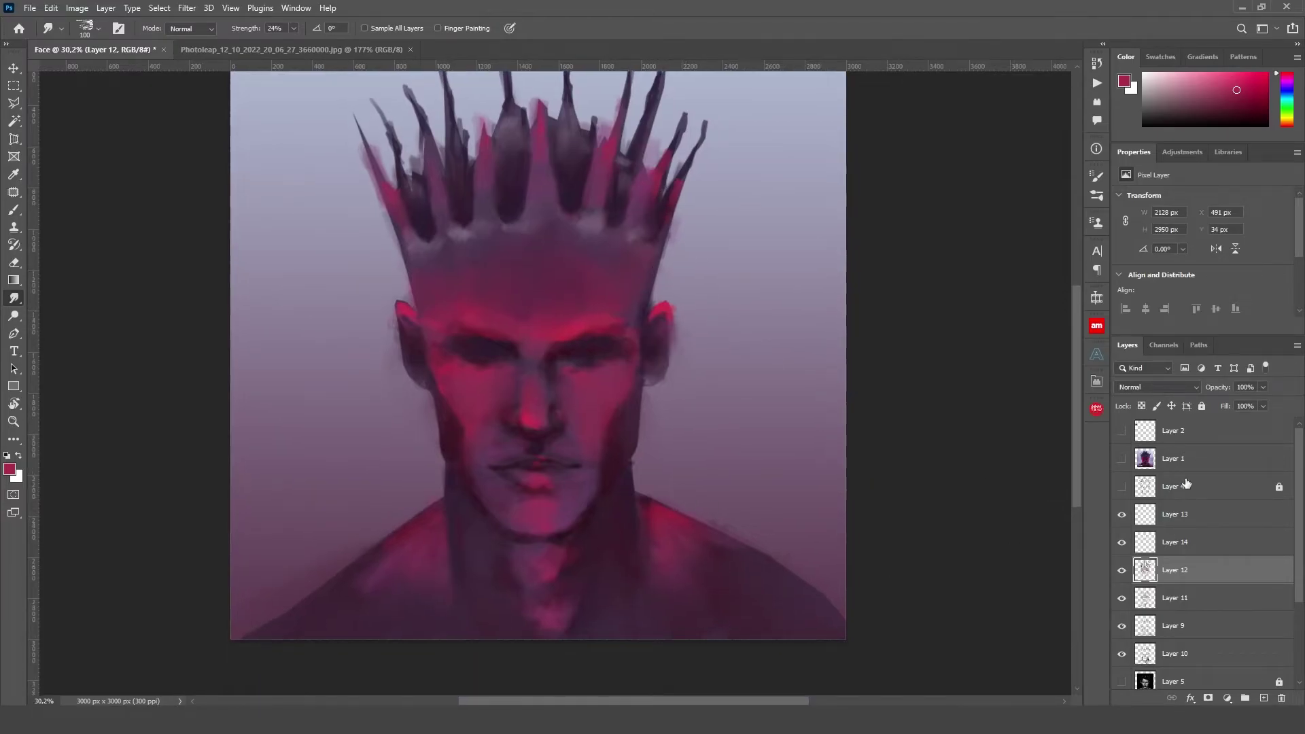
{"action": "left_click", "coordinate": [1177, 486]}
Add Layer 15 above Layer 4 with a larger brush loaded with sampled dark purple
{"action": "left_click", "coordinate": [1264, 698]}
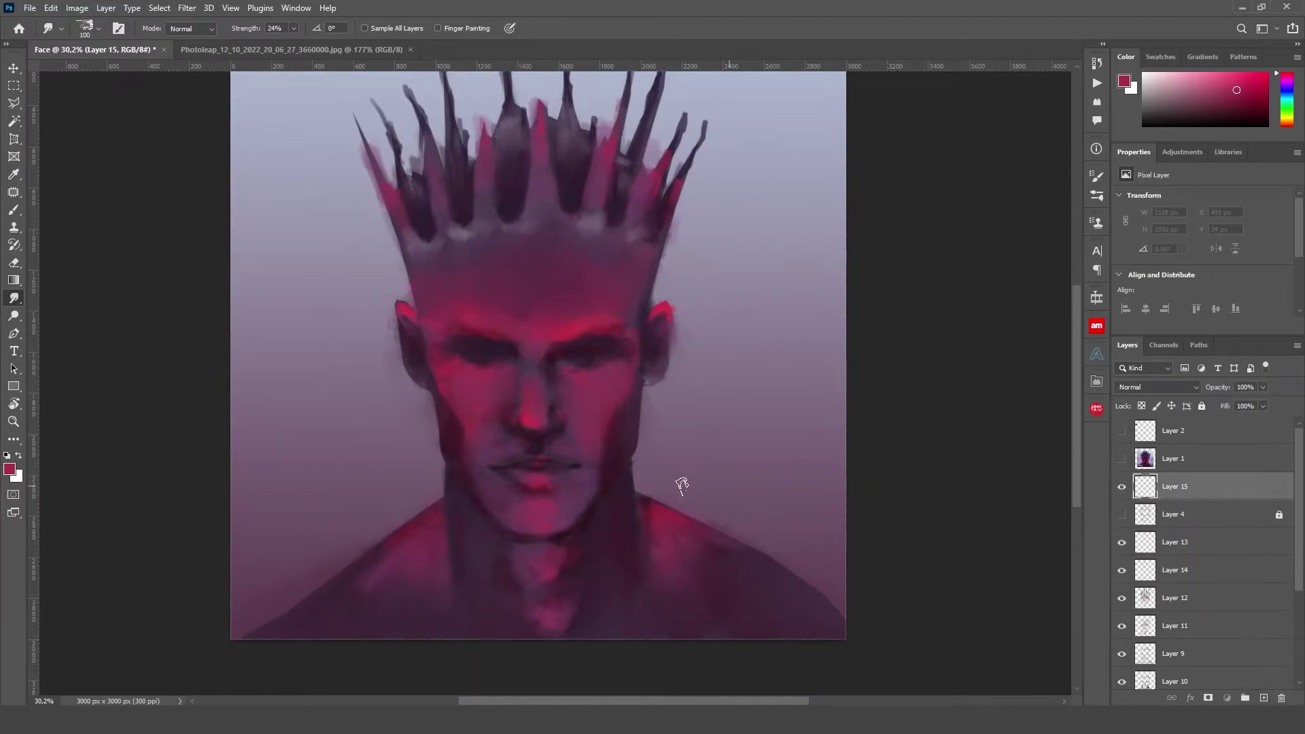
{"action": "key", "text": "i"}
{"action": "left_click", "coordinate": [575, 216]}
{"action": "key", "text": "b"}
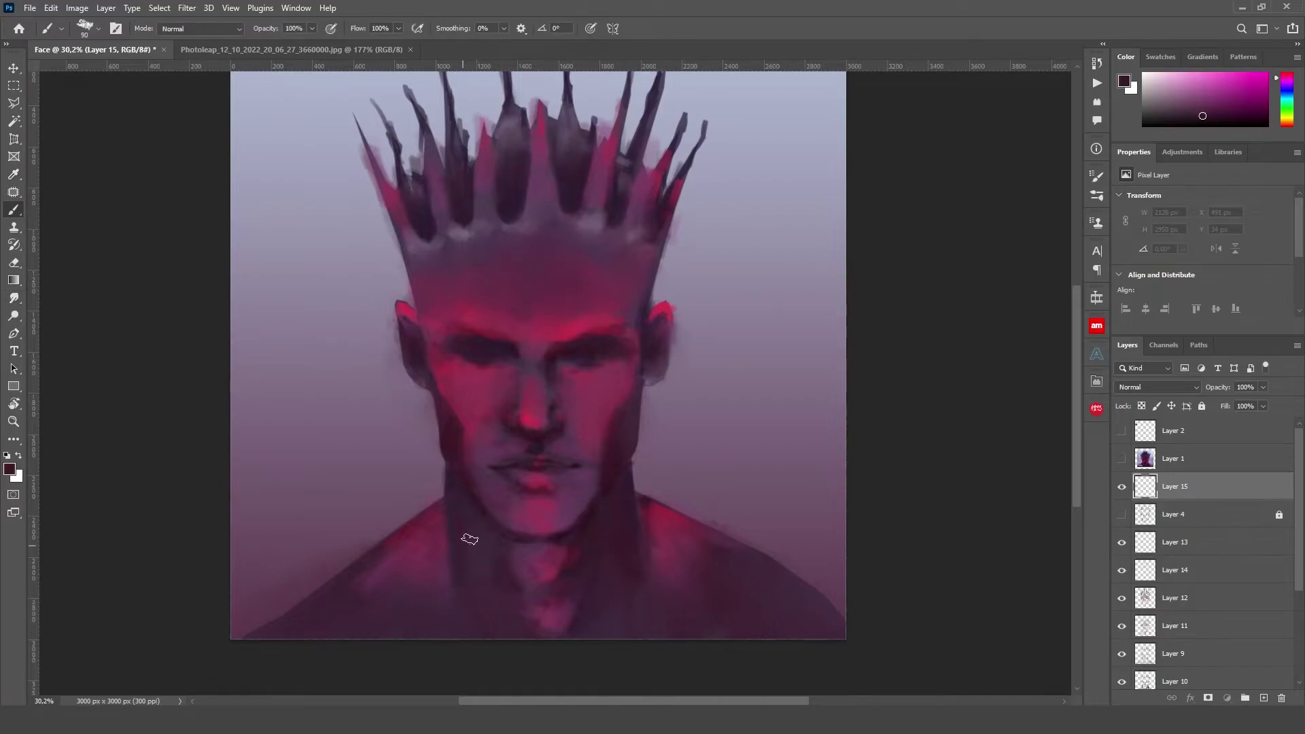
{"action": "scroll", "coordinate": [810, 548], "scroll_direction": "down", "scroll_amount": 3}
{"action": "key", "text": "bracketright"}
{"action": "key", "text": "bracketright"}
{"action": "key", "text": "bracketright"}
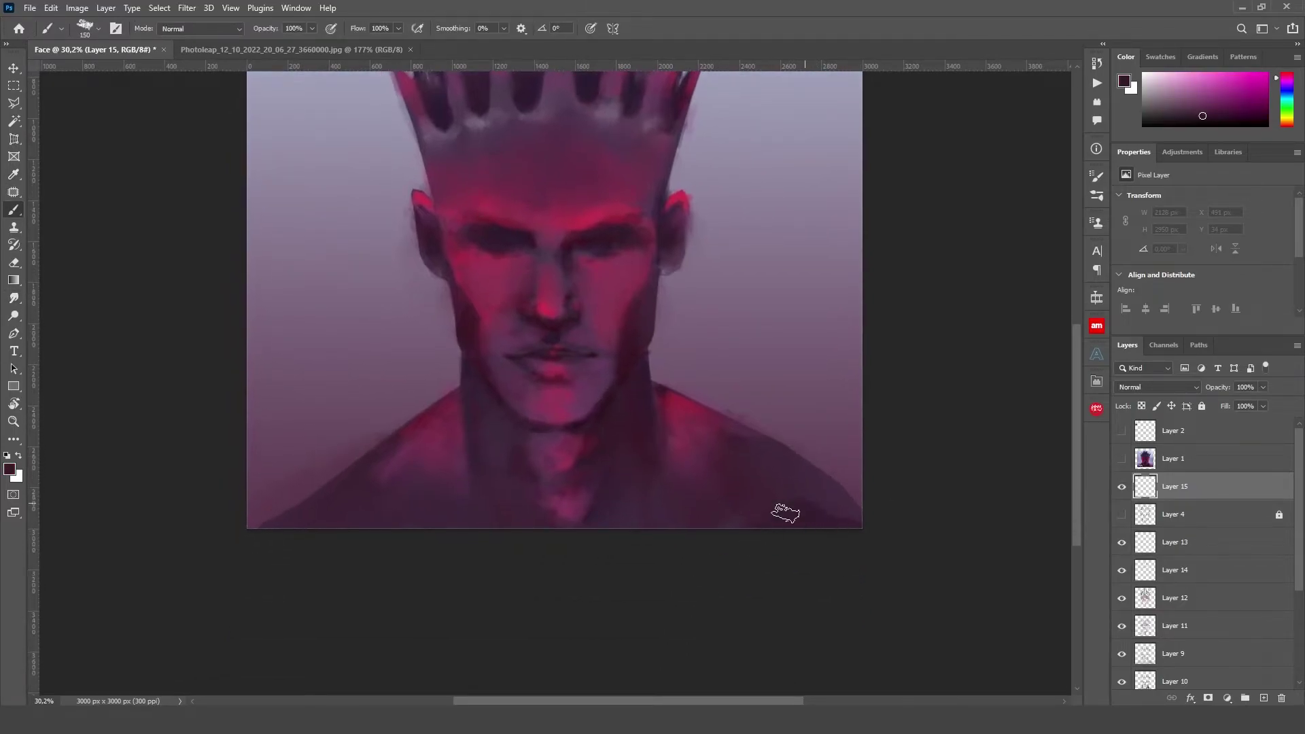
Paint dark purple along the lower shoulders, undo the last stroke, and smudge it in
{"action": "left_click_drag", "start_coordinate": [785, 513], "coordinate": [618, 489]}
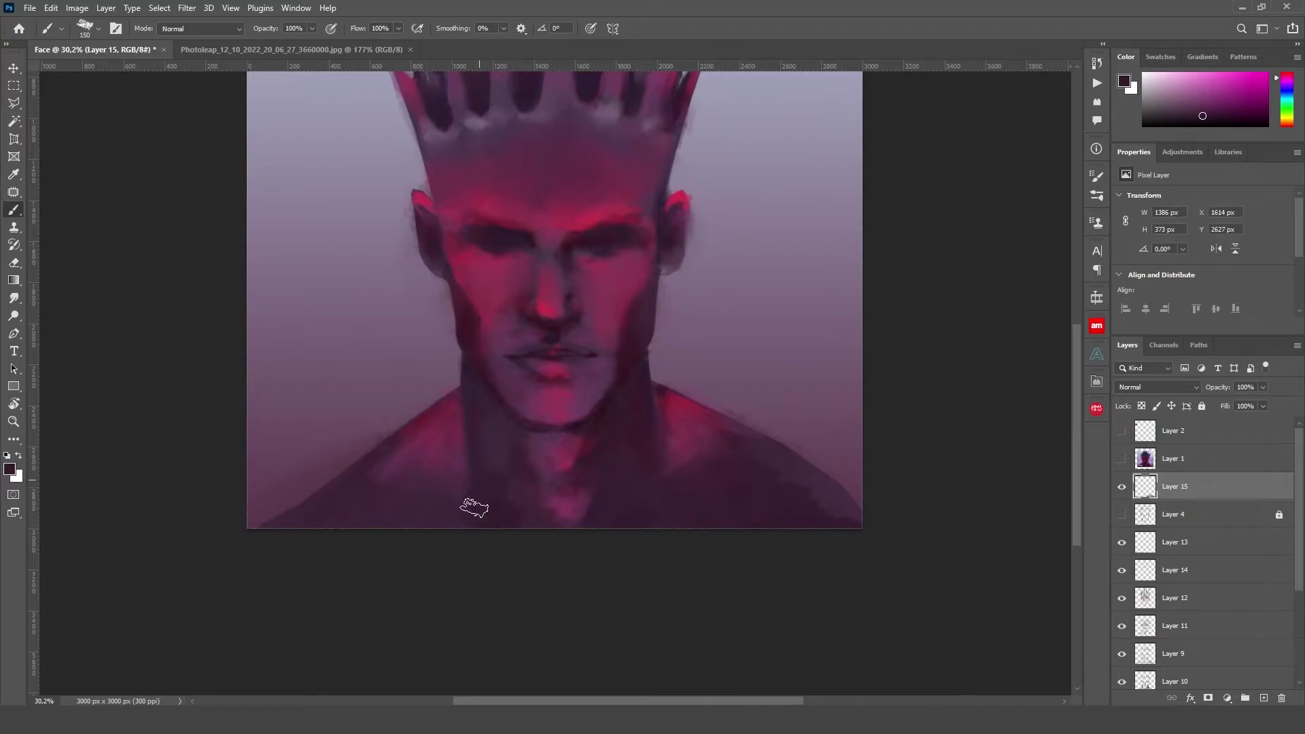
{"action": "mouse_move", "coordinate": [474, 509]}
{"action": "left_mouse_down"}
{"action": "mouse_move", "coordinate": [431, 536]}
{"action": "mouse_move", "coordinate": [277, 548]}
{"action": "left_mouse_up"}
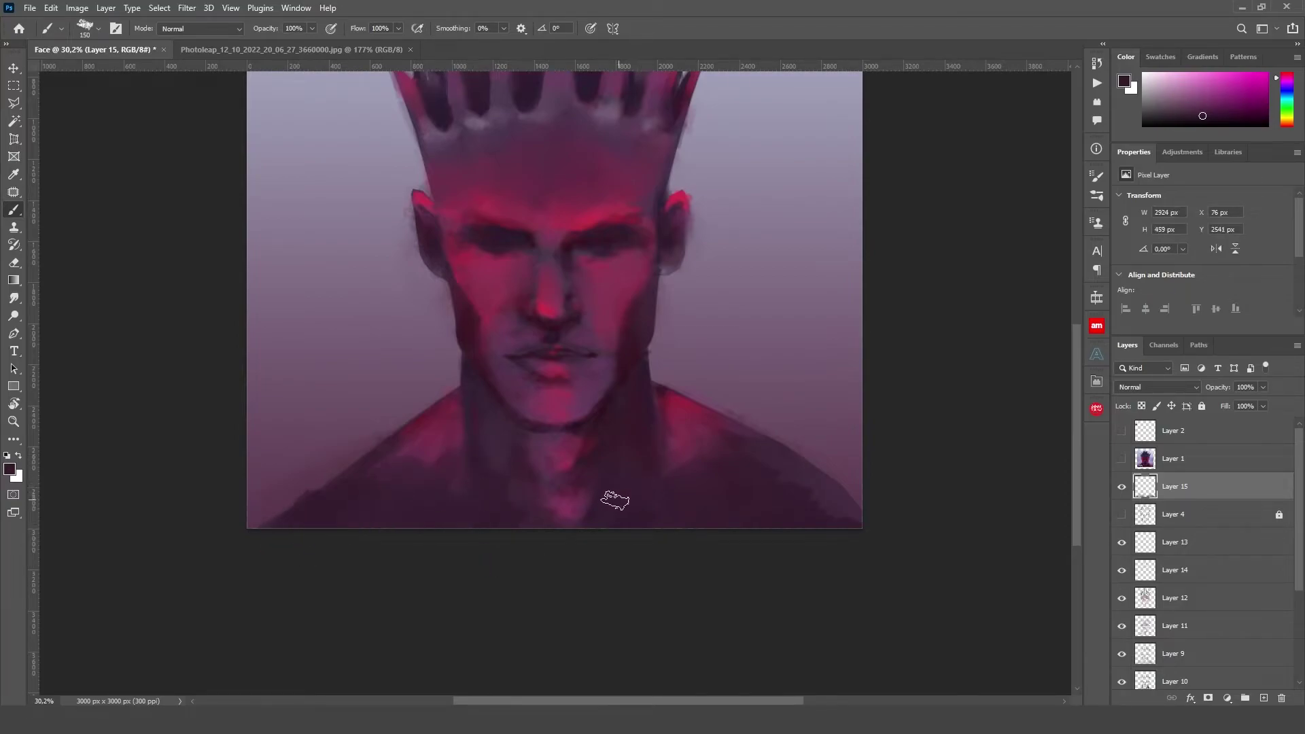
{"action": "key", "text": "ctrl+z"}
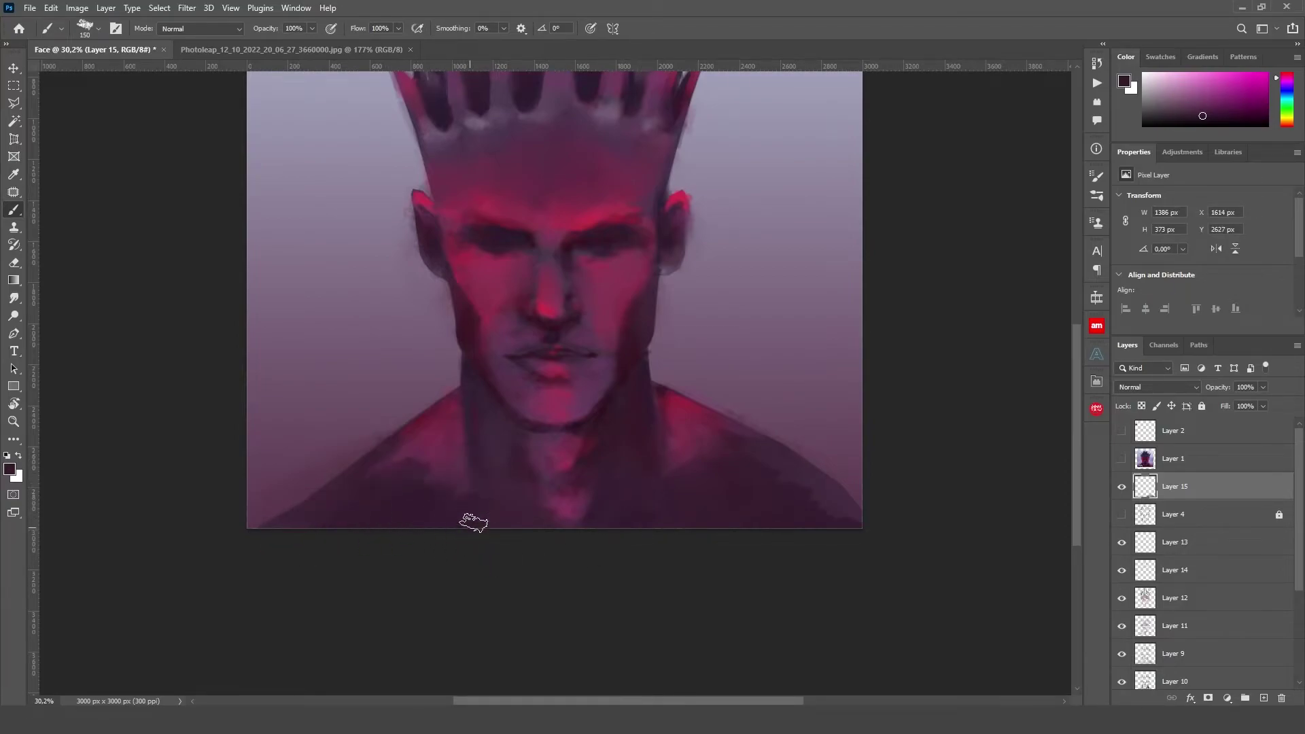
{"action": "left_click", "coordinate": [14, 298]}
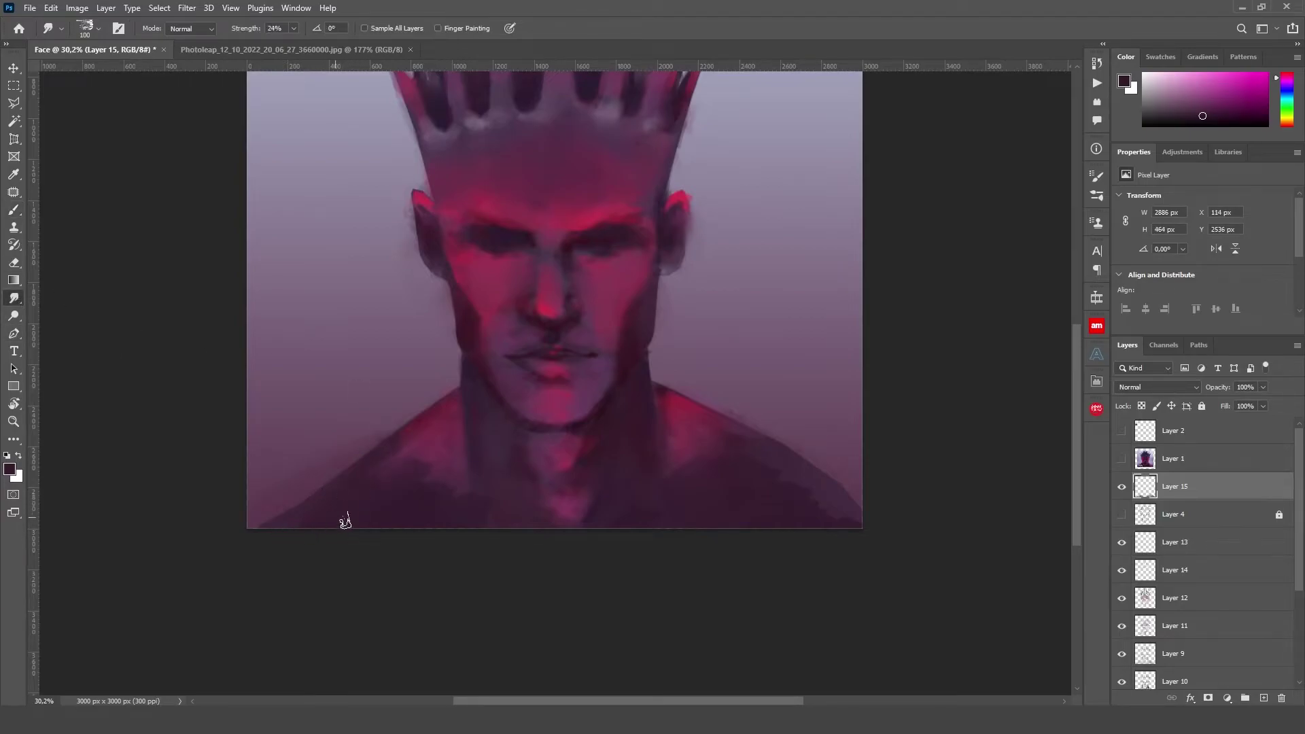
{"action": "left_click_drag", "start_coordinate": [346, 522], "coordinate": [669, 513]}
{"action": "scroll", "coordinate": [782, 530], "scroll_direction": "up", "scroll_amount": 5}
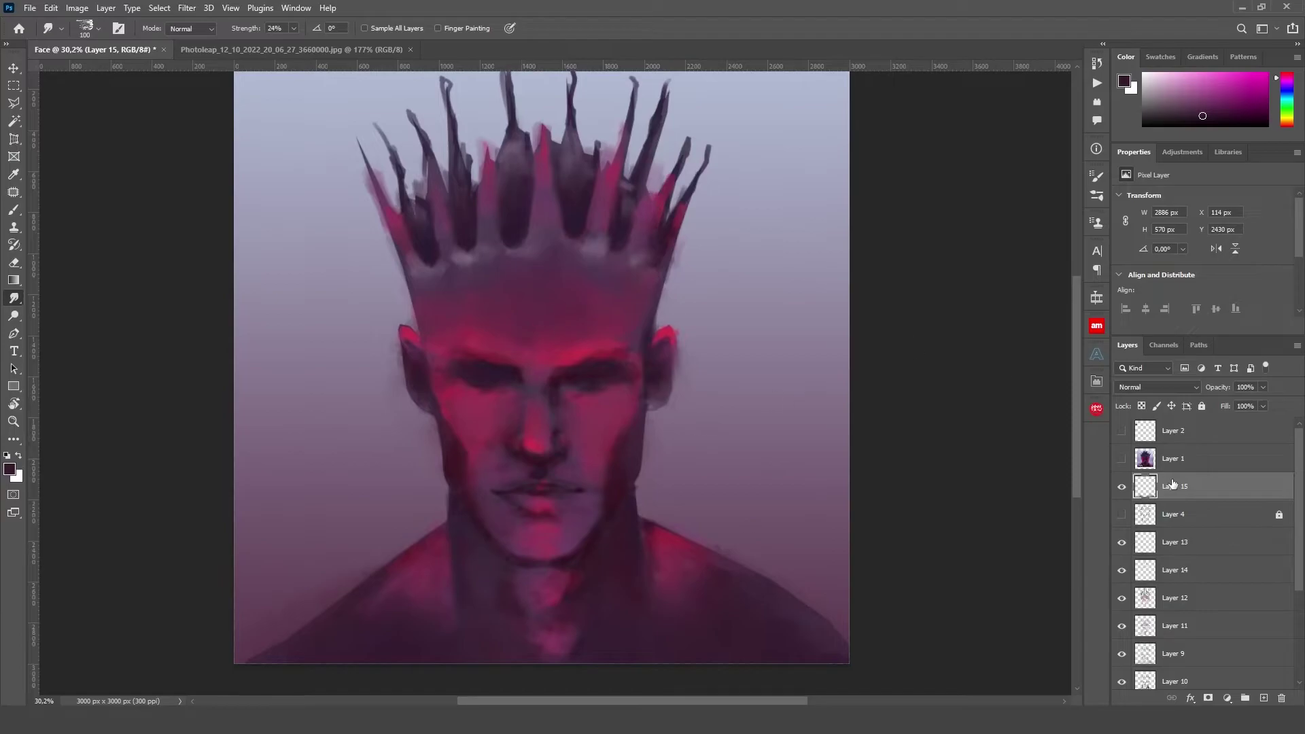
{"action": "scroll", "coordinate": [1176, 489], "scroll_direction": "down", "scroll_amount": 1}
{"action": "key", "text": "ctrl+minus"}
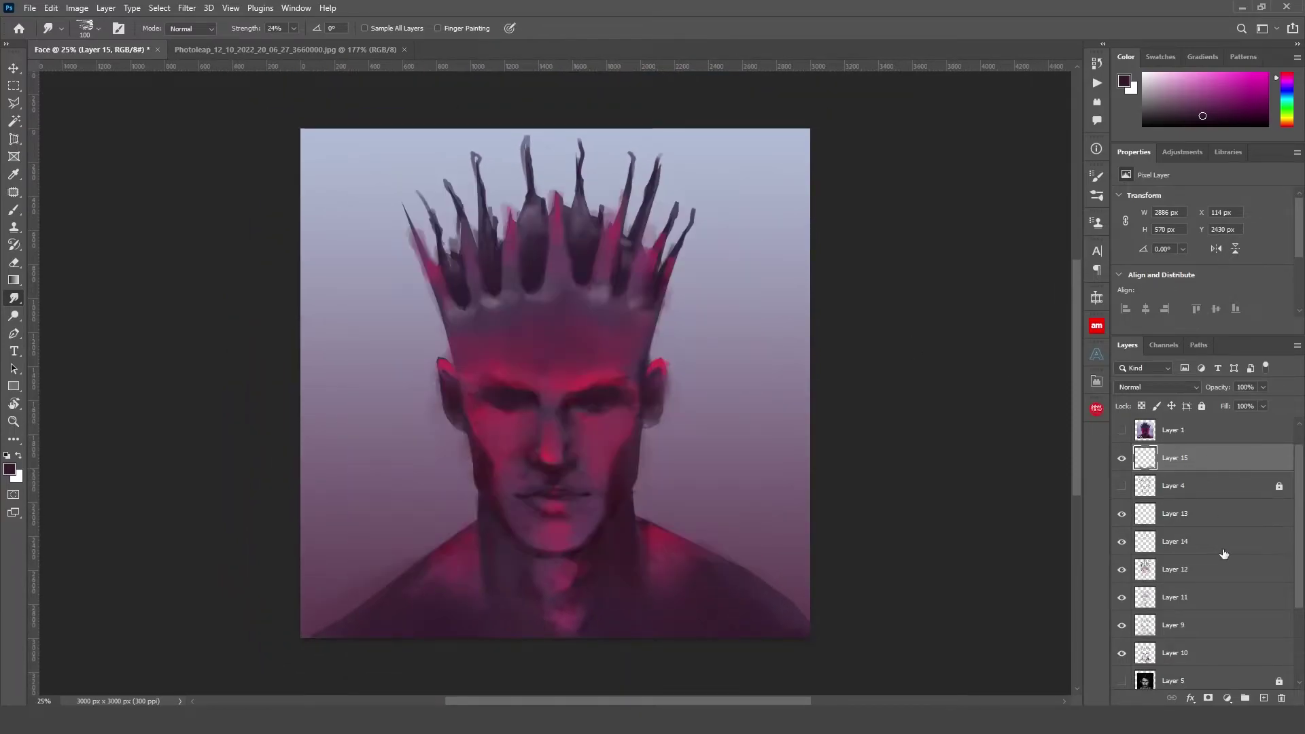
Sample a pinkish red and paint a highlight on the upper chin on Layer 12
{"action": "scroll", "coordinate": [1224, 554], "scroll_direction": "down", "scroll_amount": 1}
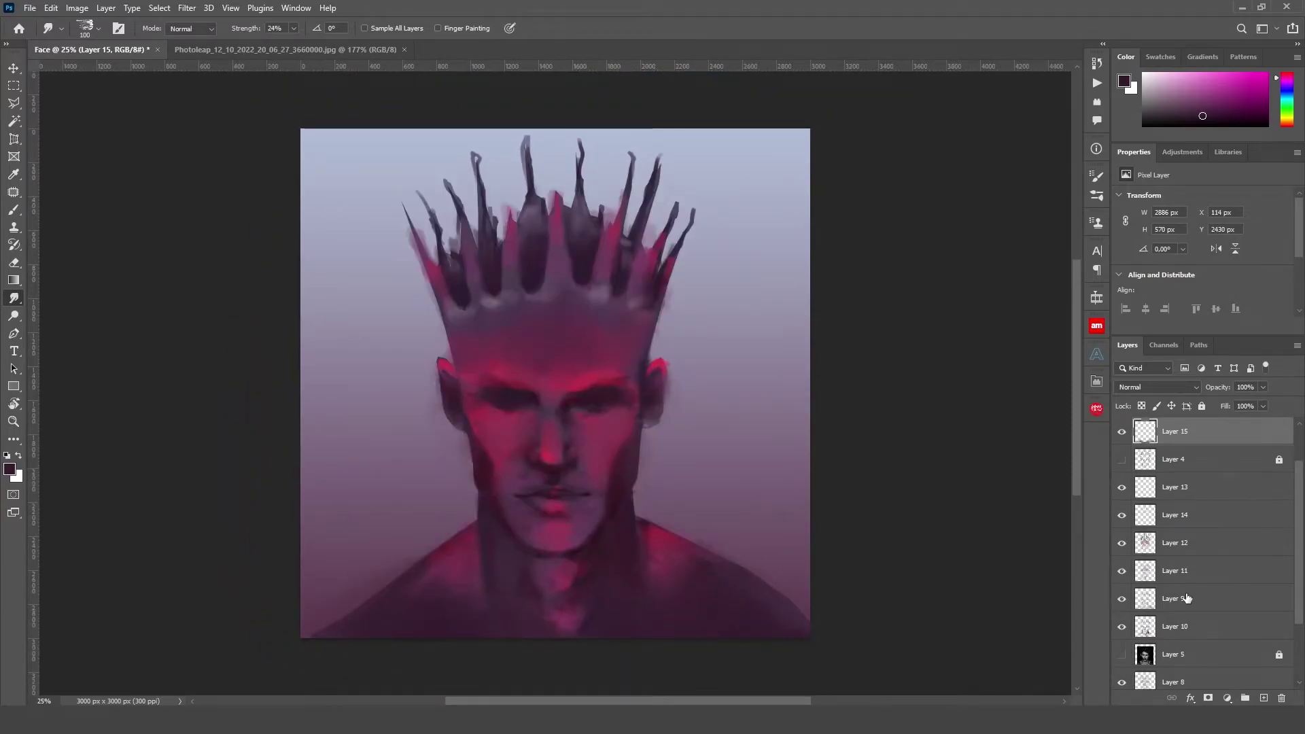
{"action": "key", "text": "i"}
{"action": "left_click", "coordinate": [565, 473]}
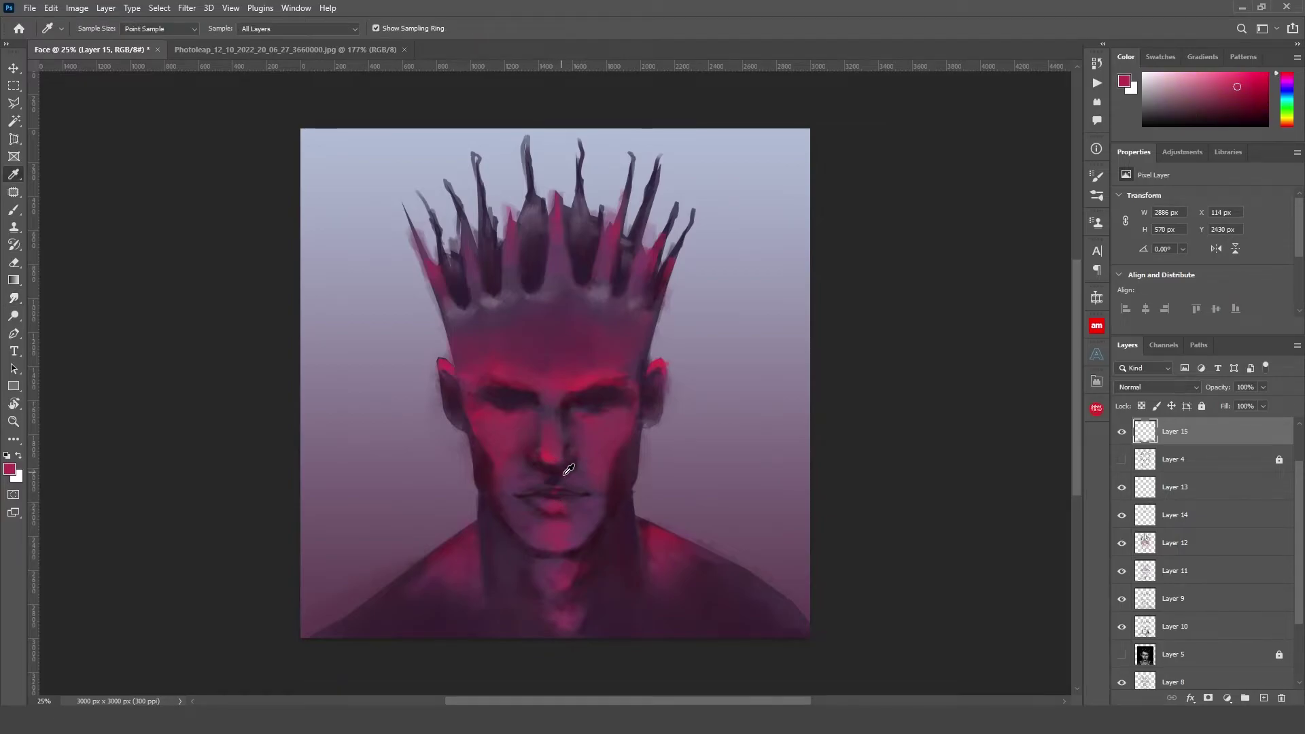
{"action": "key", "text": "b"}
{"action": "left_click", "coordinate": [1189, 542]}
{"action": "key", "text": "ctrl+plus"}
{"action": "key", "text": "ctrl+plus"}
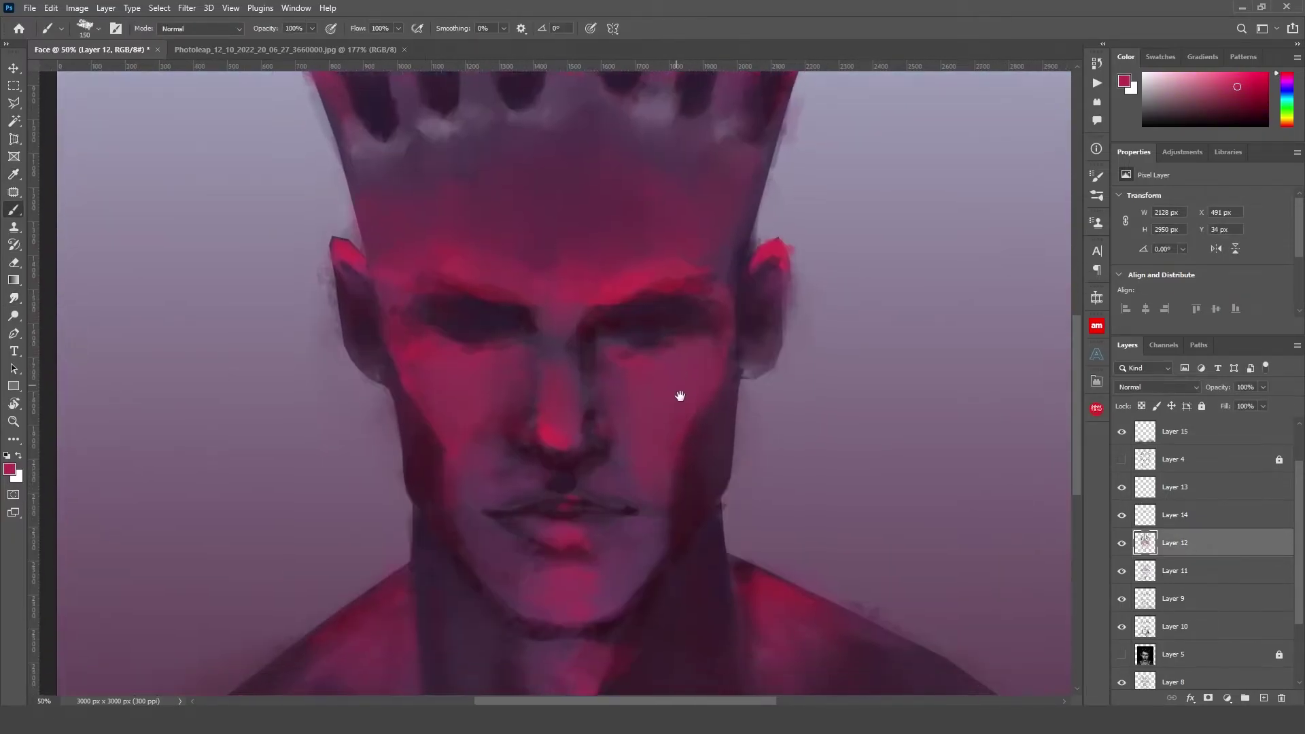
{"action": "left_click_drag", "start_coordinate": [680, 396], "coordinate": [692, 341]}
{"action": "key", "text": "bracketleft"}
{"action": "key", "text": "bracketleft"}
{"action": "key", "text": "bracketleft"}
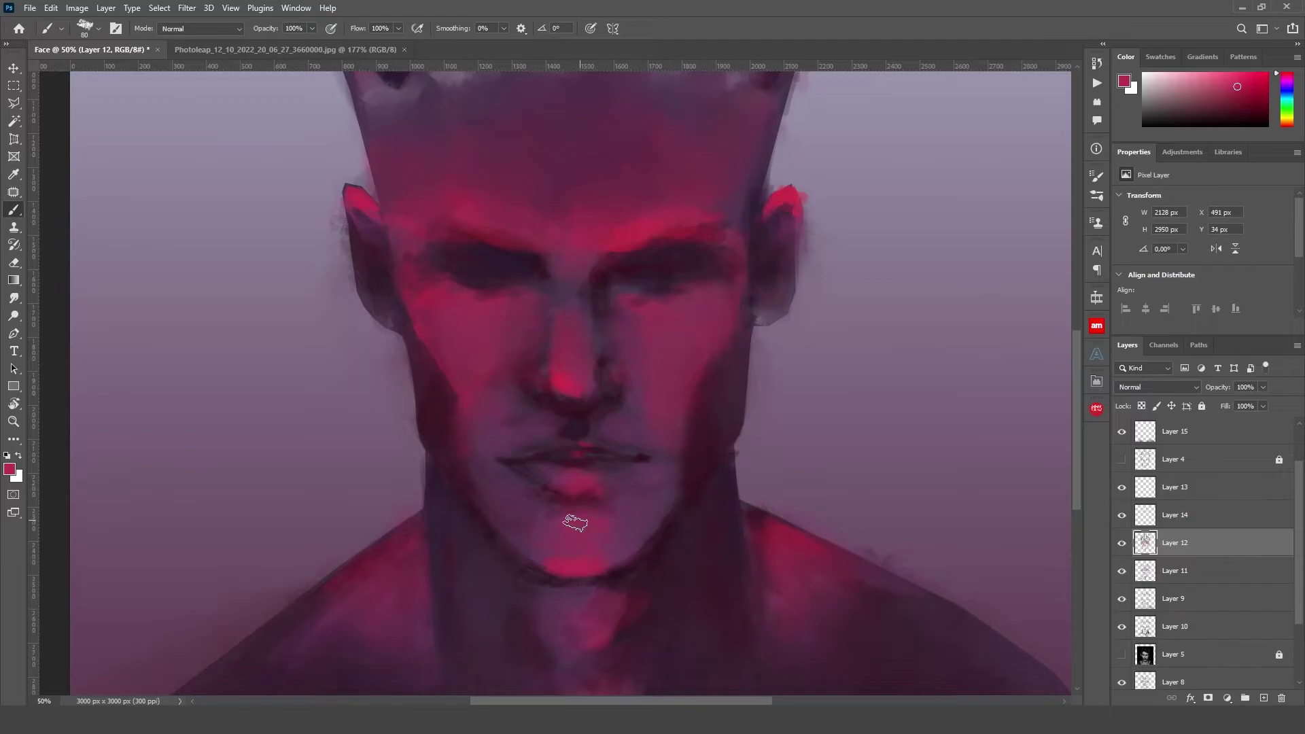
{"action": "left_click_drag", "start_coordinate": [554, 533], "coordinate": [584, 536]}
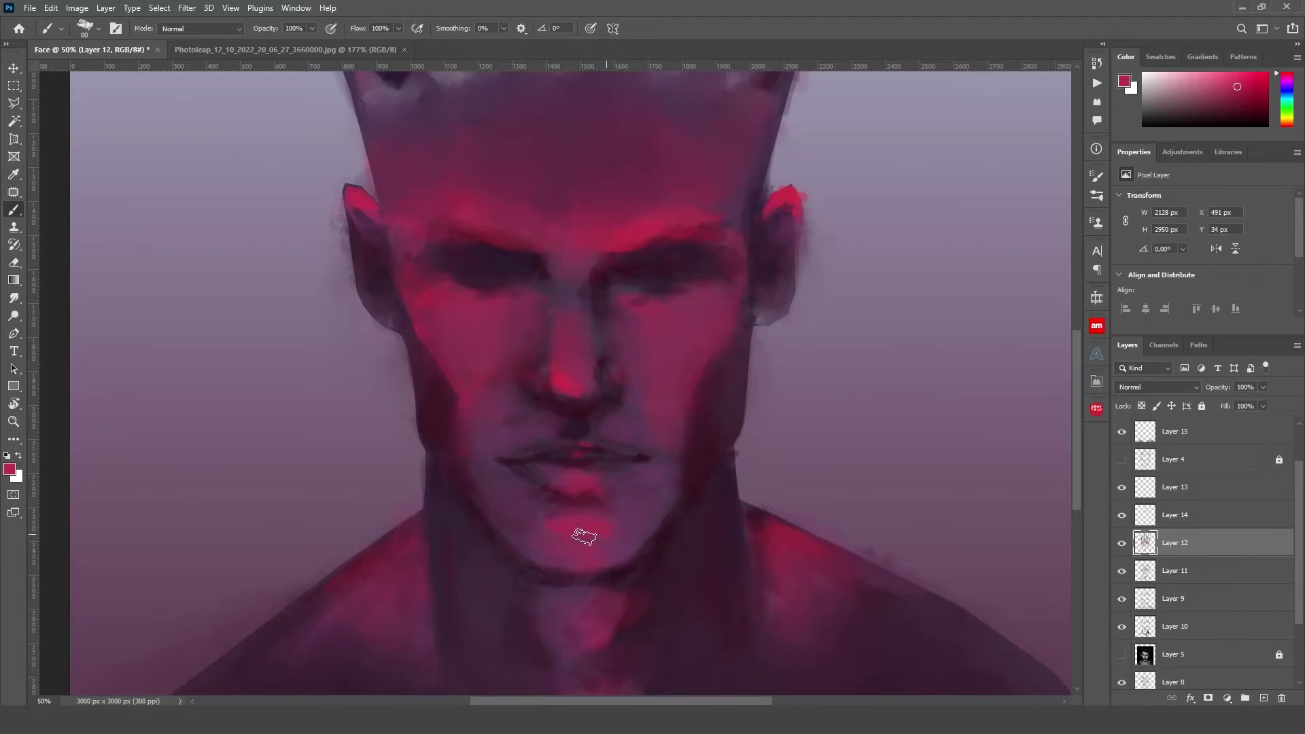
{"action": "key", "text": "r"}
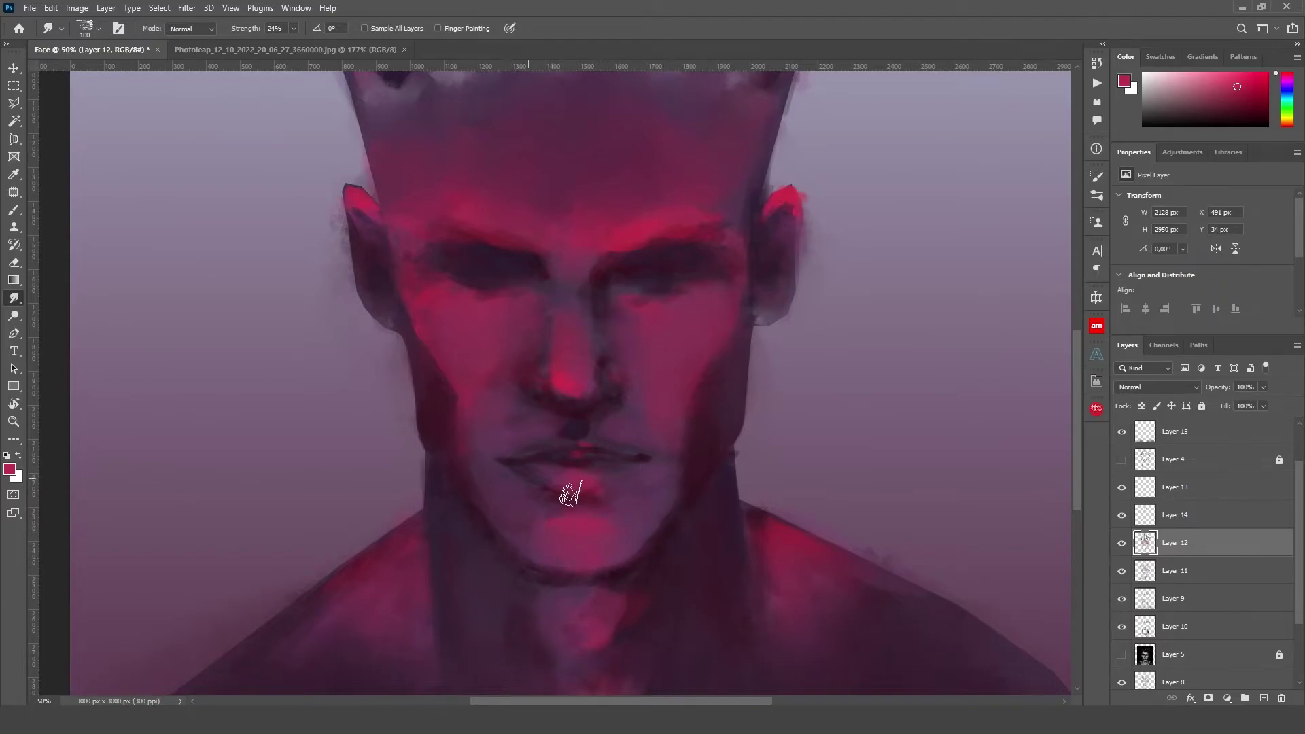
Shade the lower lip with dark purple sampled from the eyes and smudge it at size 45
{"action": "key", "text": "i"}
{"action": "left_click", "coordinate": [512, 267]}
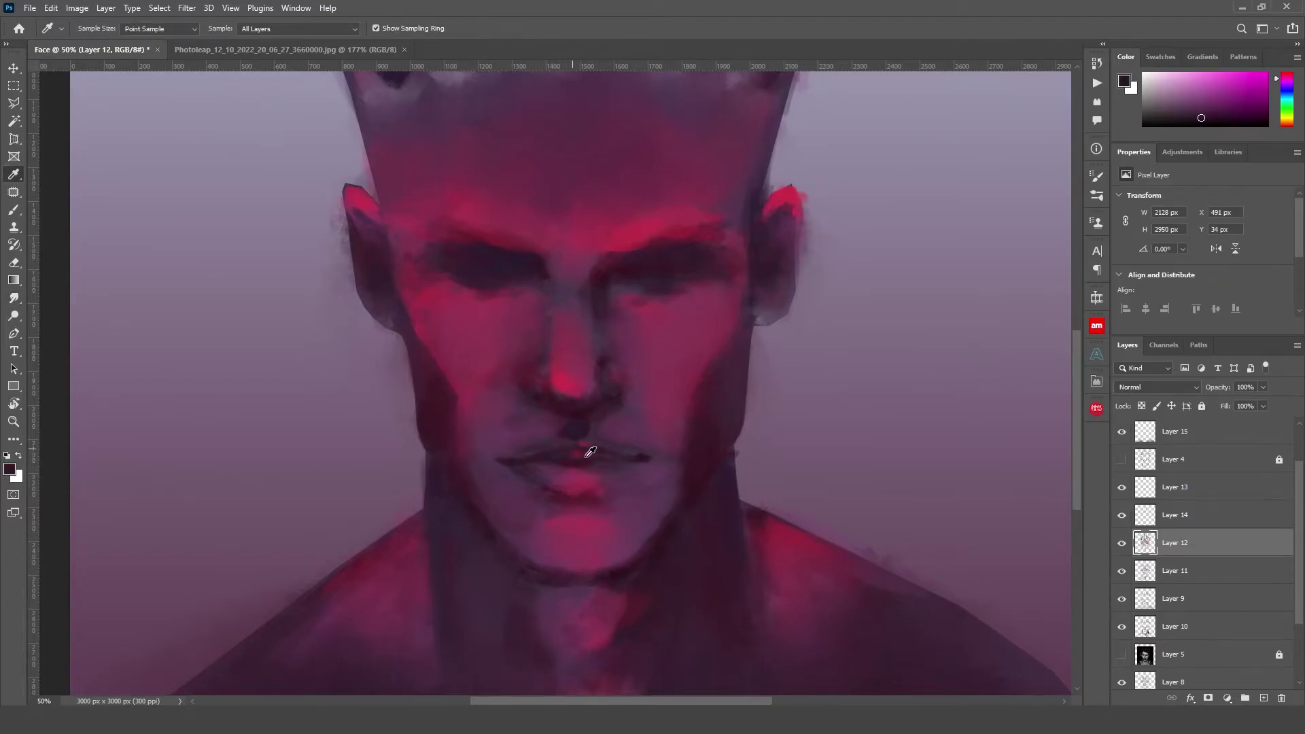
{"action": "key", "text": "b"}
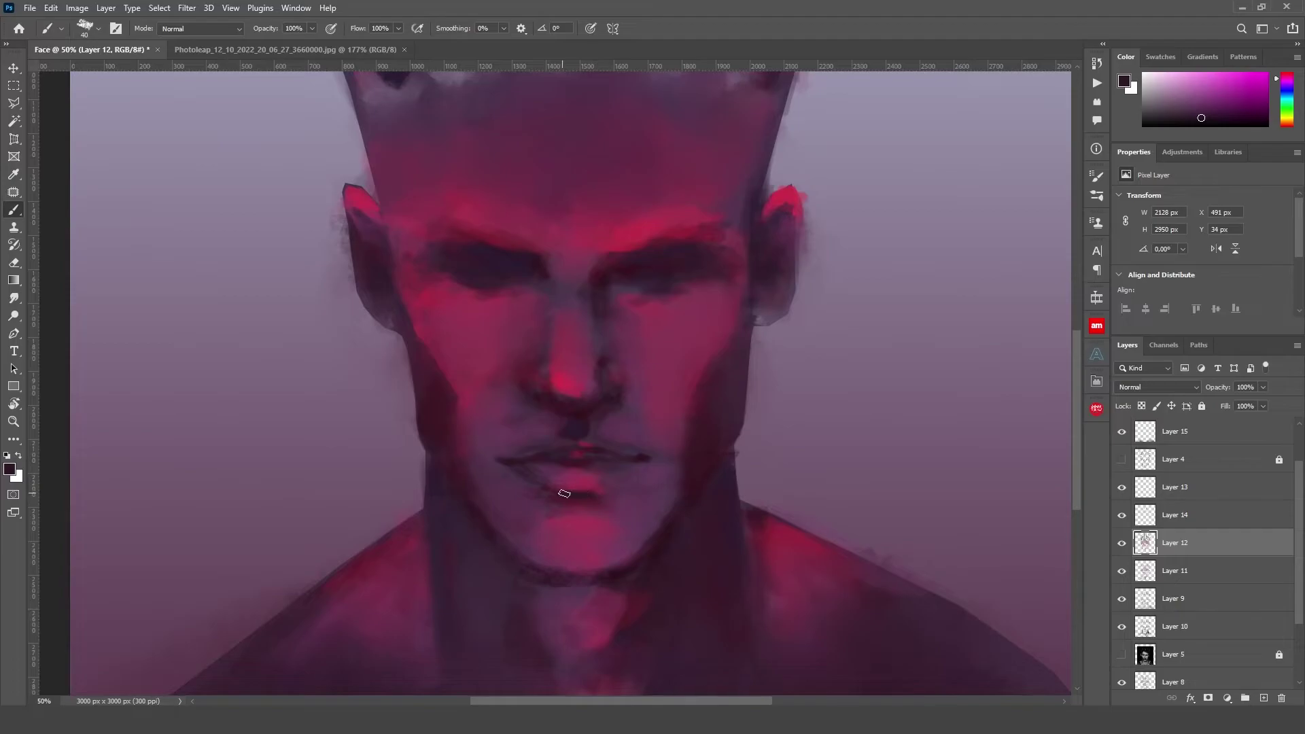
{"action": "left_click_drag", "start_coordinate": [564, 493], "coordinate": [588, 495]}
{"action": "key", "text": "r"}
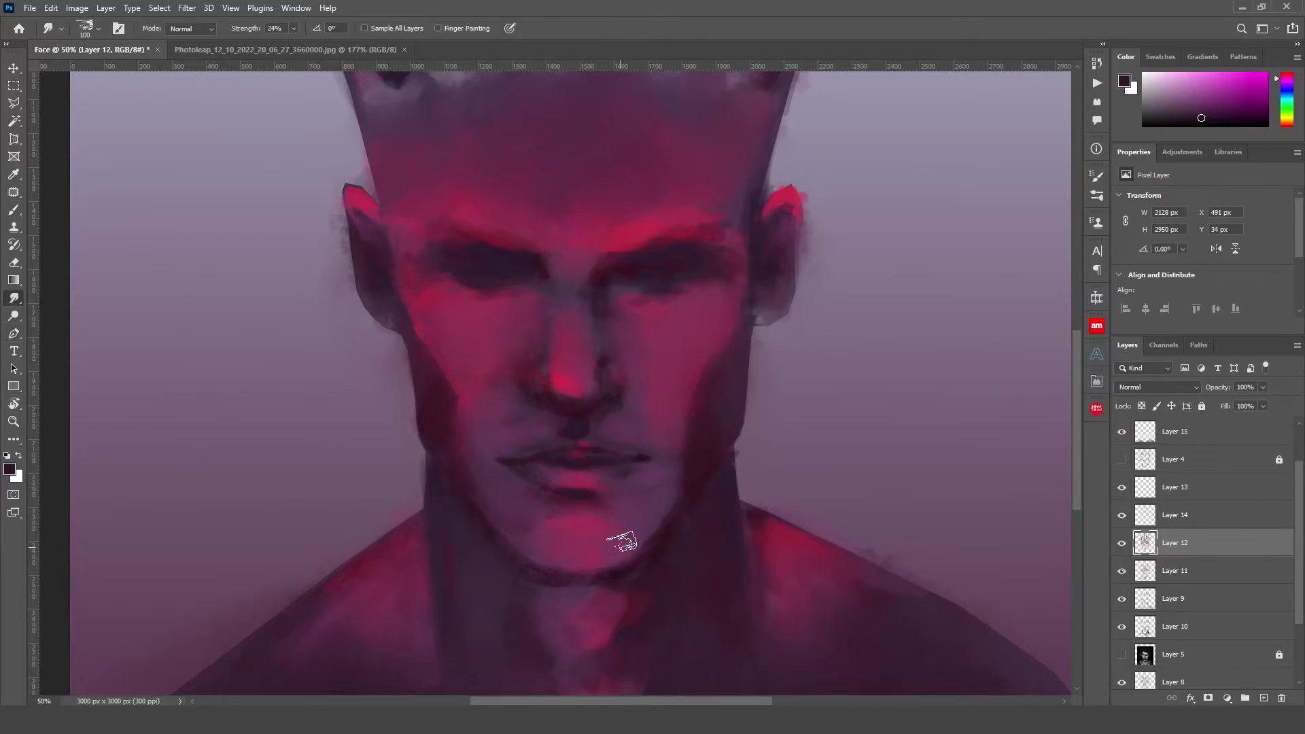
{"action": "left_click_drag", "start_coordinate": [582, 476], "coordinate": [569, 501]}
{"action": "scroll", "coordinate": [504, 550], "scroll_direction": "down", "scroll_amount": 2}
{"action": "key", "text": "b"}
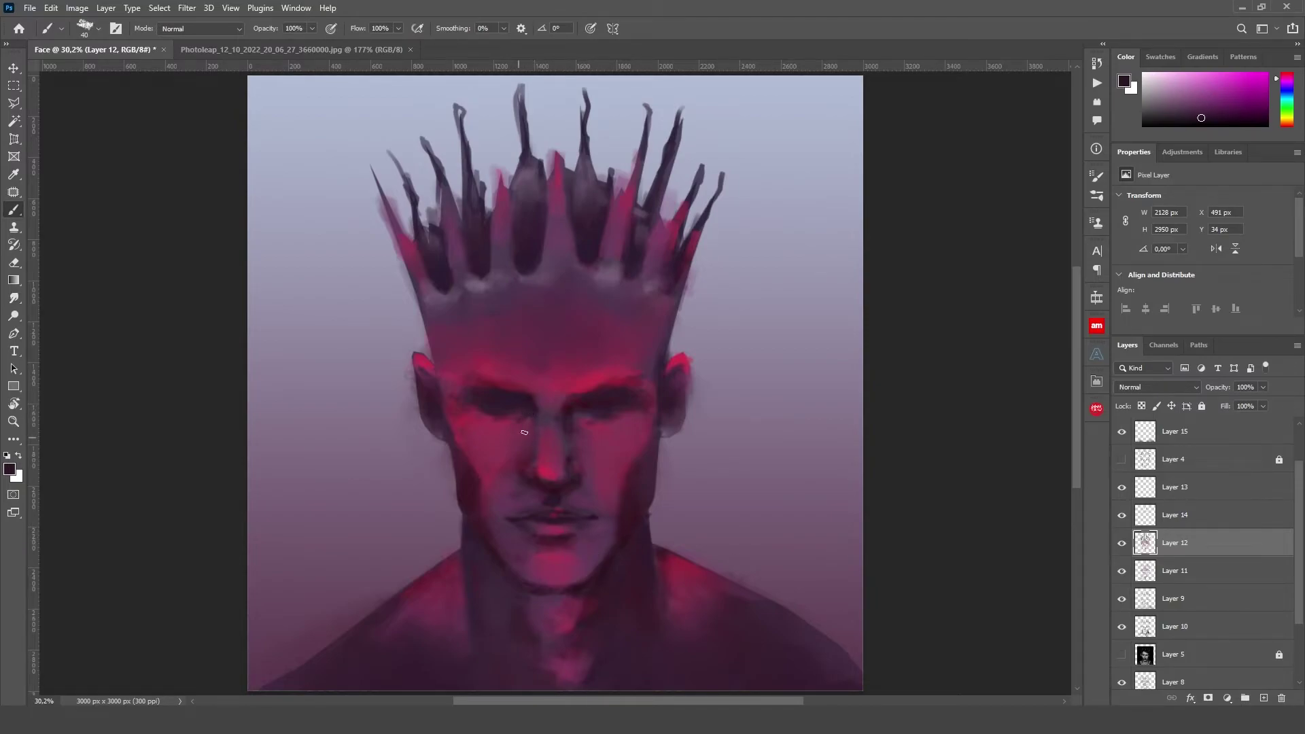
Alternate brush and smudge touch-ups, then select Layer 16 at the bottom of the stack
{"action": "key", "text": "r"}
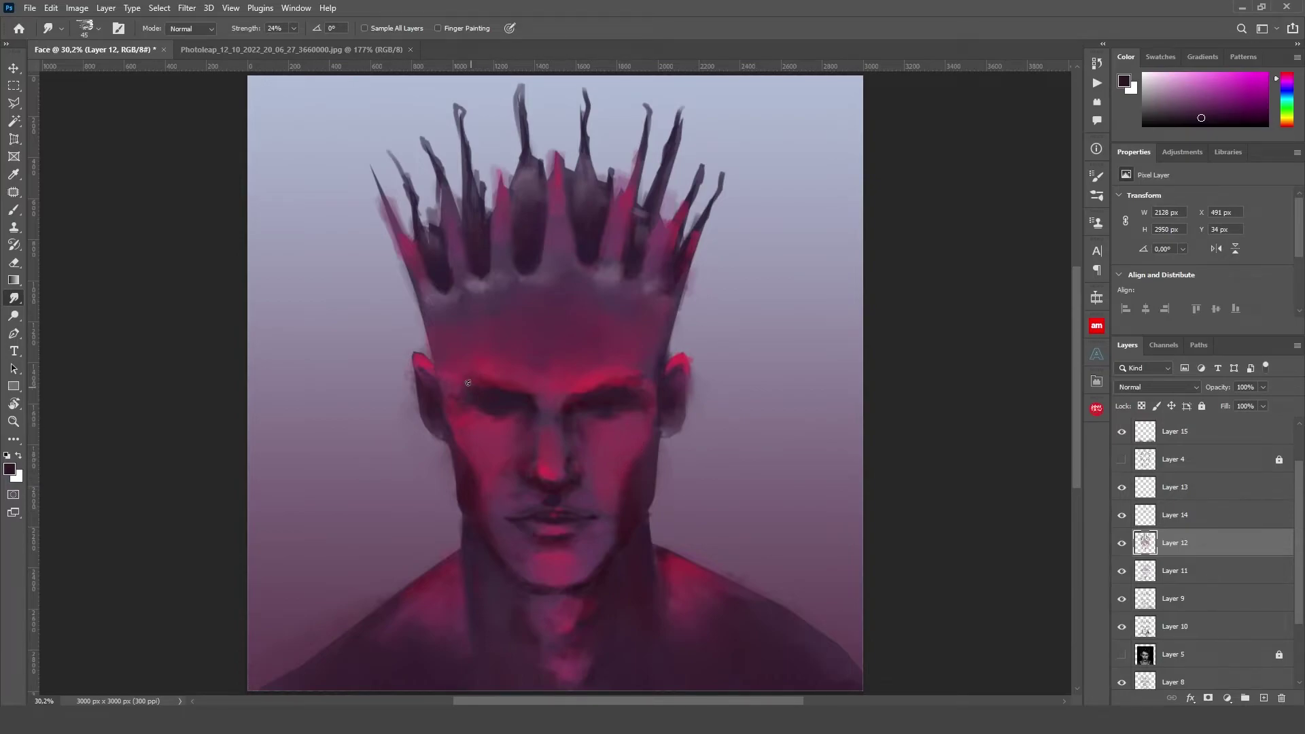
{"action": "key", "text": "b"}
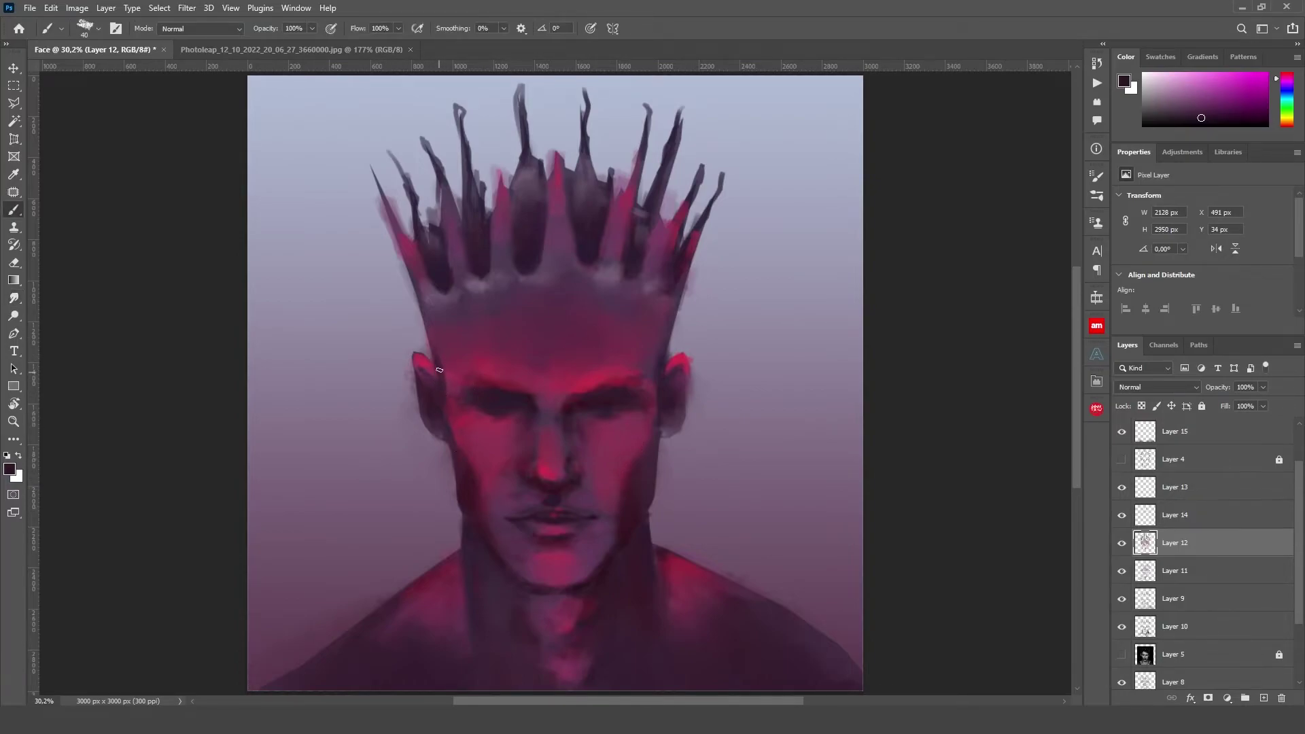
{"action": "key", "text": "r"}
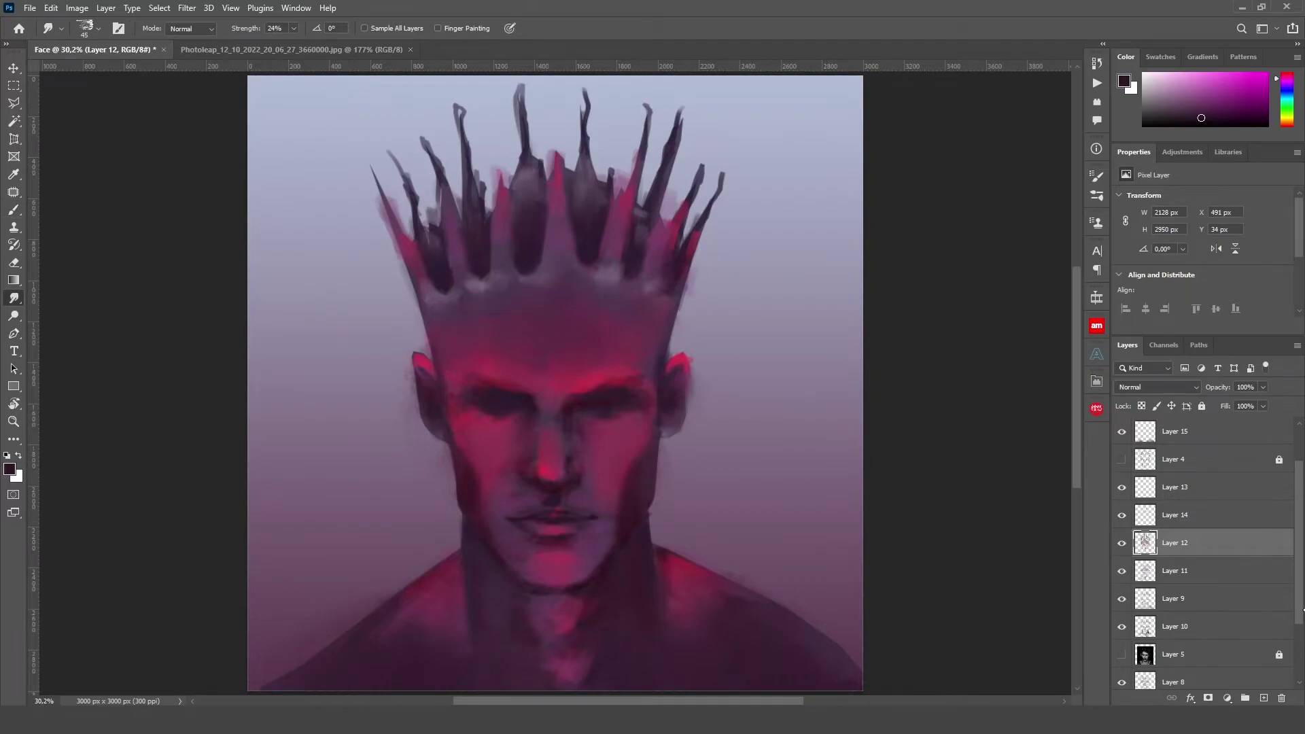
{"action": "scroll", "coordinate": [1244, 612], "scroll_direction": "down", "scroll_amount": 2}
{"action": "left_click", "coordinate": [1210, 676]}
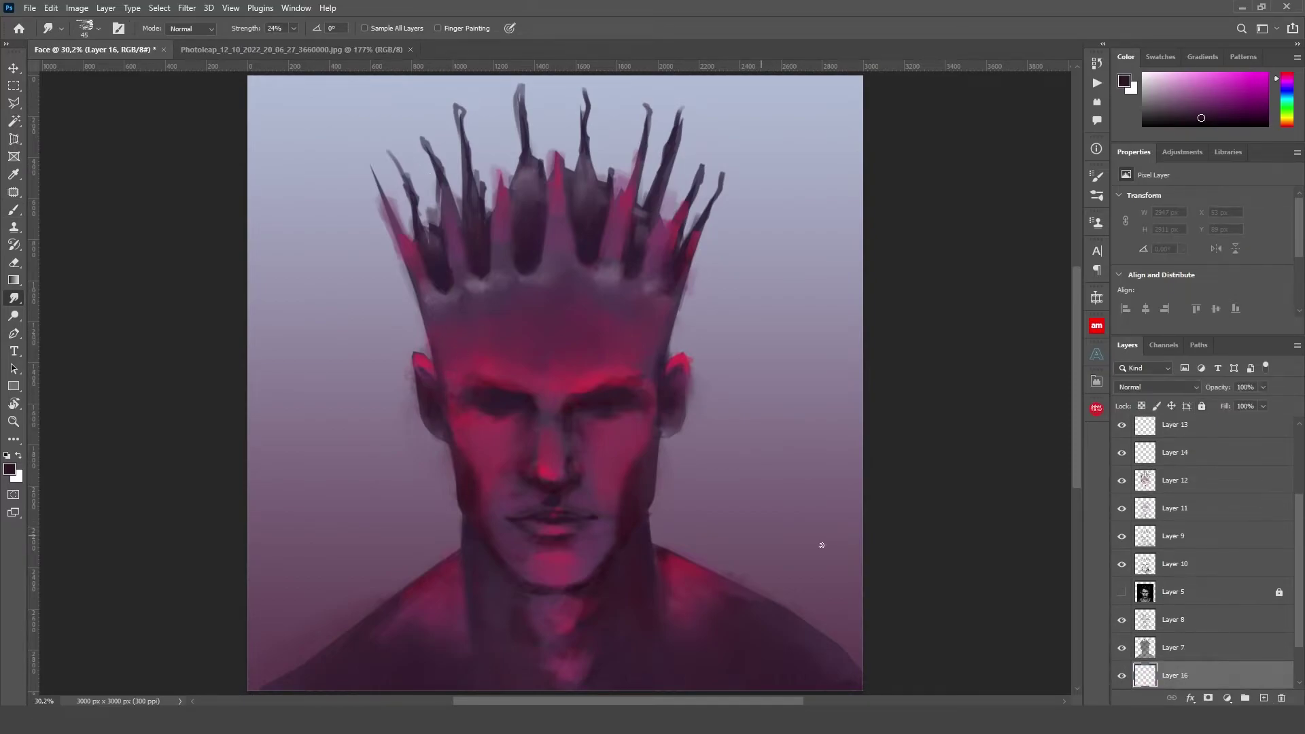
Start a polygonal lasso selection tracing zigzag spire peaks right of the head
{"action": "key", "text": "ctrl+minus"}
{"action": "scroll", "coordinate": [1210, 543], "scroll_direction": "up", "scroll_amount": 2}
{"action": "key", "text": "l"}
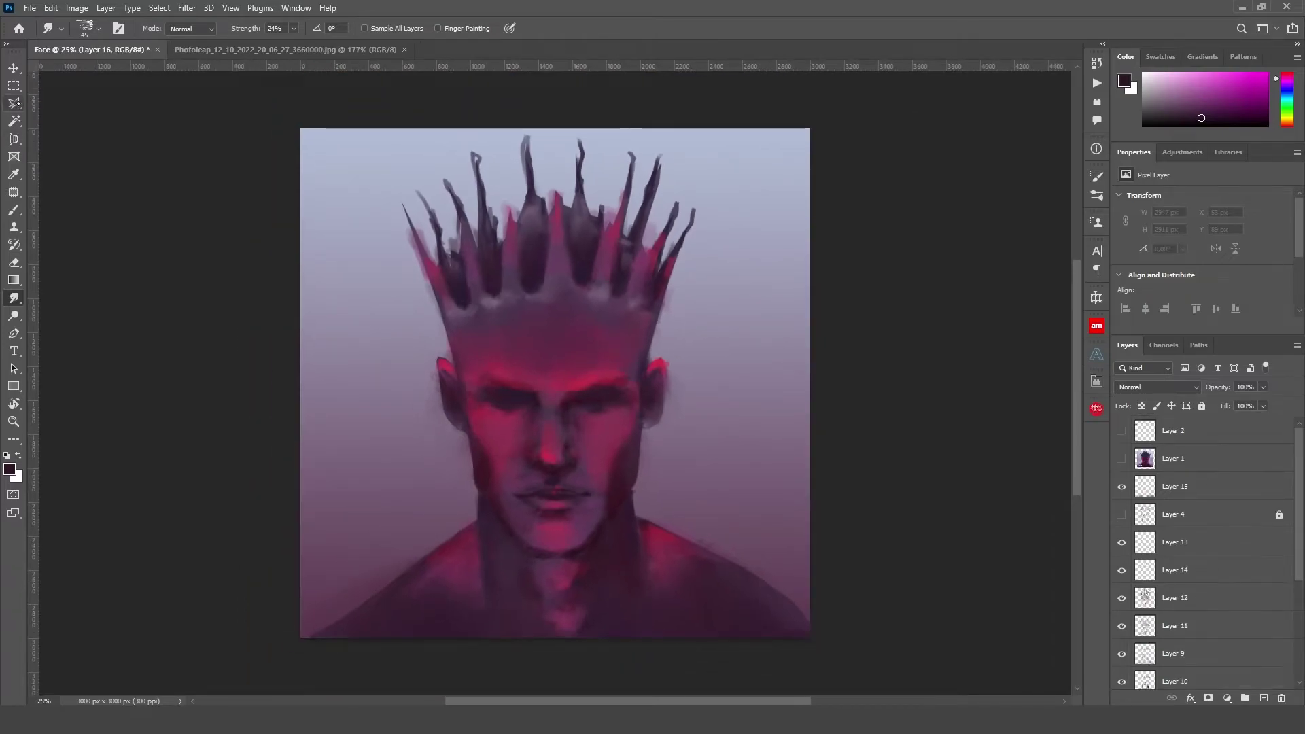
{"action": "left_click", "coordinate": [817, 402]}
{"action": "left_click", "coordinate": [809, 363]}
{"action": "left_click", "coordinate": [796, 323]}
{"action": "left_click", "coordinate": [793, 278]}
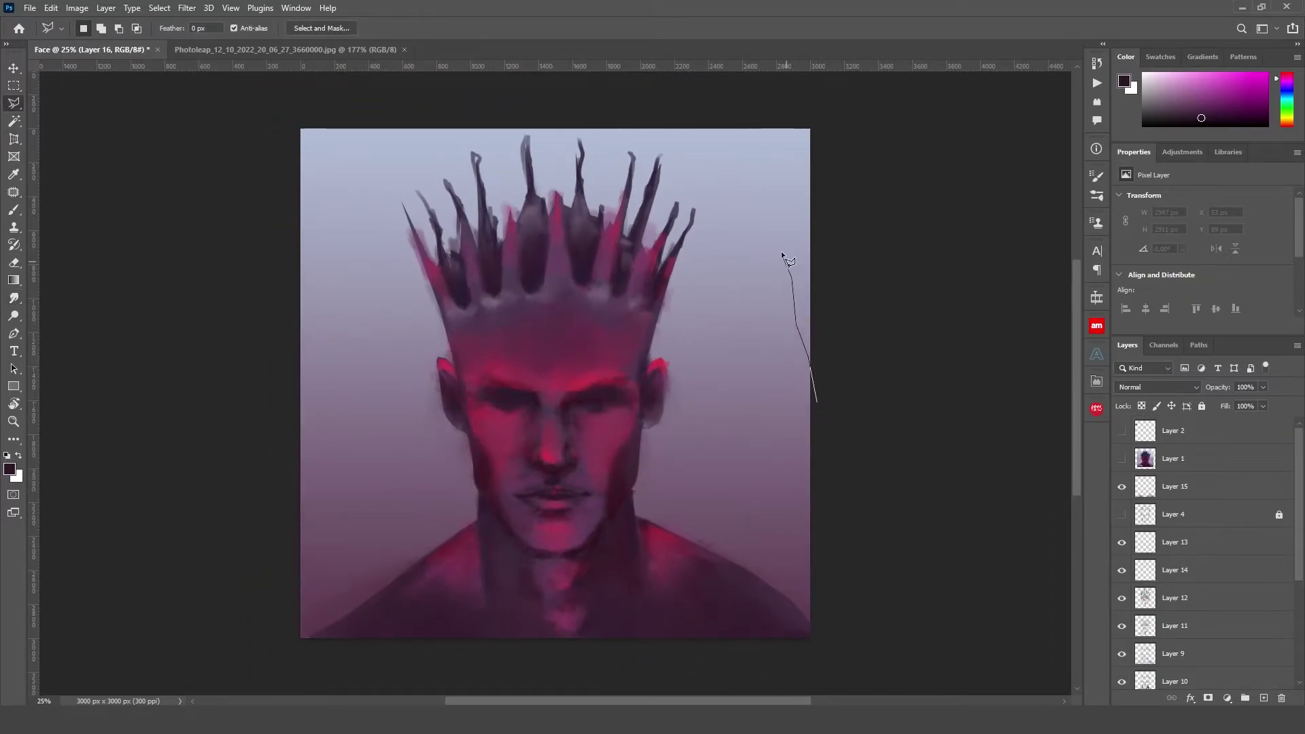
{"action": "left_click", "coordinate": [781, 251]}
{"action": "left_click", "coordinate": [786, 292]}
{"action": "left_click", "coordinate": [783, 350]}
{"action": "left_click", "coordinate": [745, 405]}
{"action": "left_click", "coordinate": [752, 327]}
{"action": "left_click", "coordinate": [734, 364]}
{"action": "left_click", "coordinate": [710, 306]}
Extend the background selection across the face to the bottom corners and close it
{"action": "left_click", "coordinate": [670, 335]}
{"action": "left_click", "coordinate": [492, 440]}
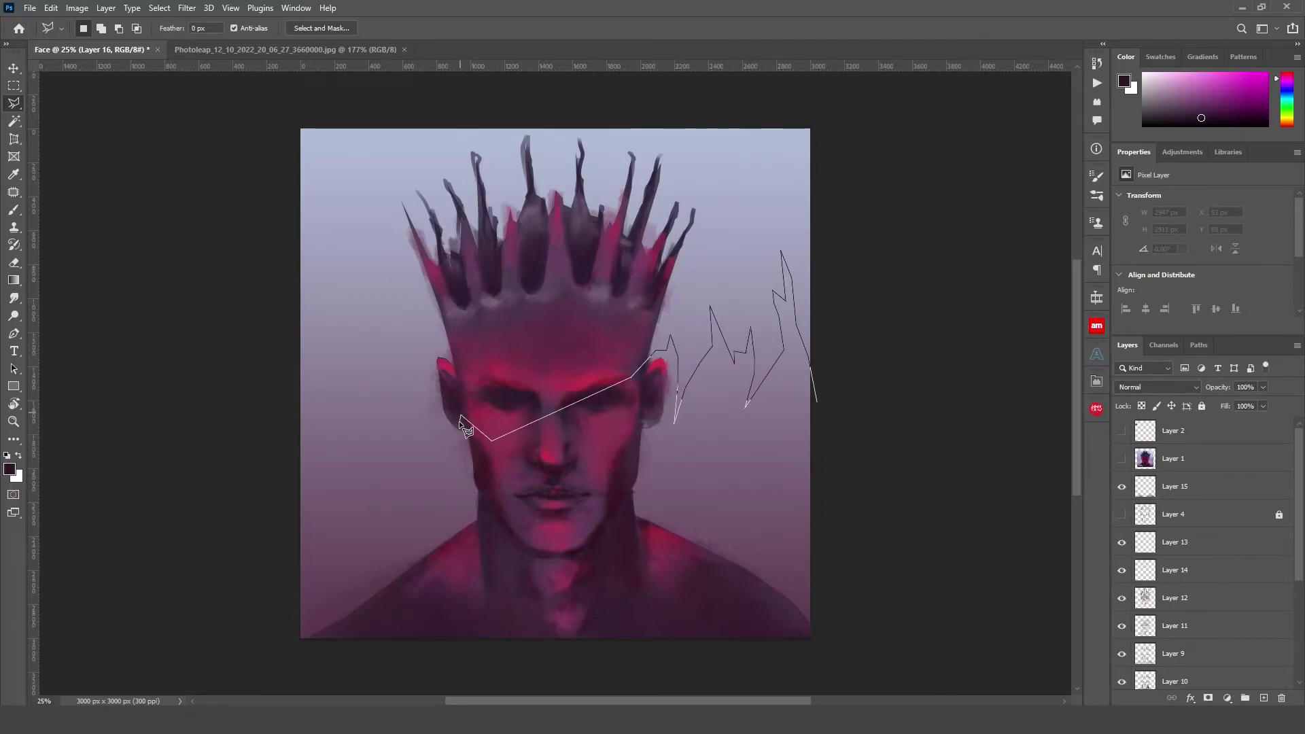
{"action": "left_click", "coordinate": [460, 416]}
{"action": "left_click", "coordinate": [444, 444]}
{"action": "left_click", "coordinate": [393, 482]}
{"action": "left_click", "coordinate": [270, 568]}
{"action": "left_click", "coordinate": [283, 659]}
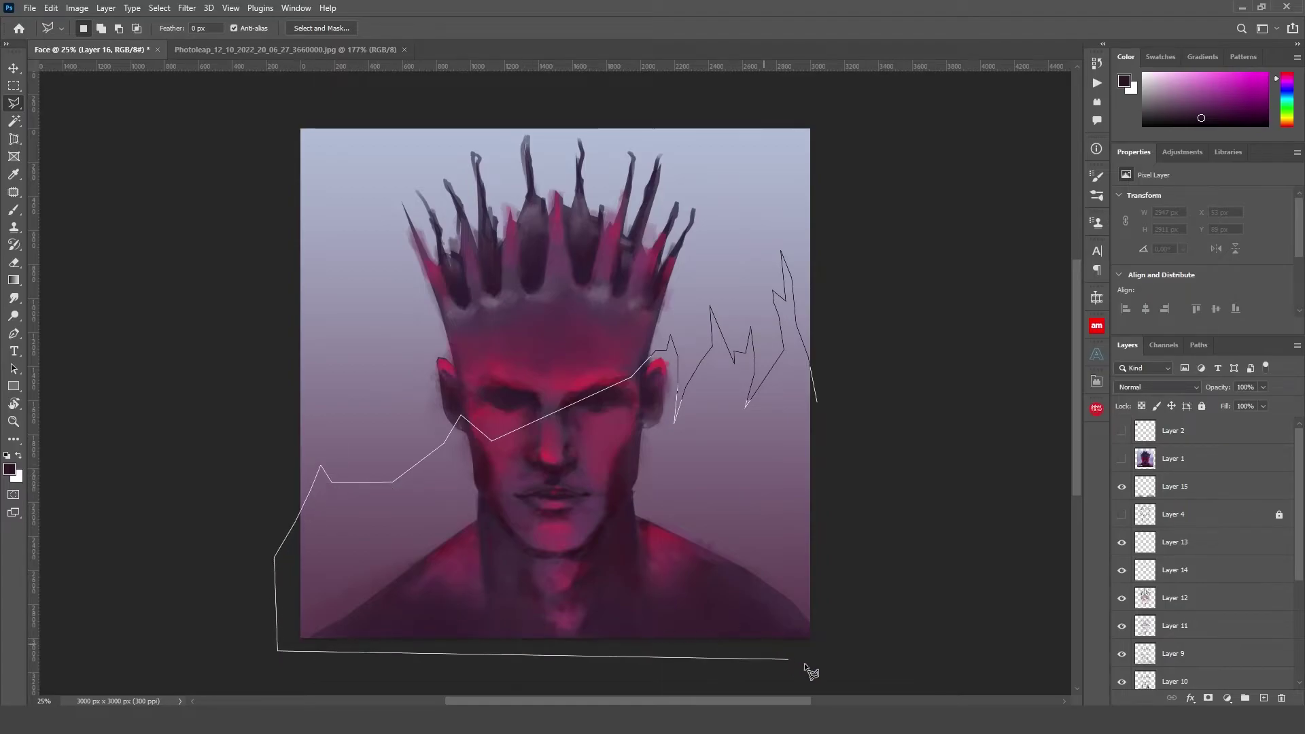
{"action": "left_click", "coordinate": [789, 661]}
{"action": "left_click", "coordinate": [816, 401]}
Sample a lavender tone, brush haze inside the selection, then deselect
{"action": "key", "text": "i"}
{"action": "left_click", "coordinate": [800, 428]}
{"action": "key", "text": "b"}
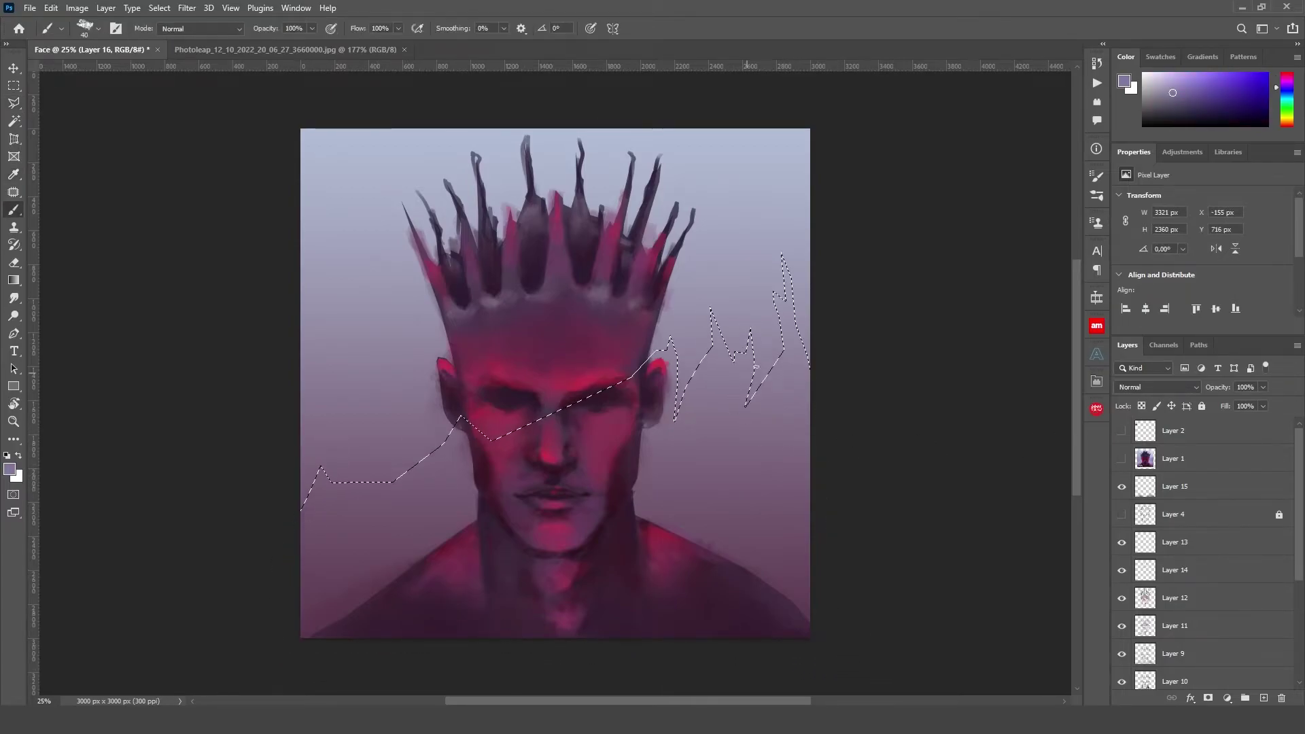
{"action": "mouse_move", "coordinate": [763, 429]}
{"action": "left_mouse_down"}
{"action": "mouse_move", "coordinate": [772, 277]}
{"action": "mouse_move", "coordinate": [597, 394]}
{"action": "mouse_move", "coordinate": [379, 437]}
{"action": "mouse_move", "coordinate": [553, 488]}
{"action": "left_mouse_up"}
{"action": "left_click_drag", "start_coordinate": [313, 506], "coordinate": [360, 547]}
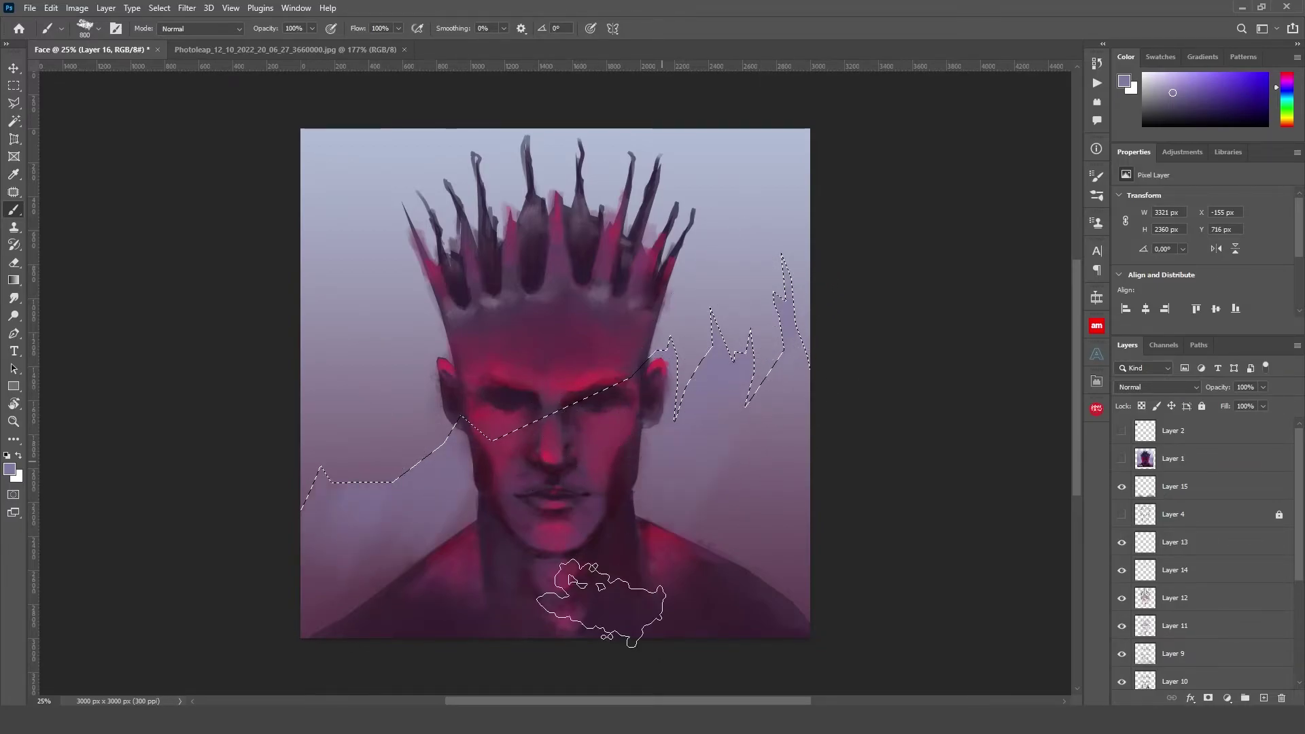
{"action": "key", "text": "ctrl+d"}
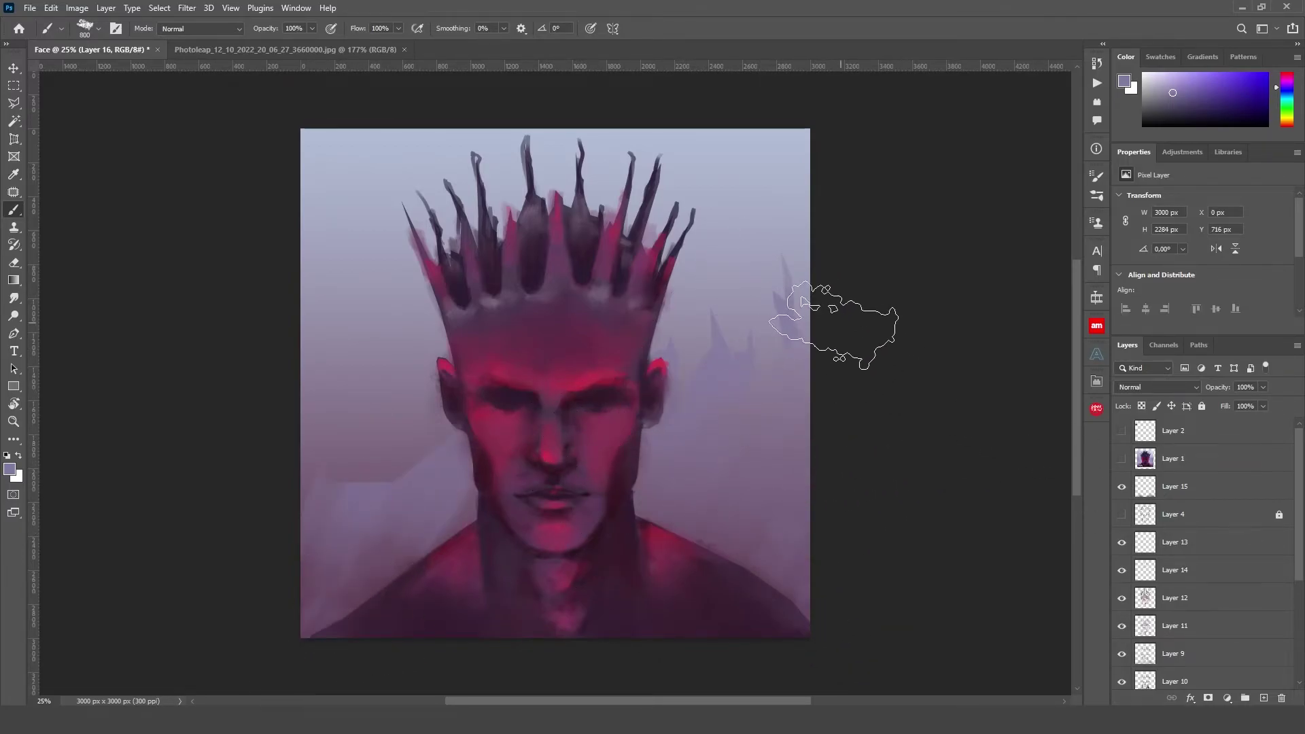
Erase the stray lower-left lavender patch and paint lavender spires at the right edge
{"action": "key", "text": "e"}
{"action": "left_click_drag", "start_coordinate": [242, 602], "coordinate": [344, 646]}
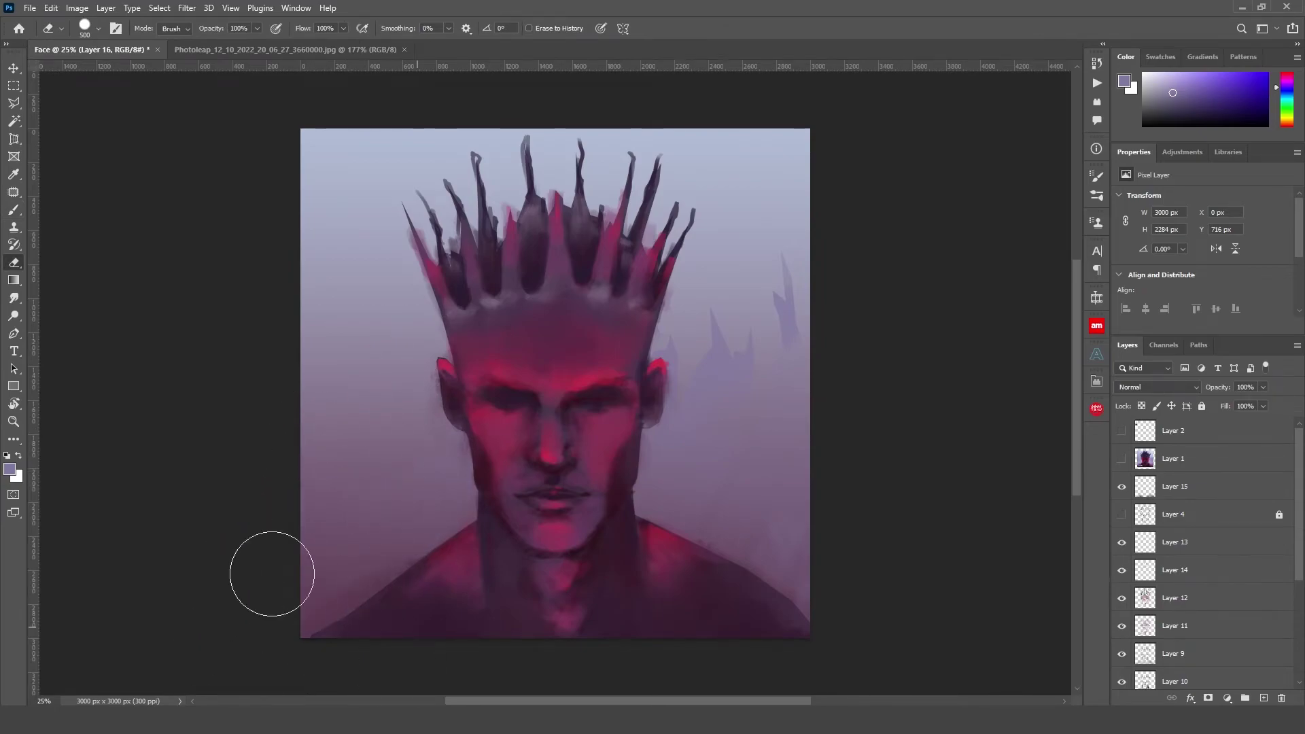
{"action": "key", "text": "b"}
{"action": "mouse_move", "coordinate": [795, 294]}
{"action": "left_mouse_down"}
{"action": "mouse_move", "coordinate": [779, 231]}
{"action": "mouse_move", "coordinate": [783, 340]}
{"action": "left_mouse_up"}
{"action": "left_click_drag", "start_coordinate": [714, 312], "coordinate": [718, 332]}
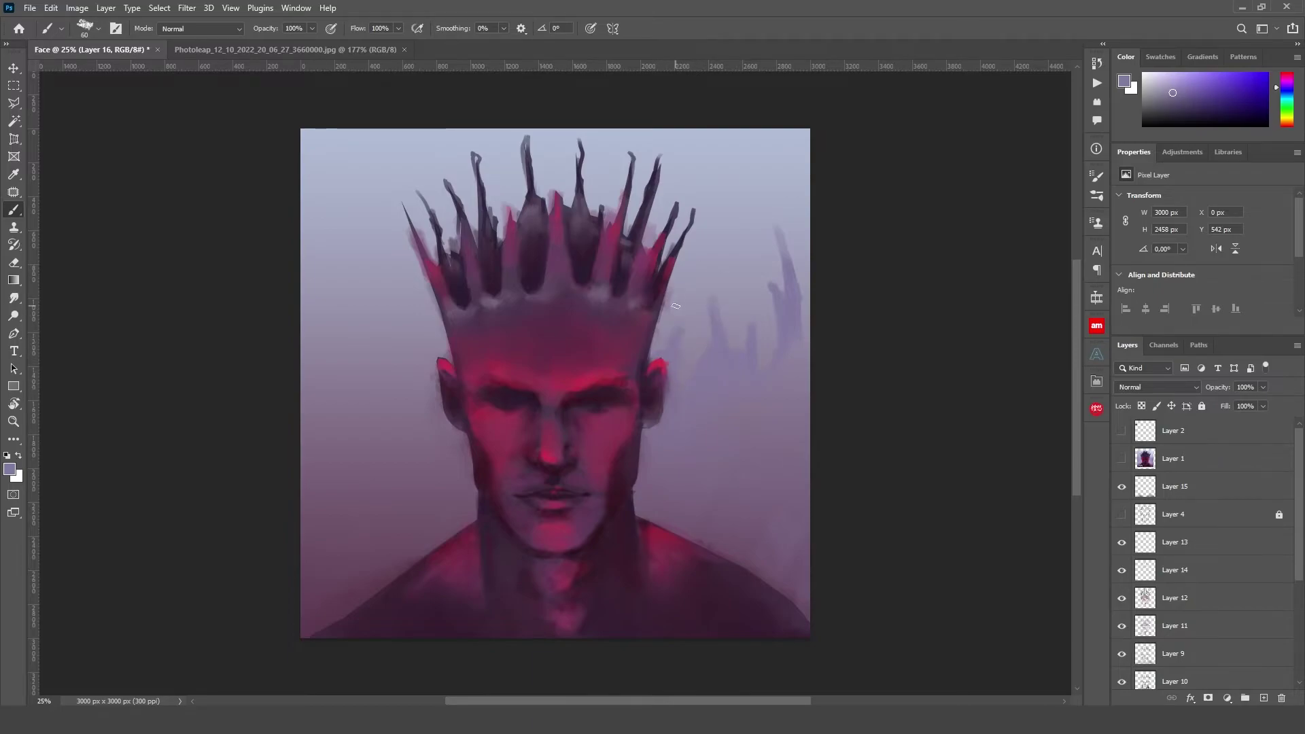
Sample a dark magenta-purple and darken the background spires with strokes
{"action": "key", "text": "i"}
{"action": "left_click", "coordinate": [656, 383]}
{"action": "key", "text": "b"}
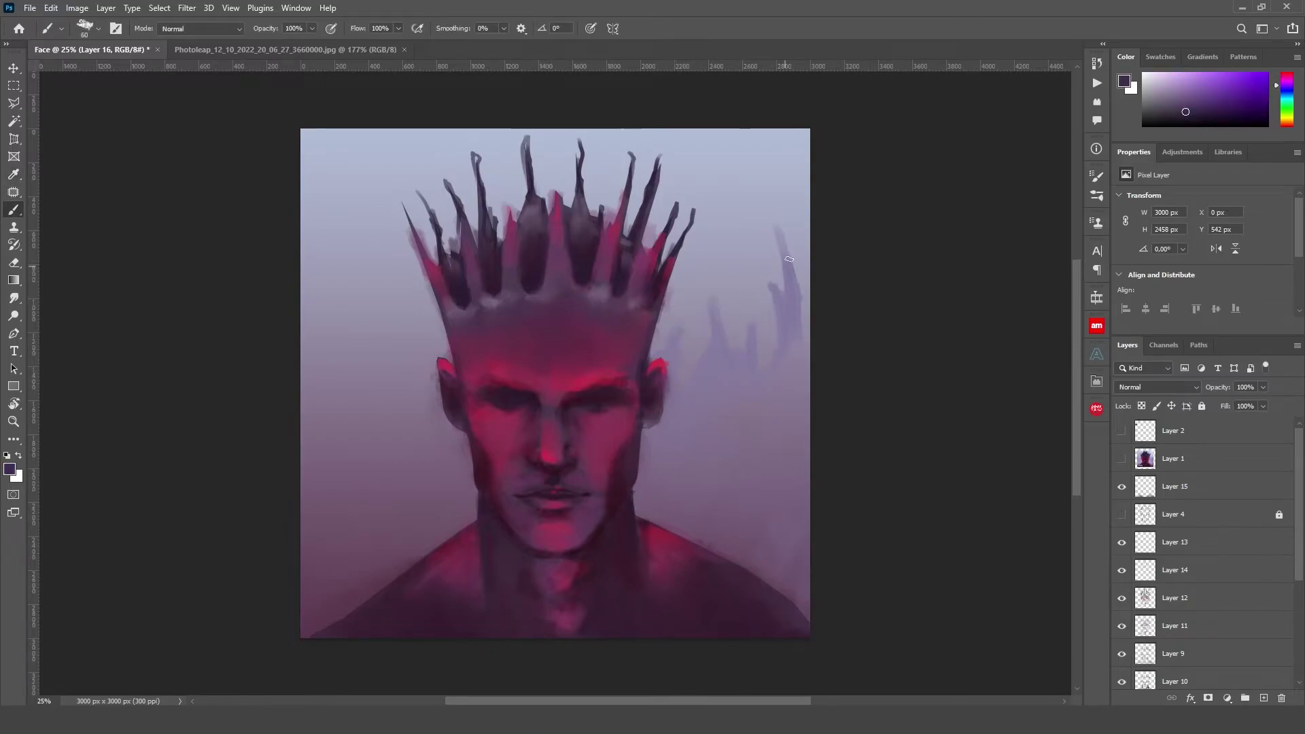
{"action": "left_click_drag", "start_coordinate": [781, 237], "coordinate": [805, 331]}
{"action": "mouse_move", "coordinate": [785, 253]}
{"action": "left_mouse_down"}
{"action": "mouse_move", "coordinate": [789, 323]}
{"action": "mouse_move", "coordinate": [765, 384]}
{"action": "left_mouse_up"}
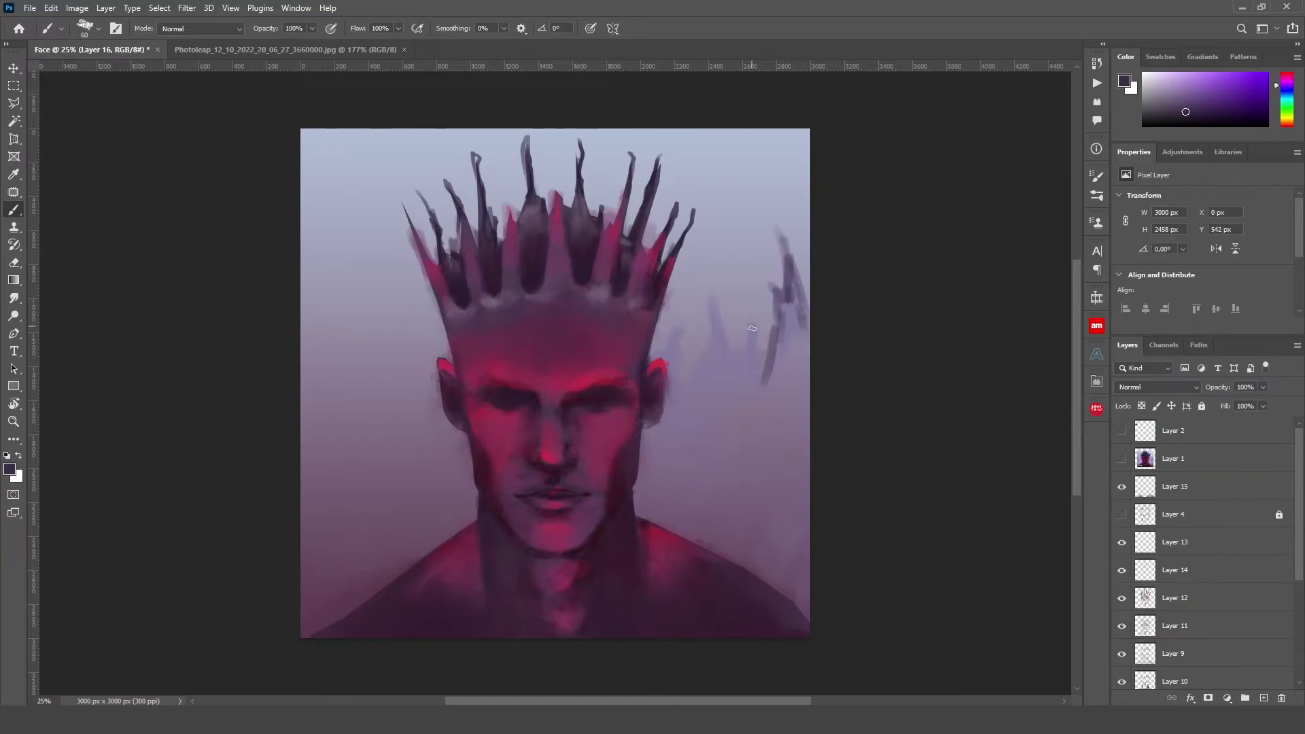
{"action": "left_click_drag", "start_coordinate": [750, 325], "coordinate": [756, 354]}
{"action": "mouse_move", "coordinate": [712, 296]}
{"action": "left_mouse_down"}
{"action": "mouse_move", "coordinate": [703, 366]}
{"action": "mouse_move", "coordinate": [686, 366]}
{"action": "left_mouse_up"}
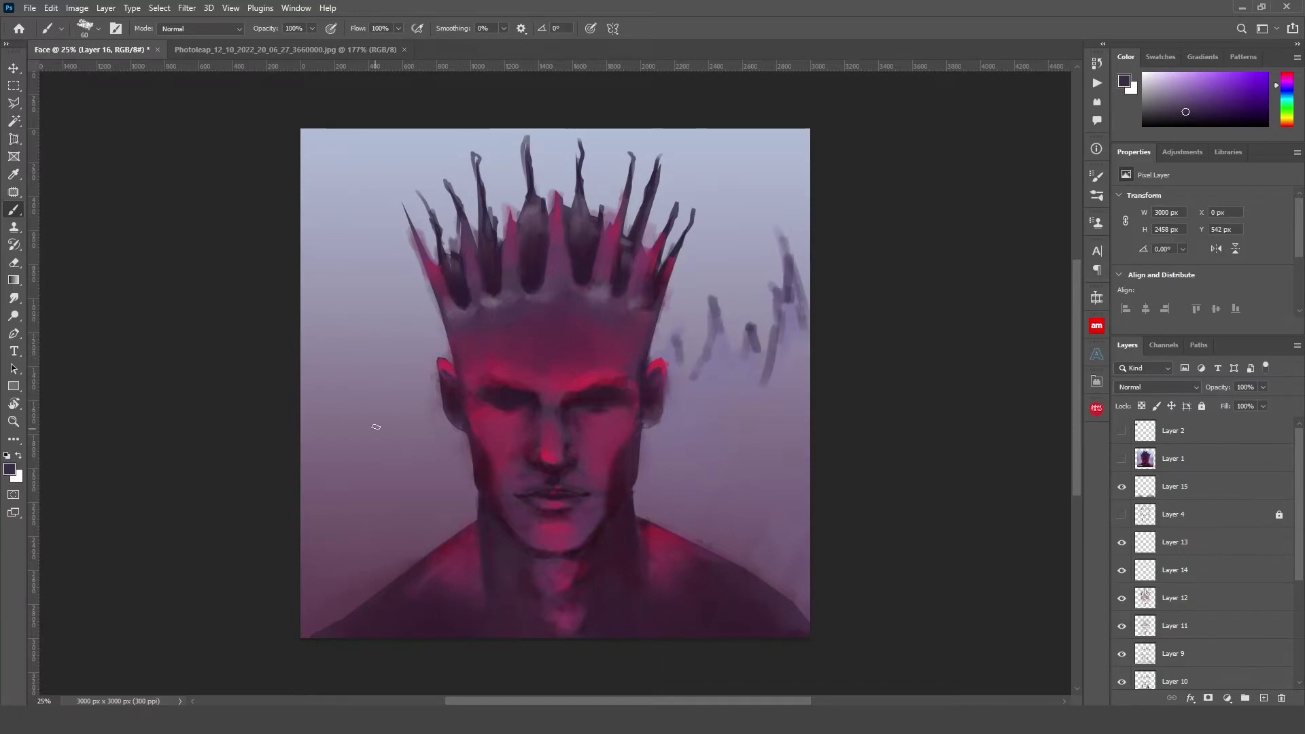
Smudge the spires at size 90 into soft, taller blurred mountain shapes
{"action": "left_click", "coordinate": [13, 297]}
{"action": "key", "text": "bracketright"}
{"action": "key", "text": "bracketright"}
{"action": "key", "text": "bracketright"}
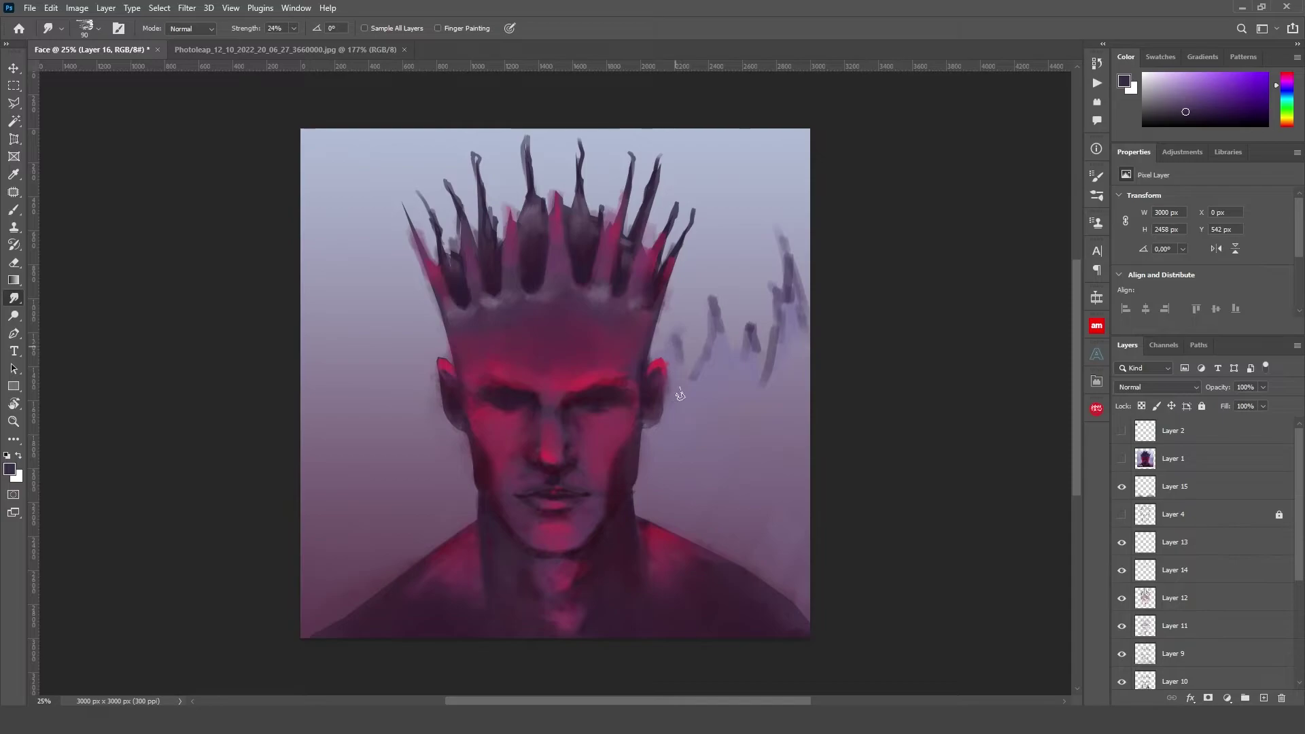
{"action": "left_click_drag", "start_coordinate": [712, 340], "coordinate": [717, 300]}
{"action": "left_click_drag", "start_coordinate": [747, 347], "coordinate": [751, 323]}
{"action": "left_click_drag", "start_coordinate": [771, 400], "coordinate": [792, 225]}
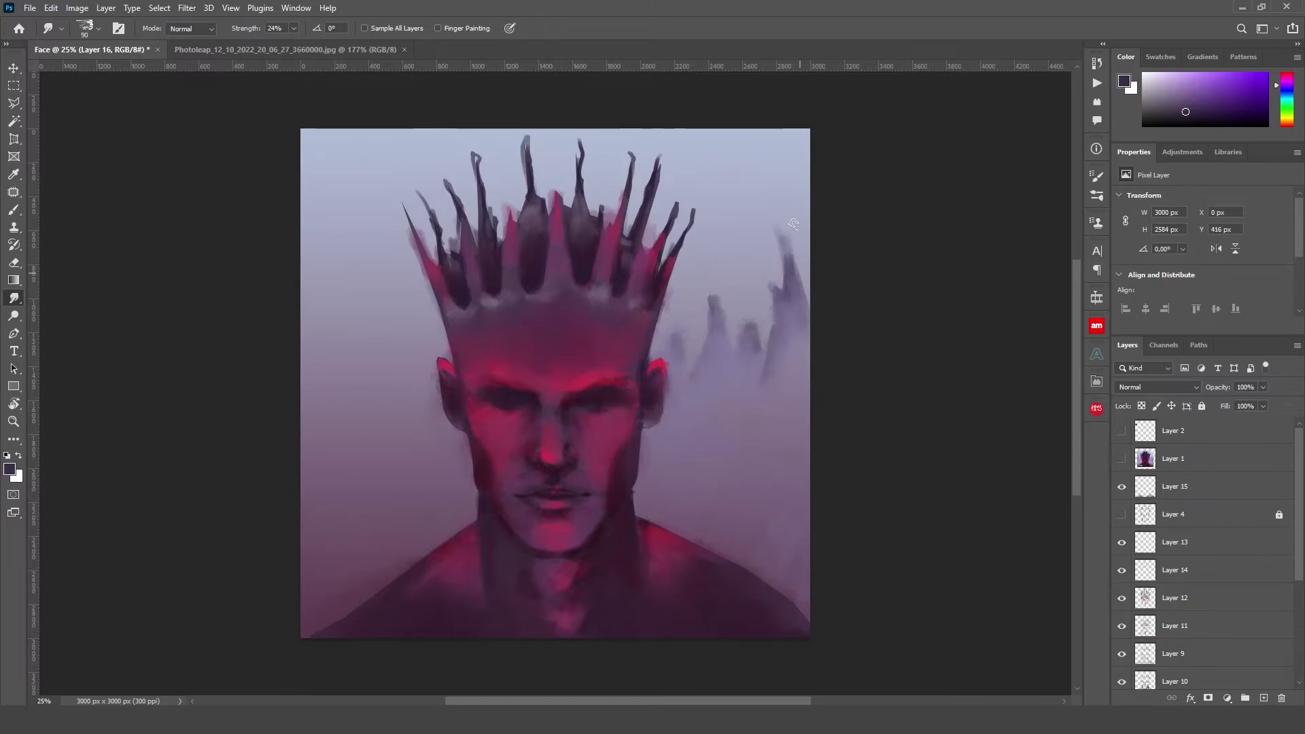
{"action": "left_click_drag", "start_coordinate": [782, 302], "coordinate": [780, 243]}
On a new layer, stipple red texture along the shoulders and bottom-left edge
{"action": "scroll", "coordinate": [1252, 625], "scroll_direction": "down", "scroll_amount": 3}
{"action": "key", "text": "ctrl+shift+alt+n"}
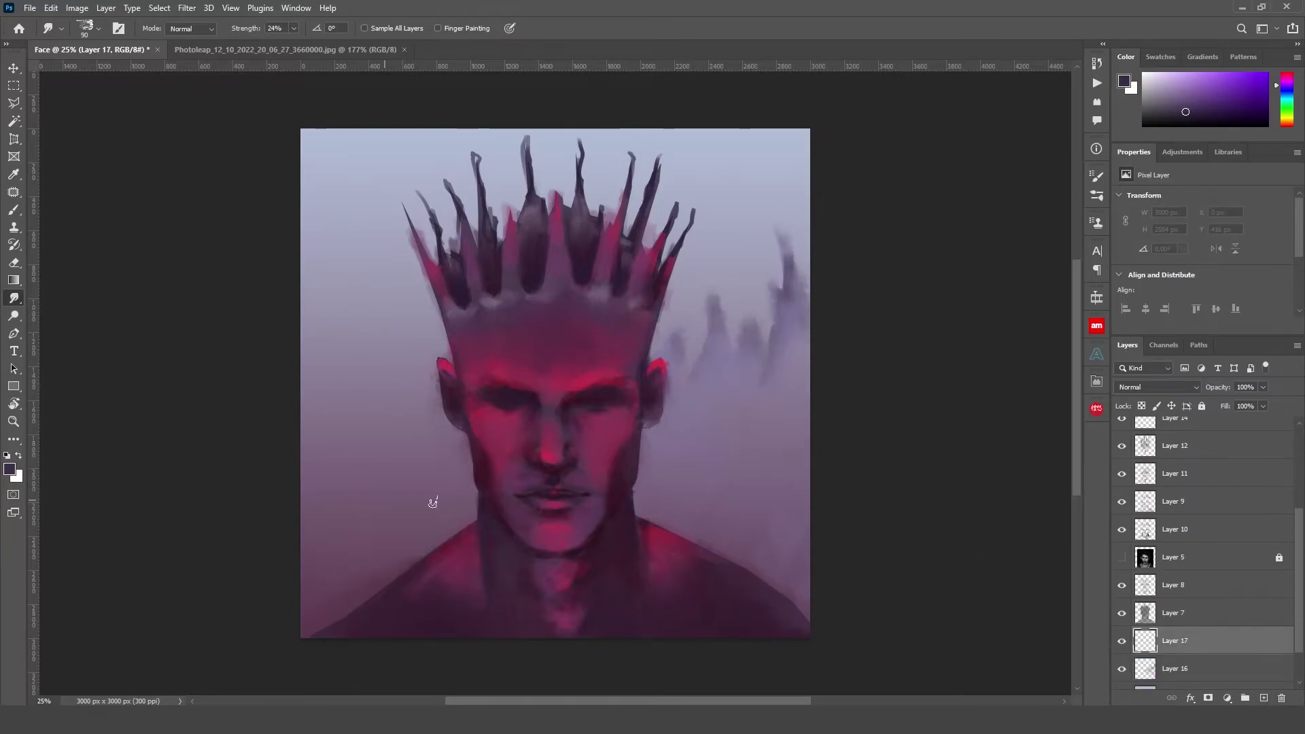
{"action": "key", "text": "b"}
{"action": "right_click", "coordinate": [116, 235]}
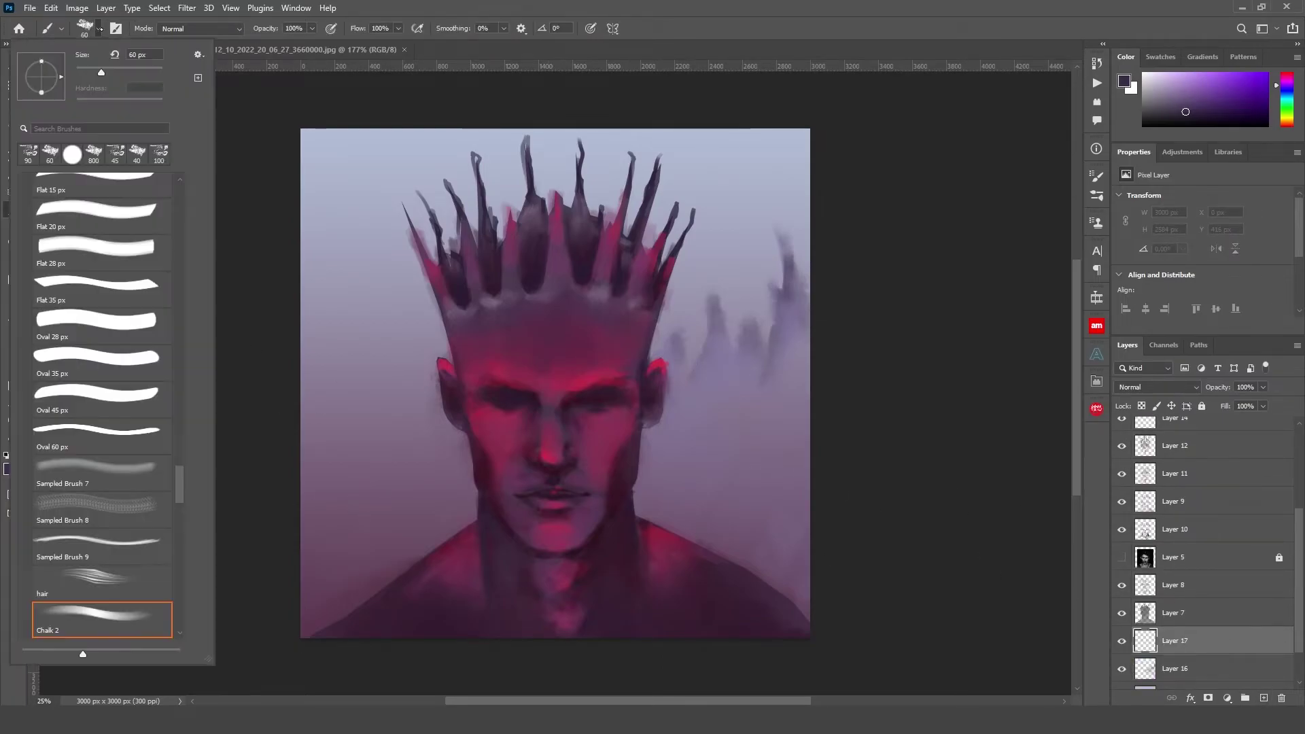
{"action": "double_click", "coordinate": [133, 500]}
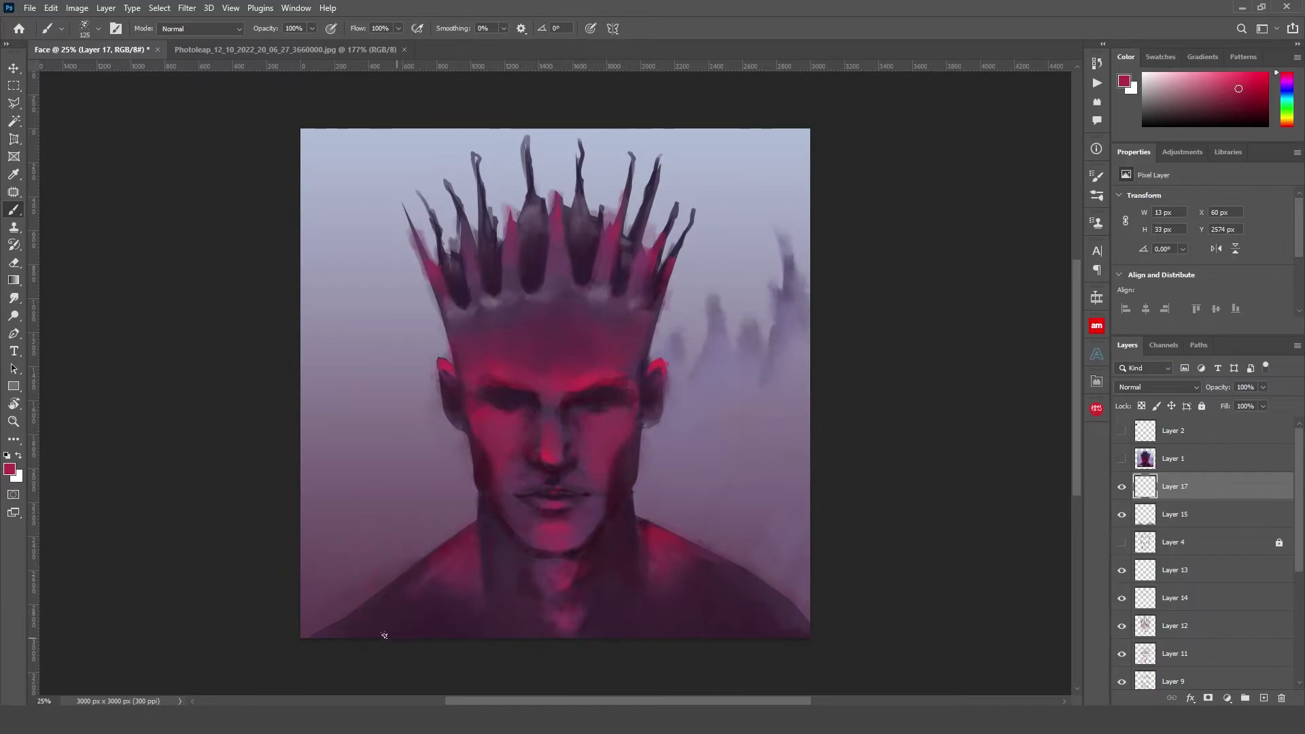
{"action": "mouse_move", "coordinate": [384, 636]}
{"action": "left_mouse_down"}
{"action": "mouse_move", "coordinate": [306, 642]}
{"action": "mouse_move", "coordinate": [551, 650]}
{"action": "mouse_move", "coordinate": [788, 634]}
{"action": "left_mouse_up"}
{"action": "left_click_drag", "start_coordinate": [352, 663], "coordinate": [308, 636]}
Browse brush presets and settle on brush 15 from Free Wet Ink Photoshop Brushes
{"action": "left_click", "coordinate": [98, 29]}
{"action": "double_click", "coordinate": [162, 544]}
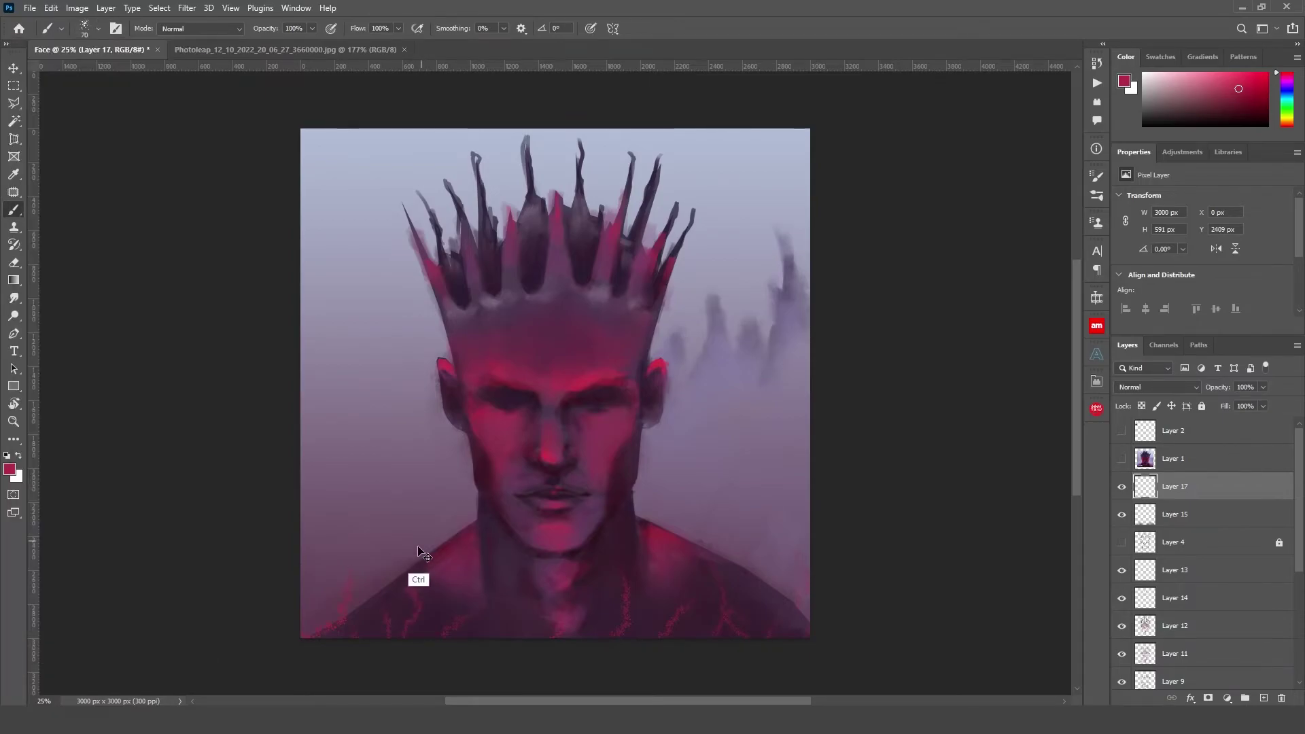
{"action": "left_click", "coordinate": [98, 29]}
{"action": "scroll", "coordinate": [102, 407], "scroll_direction": "down", "scroll_amount": 3}
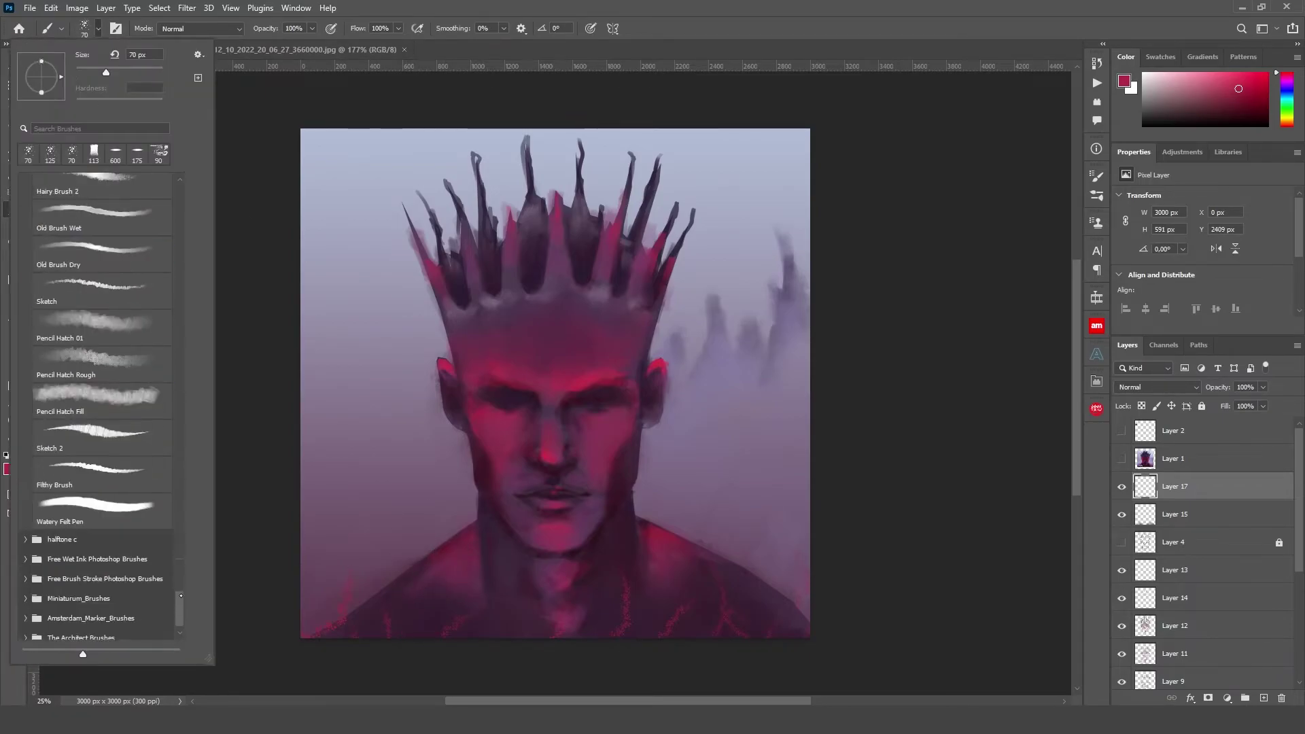
{"action": "left_click", "coordinate": [136, 433]}
{"action": "left_click", "coordinate": [98, 29]}
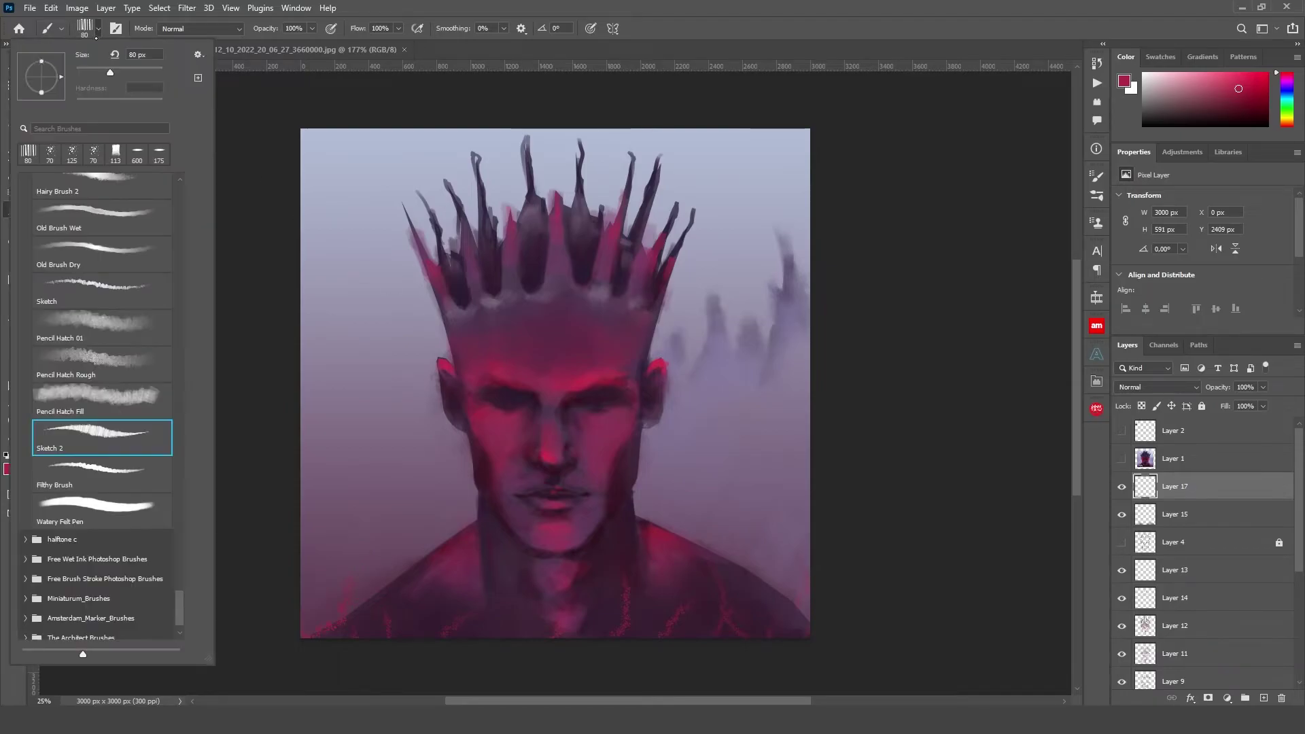
{"action": "left_click", "coordinate": [127, 408]}
{"action": "left_click", "coordinate": [61, 539]}
{"action": "left_click", "coordinate": [95, 568]}
{"action": "scroll", "coordinate": [136, 578], "scroll_direction": "down", "scroll_amount": 5}
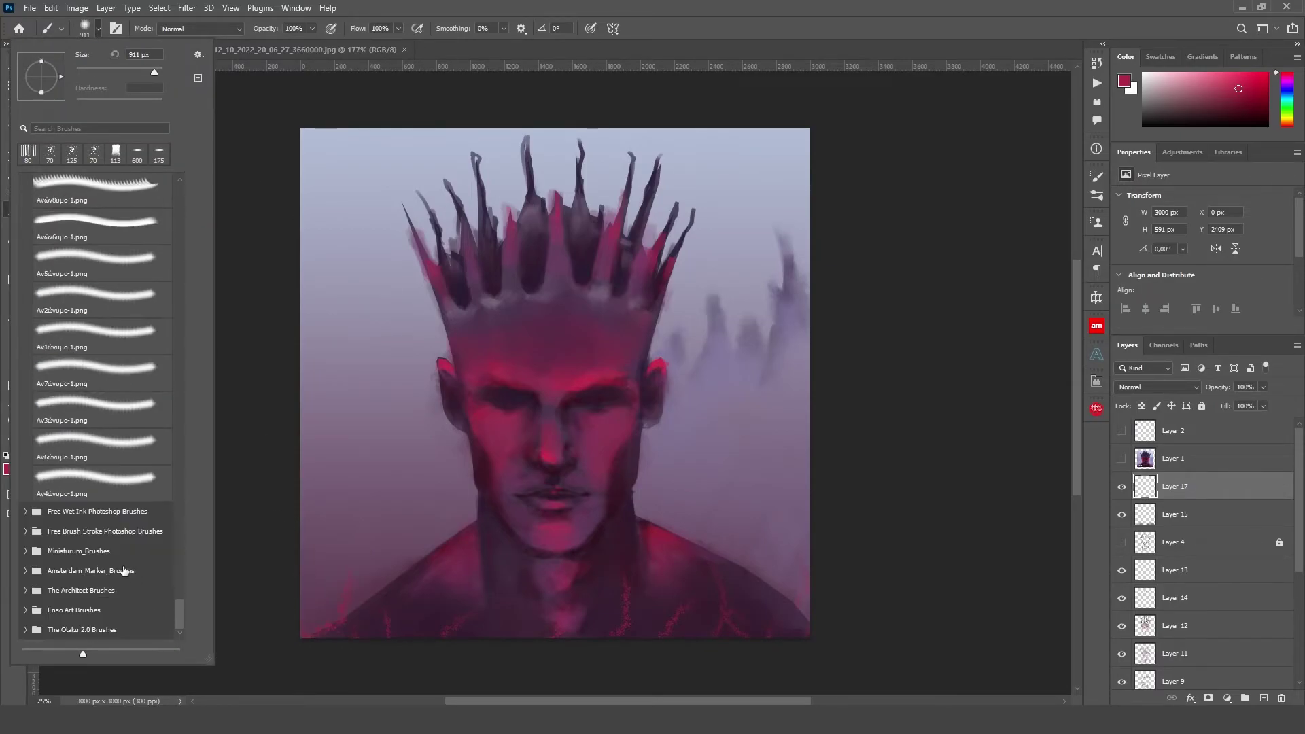
{"action": "left_click", "coordinate": [26, 511]}
{"action": "left_click", "coordinate": [102, 500]}
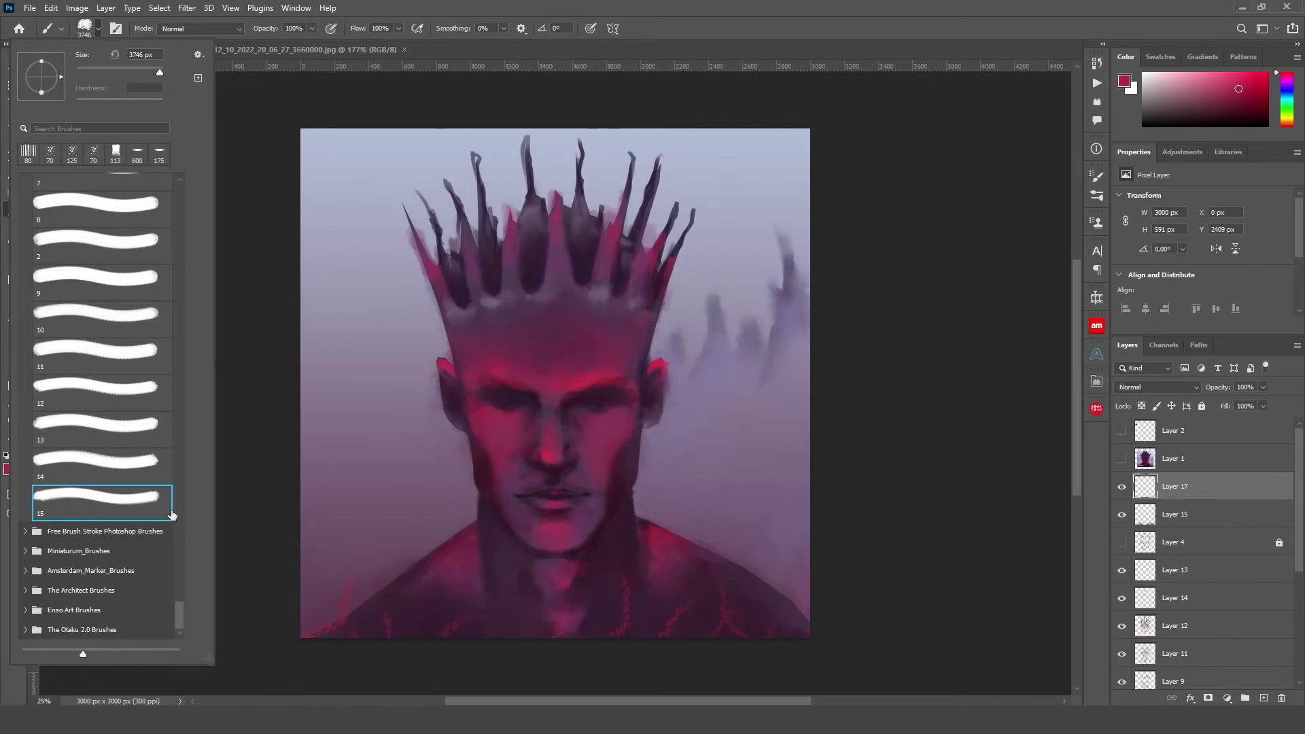
Paint a broad crimson wet-ink stroke along the bottom edge and smudge it upward into the shoulders
{"action": "key", "text": "Escape"}
{"action": "key", "text": "ctrl+minus"}
{"action": "key", "text": "ctrl+minus"}
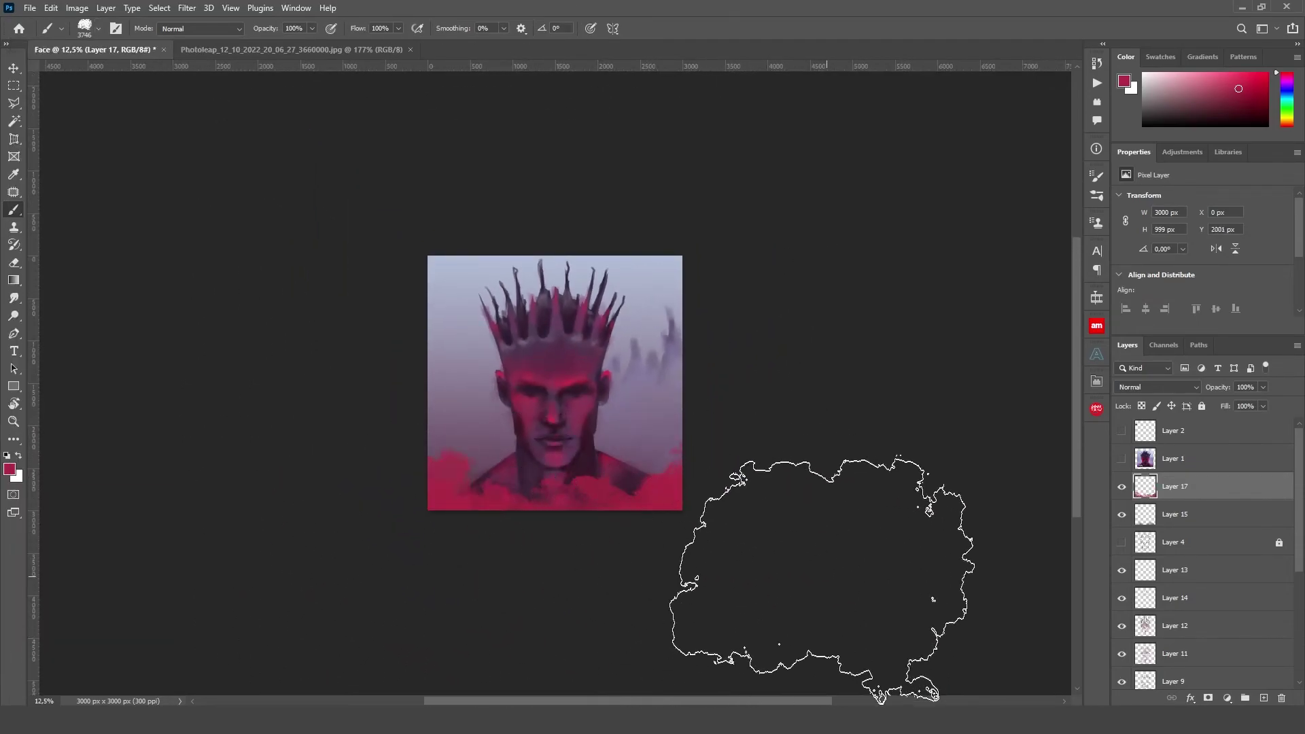
{"action": "left_click_drag", "start_coordinate": [818, 583], "coordinate": [200, 459]}
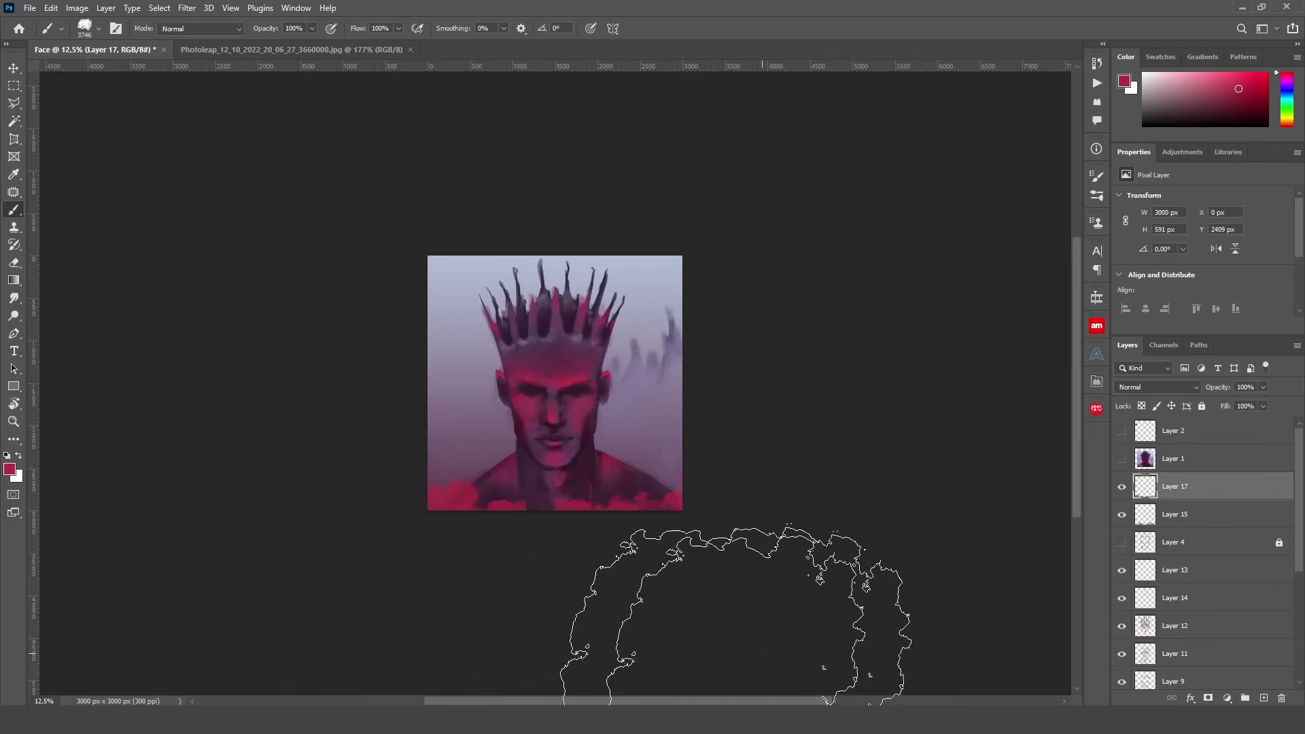
{"action": "key", "text": "r"}
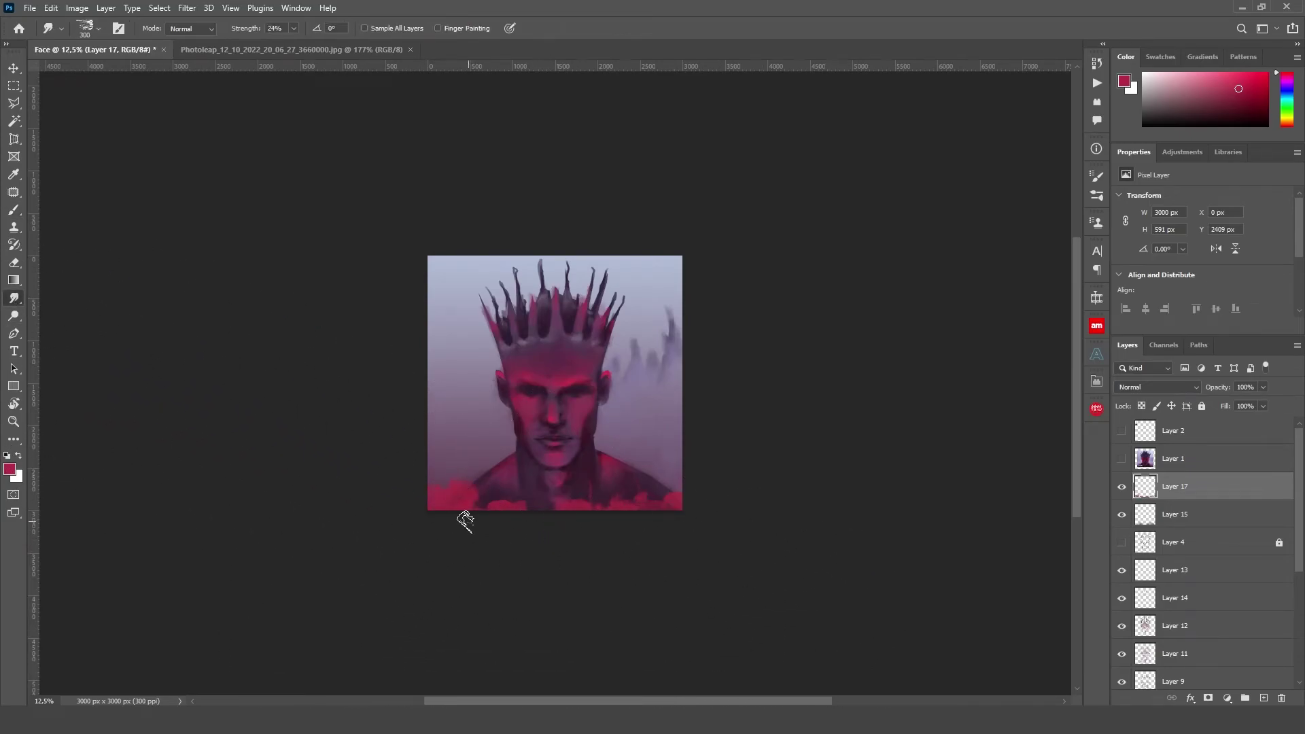
{"action": "mouse_move", "coordinate": [455, 395]}
{"action": "left_mouse_down"}
{"action": "mouse_move", "coordinate": [632, 421]}
{"action": "mouse_move", "coordinate": [677, 469]}
{"action": "left_mouse_up"}
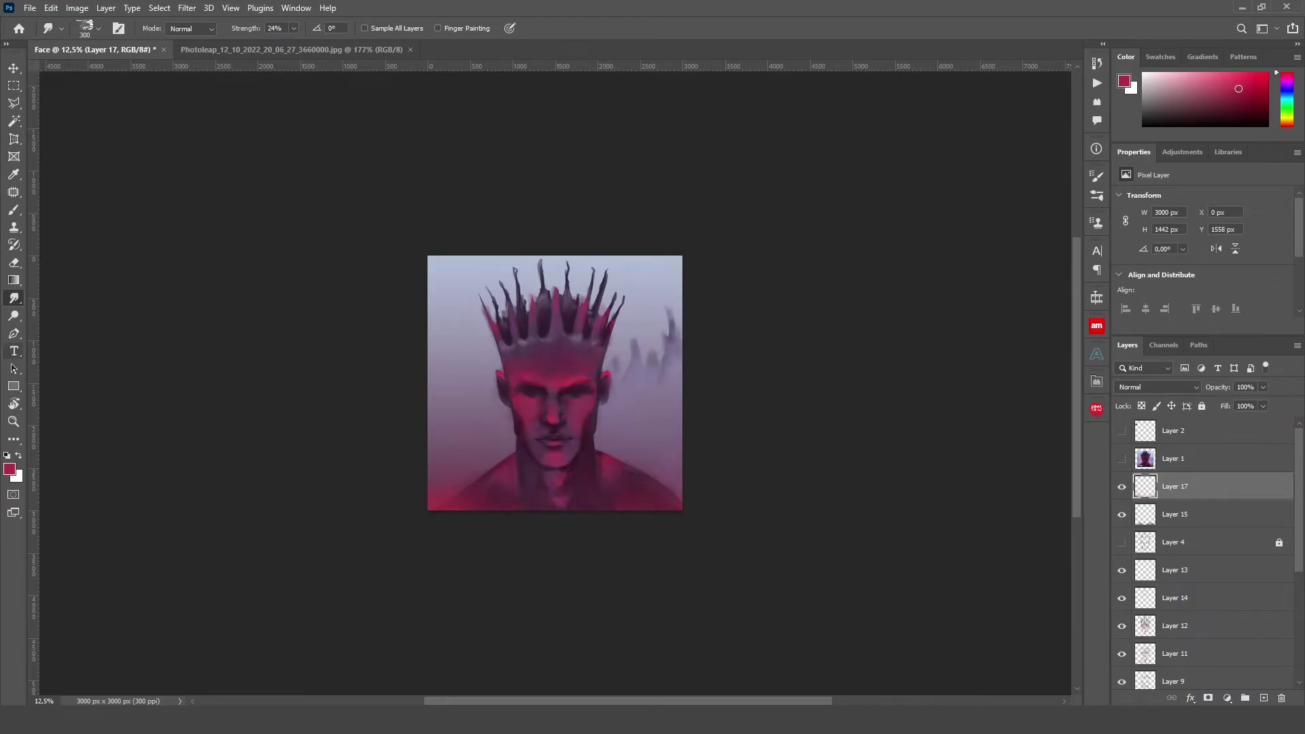
{"action": "key", "text": "ctrl+plus"}
{"action": "key", "text": "ctrl+plus"}
{"action": "key", "text": "ctrl+plus"}
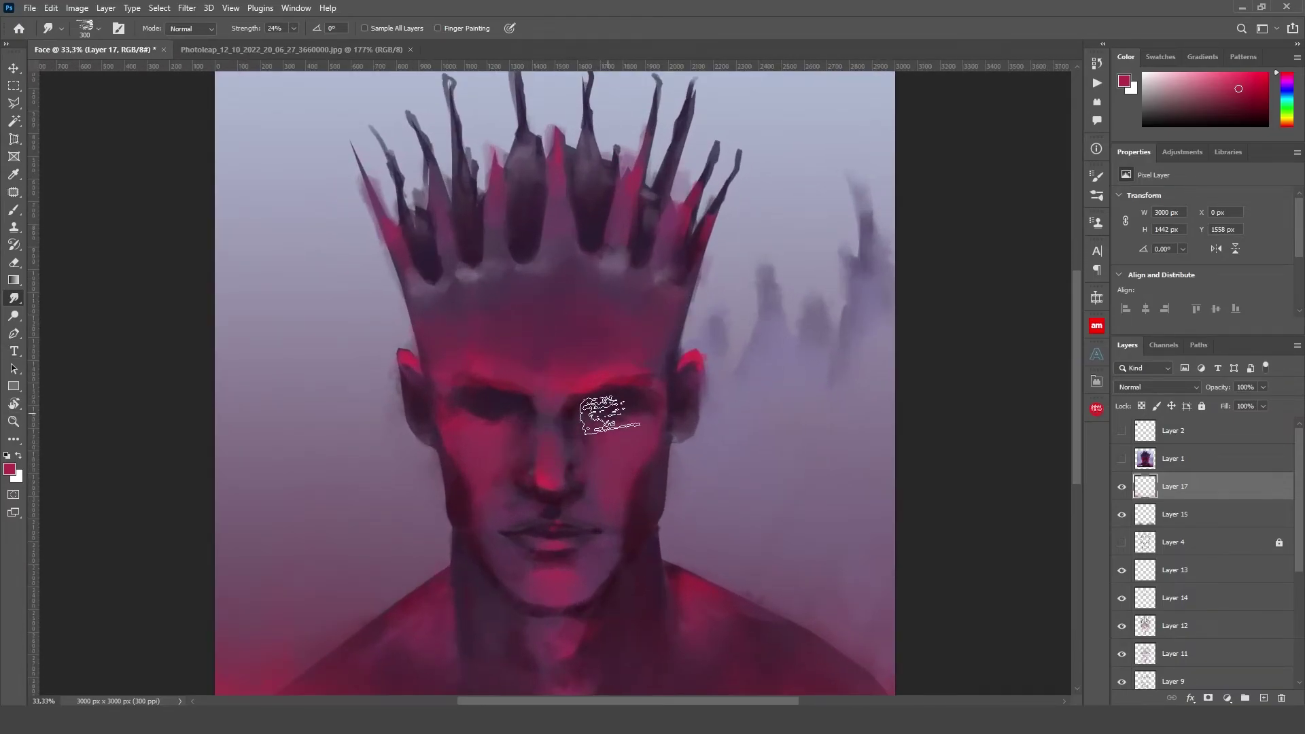
Pick a dark maroon colour and a small textured brush preset
{"action": "key", "text": "b"}
{"action": "left_click", "coordinate": [614, 406], "text": "alt"}
{"action": "left_click", "coordinate": [98, 28]}
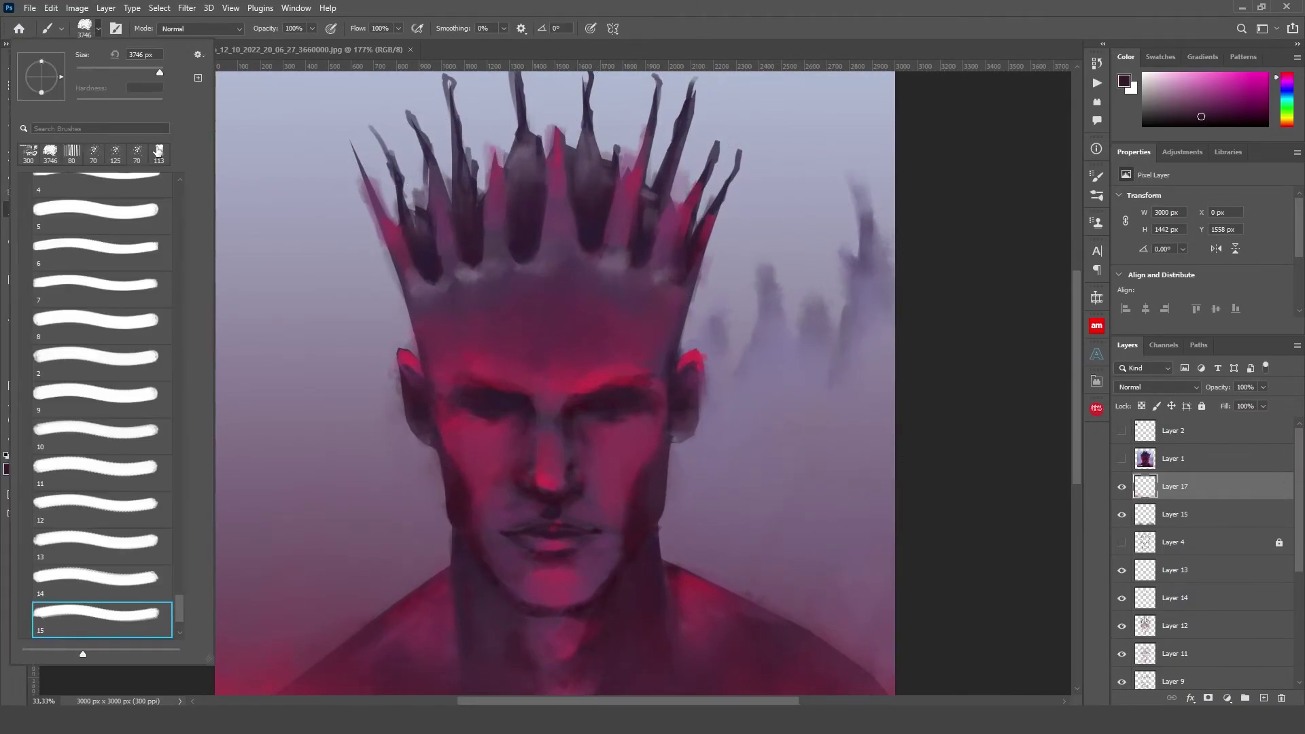
{"action": "scroll", "coordinate": [183, 496], "scroll_direction": "down", "scroll_amount": 5}
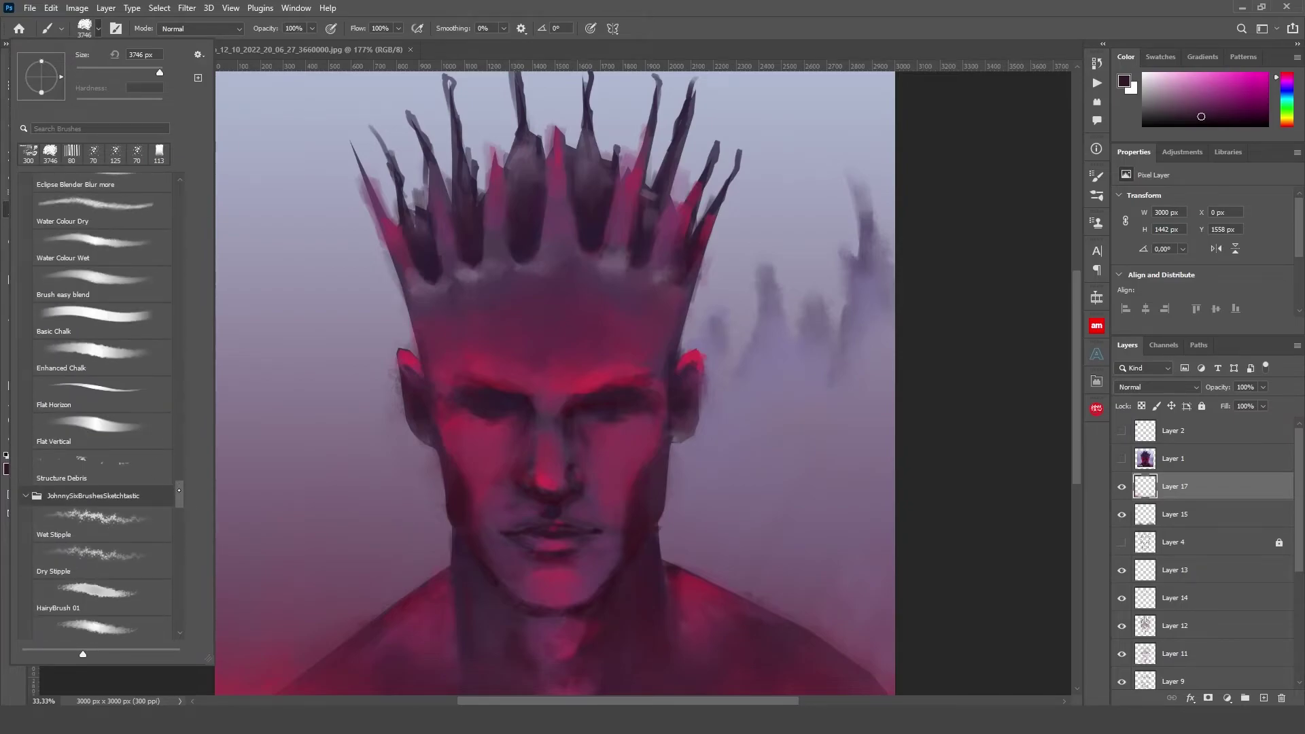
{"action": "scroll", "coordinate": [102, 476], "scroll_direction": "down", "scroll_amount": 6}
{"action": "left_click", "coordinate": [102, 408]}
{"action": "key", "text": "Return"}
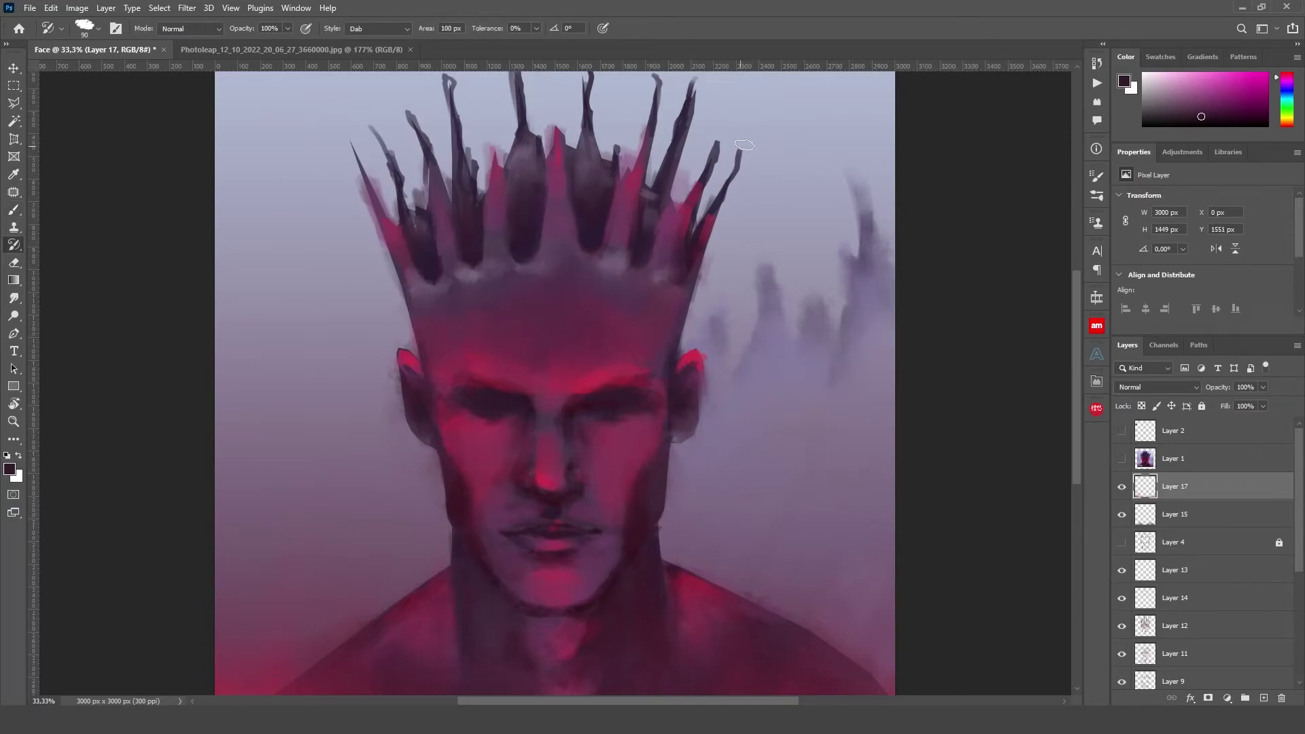
Sample light lavender from the background and dab a highlight near the left eyebrow
{"action": "key", "text": "i"}
{"action": "left_click", "coordinate": [762, 78]}
{"action": "key", "text": "b"}
{"action": "left_click_drag", "start_coordinate": [494, 371], "coordinate": [503, 373]}
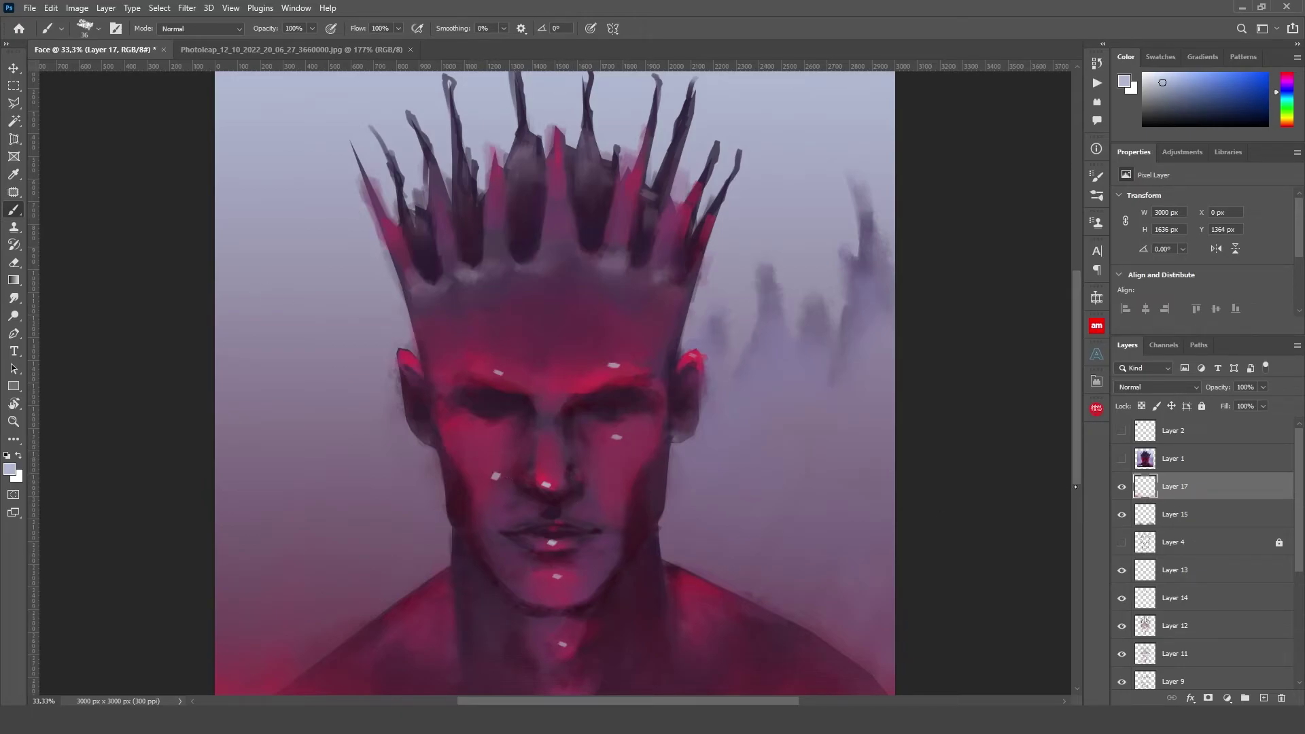
Smudge the brow and lip highlights softly at smudge size 50
{"action": "left_click", "coordinate": [14, 298]}
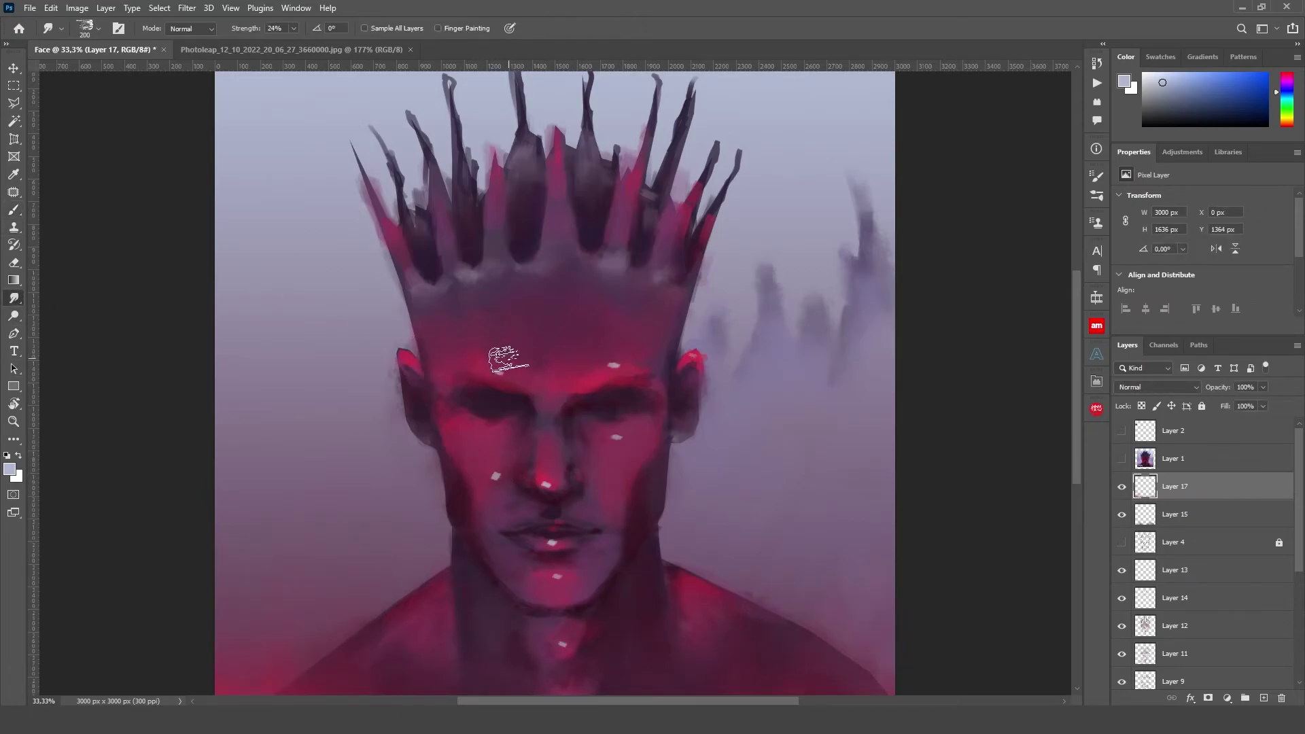
{"action": "key", "text": "bracketleft"}
{"action": "key", "text": "bracketleft"}
{"action": "key", "text": "bracketleft"}
{"action": "left_click_drag", "start_coordinate": [599, 361], "coordinate": [658, 360]}
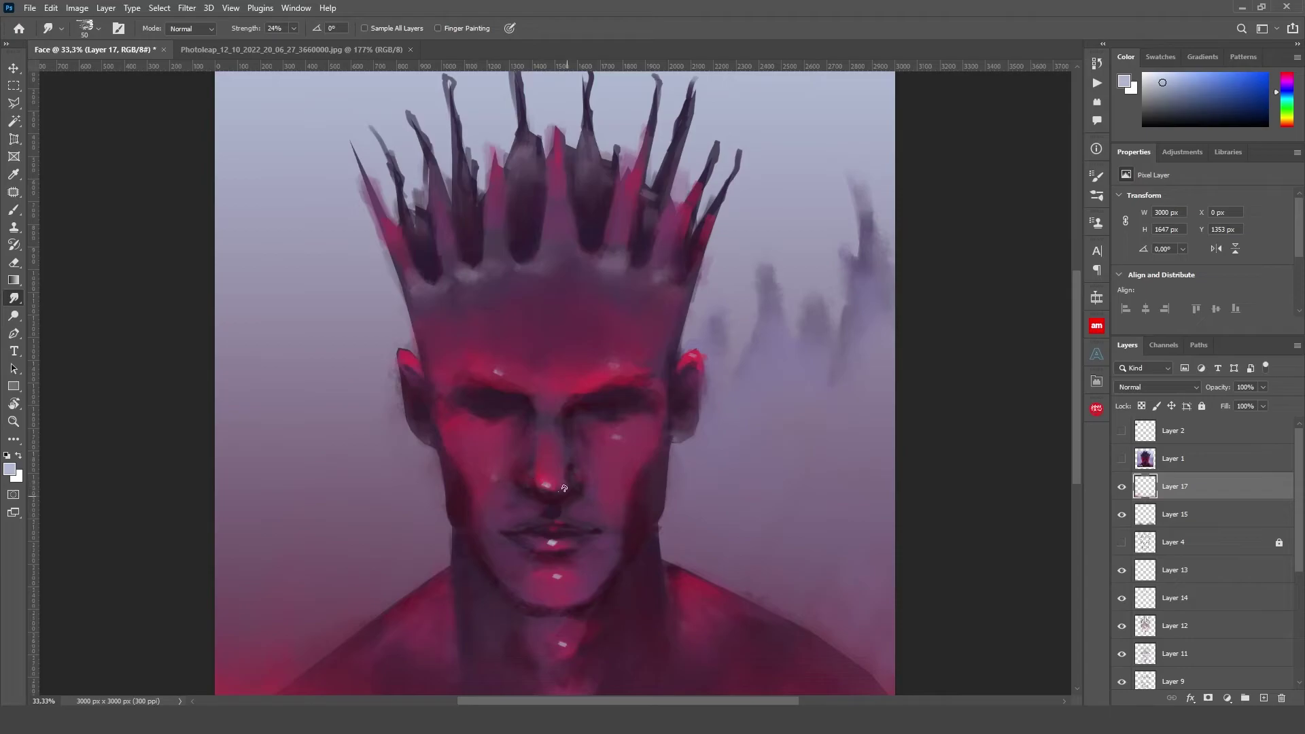
{"action": "left_click_drag", "start_coordinate": [558, 543], "coordinate": [551, 570]}
{"action": "scroll", "coordinate": [652, 459], "scroll_direction": "down", "scroll_amount": 1}
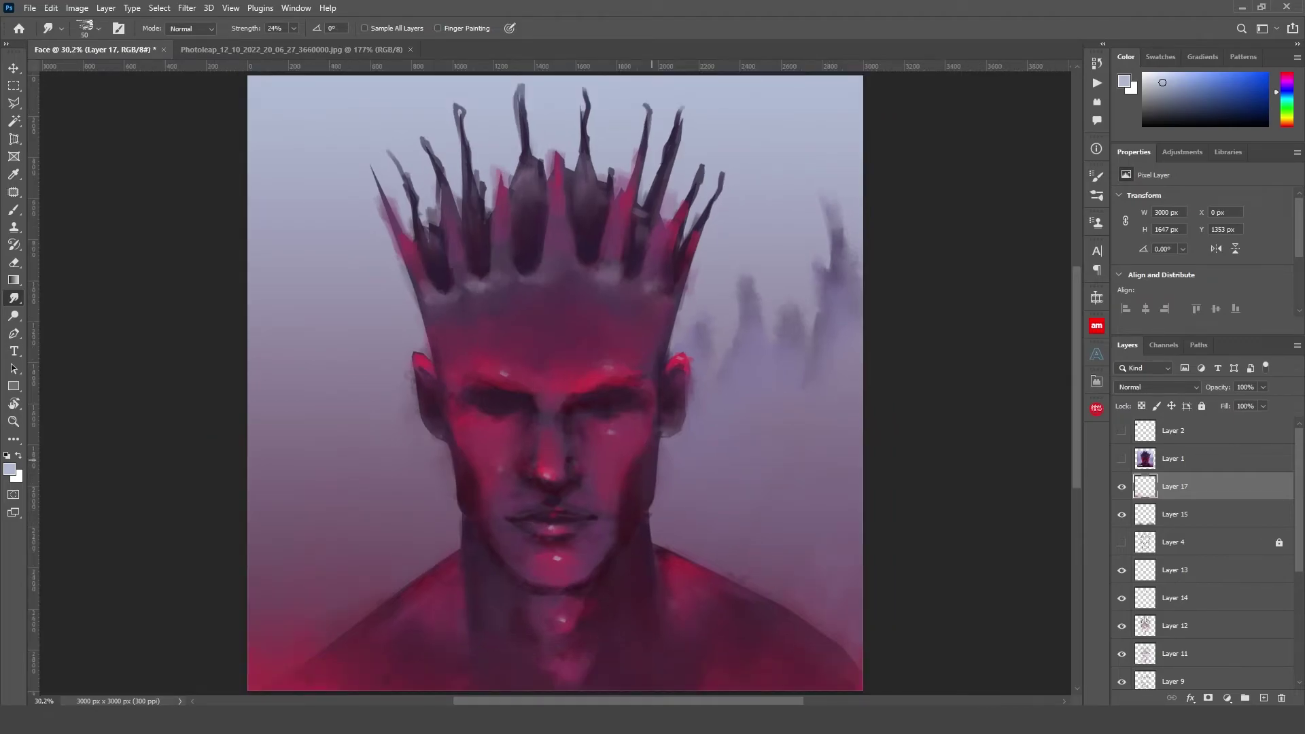
Dab small light highlights on the crown and shoulder, then return to smudging
{"action": "key", "text": "b"}
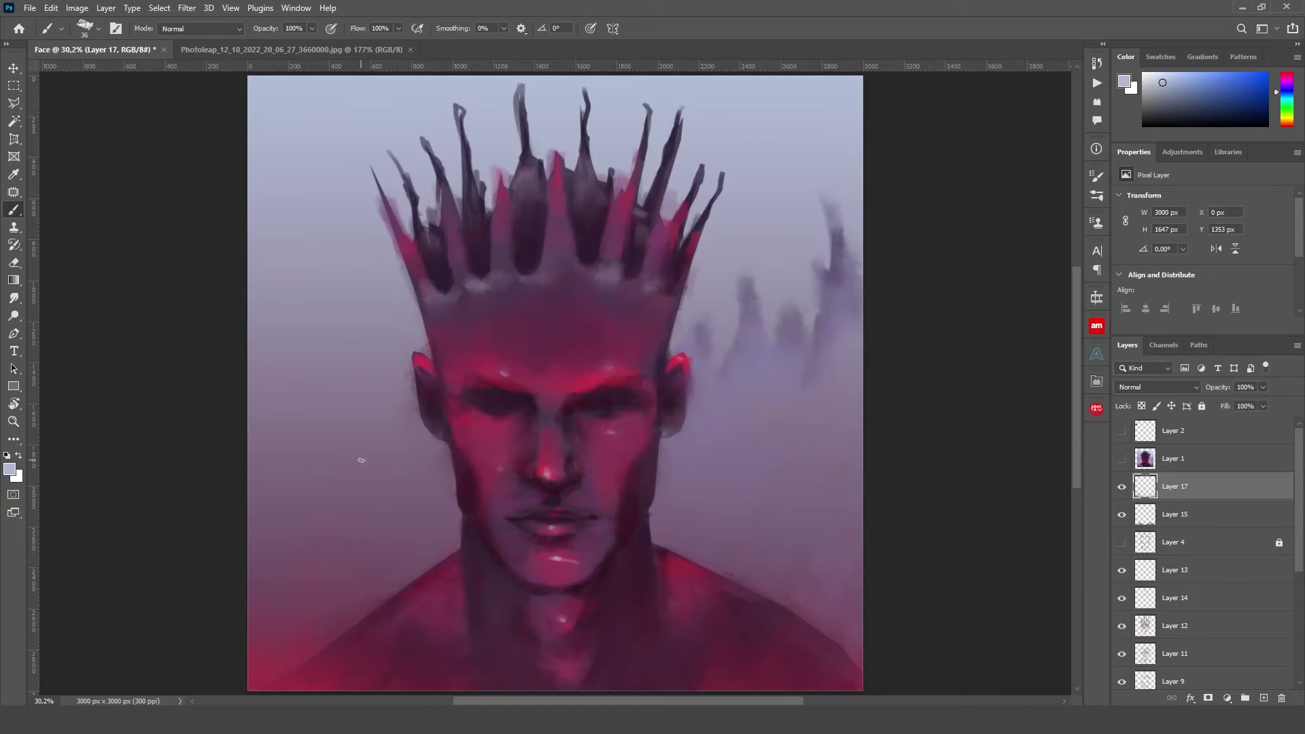
{"action": "left_click", "coordinate": [559, 181]}
{"action": "key", "text": "r"}
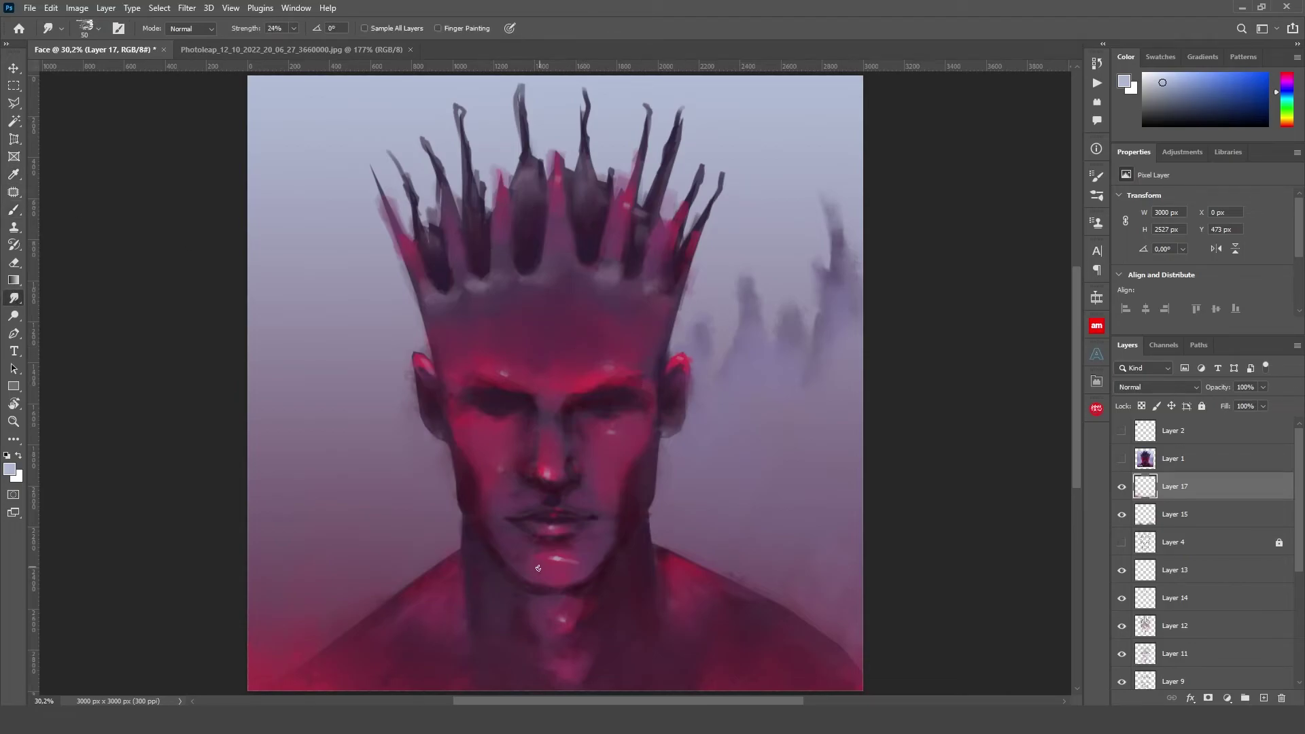
{"action": "key", "text": "b"}
{"action": "left_click", "coordinate": [681, 569]}
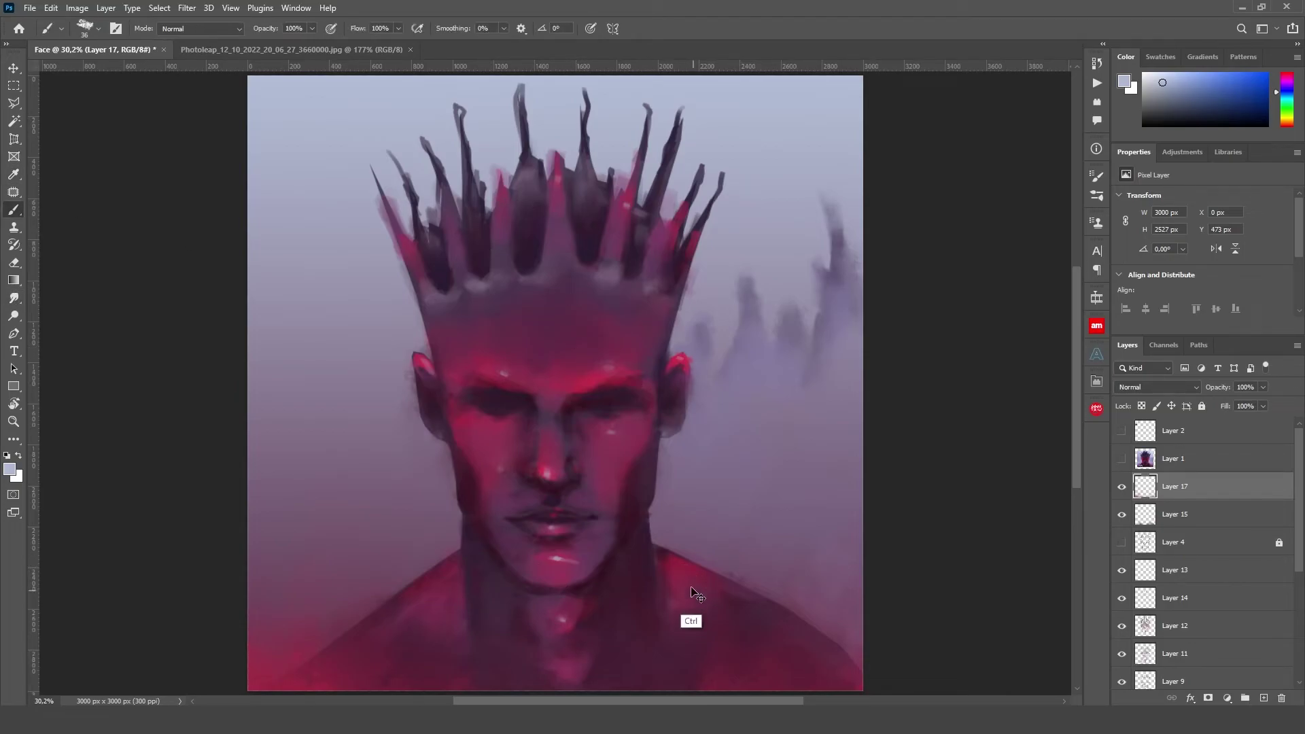
{"action": "left_click", "coordinate": [13, 298]}
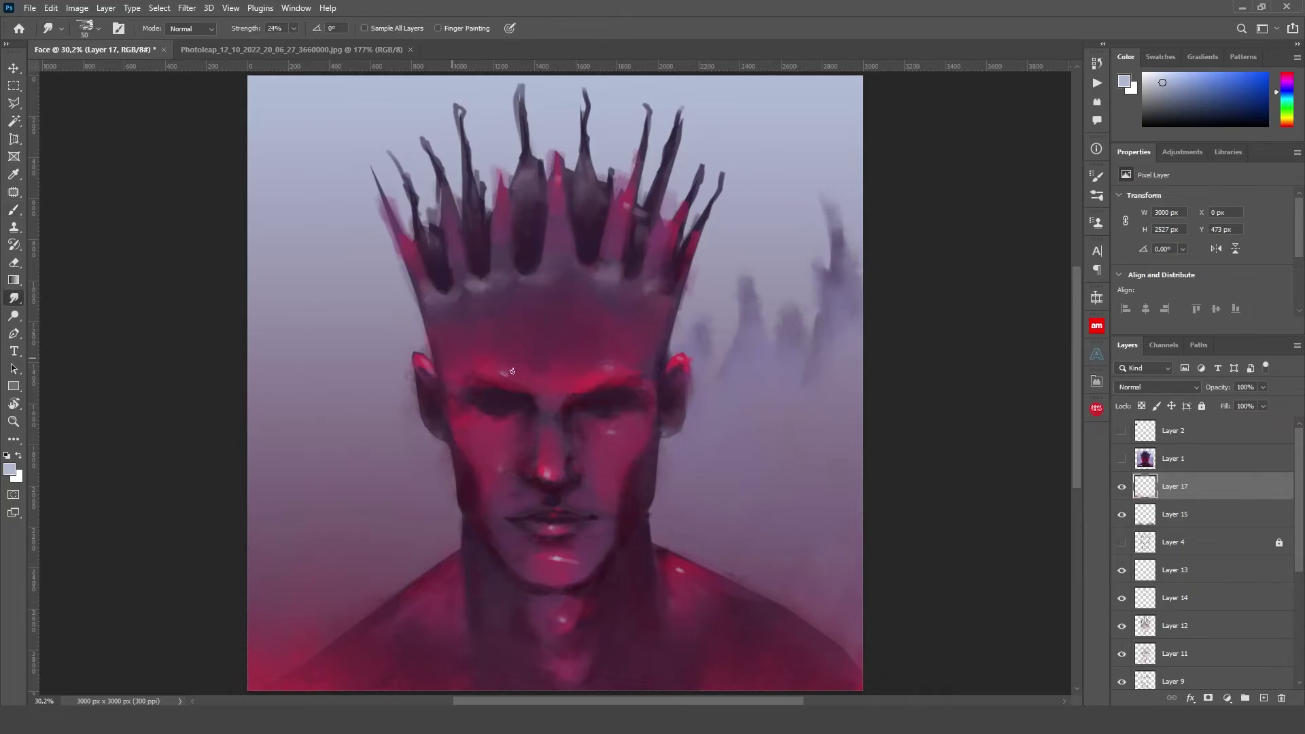
Add Layer 18 and set the foreground colour to dark purple #281b27
{"action": "key", "text": "i"}
{"action": "left_click", "coordinate": [535, 328]}
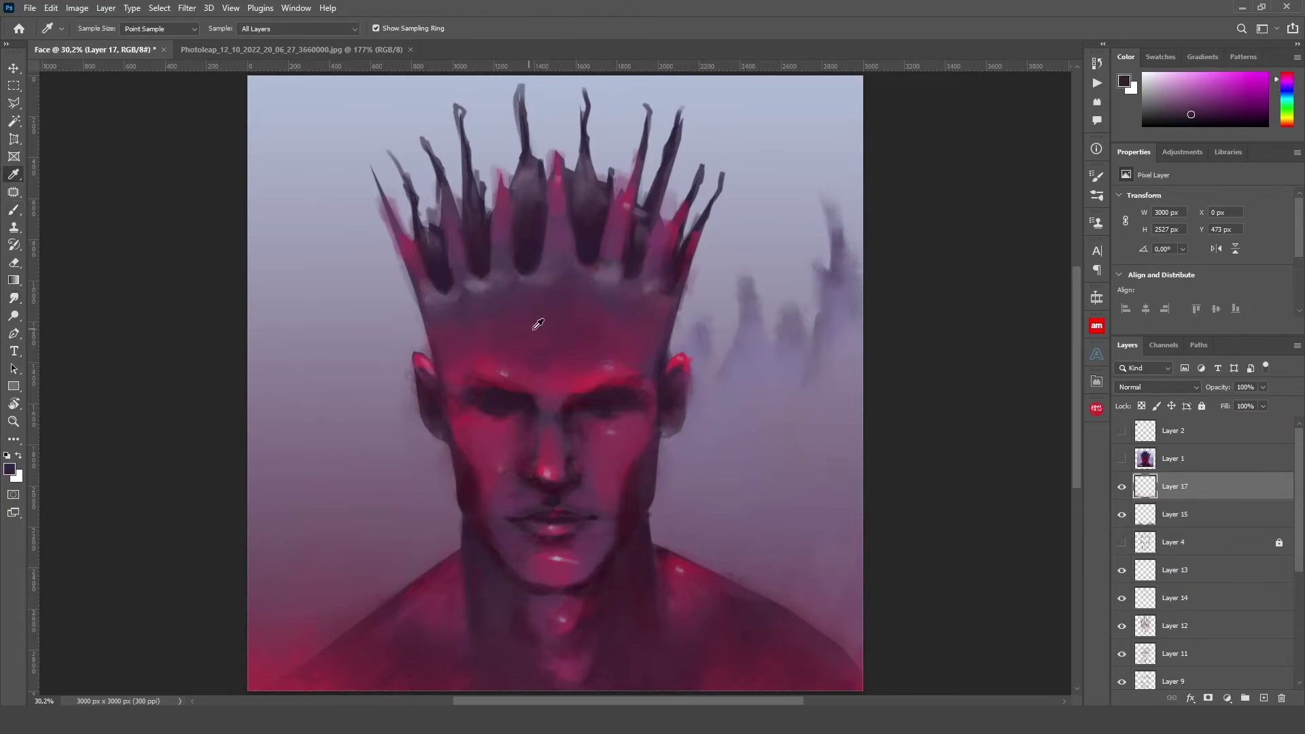
{"action": "left_click", "coordinate": [1264, 699]}
{"action": "key", "text": "b"}
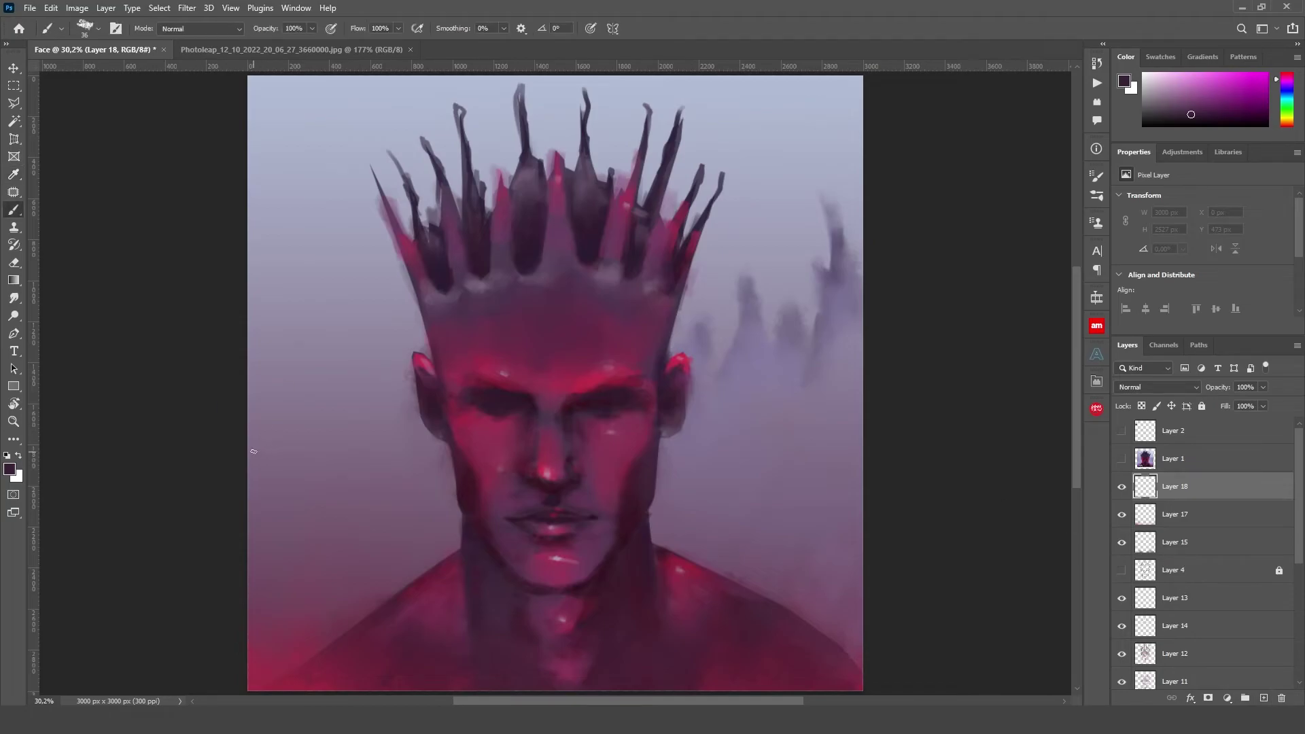
{"action": "left_click", "coordinate": [10, 469]}
{"action": "left_click", "coordinate": [68, 455]}
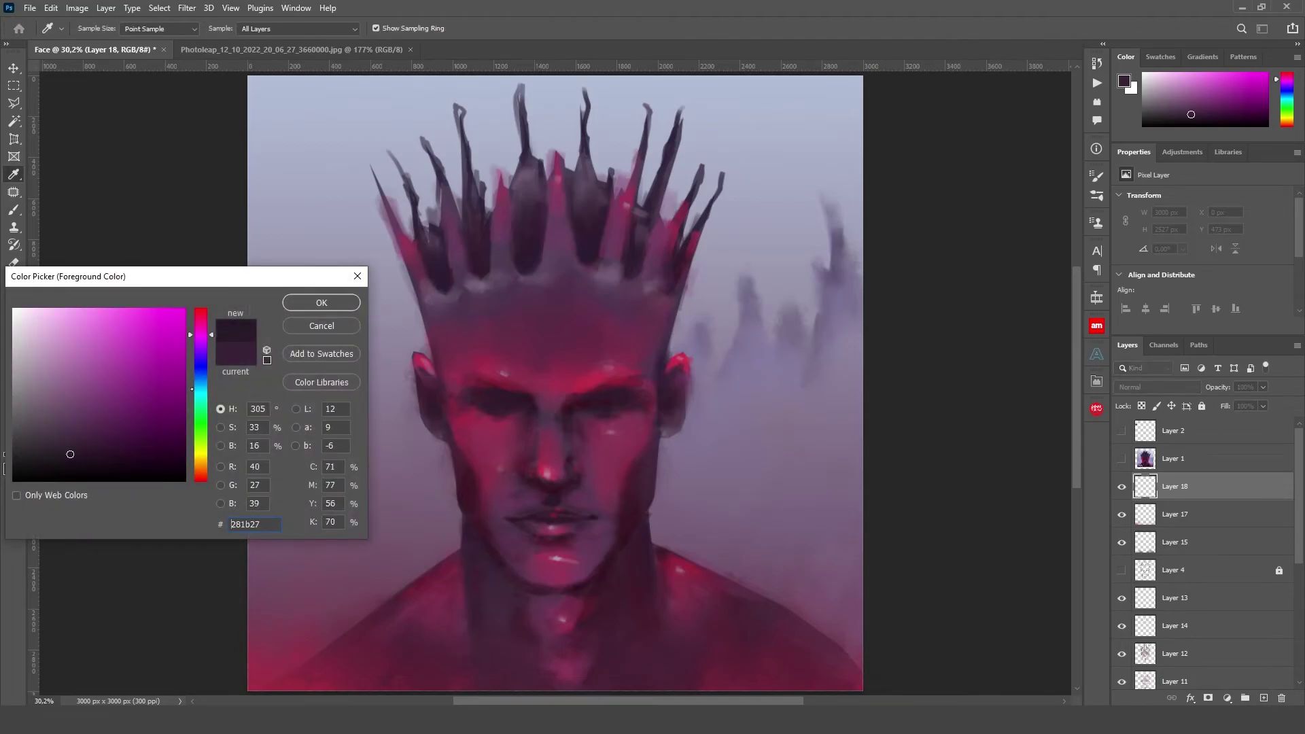
{"action": "key", "text": "Return"}
Paint dark strokes near the left eye and across the crown spikes
{"action": "left_click_drag", "start_coordinate": [500, 408], "coordinate": [520, 399]}
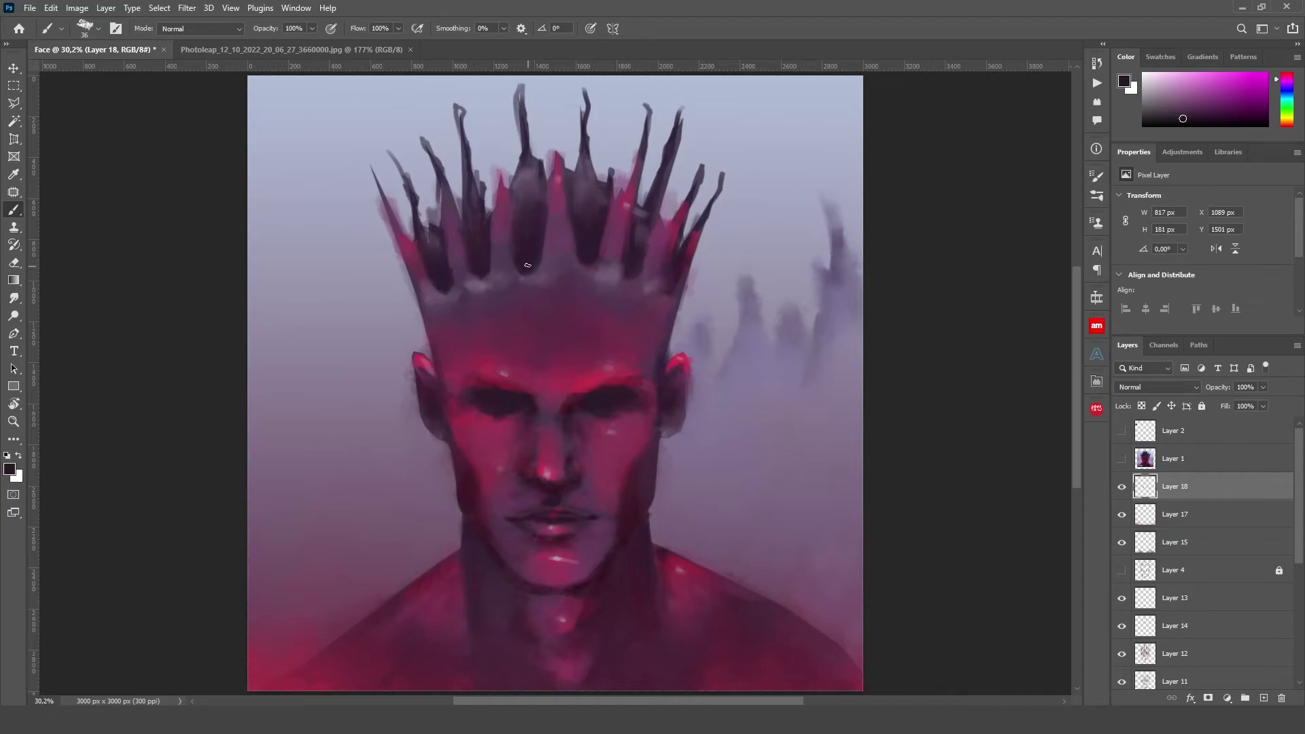
{"action": "left_click_drag", "start_coordinate": [526, 266], "coordinate": [430, 257]}
{"action": "left_click_drag", "start_coordinate": [638, 262], "coordinate": [585, 252]}
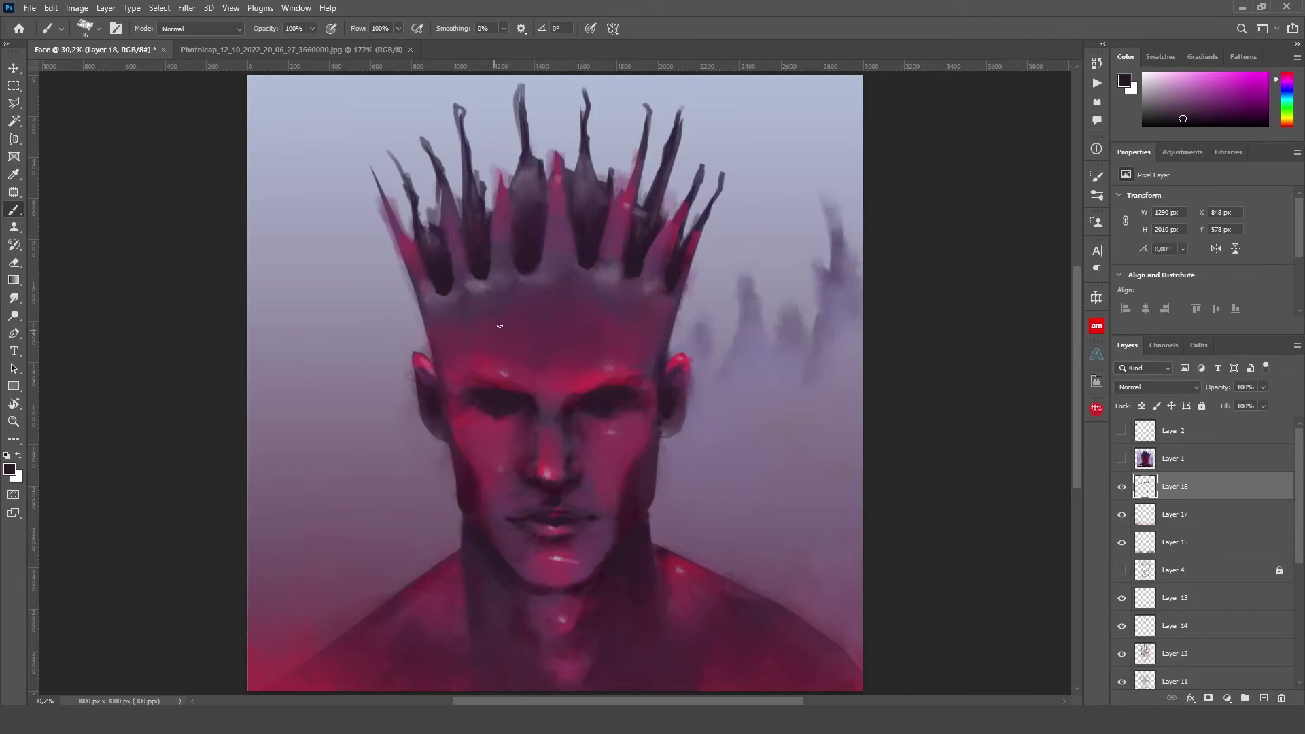
Add a new layer and paint a crimson stroke under the left eye with a larger brush
{"action": "key", "text": "ctrl+minus"}
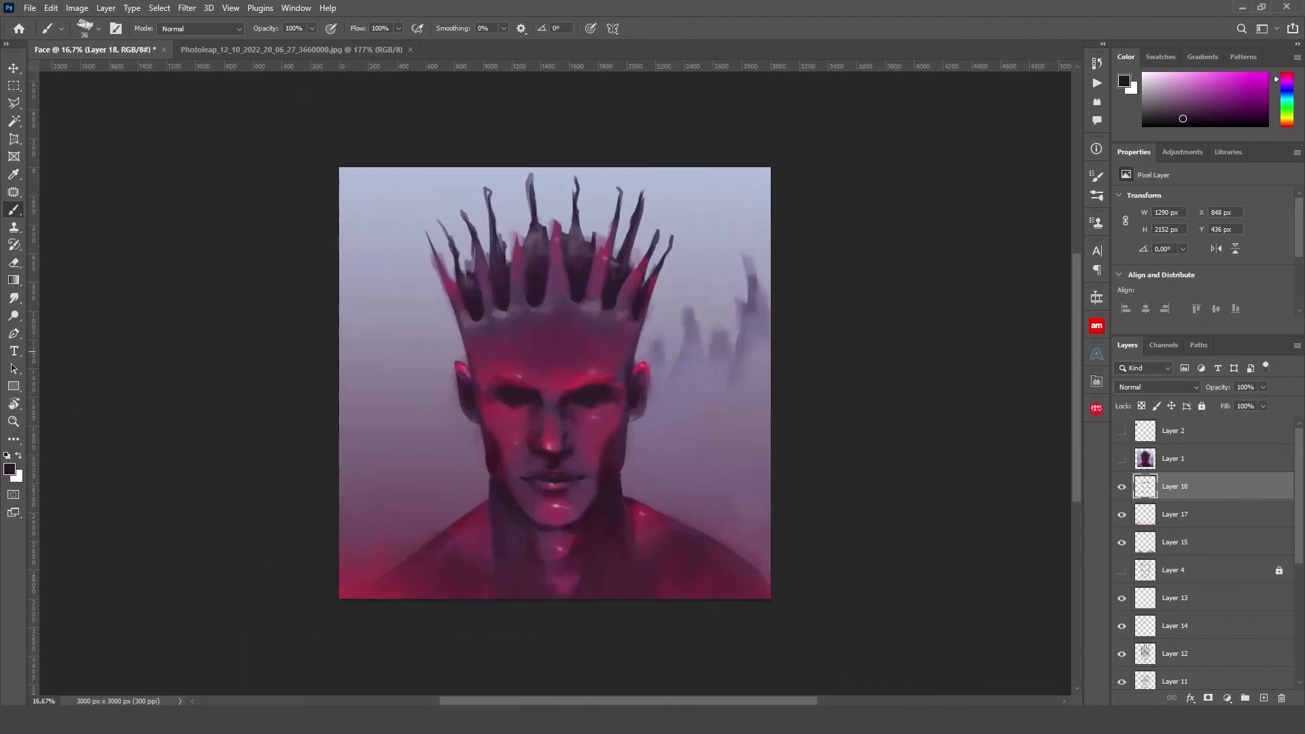
{"action": "key", "text": "ctrl+plus"}
{"action": "key", "text": "ctrl+plus"}
{"action": "left_click", "coordinate": [1263, 698]}
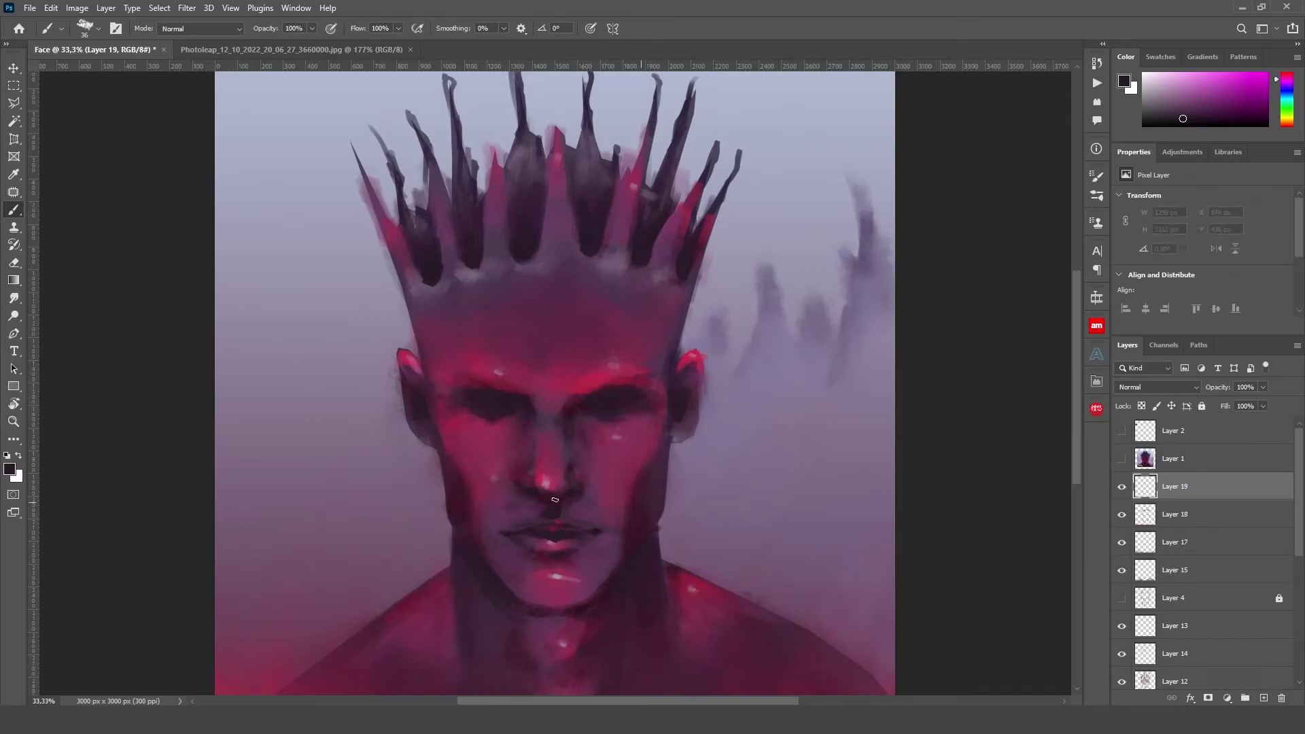
{"action": "left_click", "coordinate": [588, 383], "text": "alt"}
{"action": "key", "text": "bracketright"}
{"action": "key", "text": "bracketright"}
{"action": "key", "text": "bracketright"}
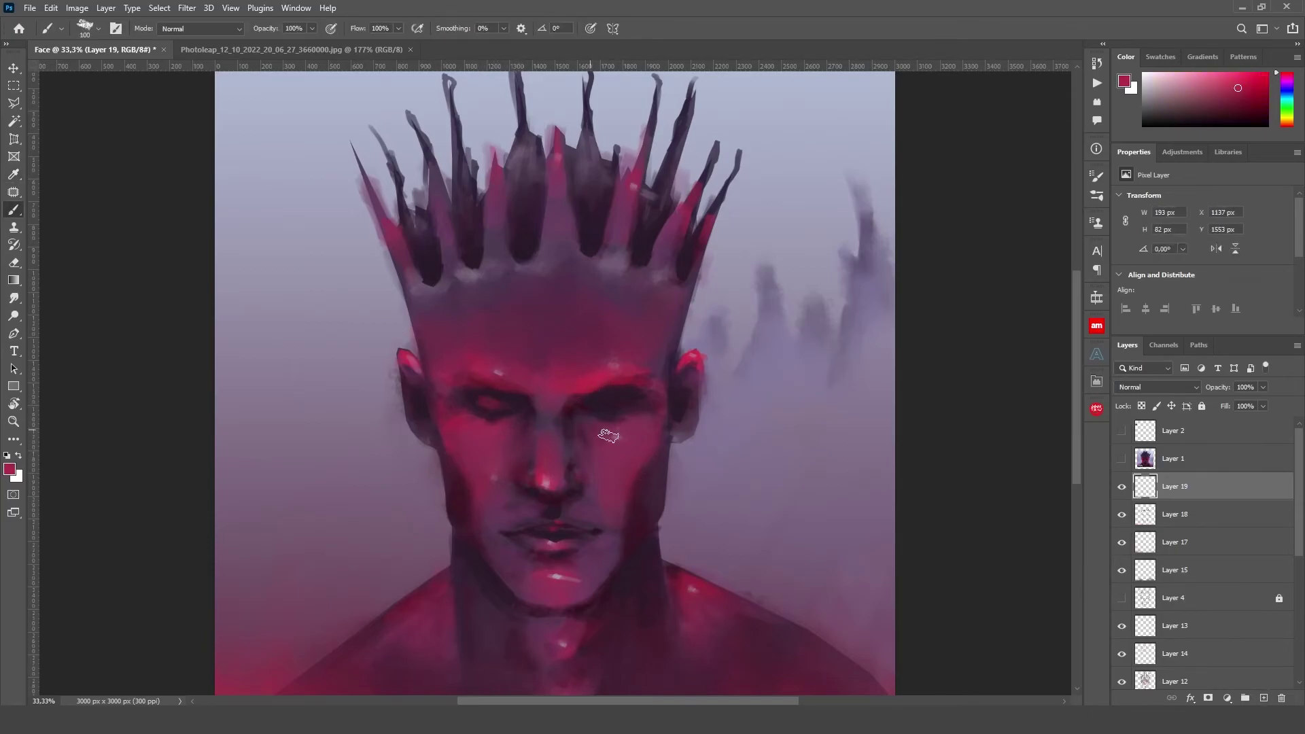
{"action": "left_click_drag", "start_coordinate": [489, 404], "coordinate": [506, 411]}
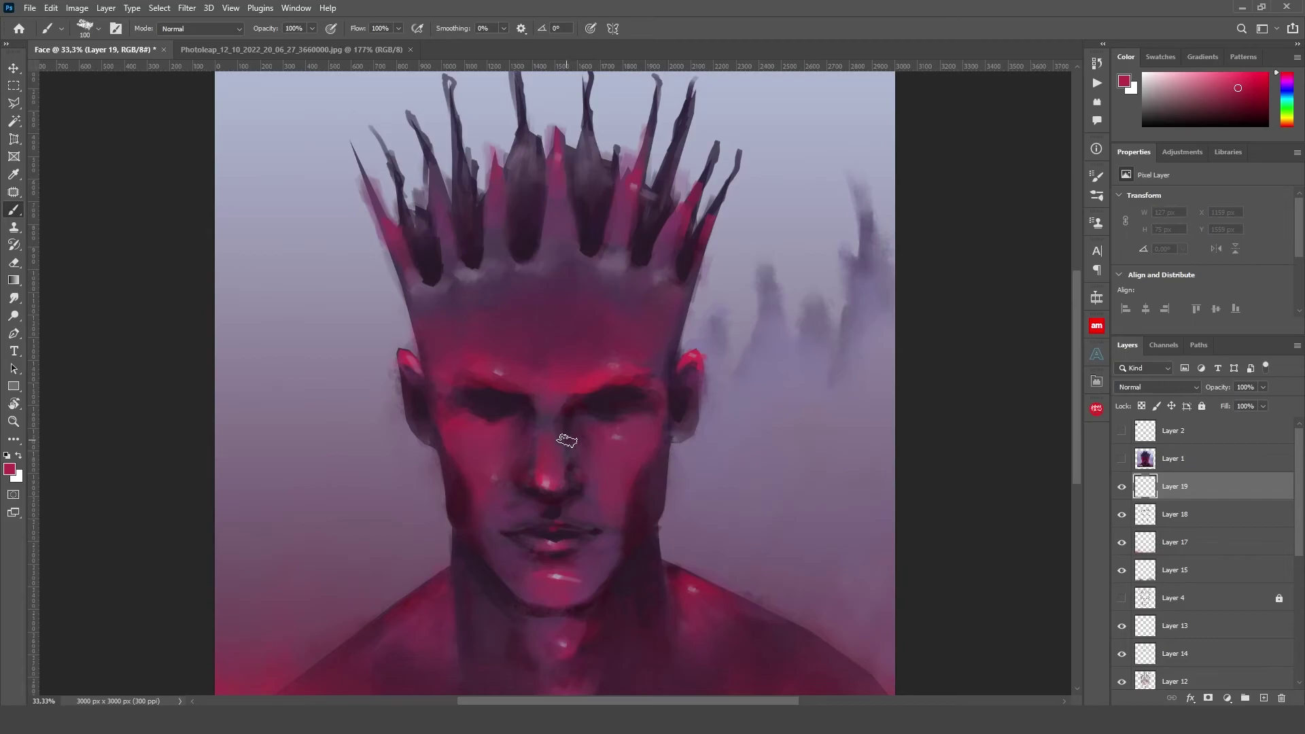
Try small light lavender highlights on the eye, then undo them
{"action": "left_click", "coordinate": [763, 95], "text": "alt"}
{"action": "key", "text": "bracketleft"}
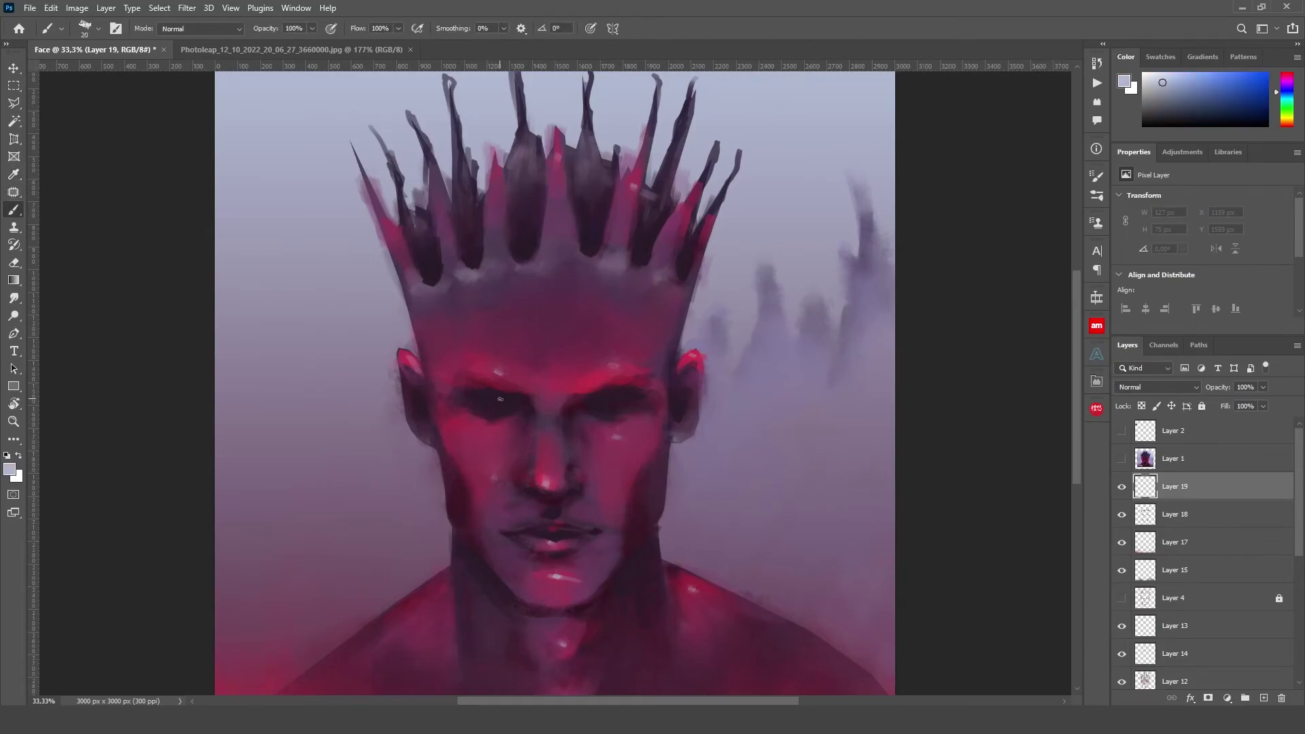
{"action": "left_click_drag", "start_coordinate": [500, 399], "coordinate": [503, 408]}
{"action": "left_click", "coordinate": [527, 404]}
{"action": "key", "text": "ctrl+z"}
{"action": "key", "text": "ctrl+z"}
Move Layer 19 down below Layer 7 and sample dark purple from a crown spike
{"action": "key", "text": "ctrl+minus"}
{"action": "key", "text": "ctrl+minus"}
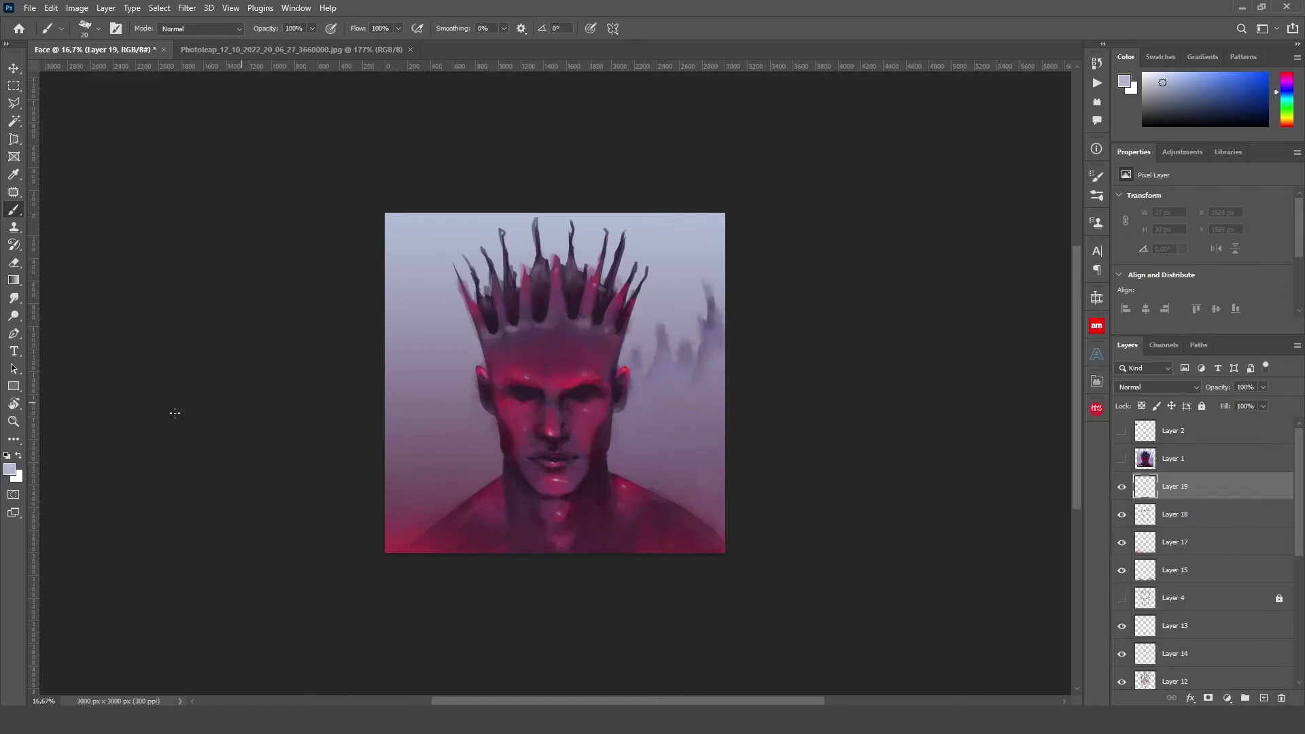
{"action": "key", "text": "r"}
{"action": "left_click", "coordinate": [1186, 520]}
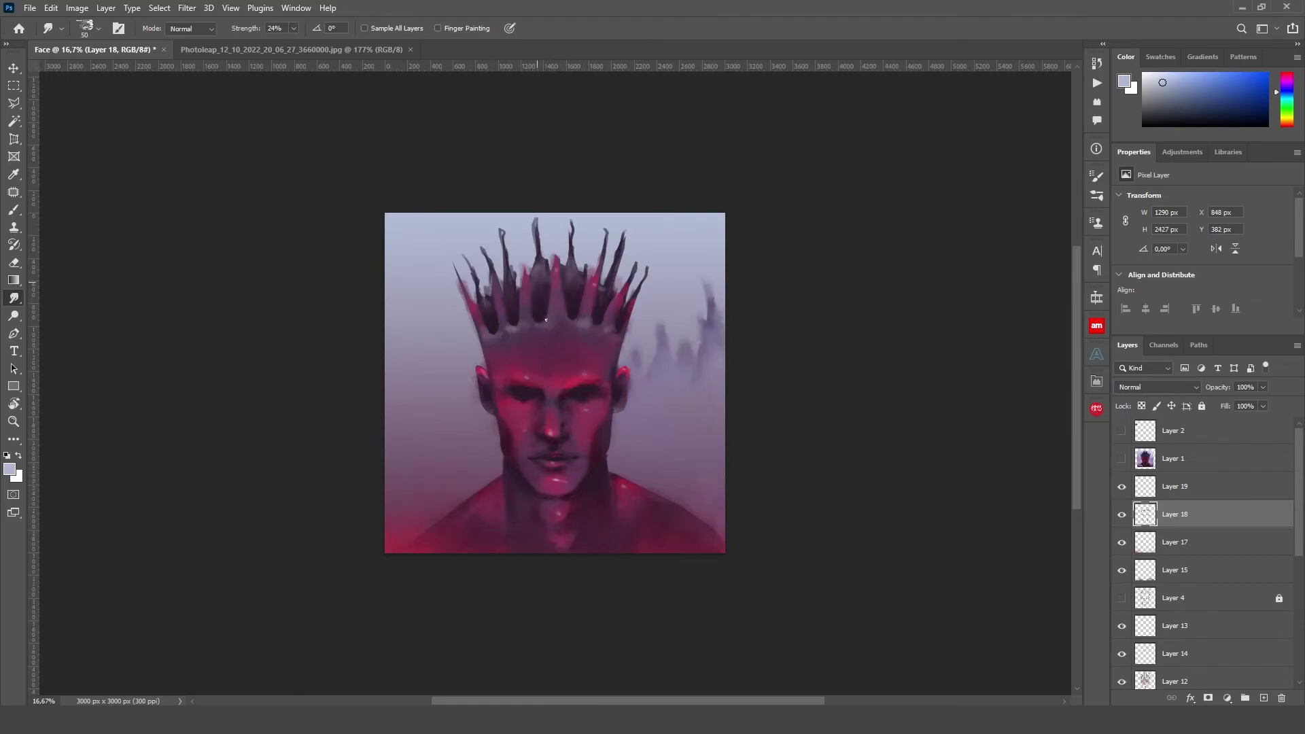
{"action": "key", "text": "b"}
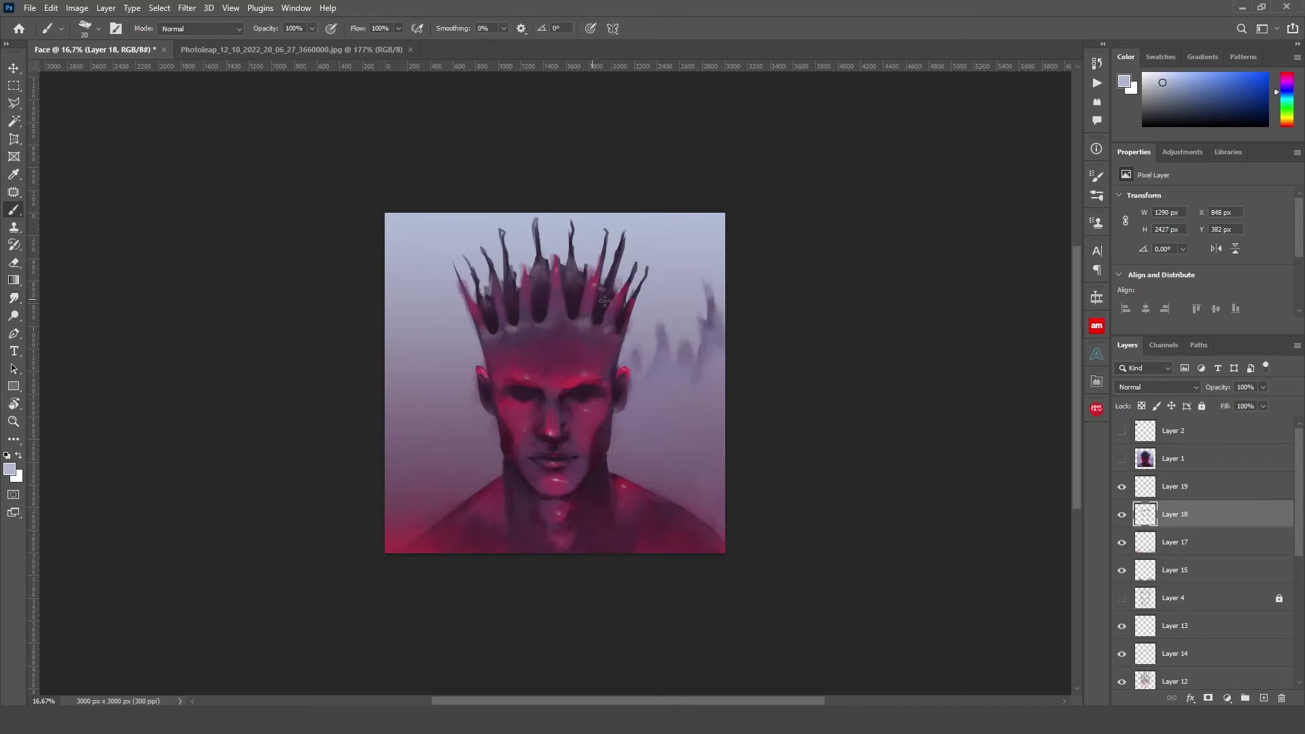
{"action": "left_click_drag", "start_coordinate": [1198, 482], "coordinate": [1227, 635]}
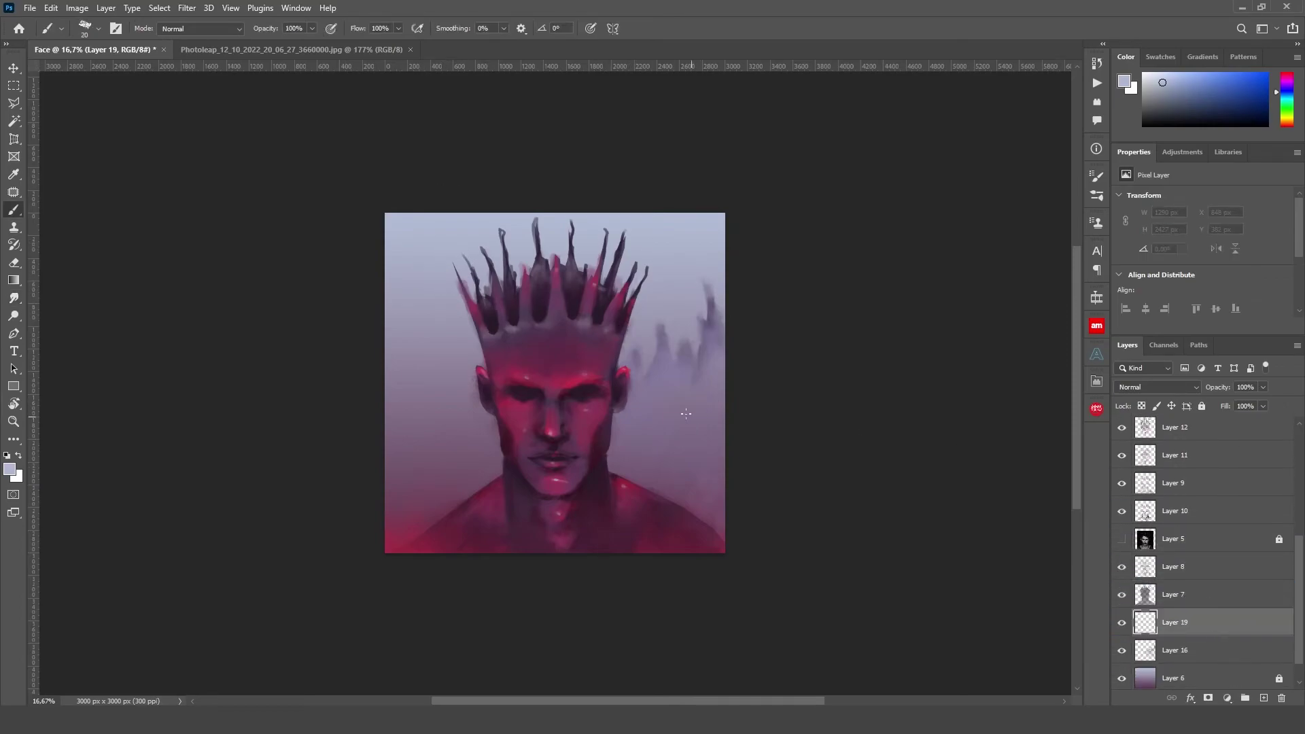
{"action": "scroll", "coordinate": [661, 234], "scroll_direction": "up", "scroll_amount": 2}
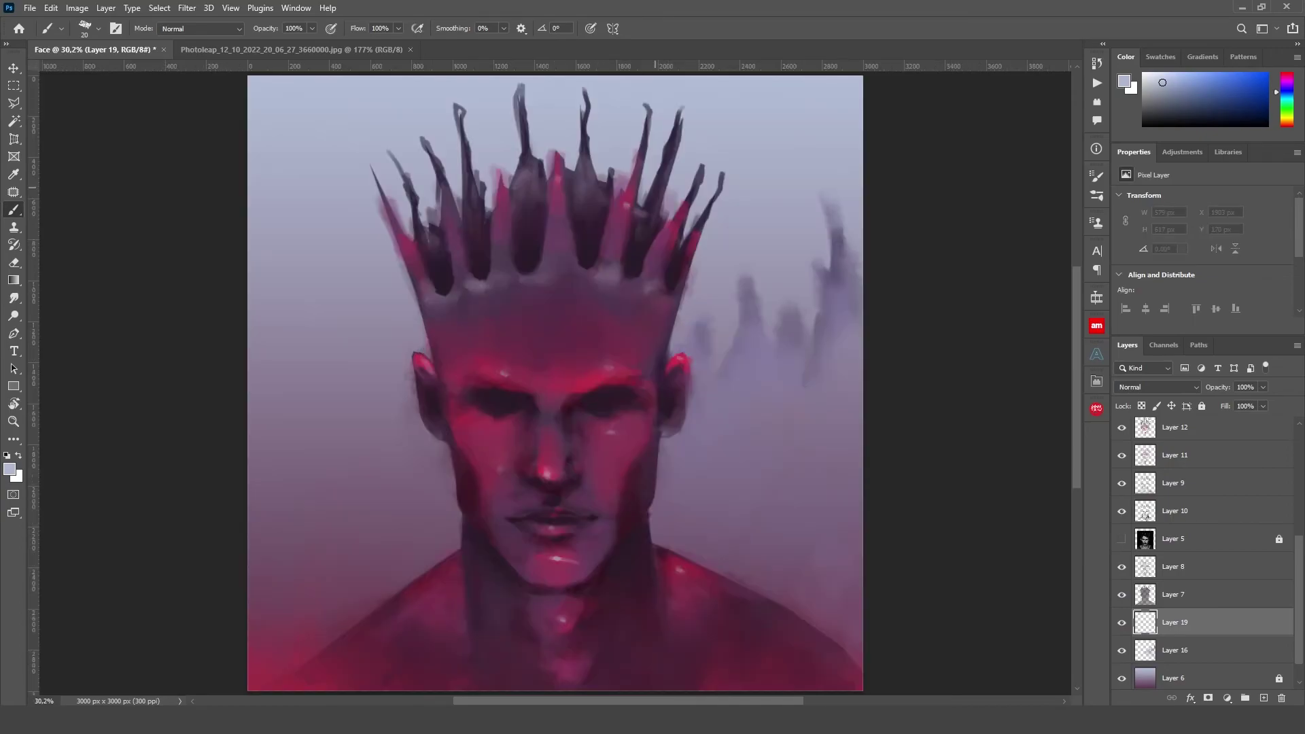
{"action": "key", "text": "i"}
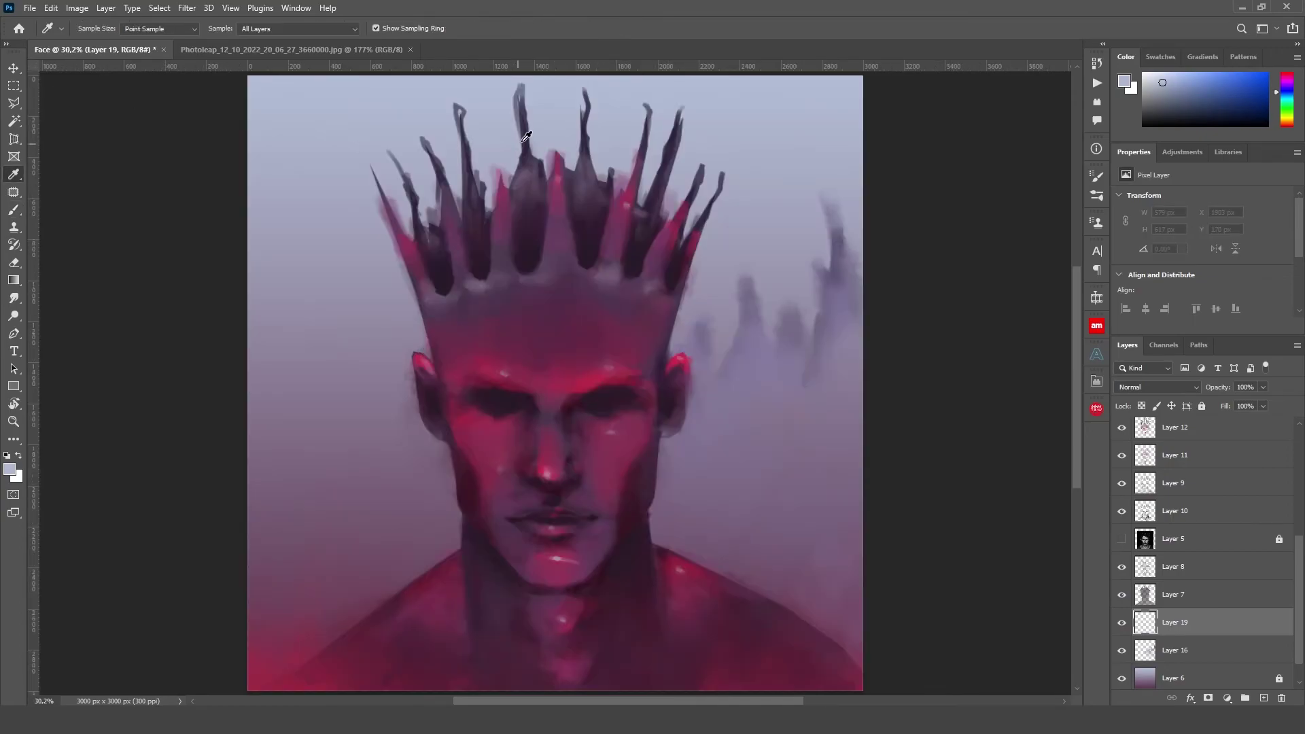
{"action": "left_click", "coordinate": [419, 204]}
{"action": "left_click", "coordinate": [527, 257]}
Select the first cloud brush from the brush presets
{"action": "key", "text": "b"}
{"action": "right_click", "coordinate": [91, 341]}
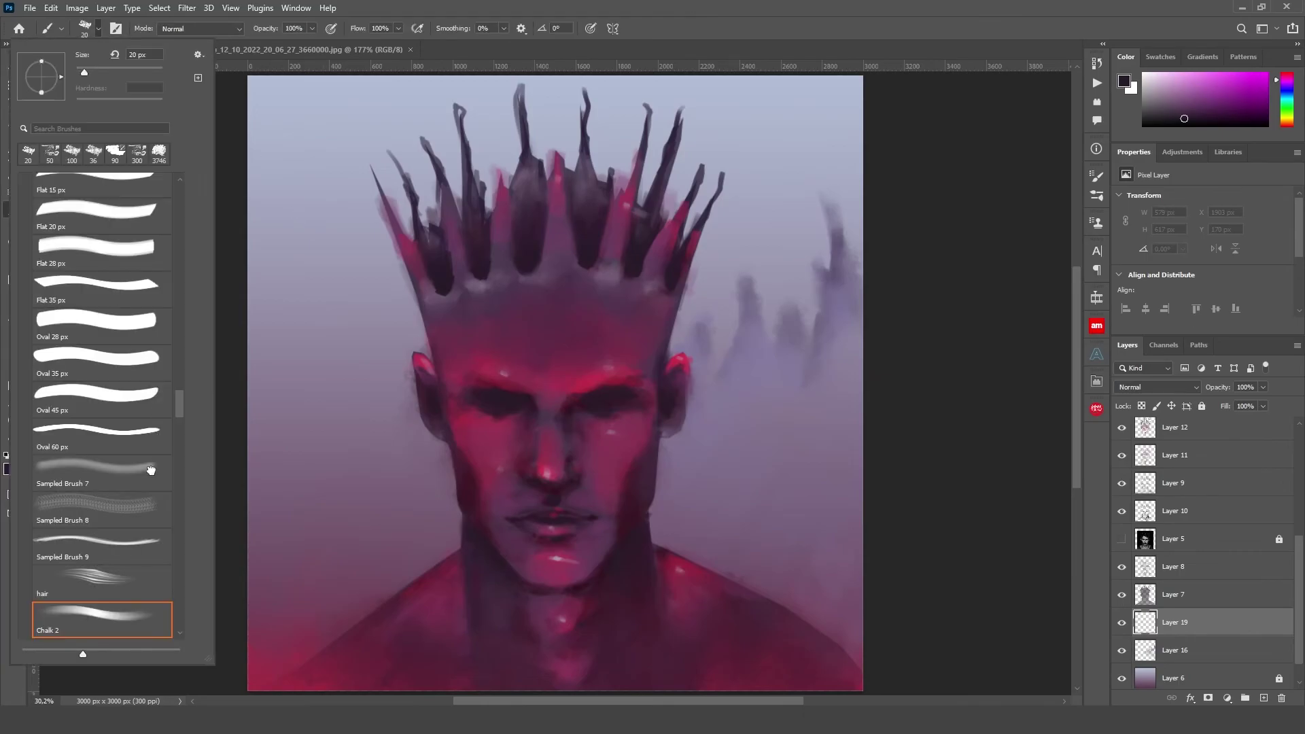
{"action": "key", "text": "Escape"}
{"action": "key", "text": "ctrl+minus"}
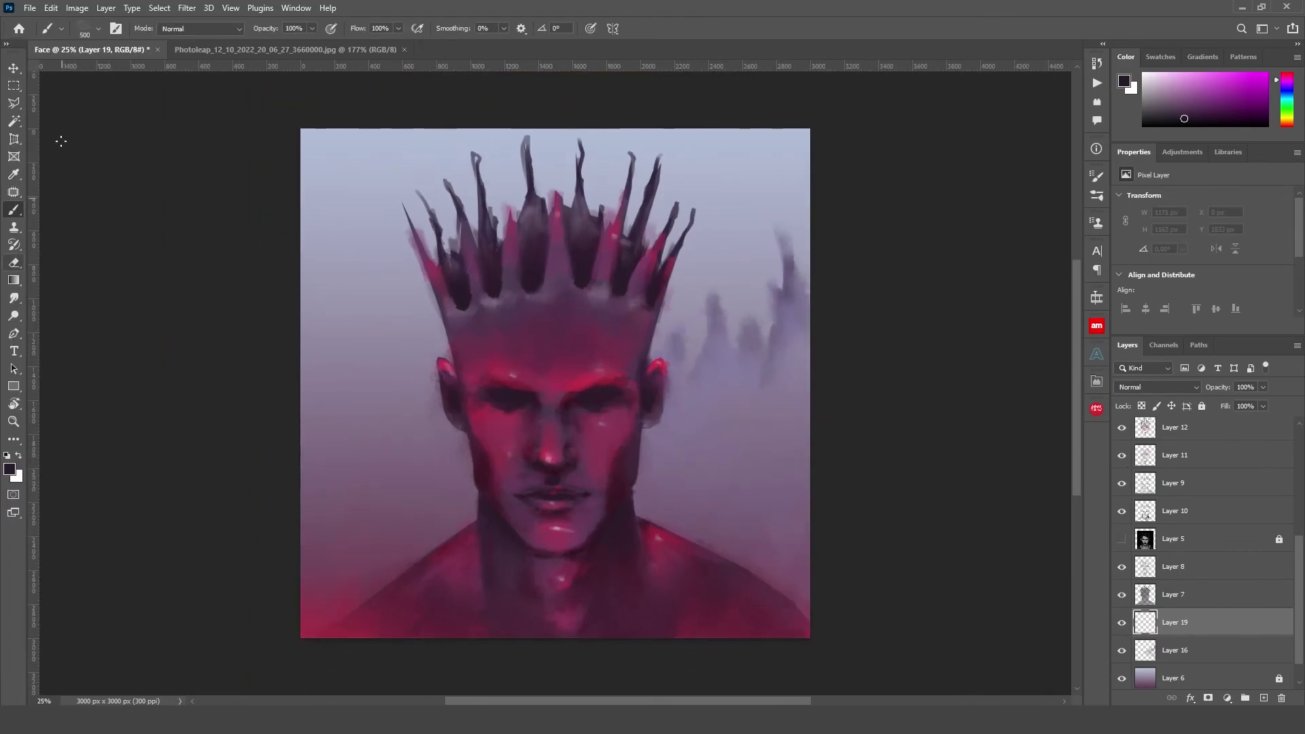
{"action": "right_click", "coordinate": [61, 140]}
{"action": "left_click", "coordinate": [97, 612]}
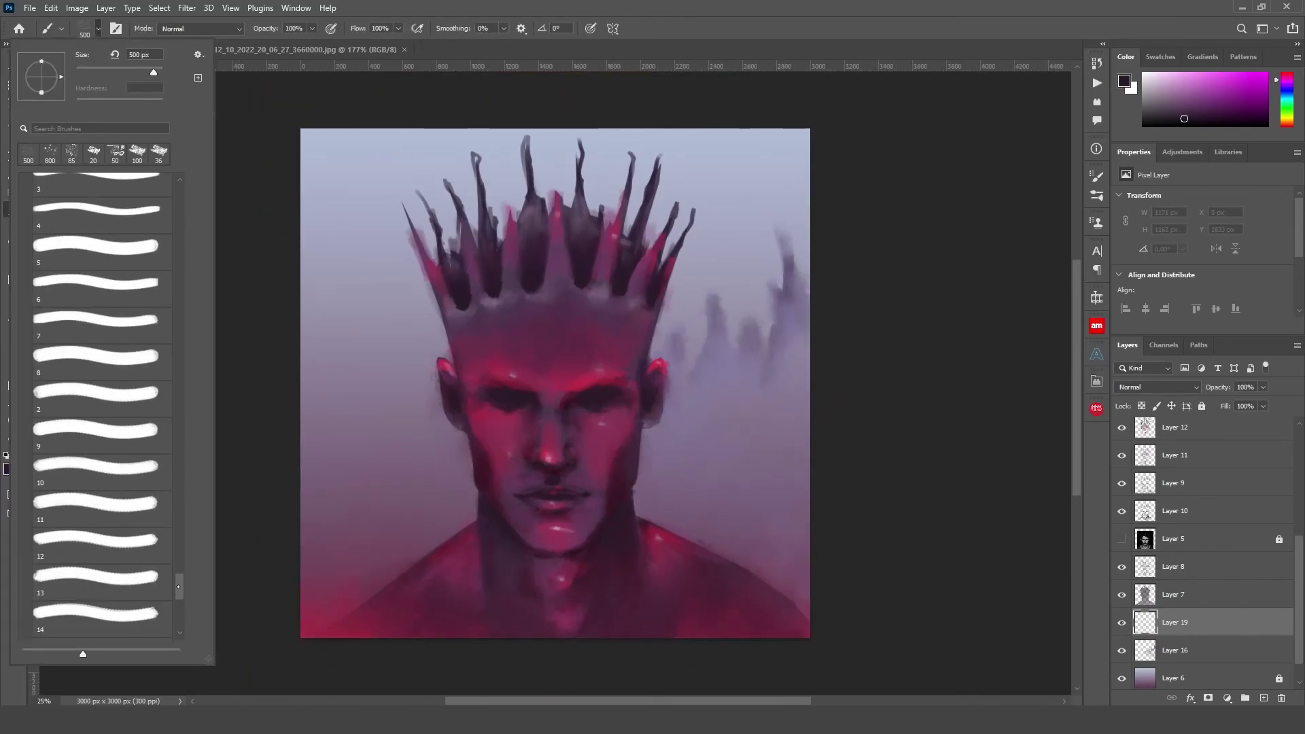
{"action": "scroll", "coordinate": [123, 510], "scroll_direction": "down", "scroll_amount": 10}
{"action": "scroll", "coordinate": [102, 442], "scroll_direction": "down", "scroll_amount": 5}
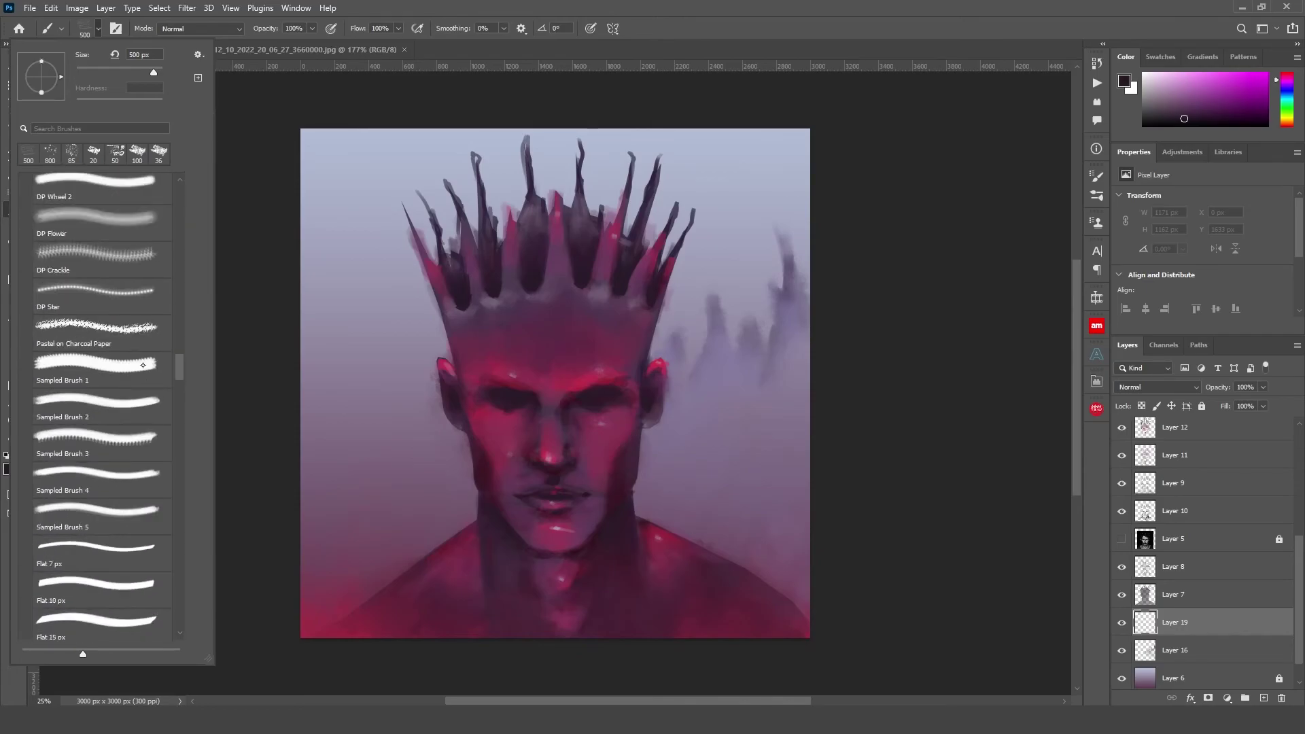
{"action": "scroll", "coordinate": [102, 442], "scroll_direction": "down", "scroll_amount": 5}
{"action": "scroll", "coordinate": [101, 442], "scroll_direction": "down", "scroll_amount": 5}
{"action": "left_click", "coordinate": [102, 499]}
{"action": "left_click", "coordinate": [241, 438]}
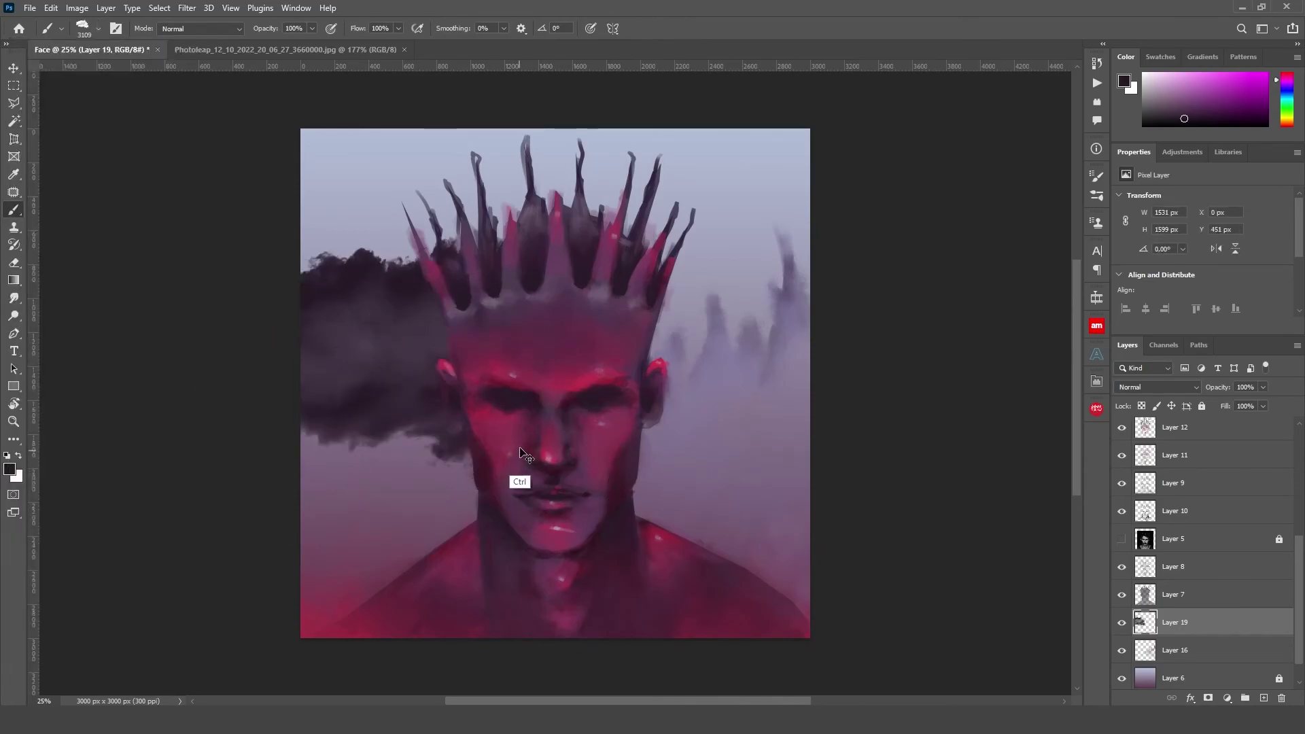
Stamp light lavender clouds on the left and upper right, moving Layer 19 below Layer 16
{"action": "key", "text": "i"}
{"action": "left_click", "coordinate": [797, 158]}
{"action": "key", "text": "b"}
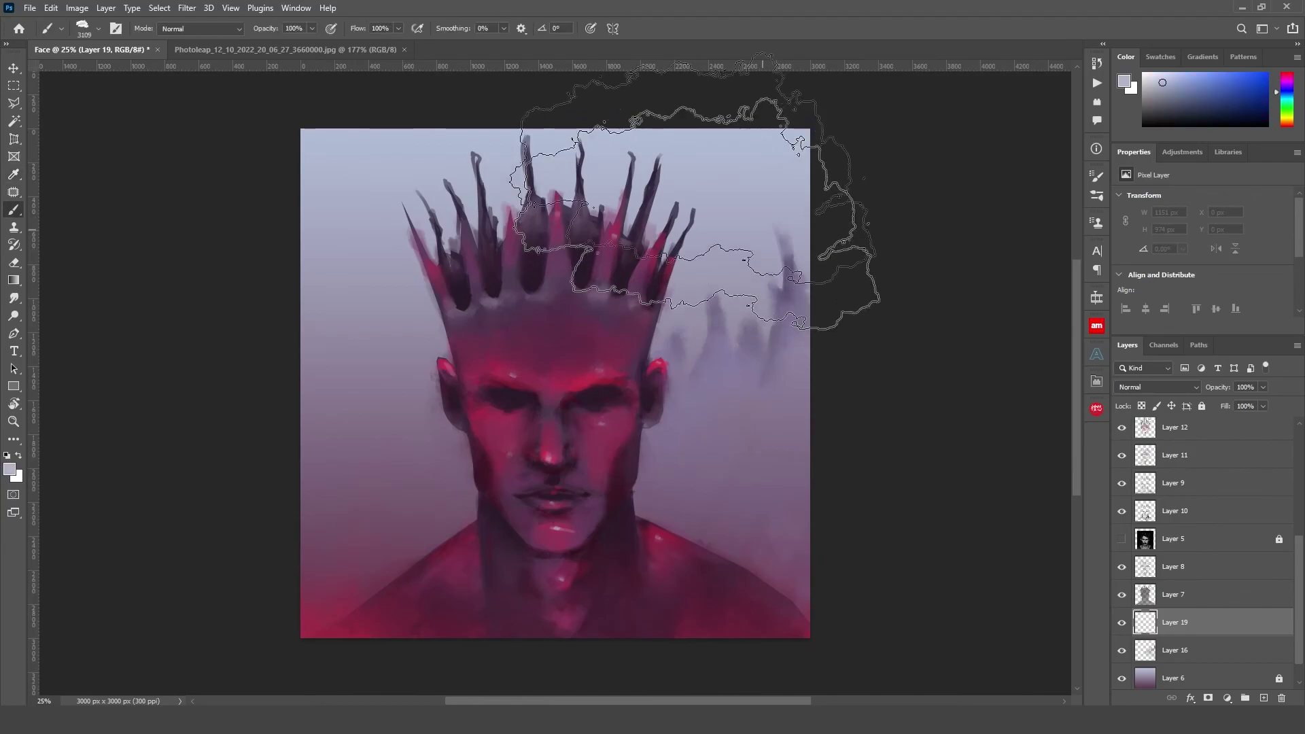
{"action": "left_click", "coordinate": [317, 392]}
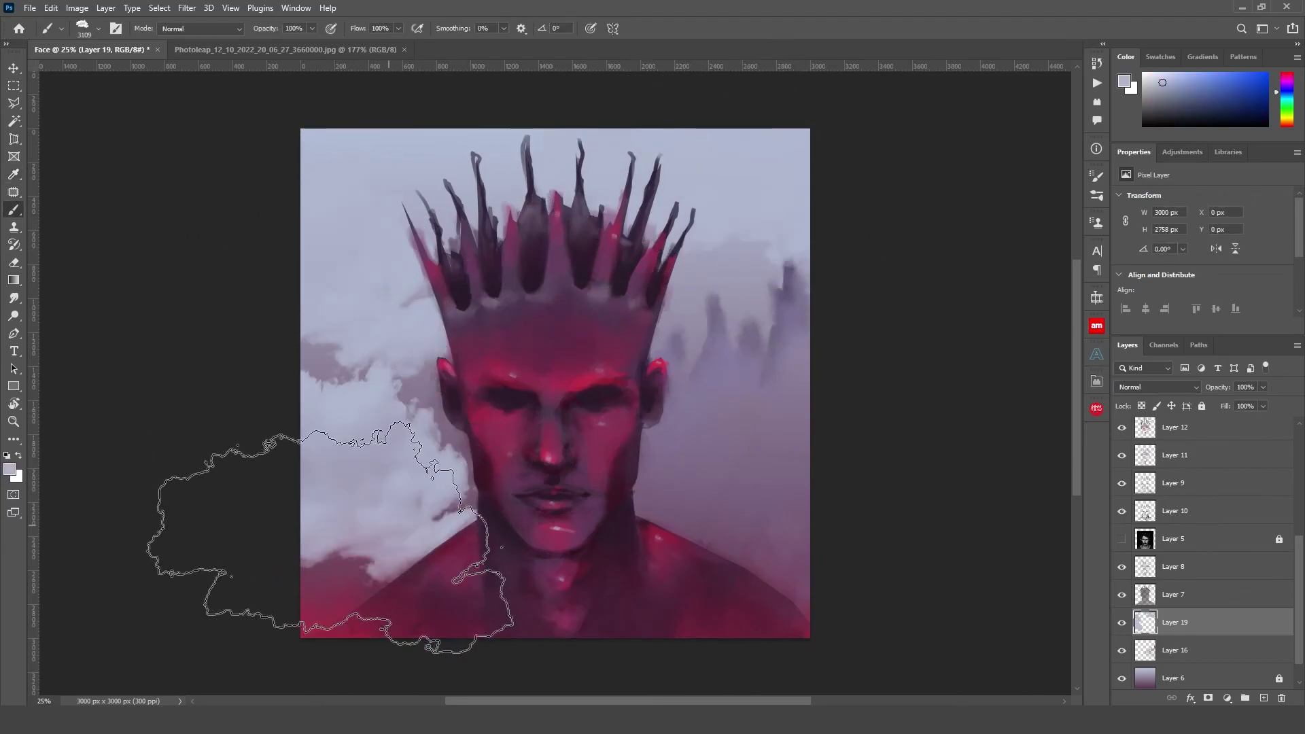
{"action": "left_click_drag", "start_coordinate": [1227, 626], "coordinate": [1210, 663]}
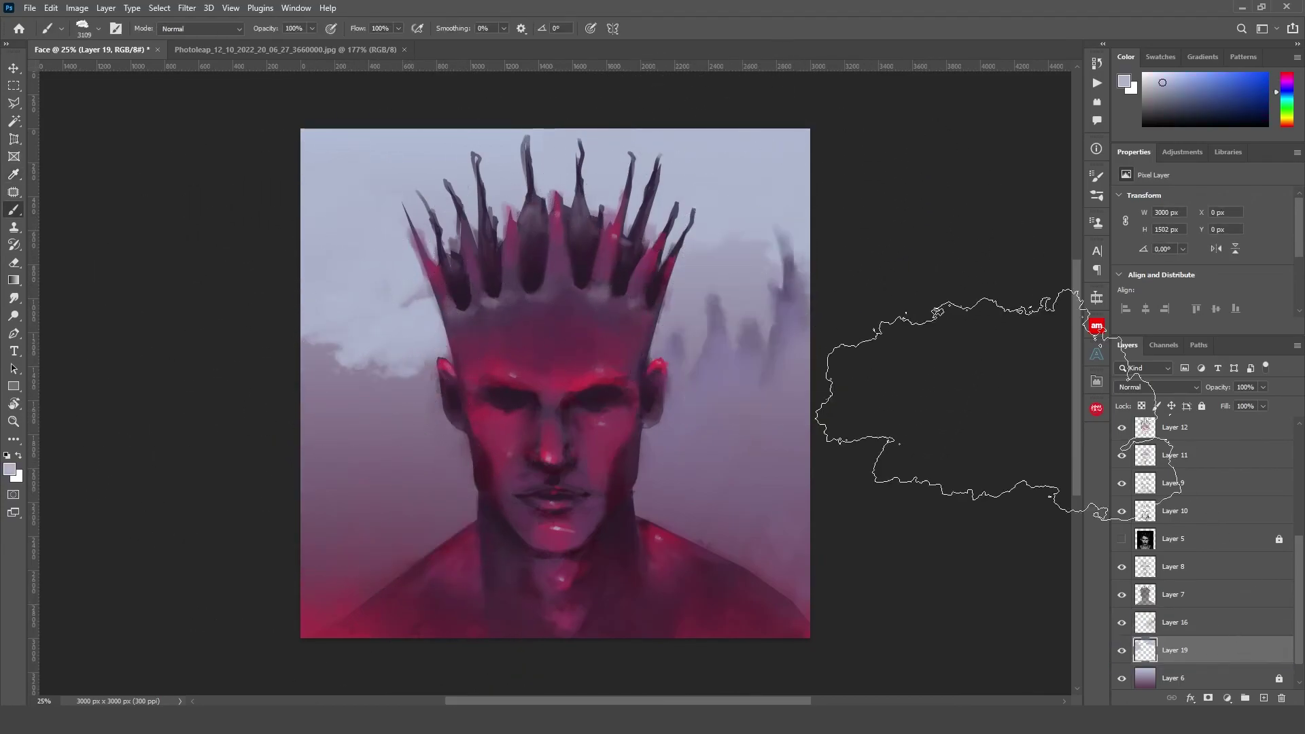
{"action": "mouse_move", "coordinate": [951, 414]}
{"action": "left_mouse_down"}
{"action": "mouse_move", "coordinate": [874, 278]}
{"action": "mouse_move", "coordinate": [918, 262]}
{"action": "mouse_move", "coordinate": [908, 428]}
{"action": "left_mouse_up"}
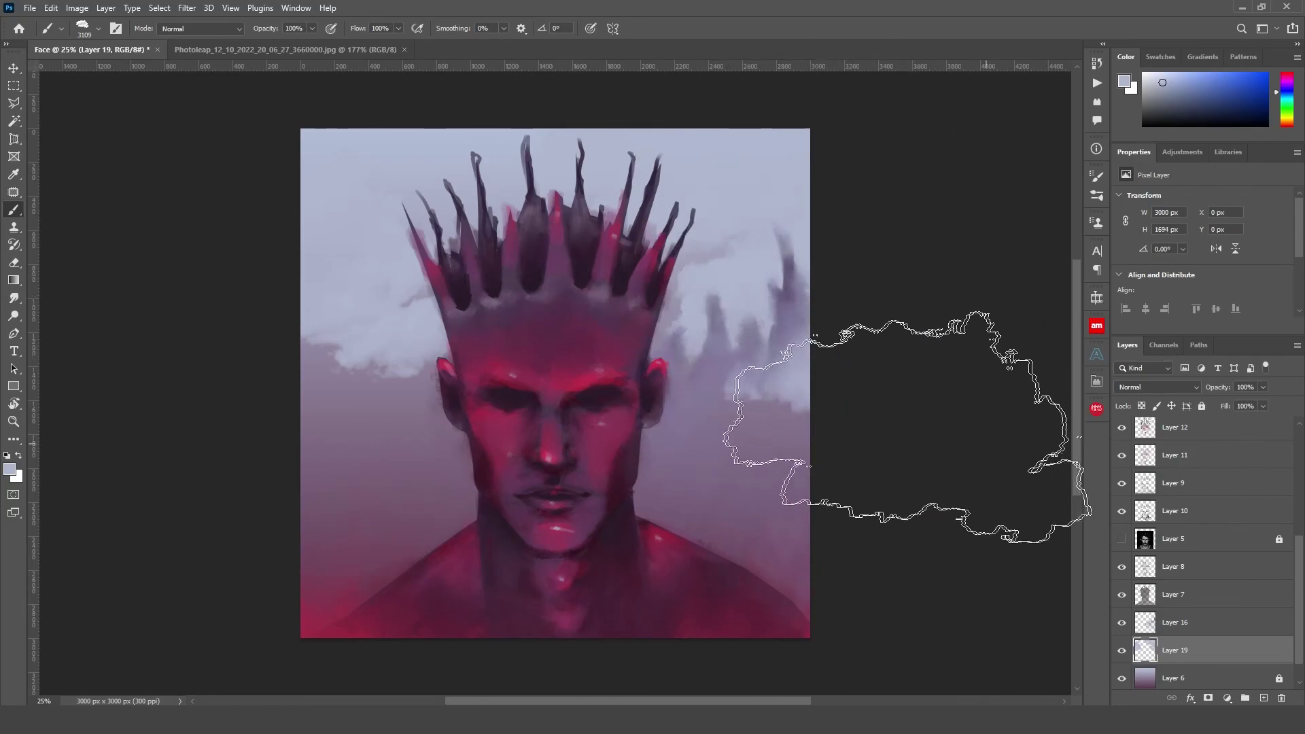
Switch to a smaller cloud brush and sample a darker purple from the painting
{"action": "left_click", "coordinate": [98, 28]}
{"action": "left_click", "coordinate": [102, 571]}
{"action": "left_click", "coordinate": [316, 367]}
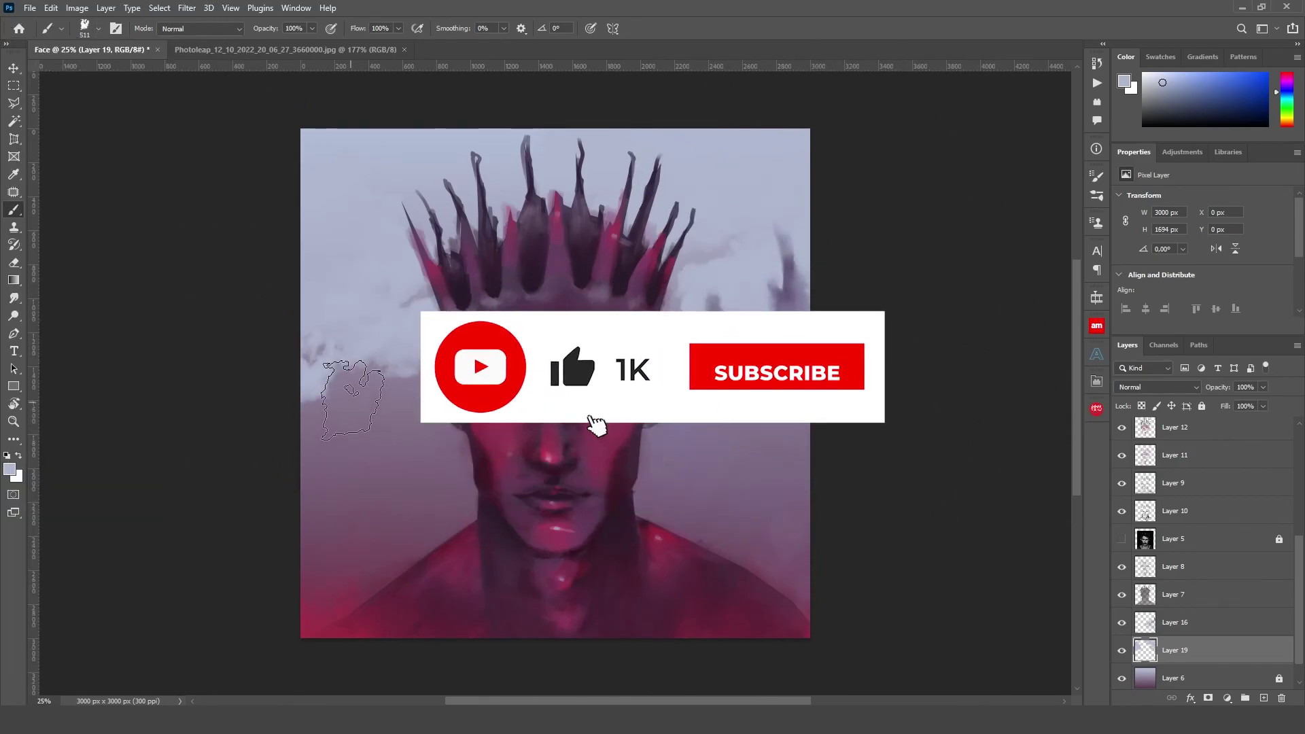
{"action": "key", "text": "i"}
{"action": "left_click", "coordinate": [800, 308]}
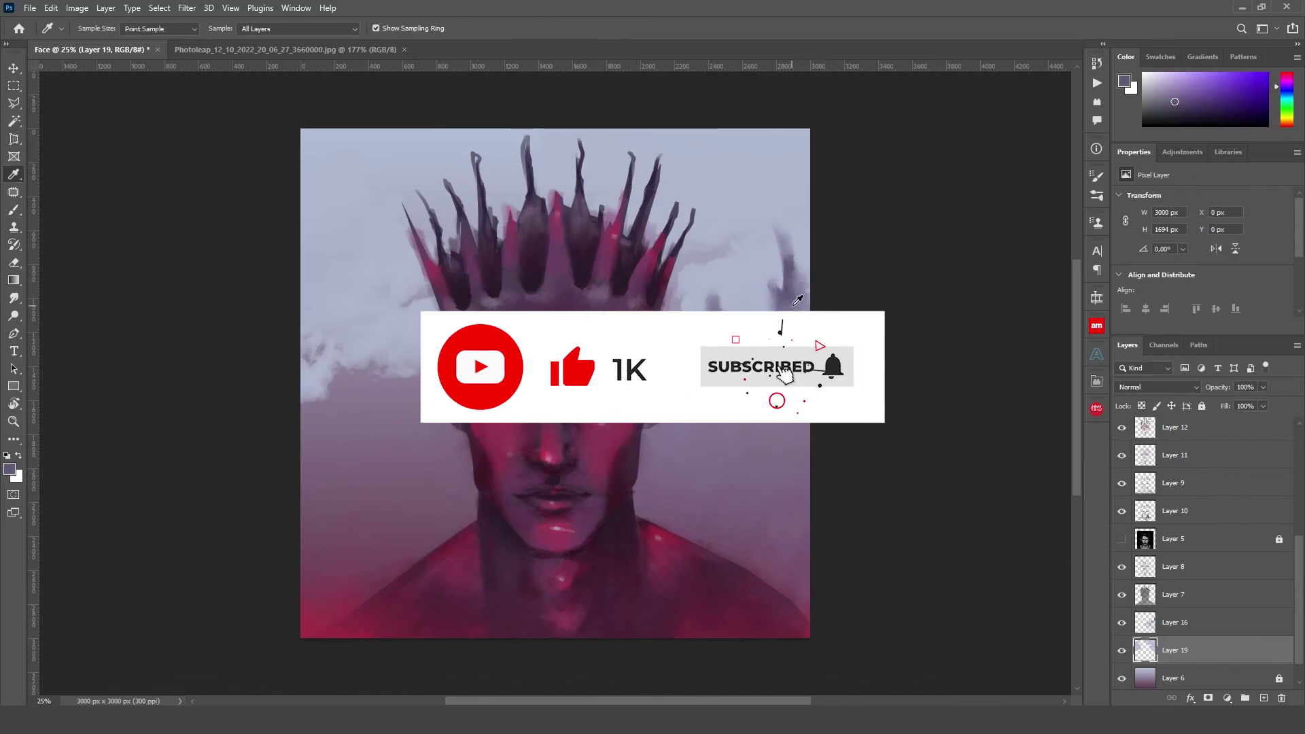
{"action": "key", "text": "b"}
{"action": "key", "text": "i"}
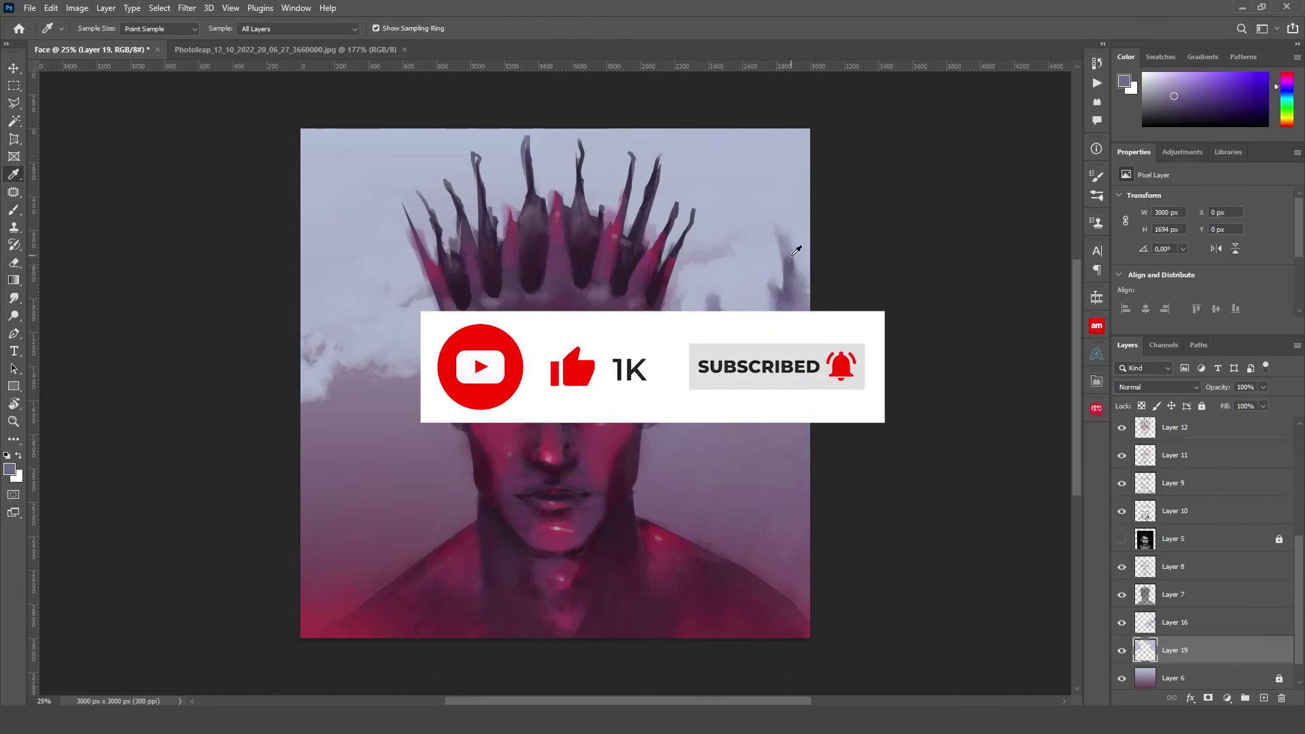
{"action": "left_click", "coordinate": [589, 191]}
{"action": "key", "text": "b"}
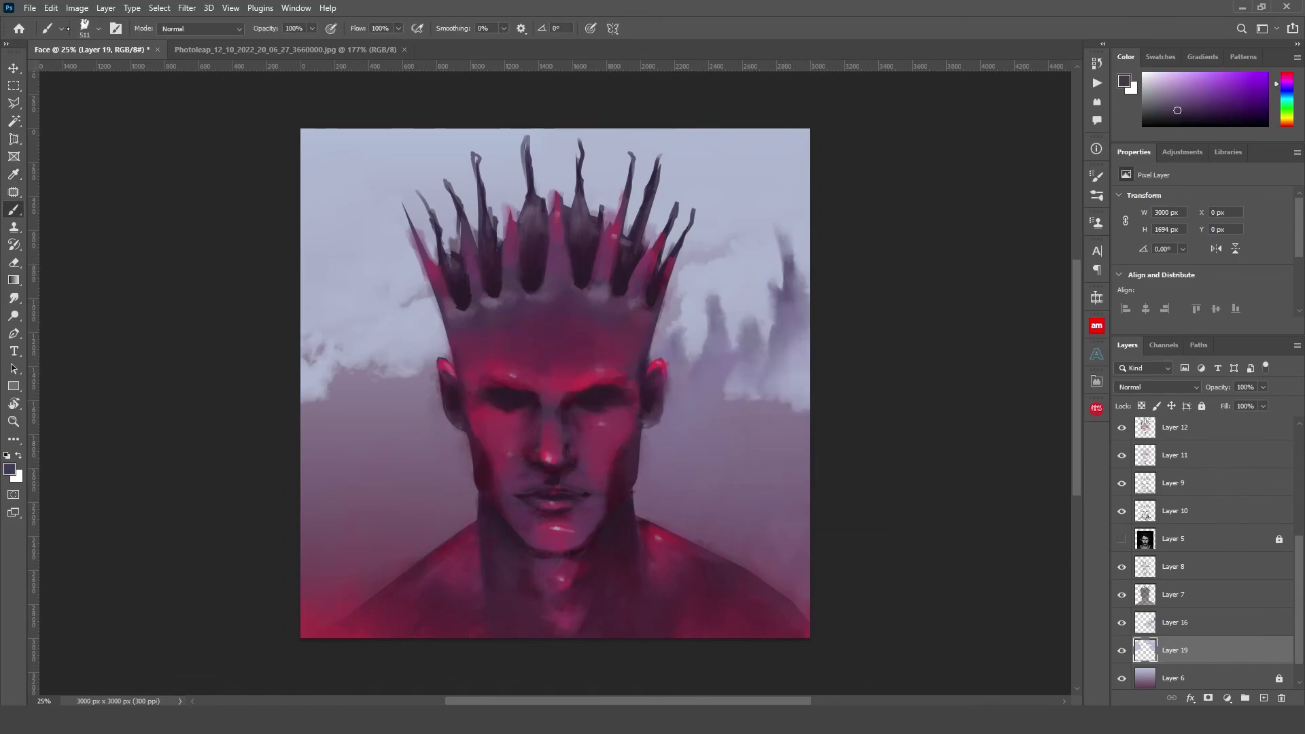
Dab darker clouds beside the head with a 1100 px cloud brush, then undo them
{"action": "left_click", "coordinate": [85, 28]}
{"action": "double_click", "coordinate": [102, 571]}
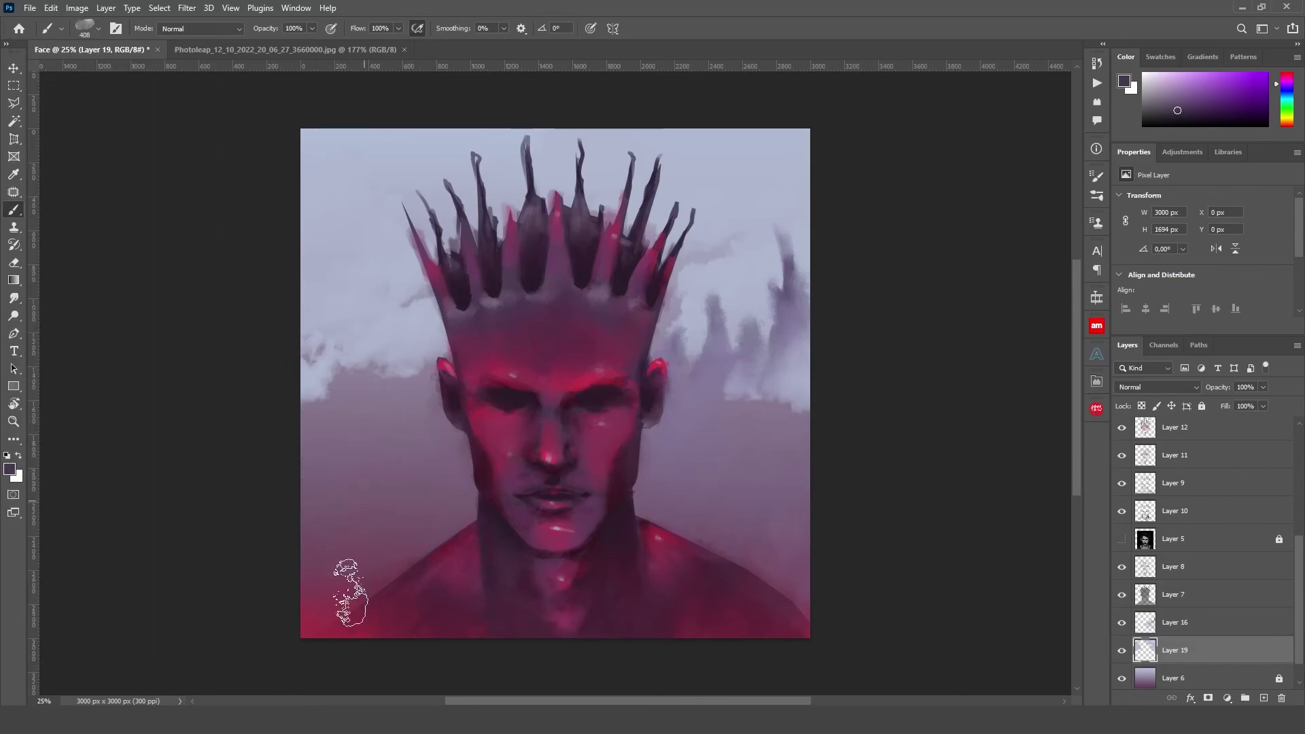
{"action": "key", "text": "bracketright"}
{"action": "key", "text": "bracketright"}
{"action": "key", "text": "bracketright"}
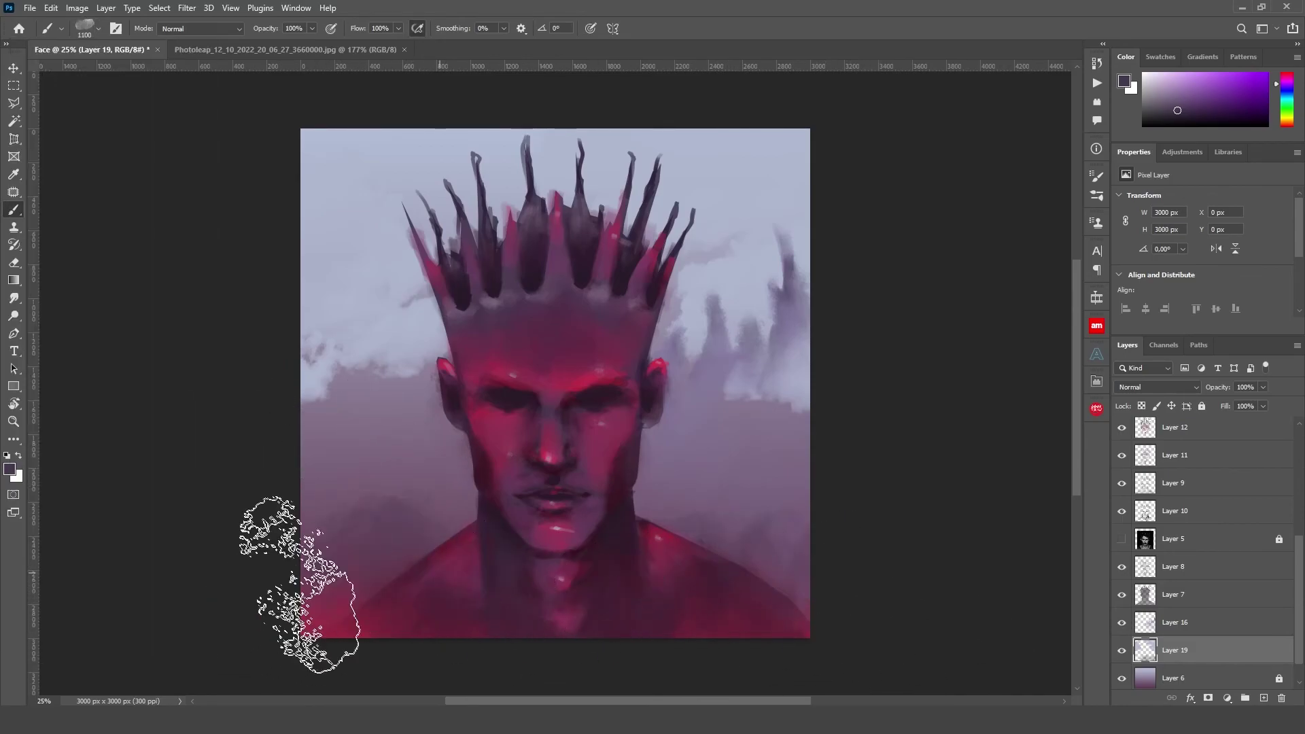
{"action": "left_click", "coordinate": [724, 289]}
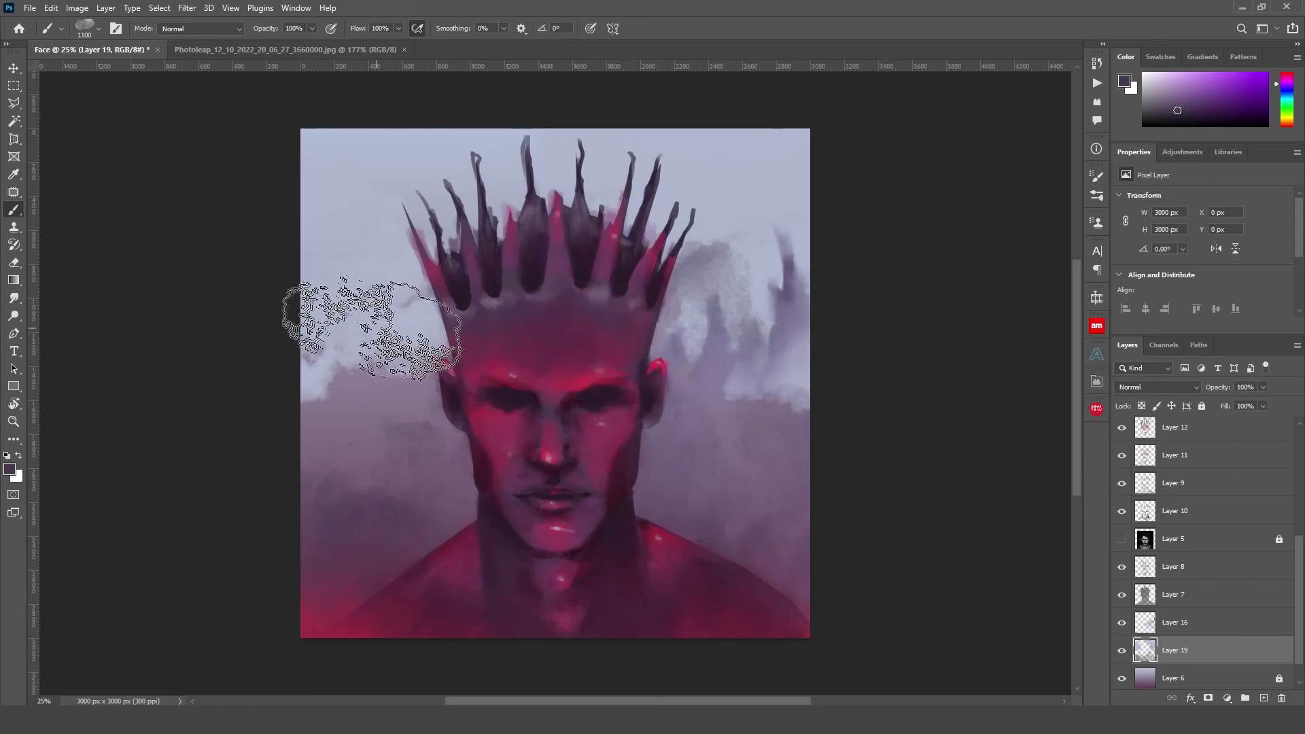
{"action": "left_click", "coordinate": [380, 343]}
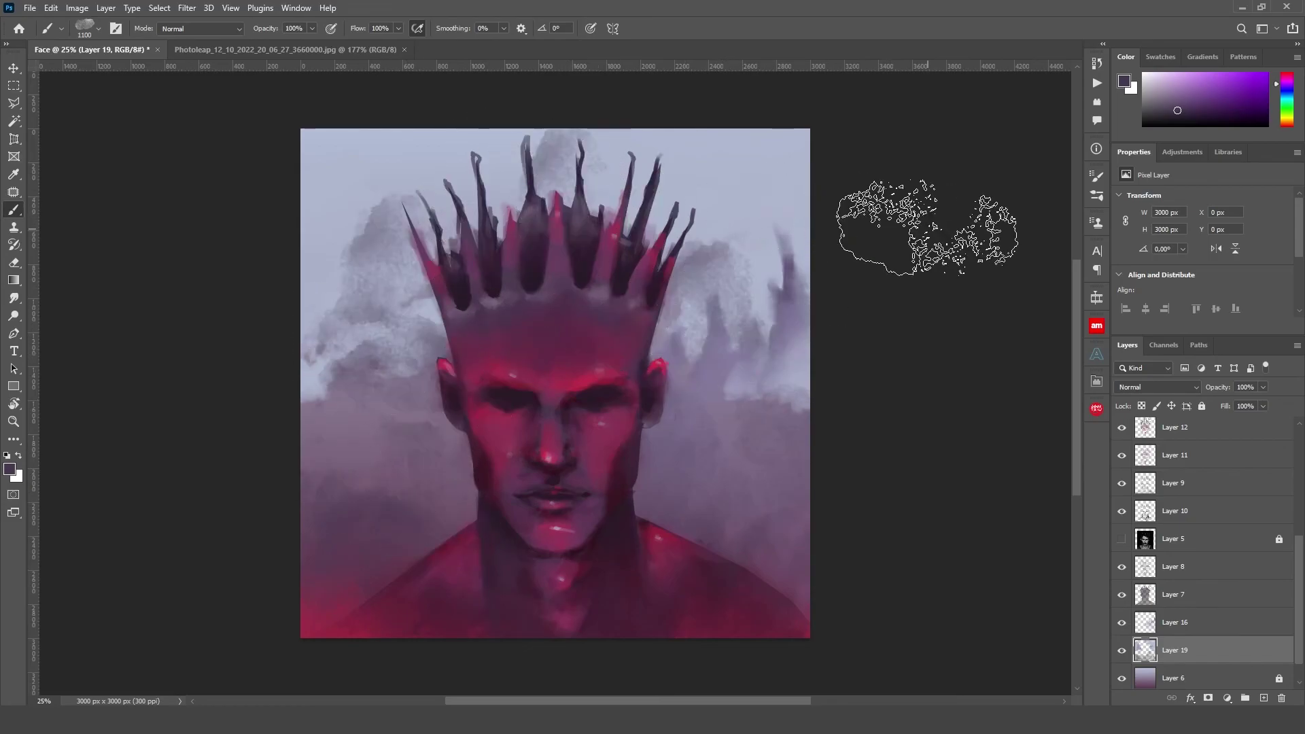
{"action": "key", "text": "ctrl+z"}
{"action": "key", "text": "ctrl+z"}
{"action": "key", "text": "ctrl+z"}
{"action": "key", "text": "ctrl+z"}
{"action": "key", "text": "ctrl+z"}
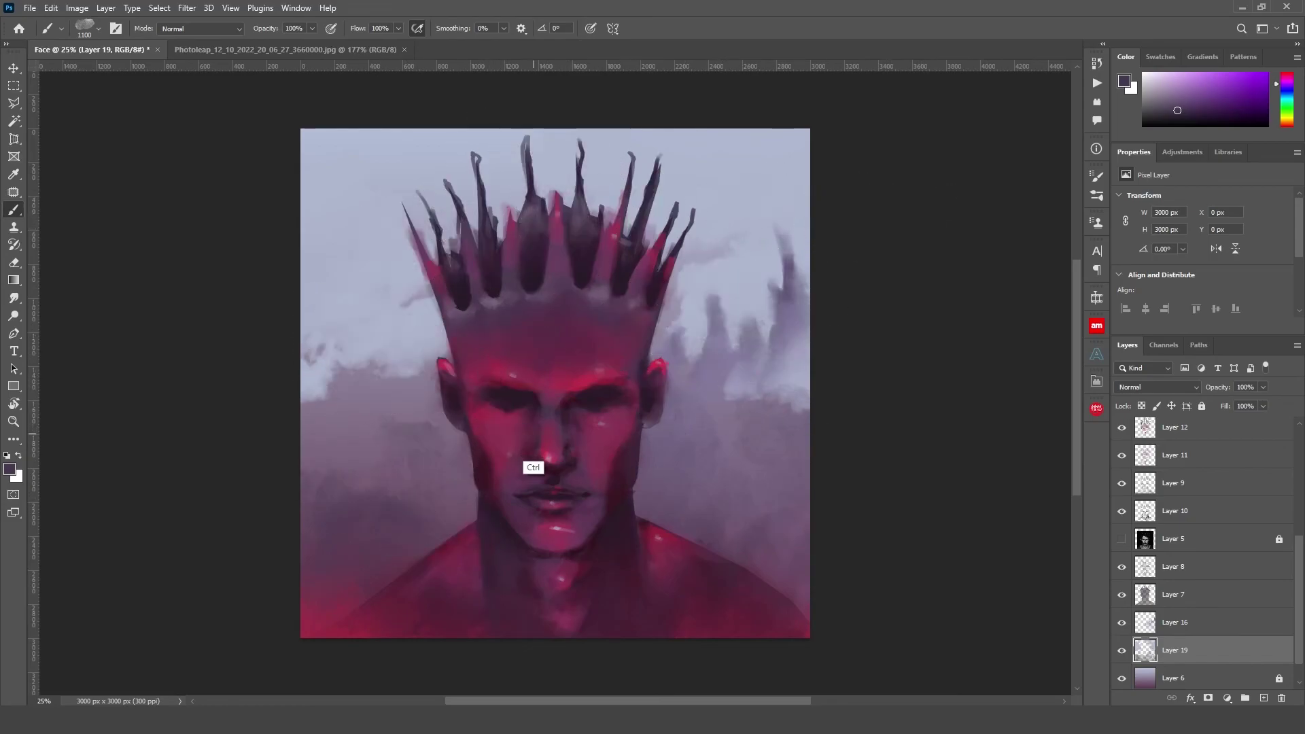
Select Layer 18 and turn on its visibility
{"action": "scroll", "coordinate": [1196, 544], "scroll_direction": "up", "scroll_amount": 4}
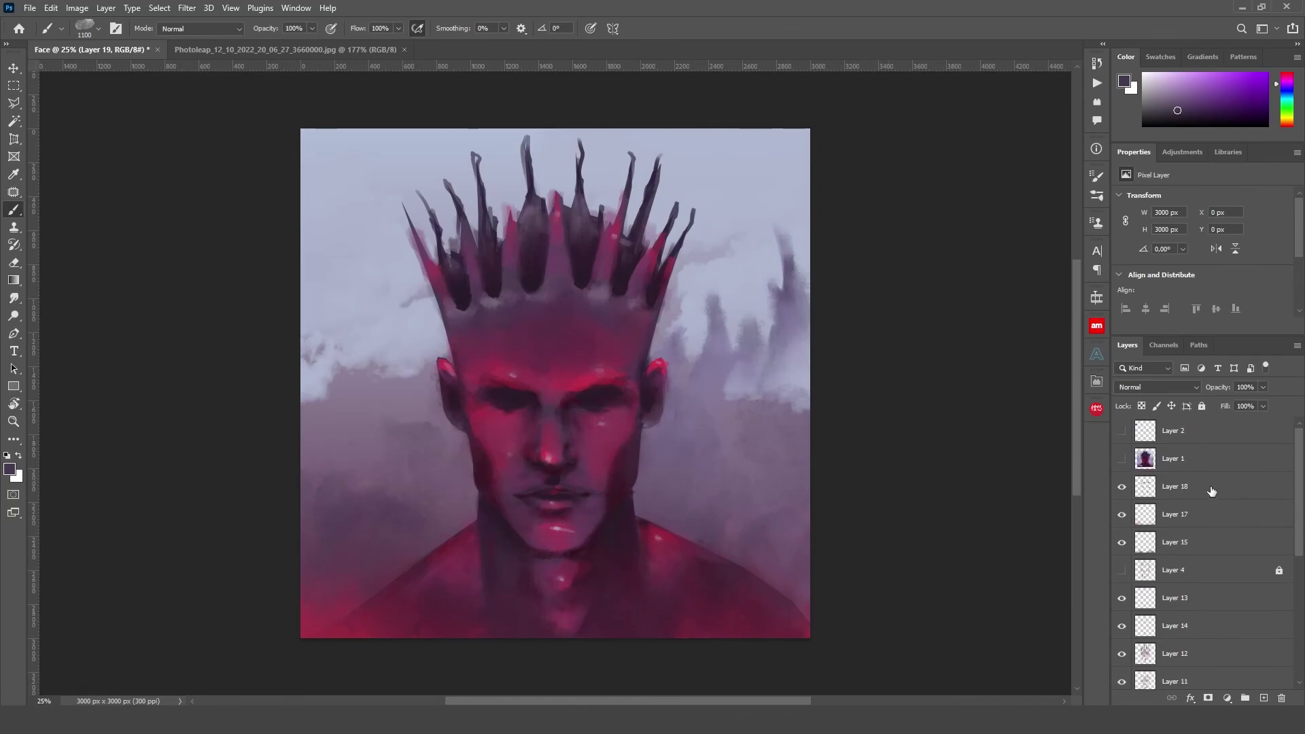
{"action": "left_click", "coordinate": [1207, 487]}
{"action": "left_click", "coordinate": [1122, 487]}
{"action": "left_click", "coordinate": [1122, 515]}
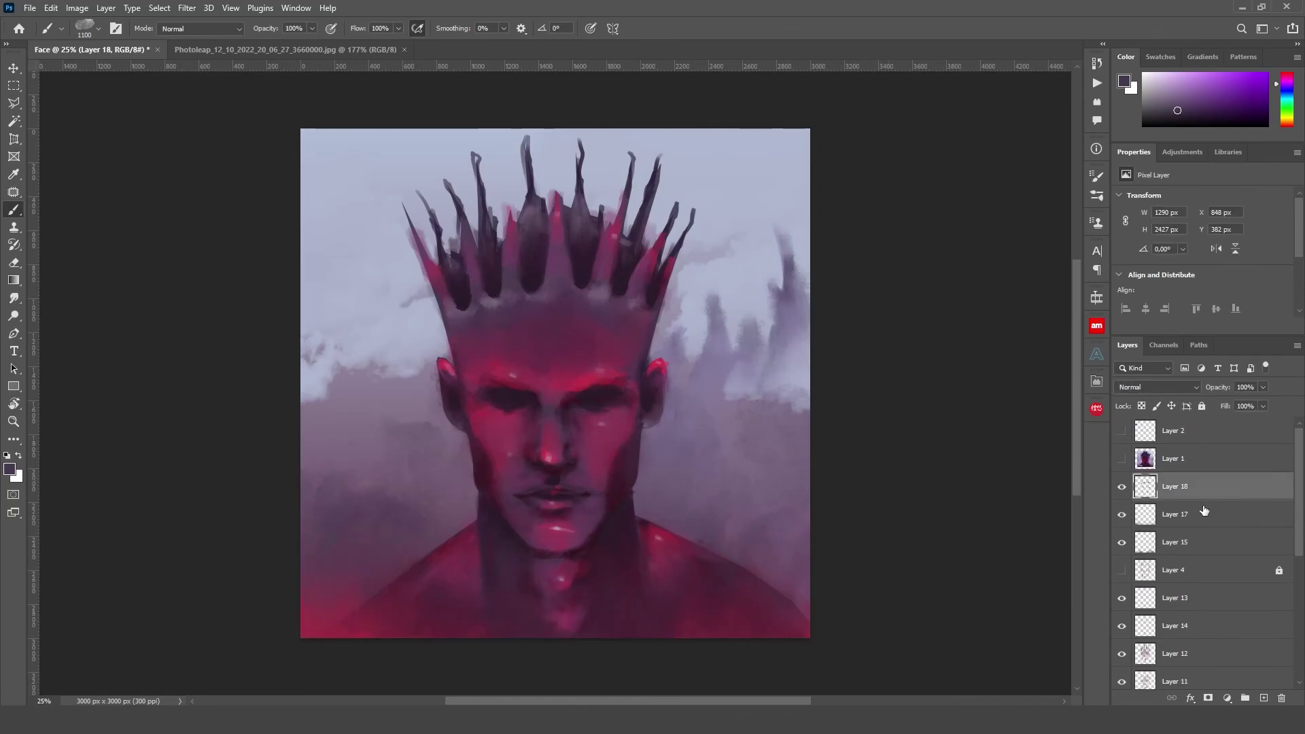
Add a new layer above Layer 18 and choose the Enso Art BR-10 brush
{"action": "left_click", "coordinate": [1262, 699]}
{"action": "right_click", "coordinate": [435, 480]}
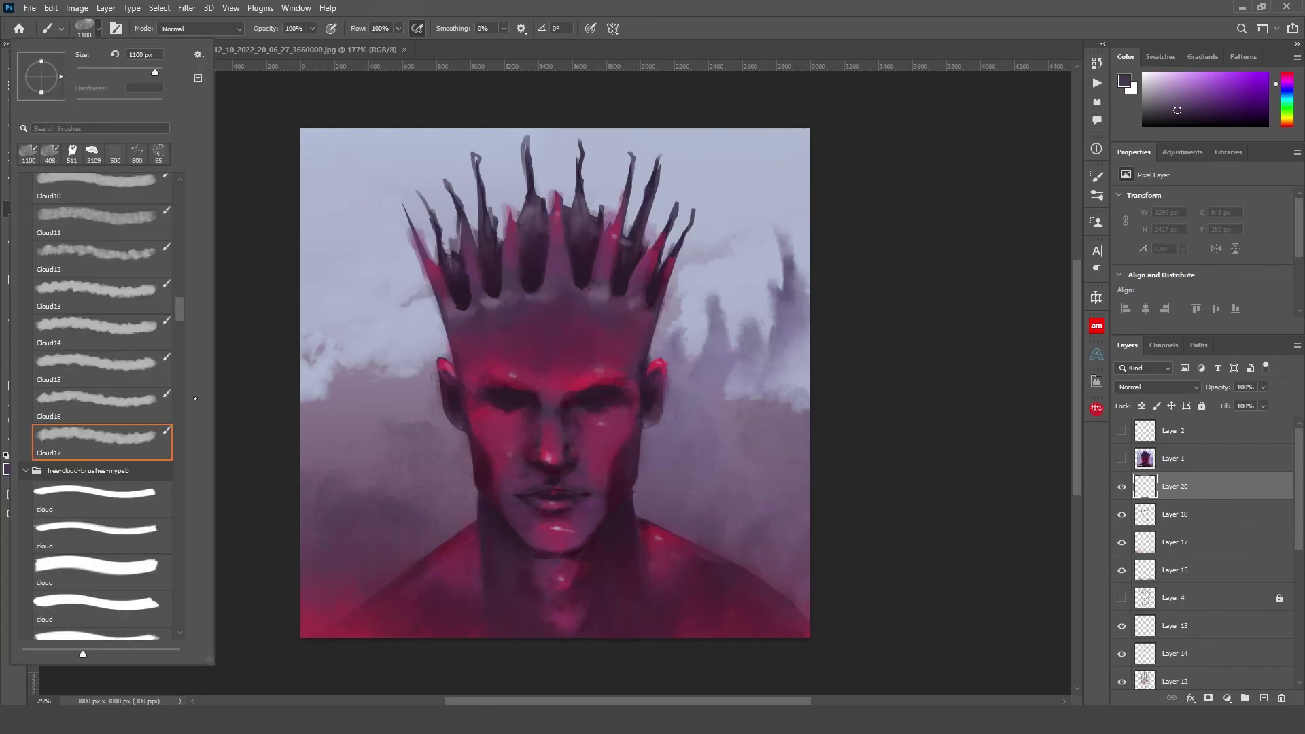
{"action": "scroll", "coordinate": [490, 449], "scroll_direction": "up", "scroll_amount": 1}
{"action": "left_click_drag", "start_coordinate": [489, 449], "coordinate": [501, 445]}
{"action": "left_click", "coordinate": [97, 29]}
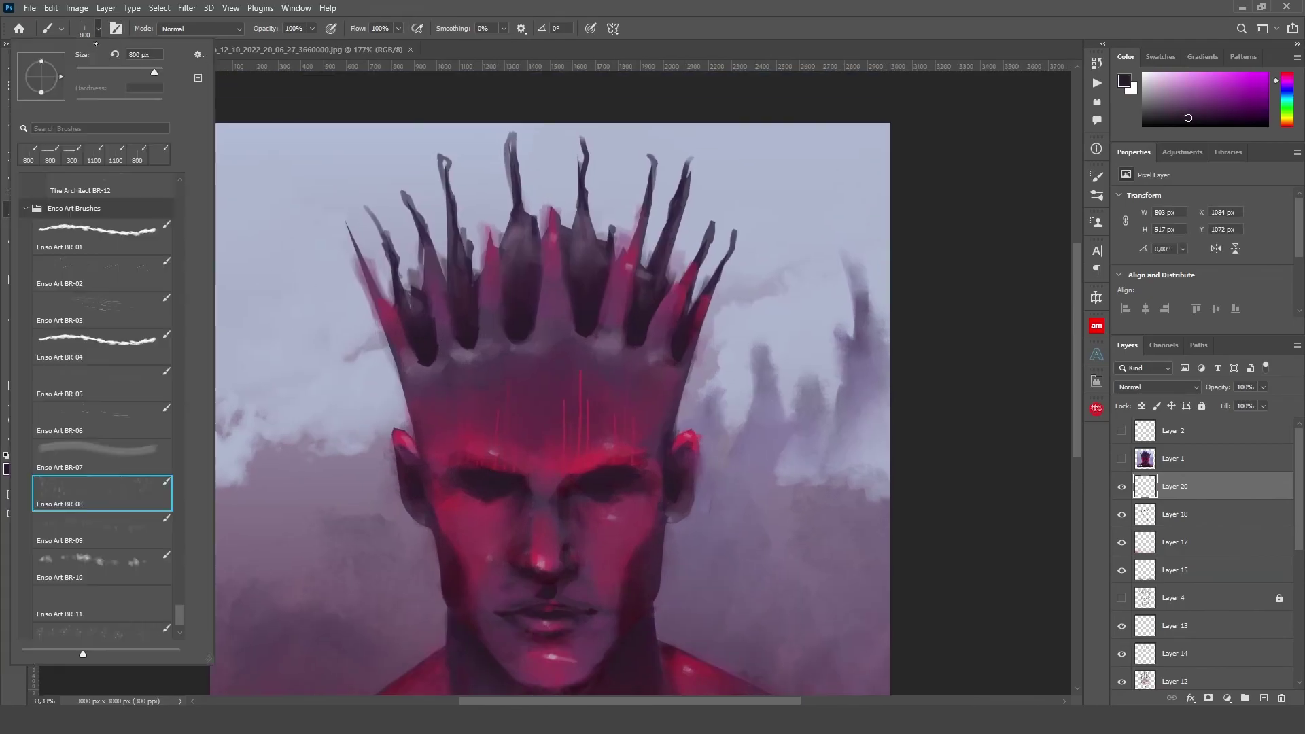
{"action": "double_click", "coordinate": [159, 550]}
Switch to the Kyle's Drawing Box - Happy HB pencil brush
{"action": "left_click", "coordinate": [97, 29]}
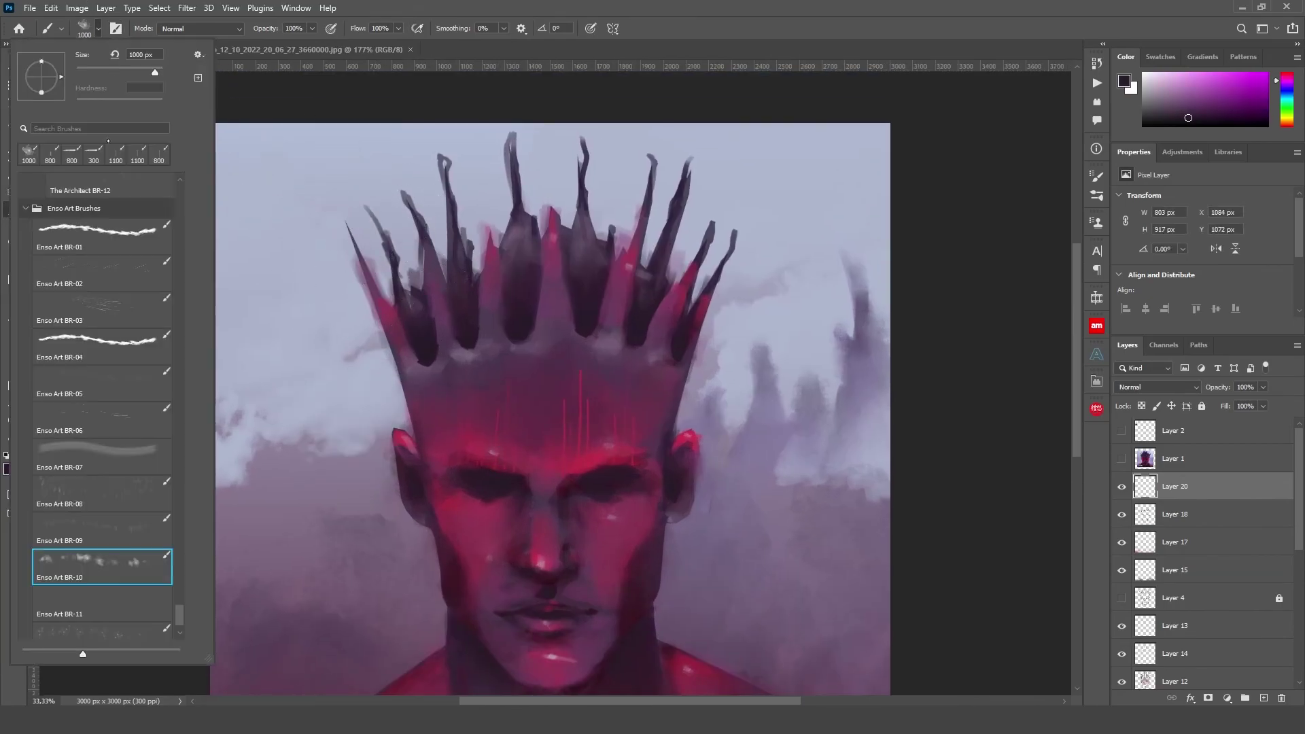
{"action": "scroll", "coordinate": [136, 340], "scroll_direction": "up", "scroll_amount": 5}
{"action": "scroll", "coordinate": [149, 285], "scroll_direction": "up", "scroll_amount": 5}
{"action": "scroll", "coordinate": [161, 254], "scroll_direction": "up", "scroll_amount": 5}
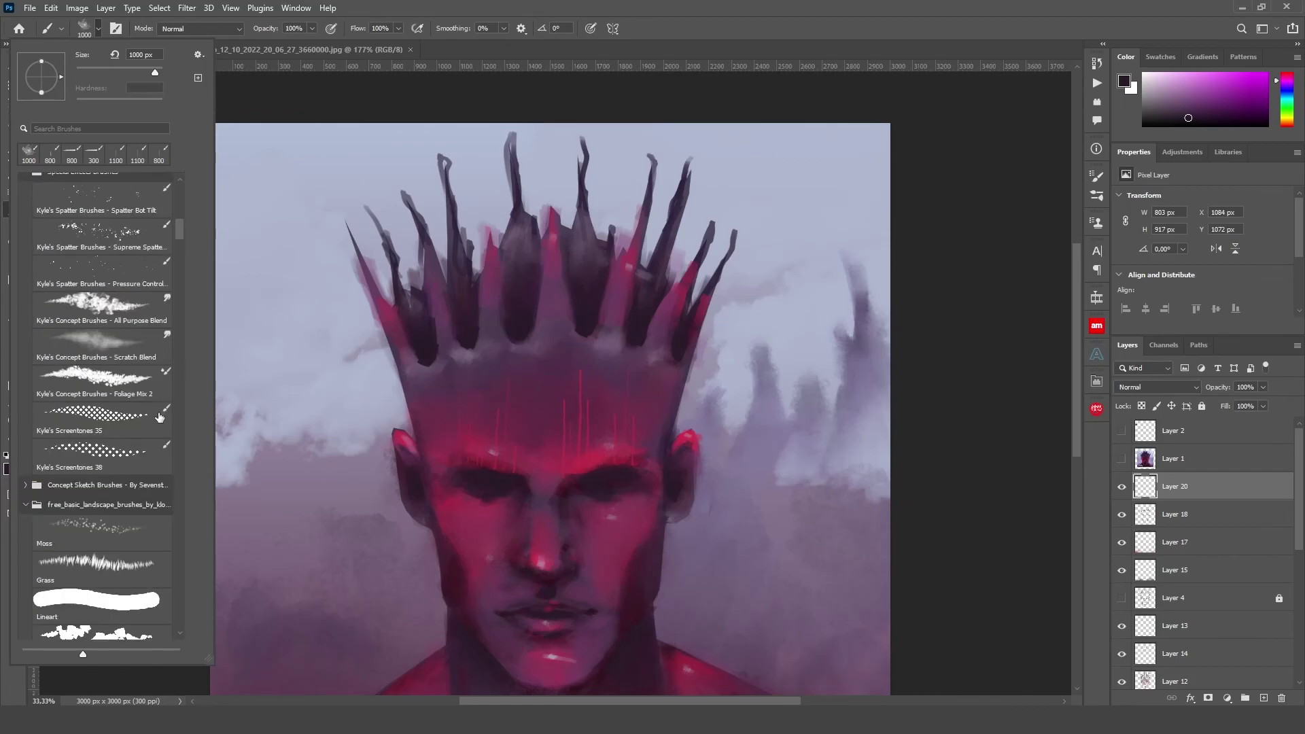
{"action": "scroll", "coordinate": [137, 475], "scroll_direction": "up", "scroll_amount": 5}
{"action": "scroll", "coordinate": [136, 340], "scroll_direction": "up", "scroll_amount": 5}
{"action": "left_click", "coordinate": [156, 260]}
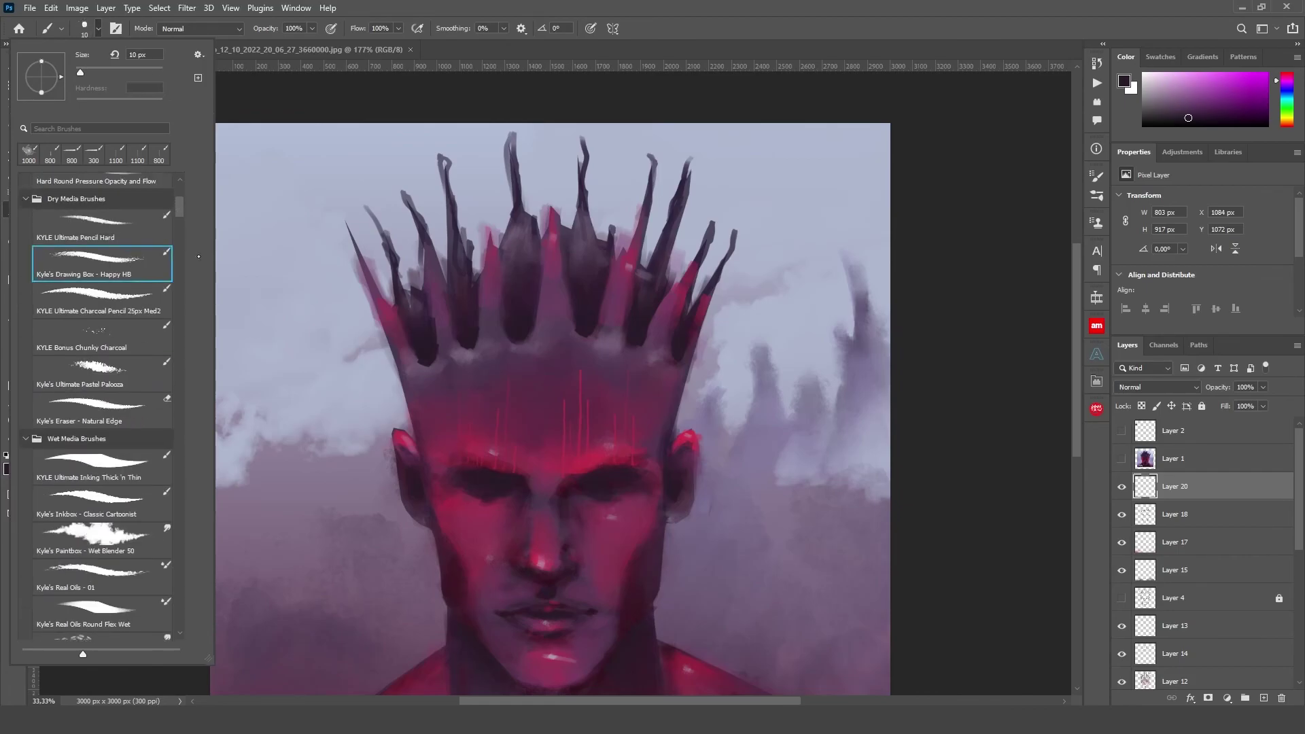
{"action": "left_click", "coordinate": [250, 291]}
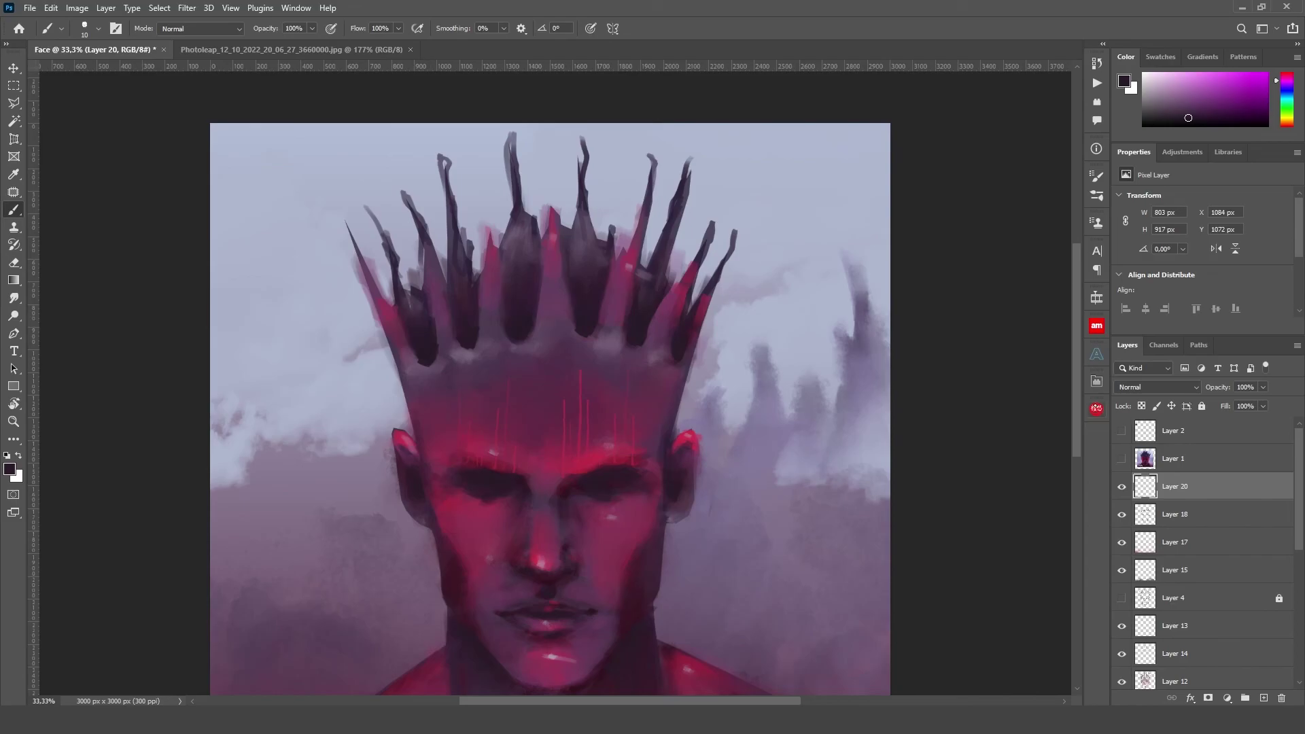
Add Layer 21 just above Layer 6 and use a 25 px charcoal pencil at 55% flow
{"action": "left_click", "coordinate": [1264, 699]}
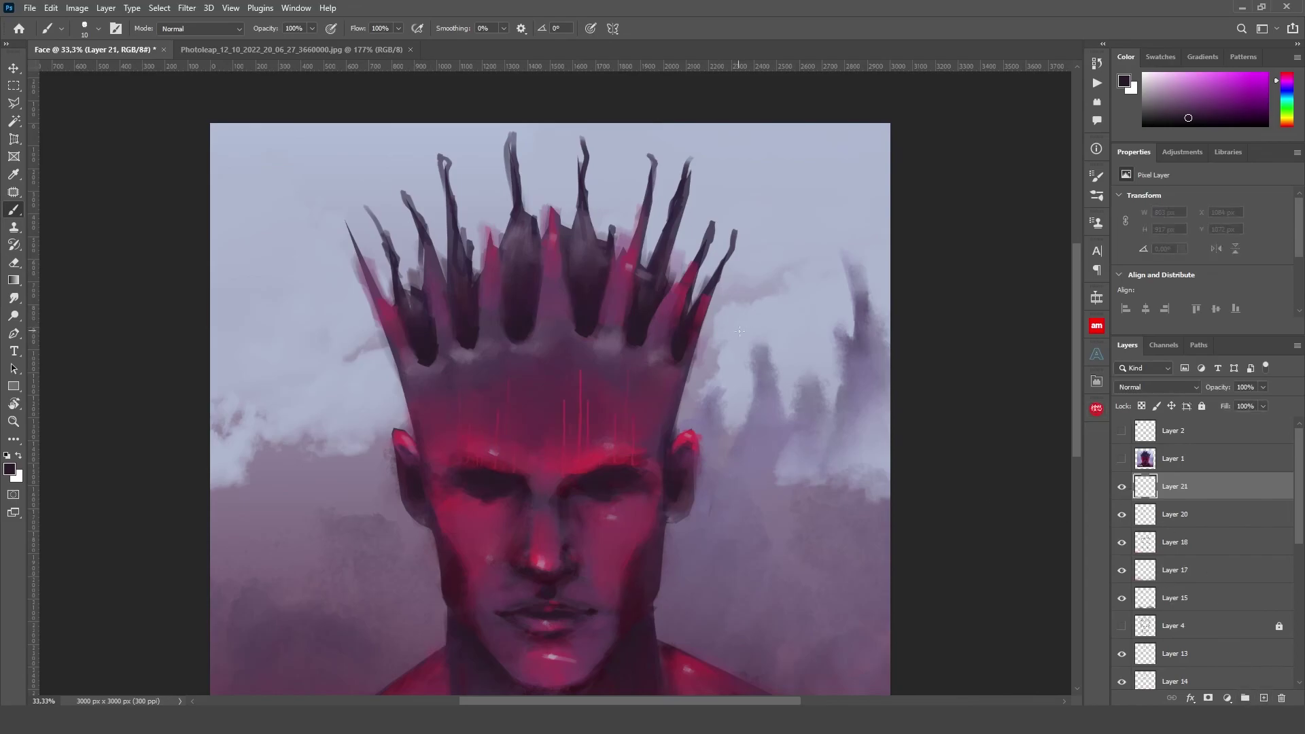
{"action": "mouse_move", "coordinate": [1294, 502]}
{"action": "left_mouse_down"}
{"action": "mouse_move", "coordinate": [1261, 666]}
{"action": "mouse_move", "coordinate": [1241, 618]}
{"action": "left_mouse_up"}
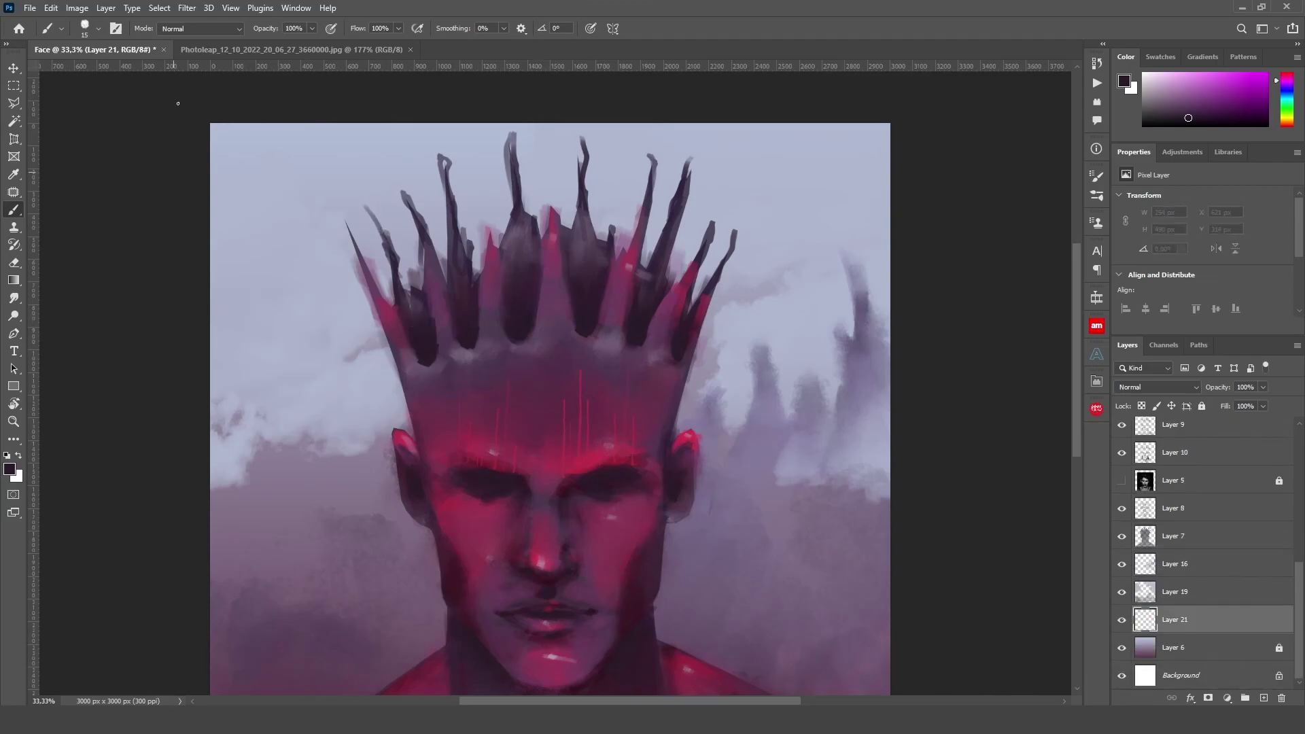
{"action": "left_click", "coordinate": [98, 28]}
{"action": "left_click", "coordinate": [140, 299]}
{"action": "key", "text": "Return"}
Paint a thin dark spike beside the crown, then sample light lavender and fit the whole image
{"action": "key", "text": "ctrl+z"}
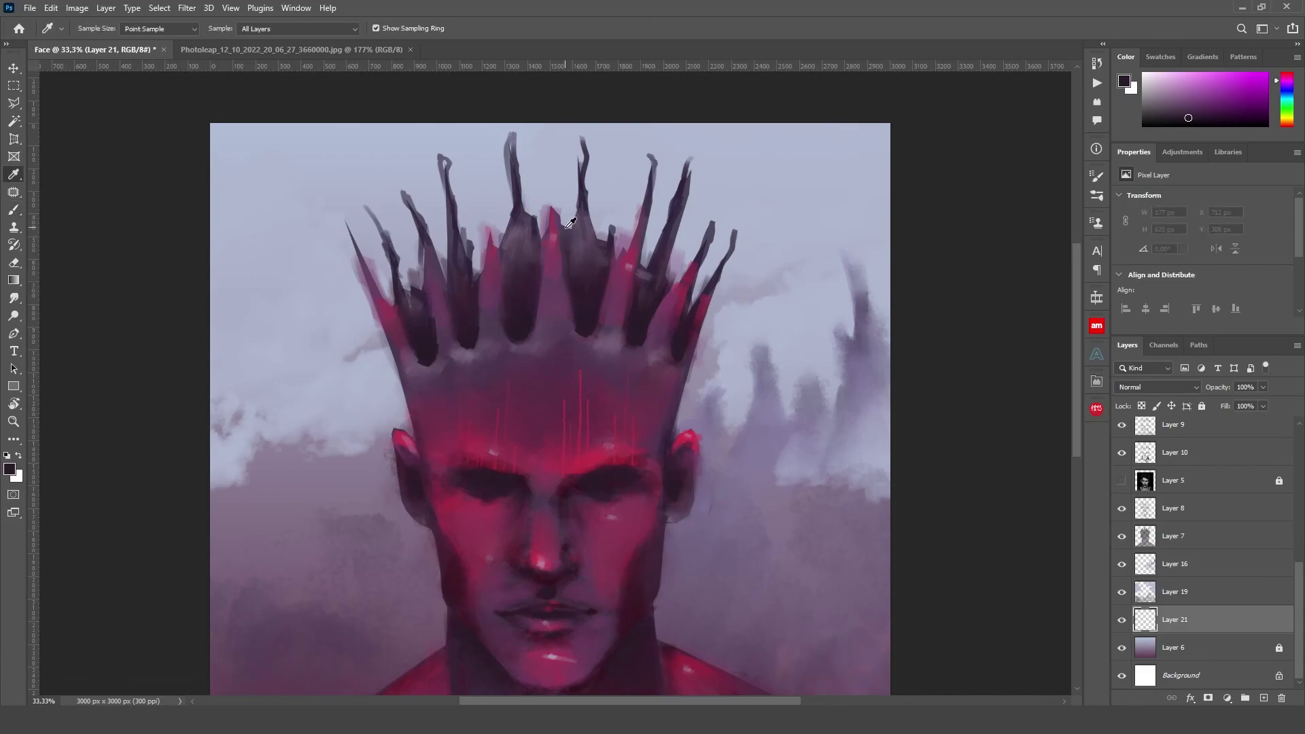
{"action": "left_click", "coordinate": [573, 221], "text": "alt"}
{"action": "mouse_move", "coordinate": [564, 235]}
{"action": "left_mouse_down"}
{"action": "mouse_move", "coordinate": [563, 167]}
{"action": "mouse_move", "coordinate": [562, 194]}
{"action": "left_mouse_up"}
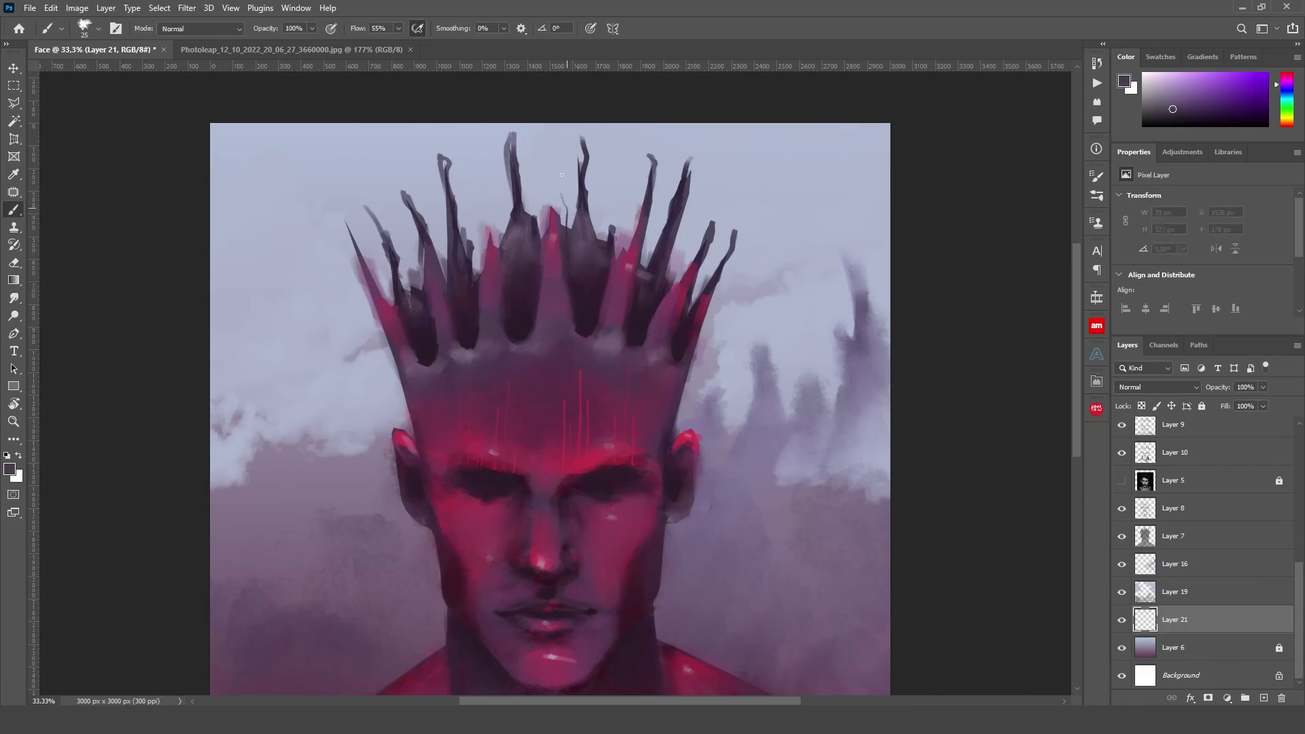
{"action": "key", "text": "i"}
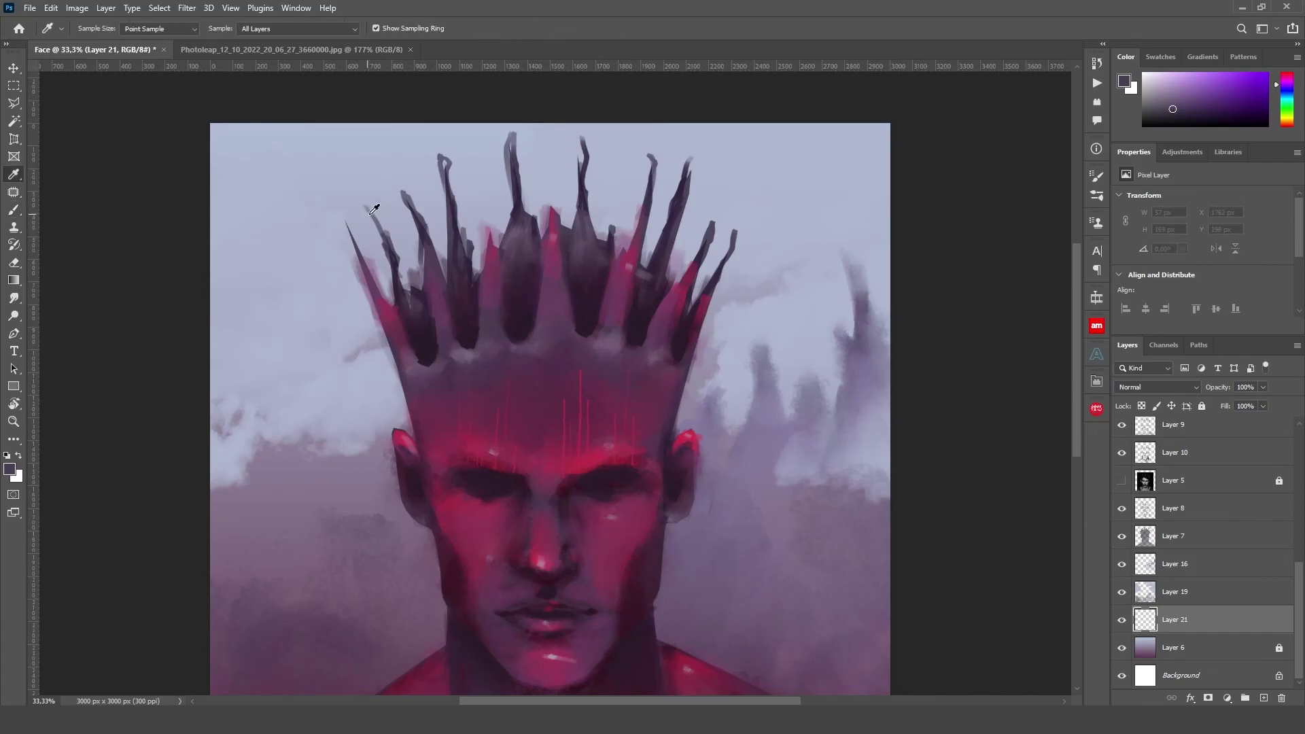
{"action": "left_click", "coordinate": [383, 220]}
{"action": "key", "text": "b"}
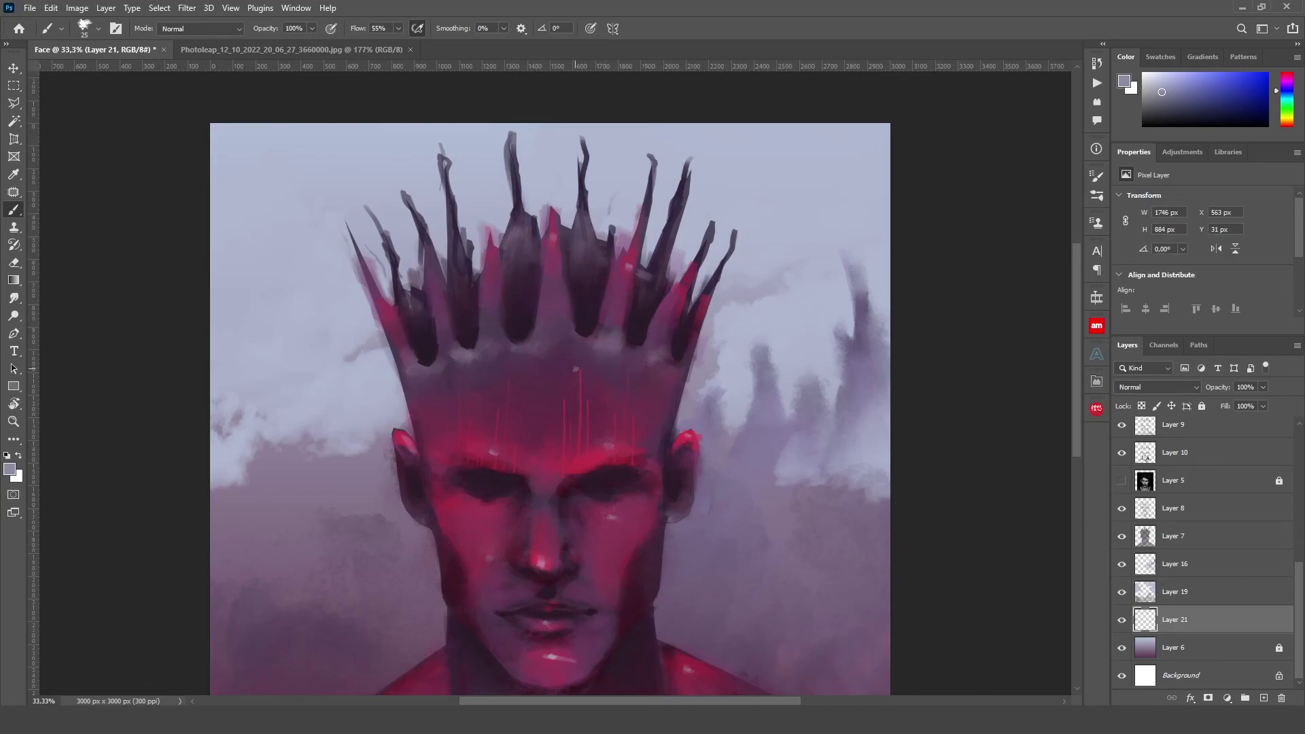
{"action": "left_click_drag", "start_coordinate": [636, 562], "coordinate": [638, 397]}
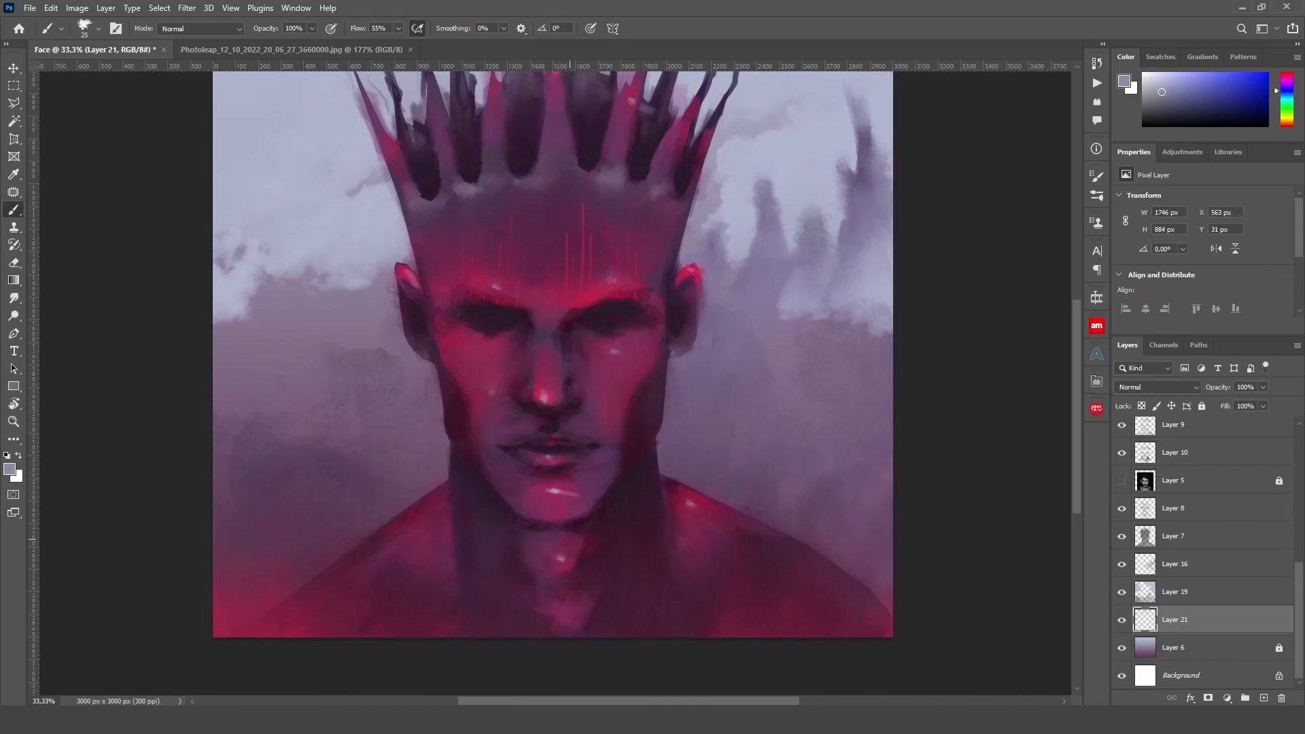
{"action": "key", "text": "ctrl+0"}
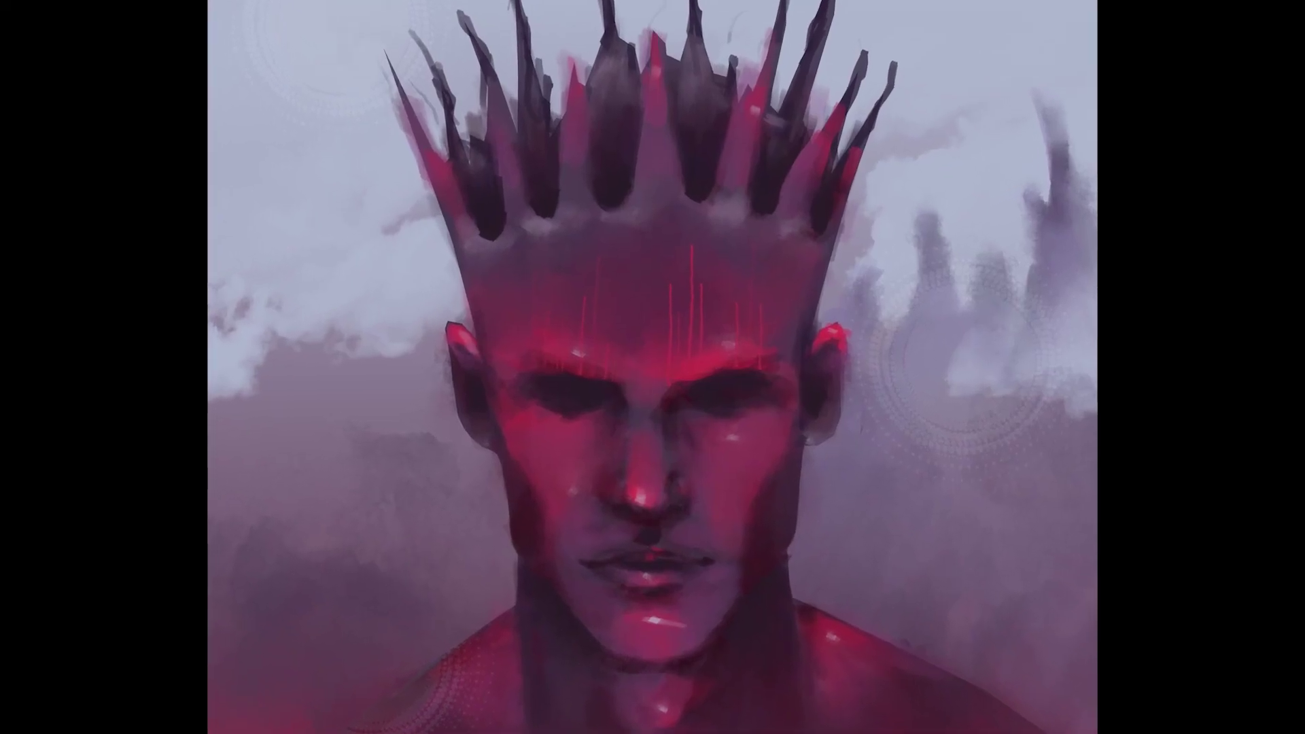